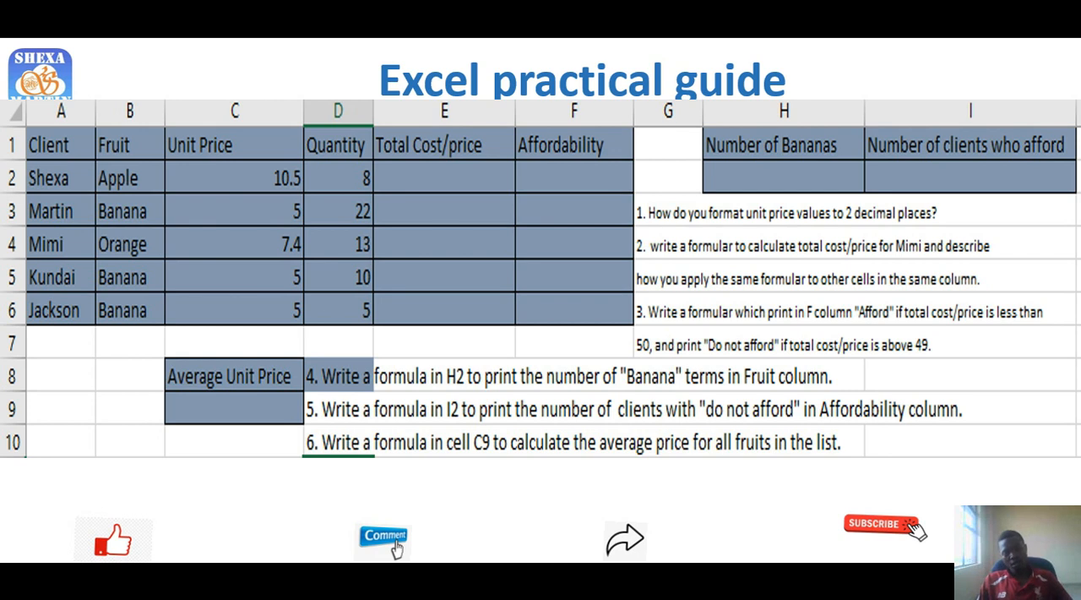
End the running slide show and return to the presentation's editing view
right_click(377, 326)
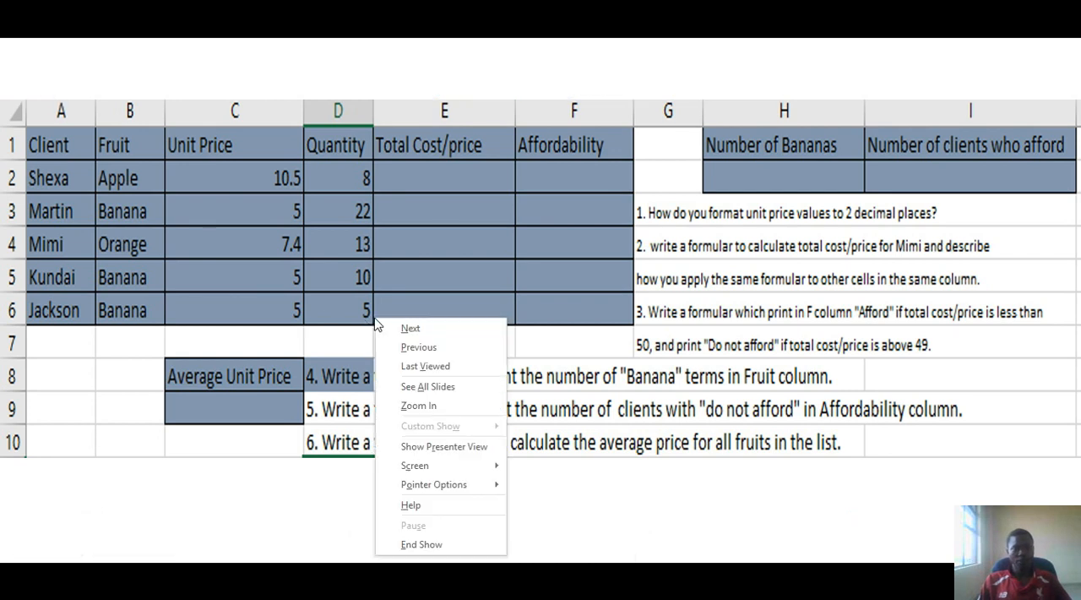
left_click(406, 554)
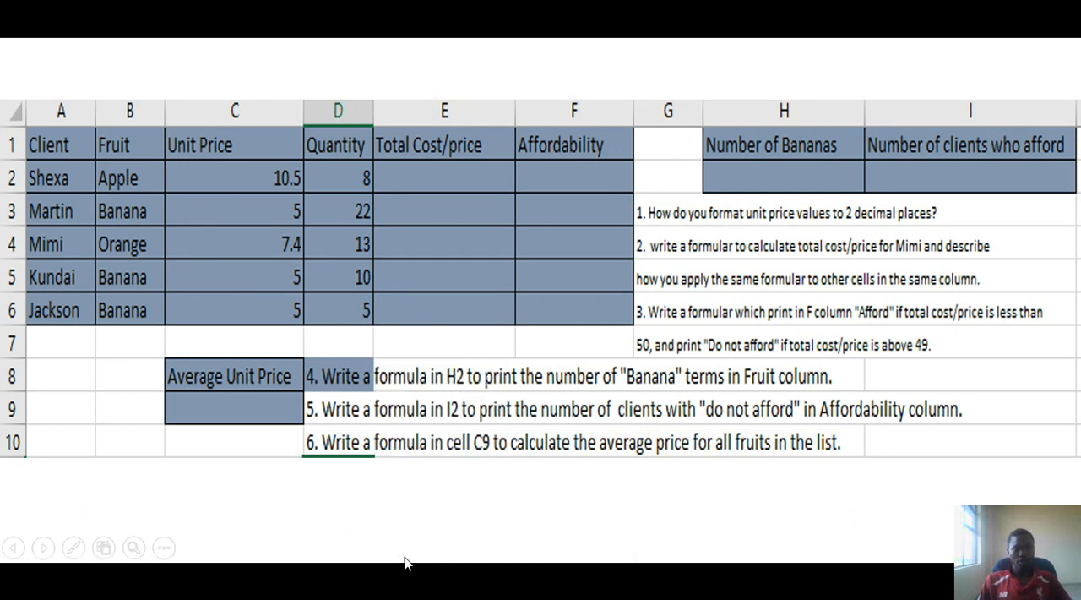
right_click(409, 497)
left_click(442, 476)
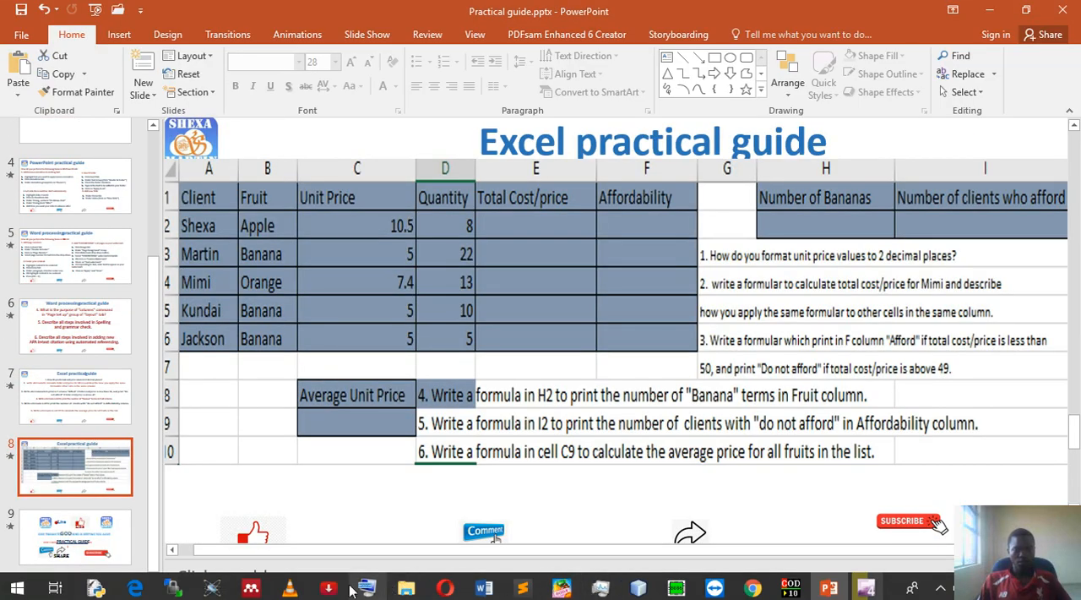
Switch to the CUIT112 folder in File Explorer and open Practical Guide.xlsx with Excel 2016
mouse_move(408, 588)
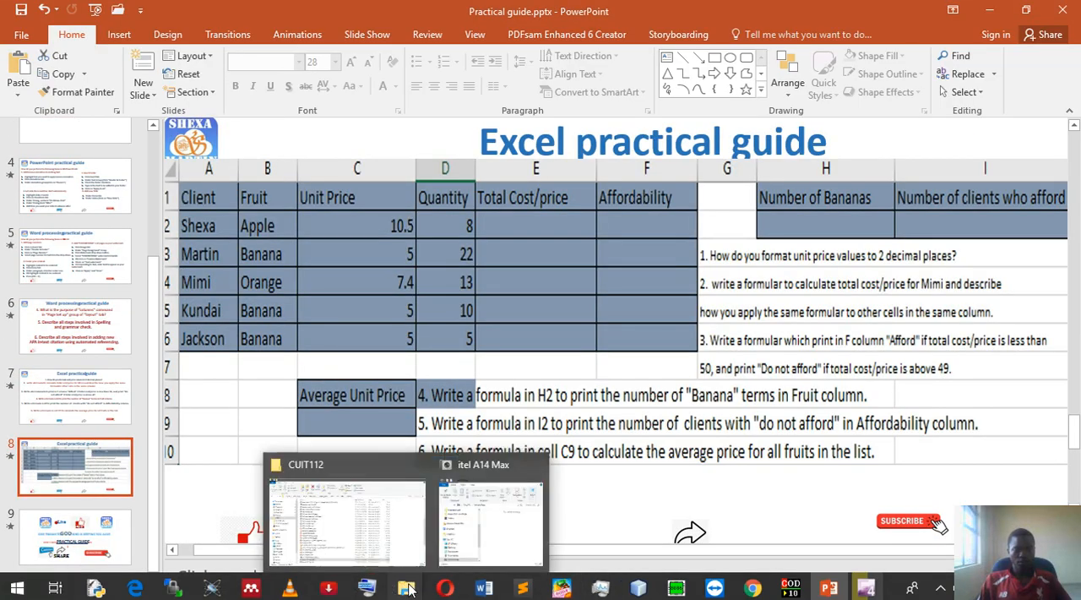
left_click(385, 542)
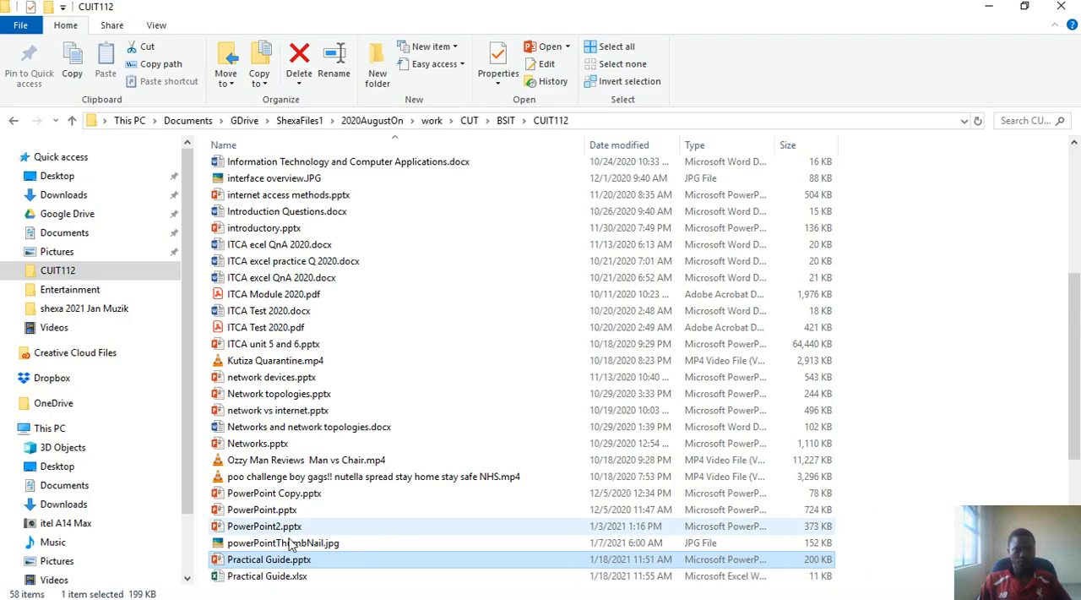
scroll(261, 587, "down", 1)
left_click(258, 577)
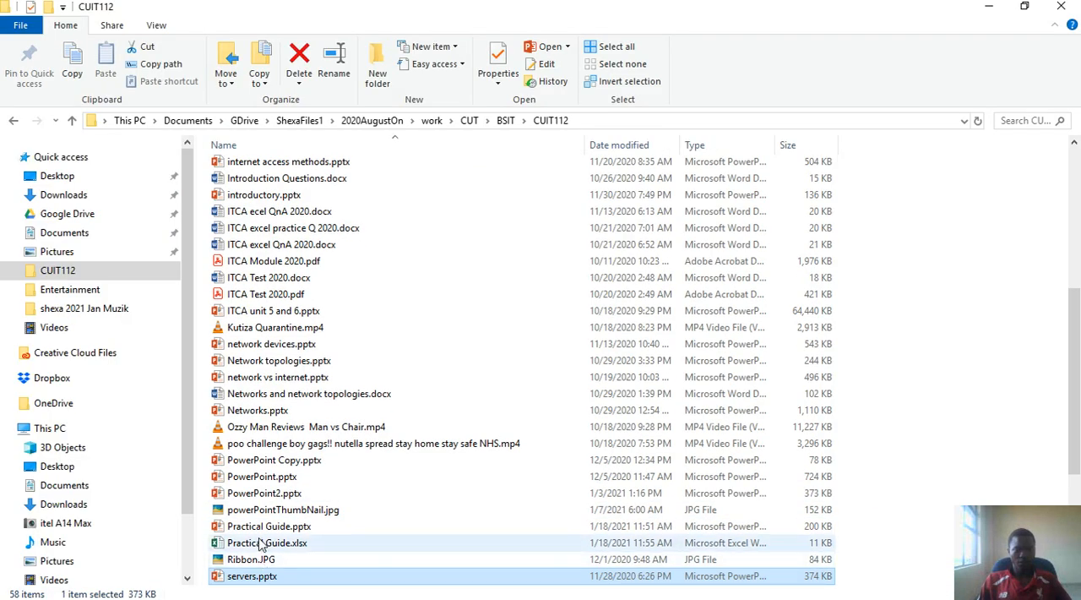
double_click(261, 543)
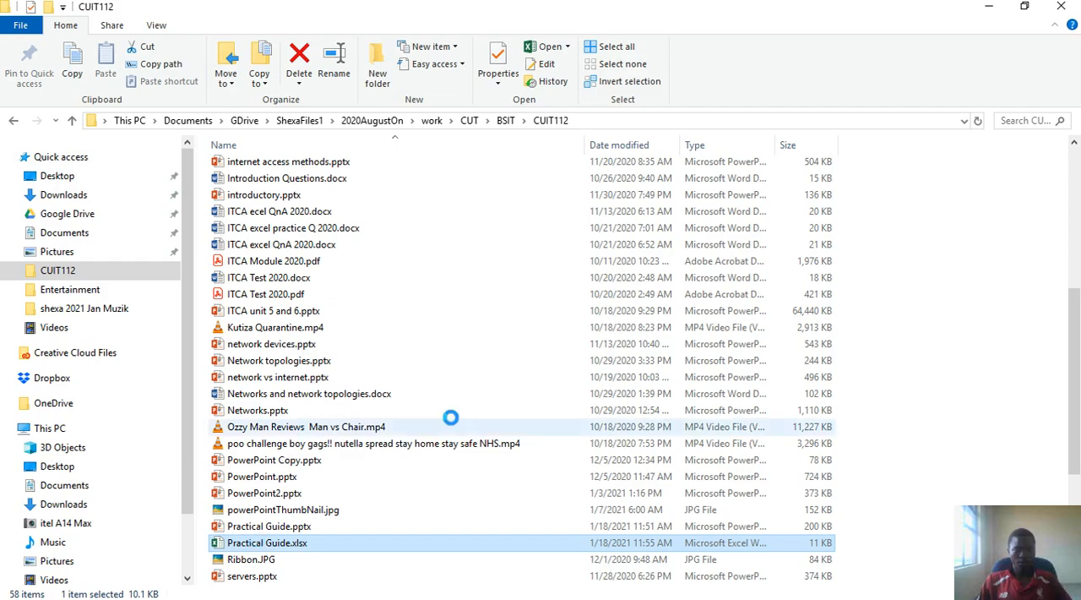
left_click(989, 6)
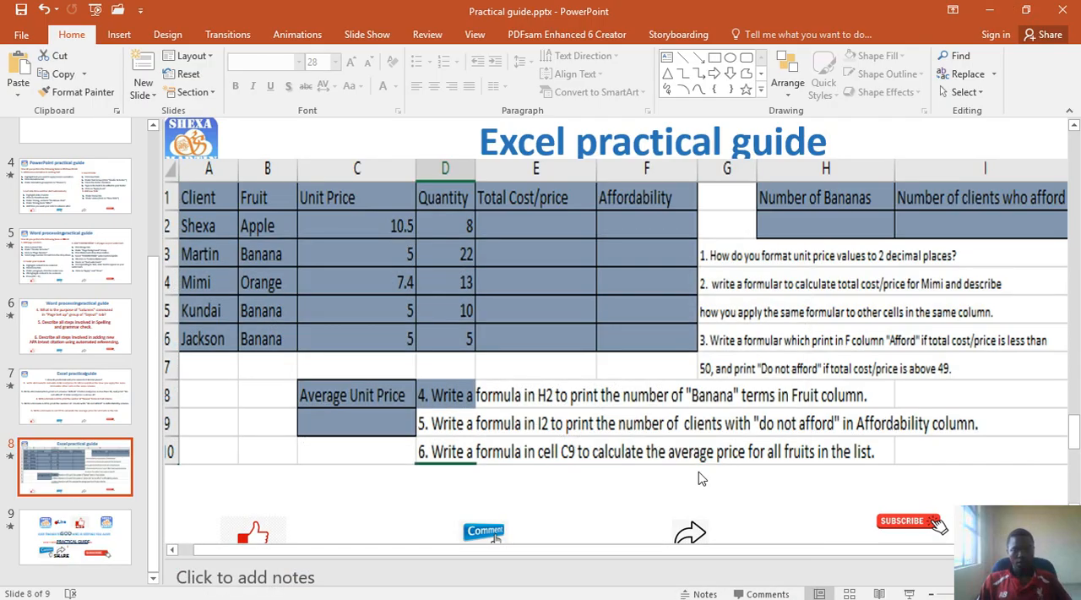
scroll(688, 466, "down", 1)
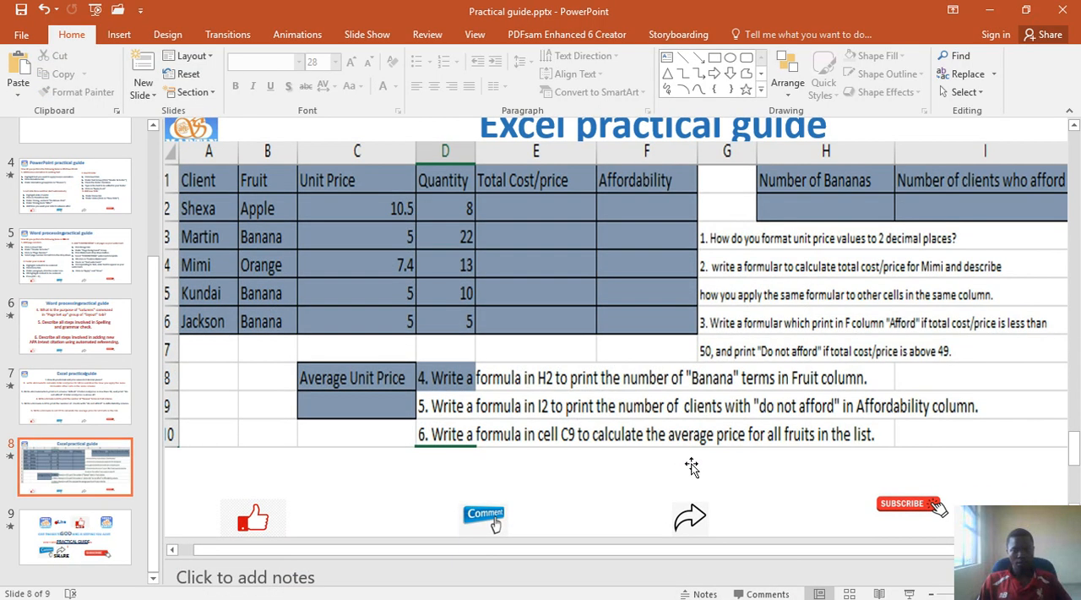
scroll(691, 466, "up", 1)
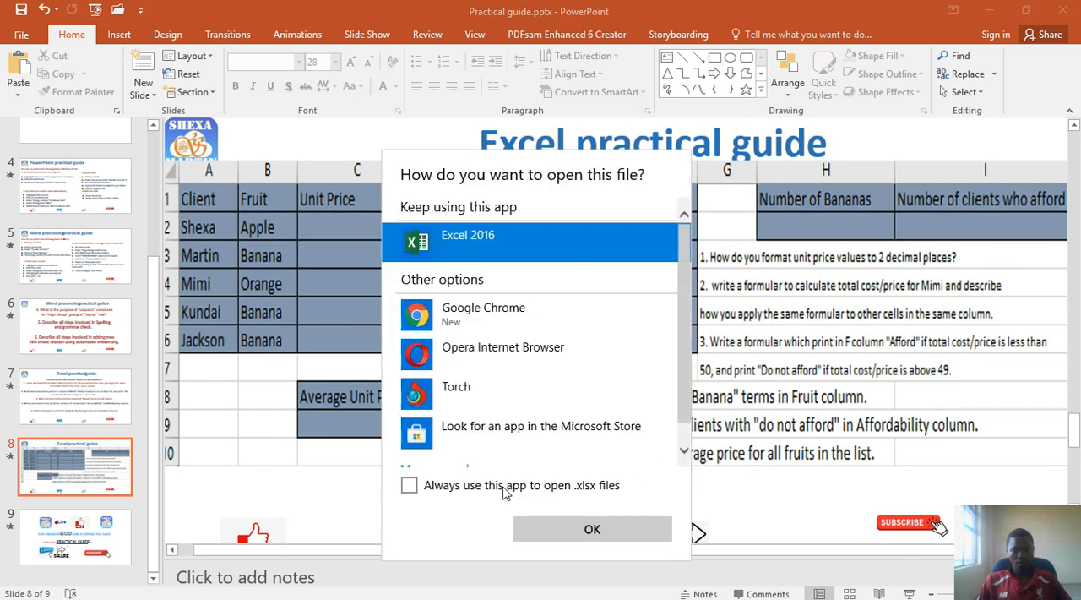
left_click(575, 532)
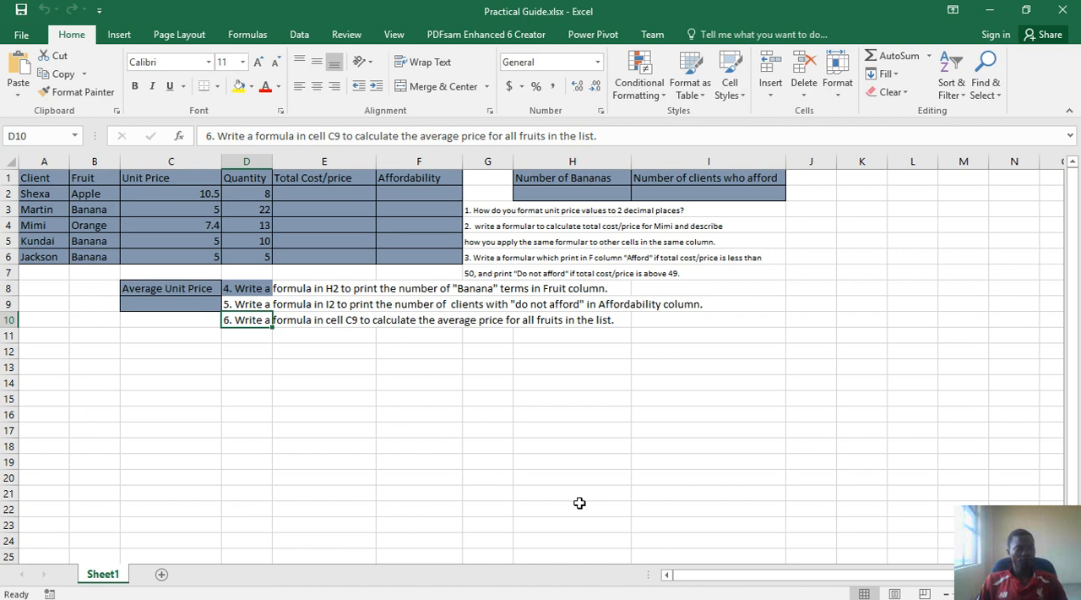
key("alt+Tab")
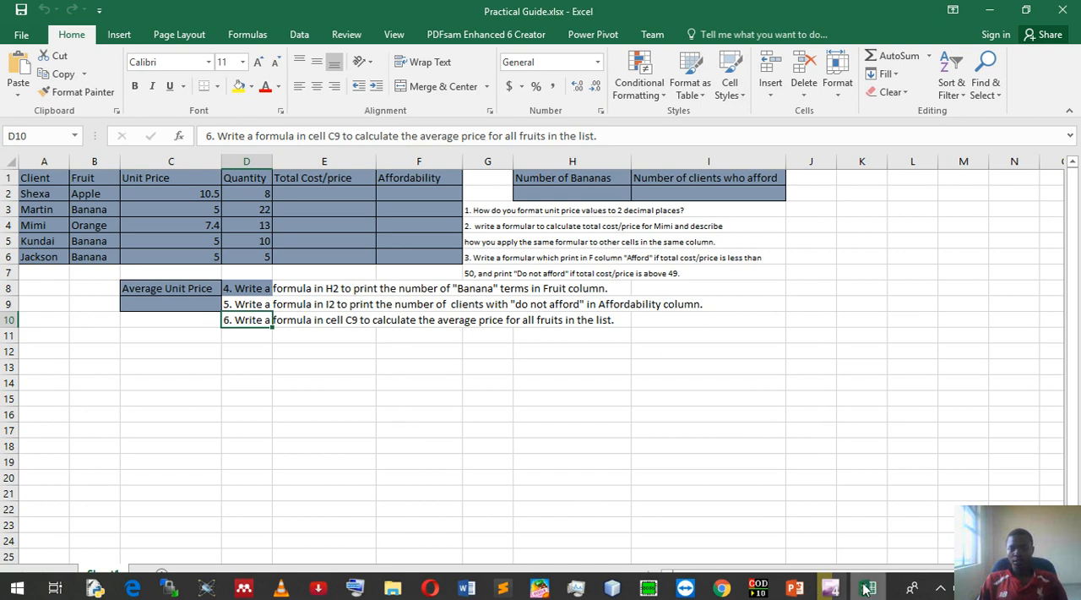
left_click(877, 590)
left_click(875, 589)
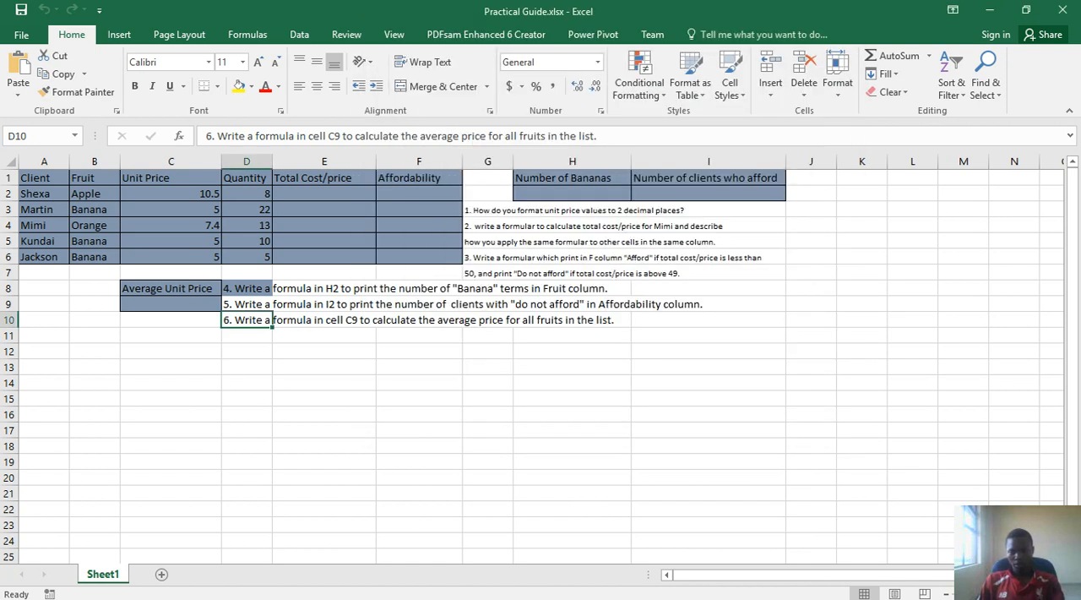
Enlarge the worksheet view and read across the client table, the result cells and the six practice questions
left_click(1036, 594)
left_click(1036, 594)
left_click(1036, 594)
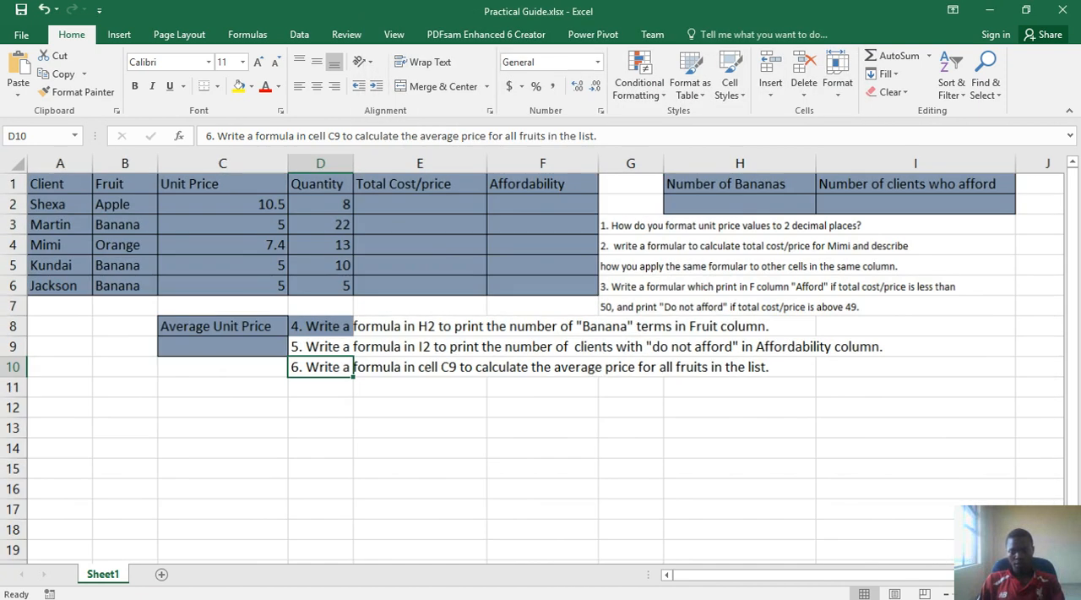
left_click(1036, 594)
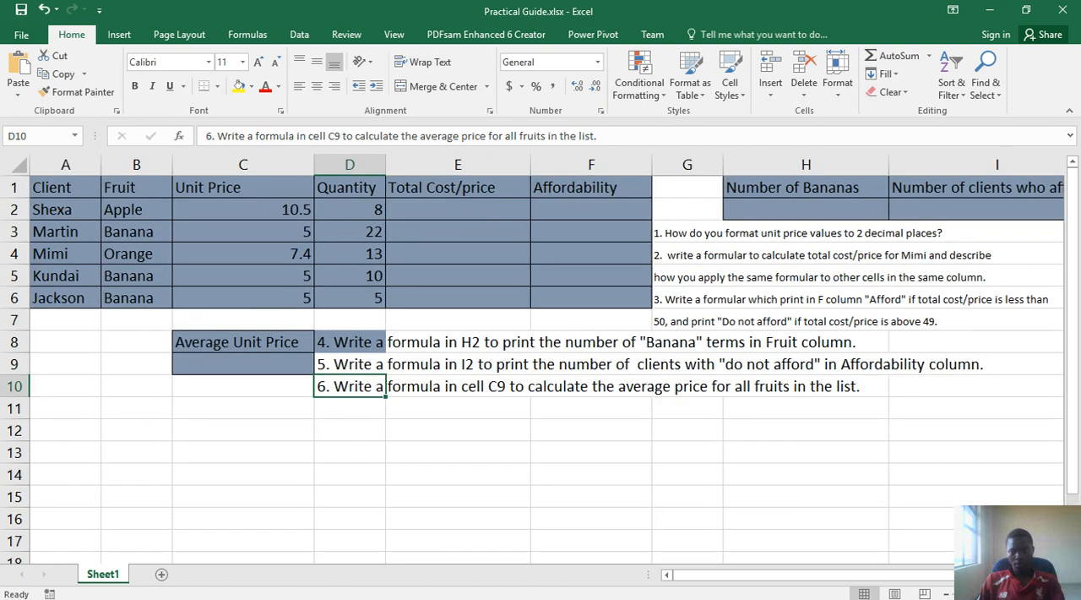
left_click(1035, 594)
left_click(1036, 594)
left_click(1036, 594)
left_click(1035, 594)
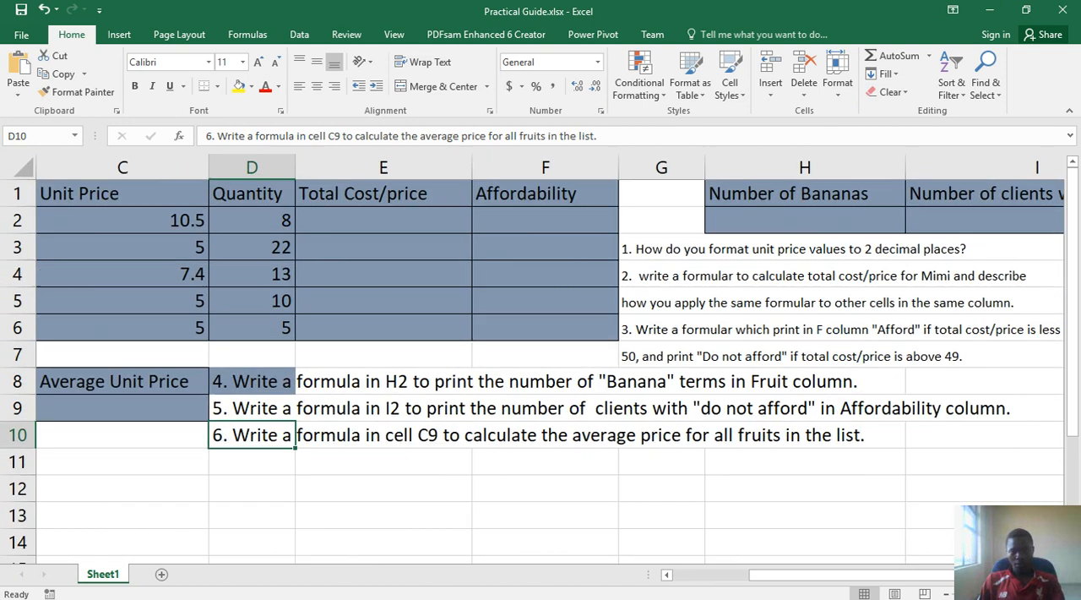
left_click(1036, 594)
left_click(1036, 594)
left_click(1036, 594)
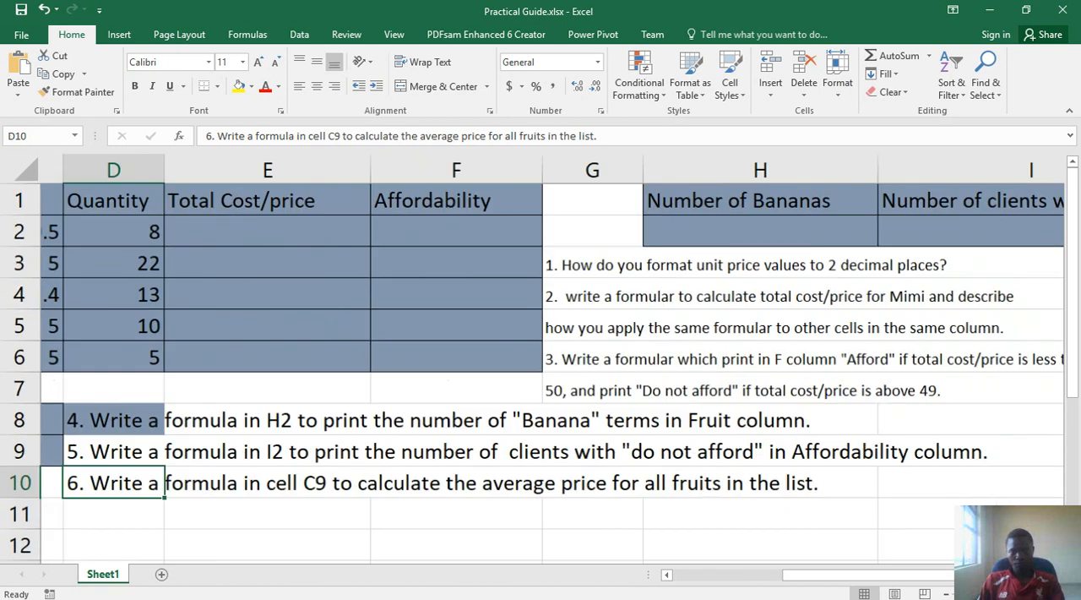
left_click(1036, 594)
left_click_drag(947, 577, 769, 574)
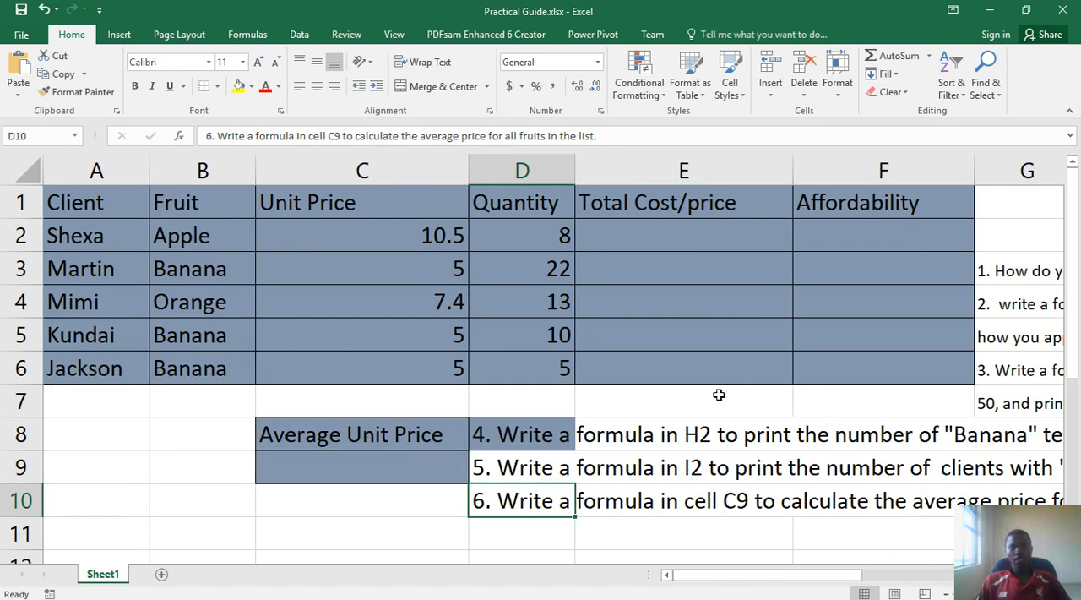
left_click_drag(745, 582, 918, 571)
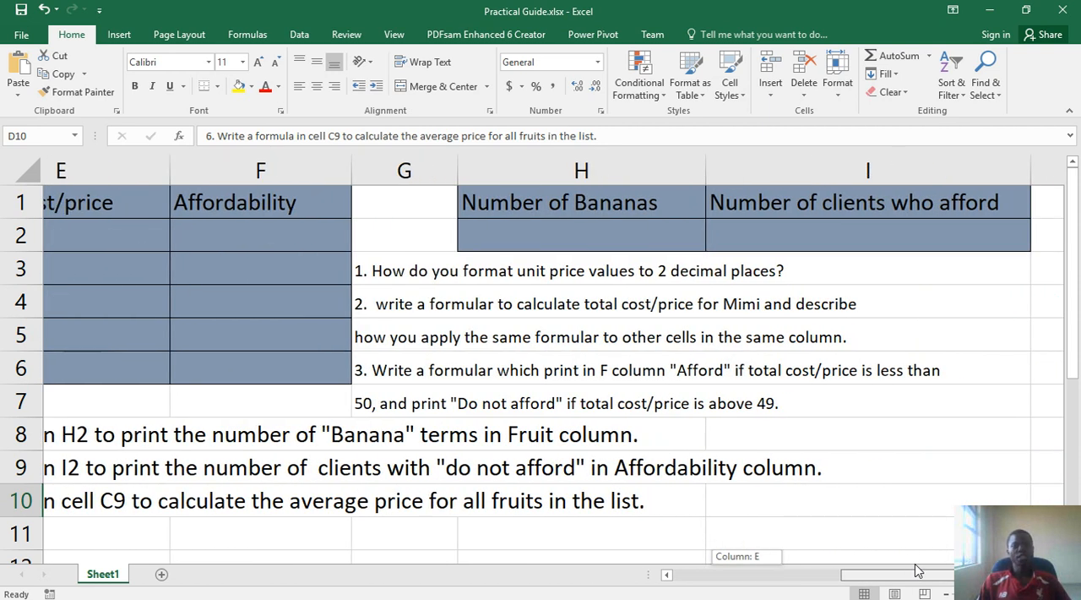
left_click_drag(919, 571, 690, 550)
left_click_drag(411, 244, 410, 358)
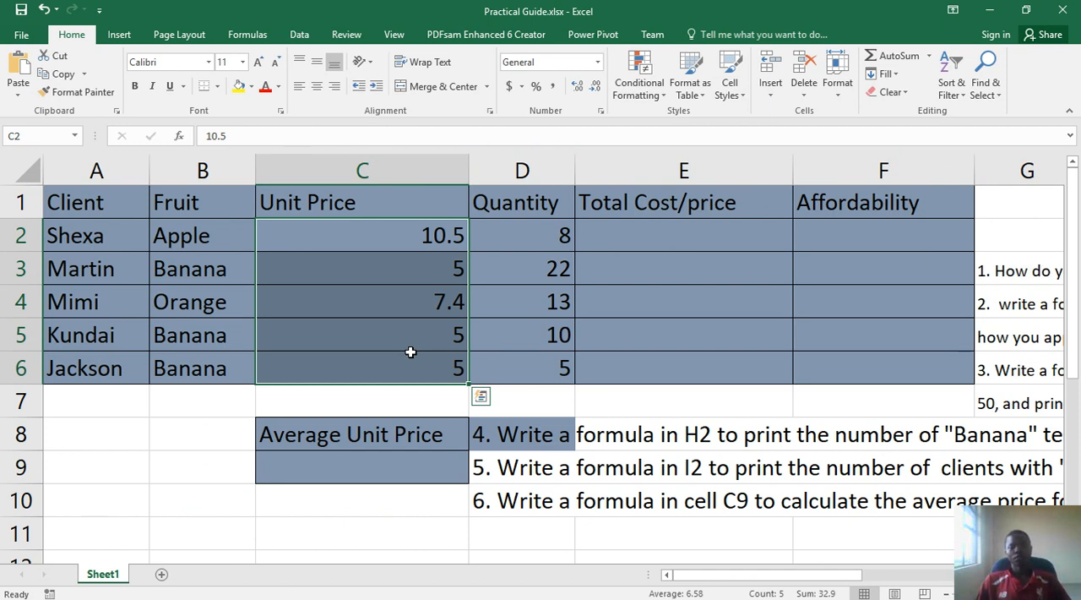
left_click(420, 254)
left_click(422, 236)
left_click(414, 268)
left_click(393, 341)
left_click(388, 358)
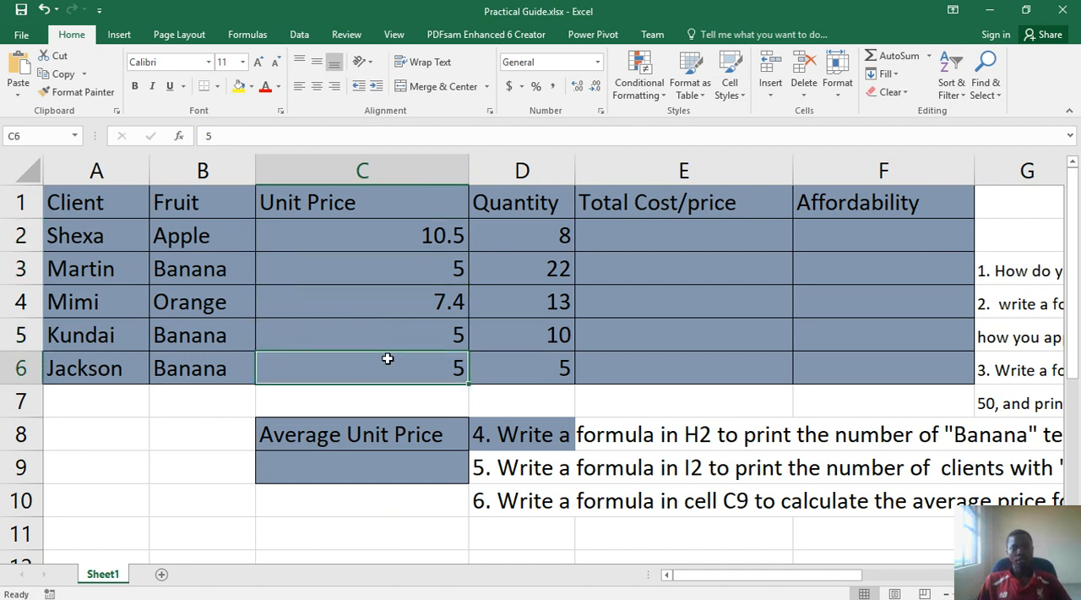
Fill the table's header row, cells A1:F1, with yellow
left_click_drag(59, 203, 829, 214)
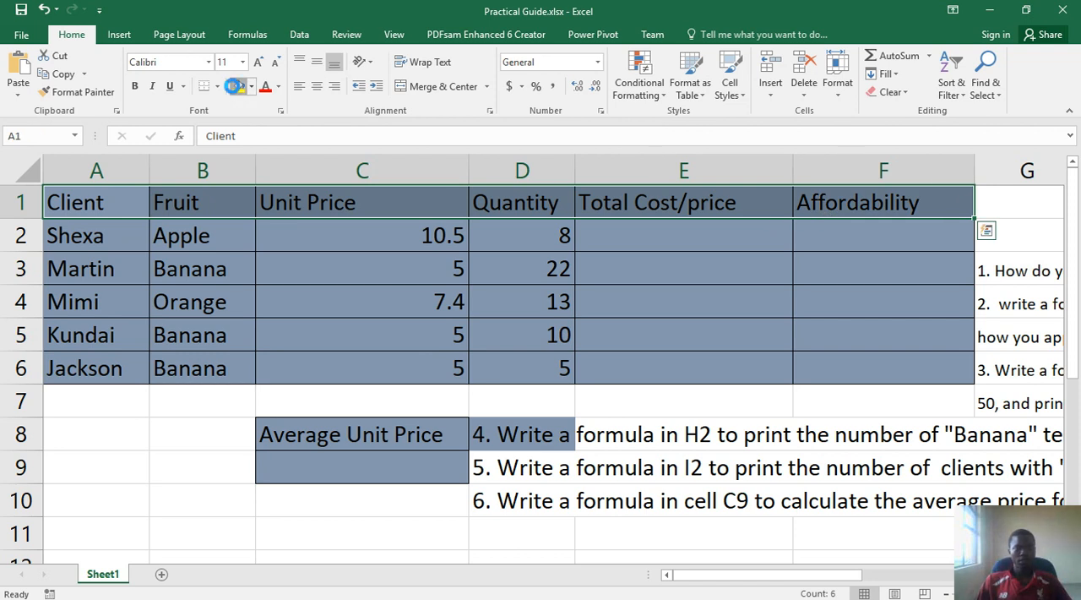
left_click(237, 87)
left_click(380, 234)
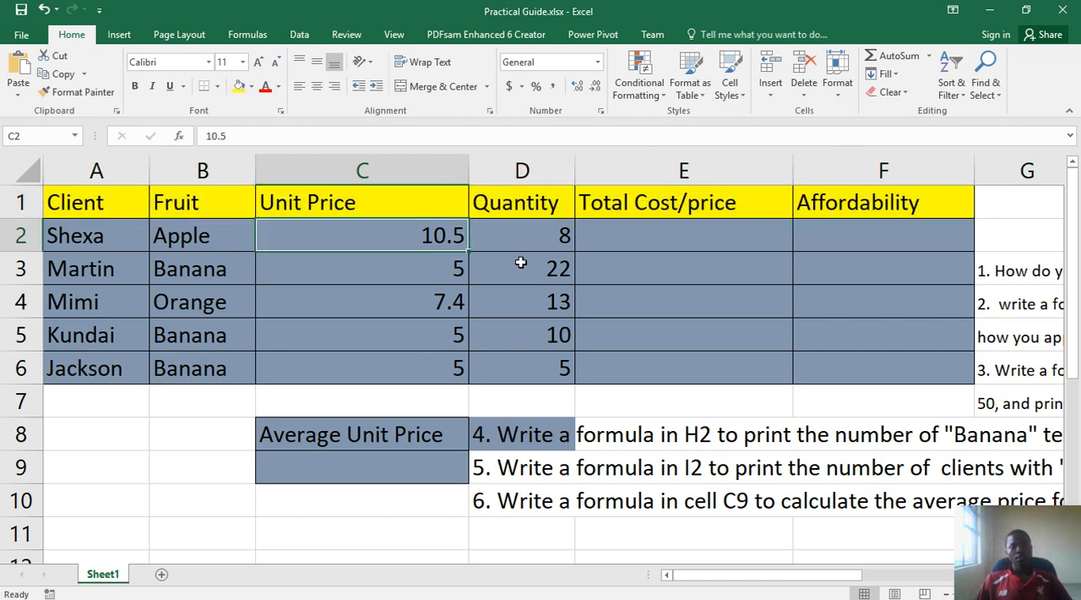
Fill the table's data cells A2:F6 with white
left_click_drag(420, 235, 414, 306)
left_click_drag(51, 241, 908, 372)
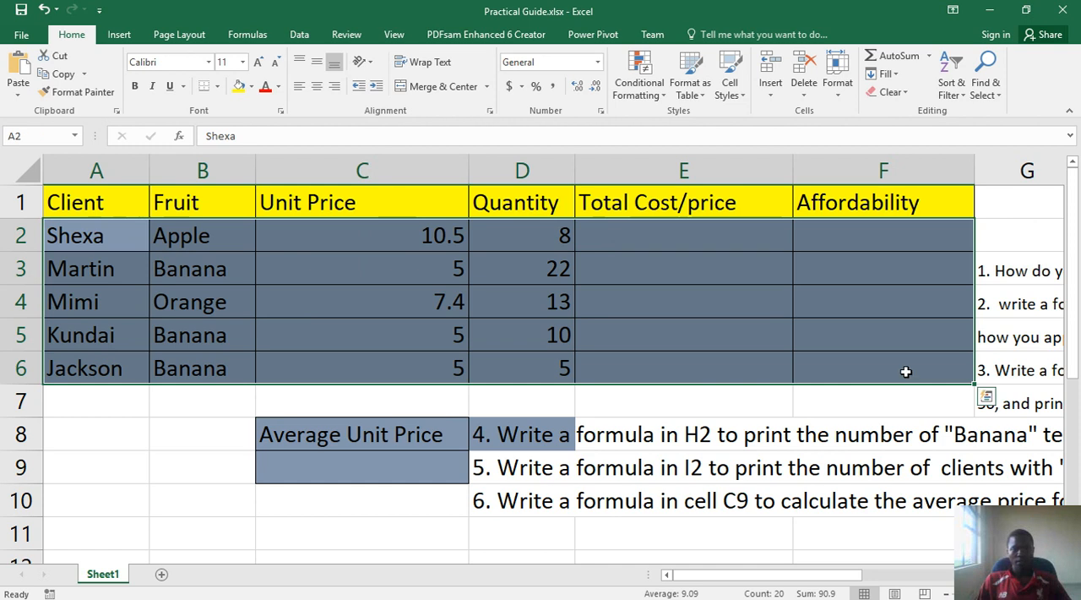
left_click(250, 87)
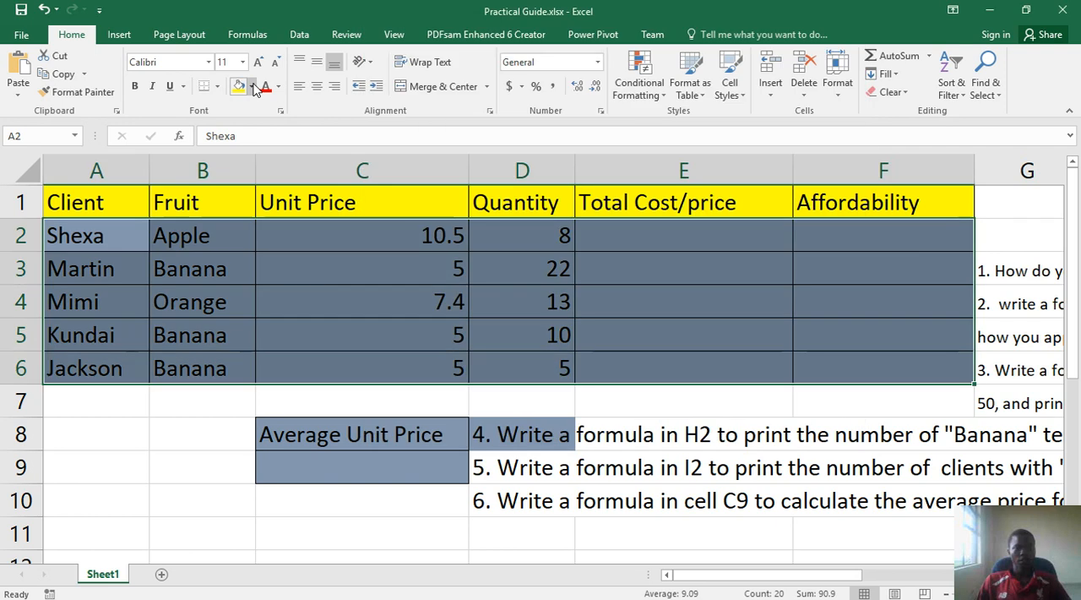
left_click(252, 87)
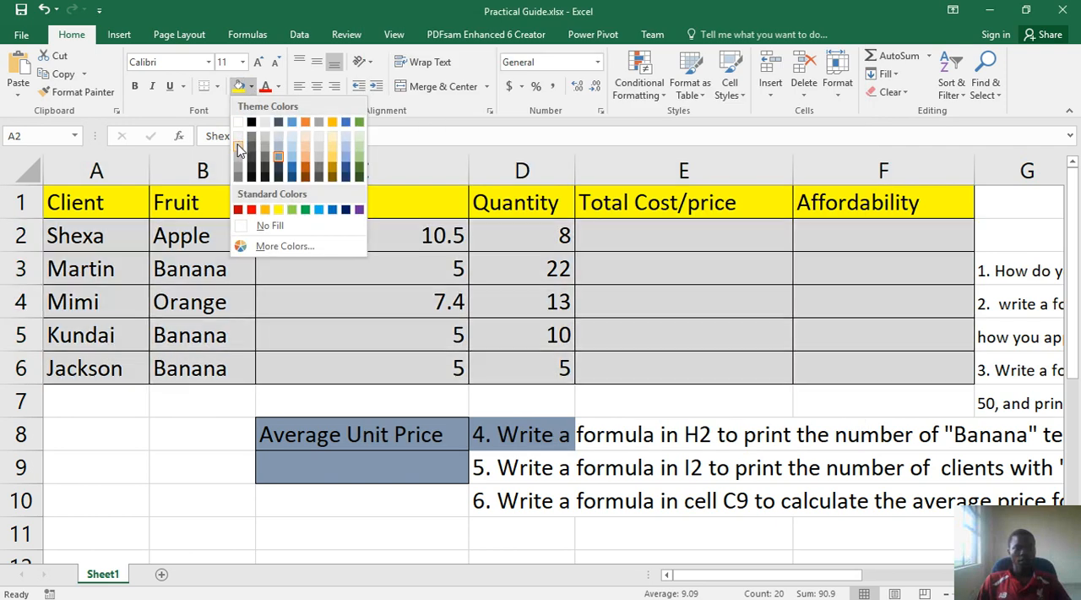
left_click(238, 149)
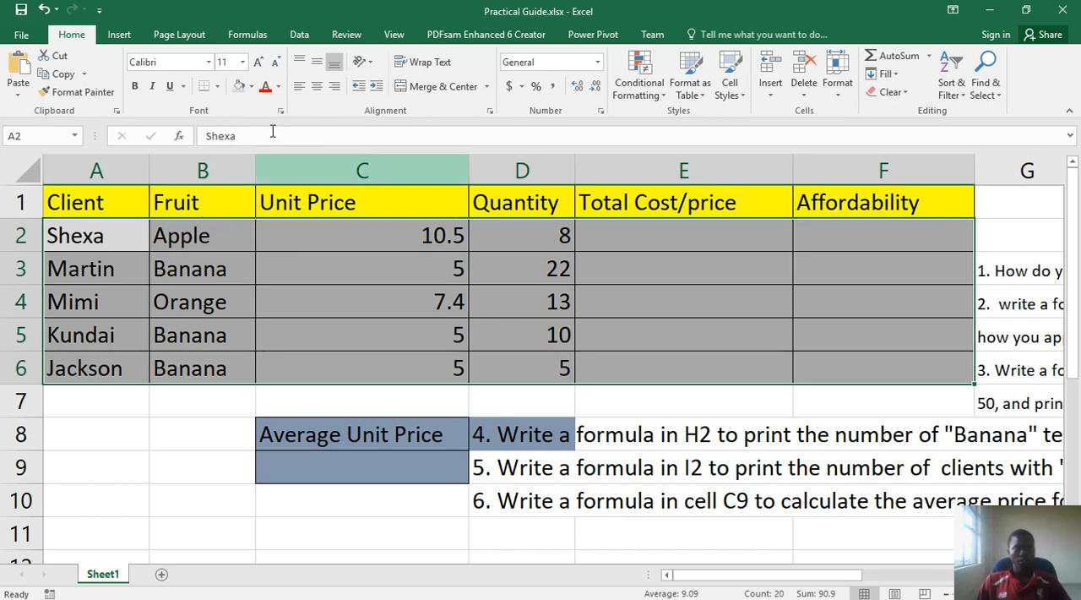
left_click(251, 87)
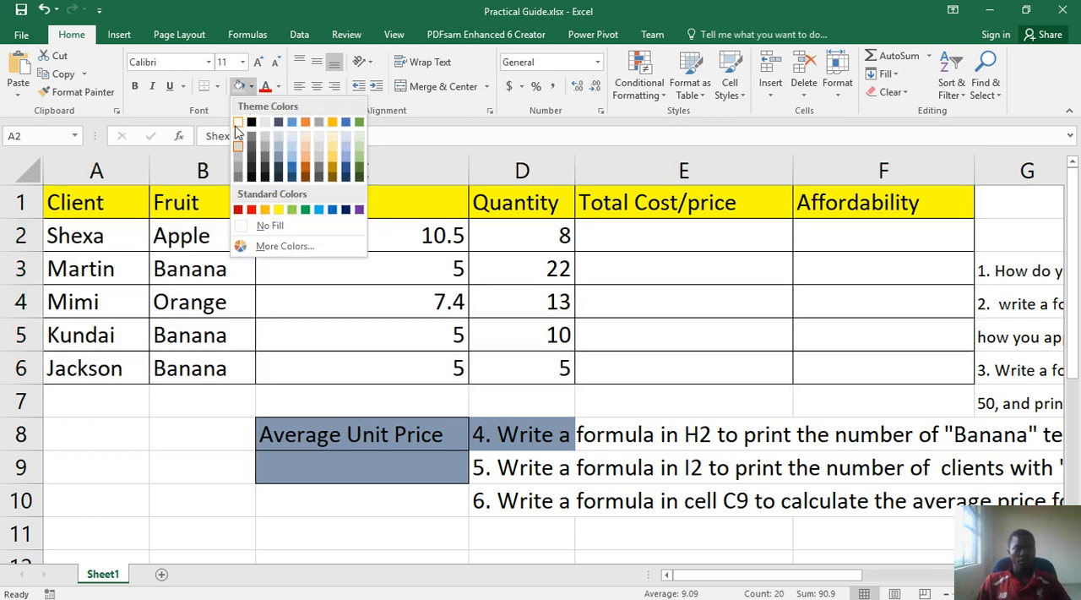
left_click(238, 124)
left_click(201, 303)
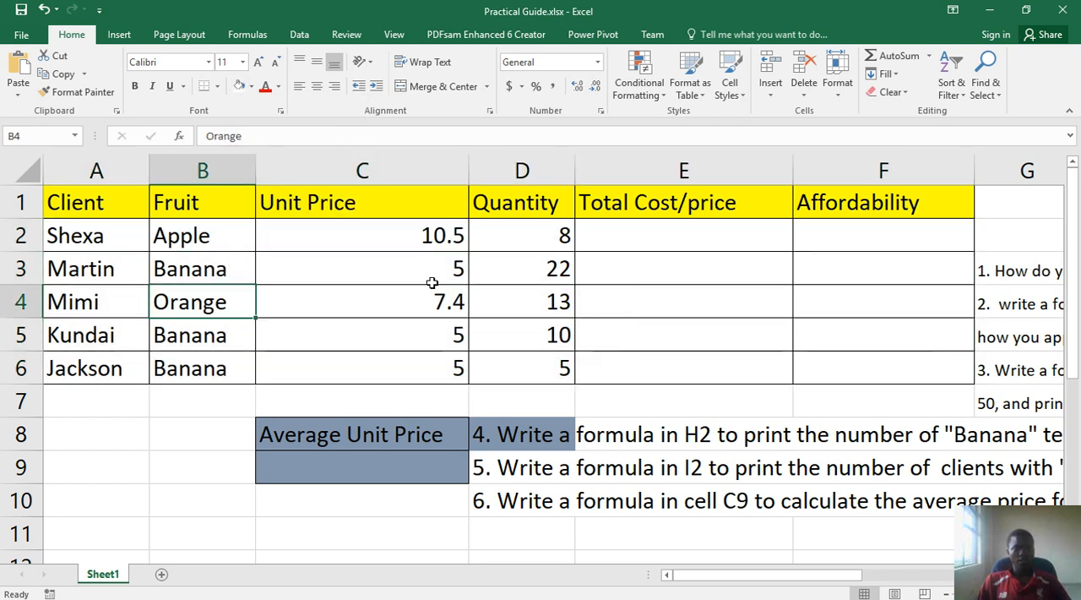
left_click_drag(435, 234, 409, 369)
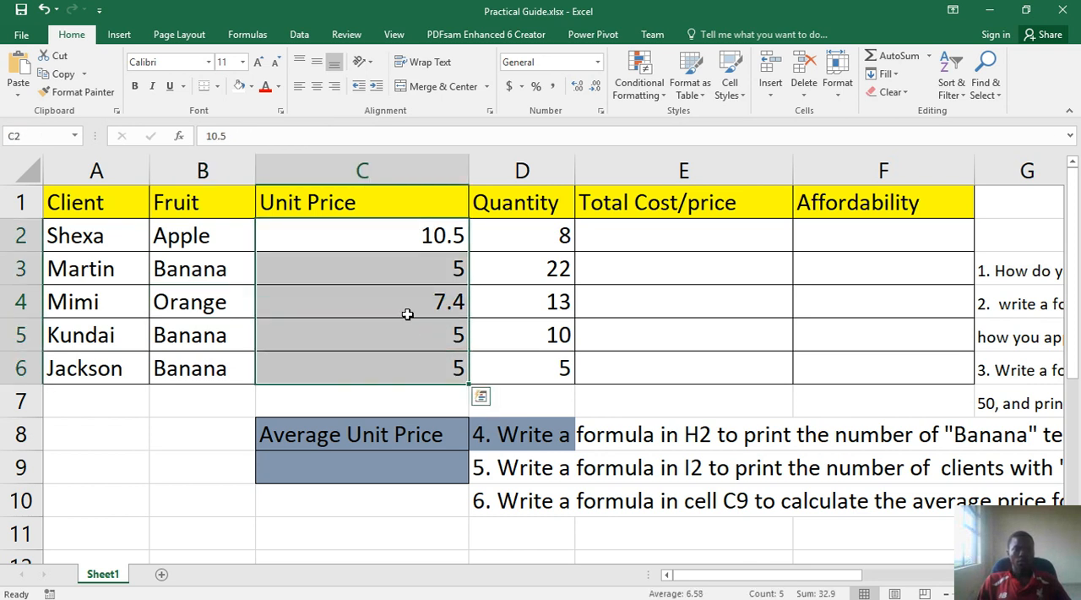
left_click(394, 229)
left_click_drag(394, 226, 372, 362)
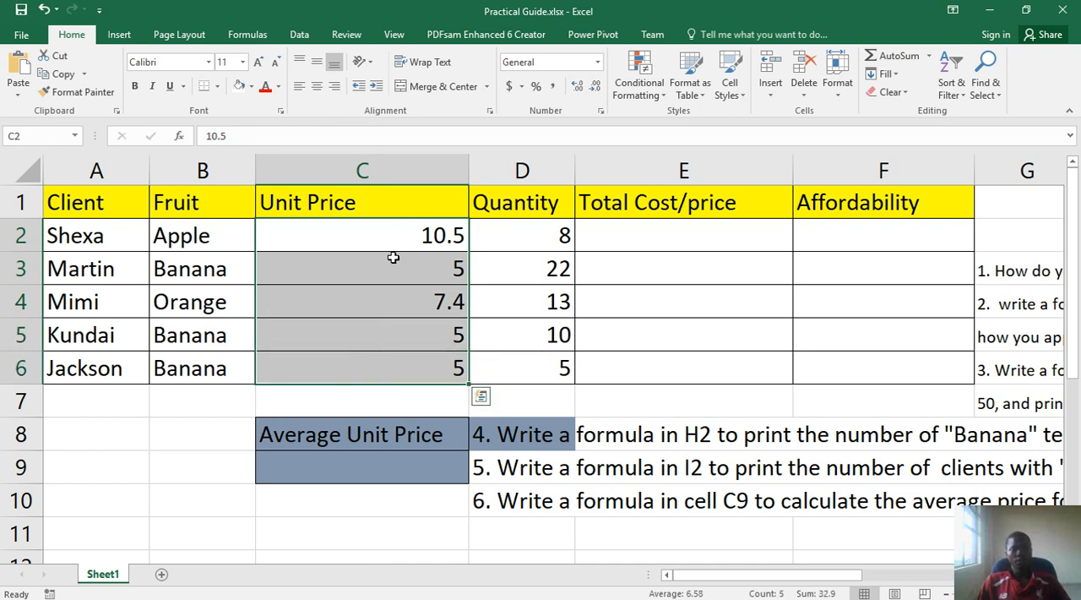
right_click(392, 308)
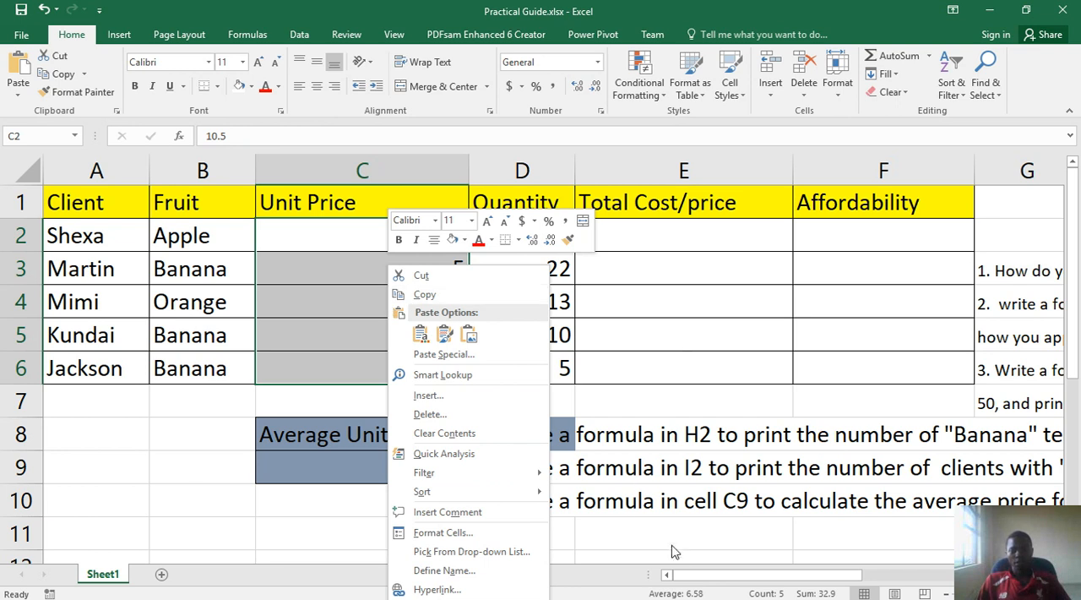
left_click_drag(718, 577, 697, 555)
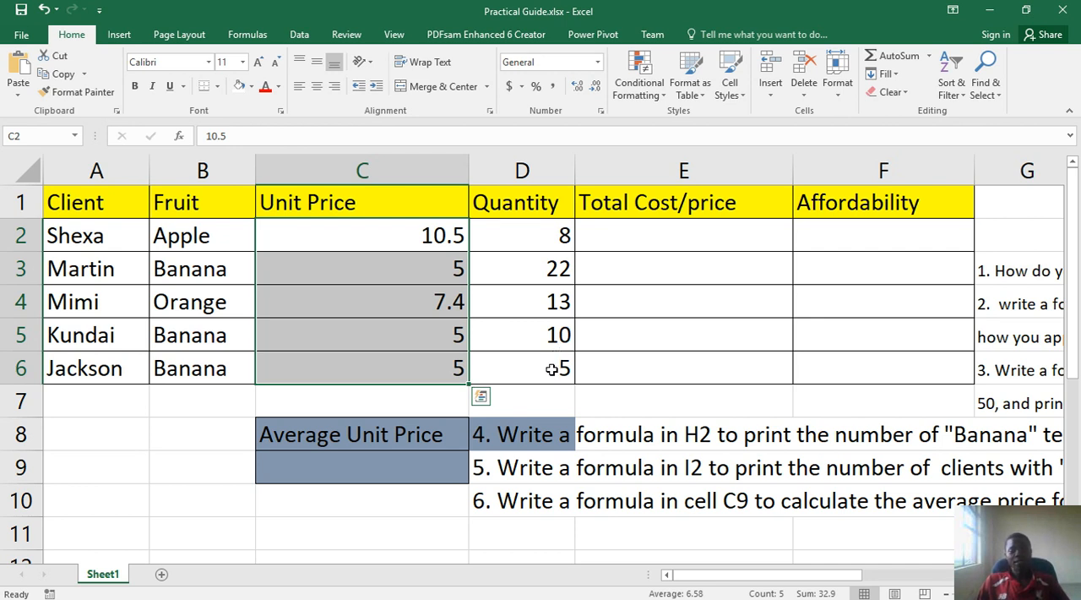
left_click(432, 335)
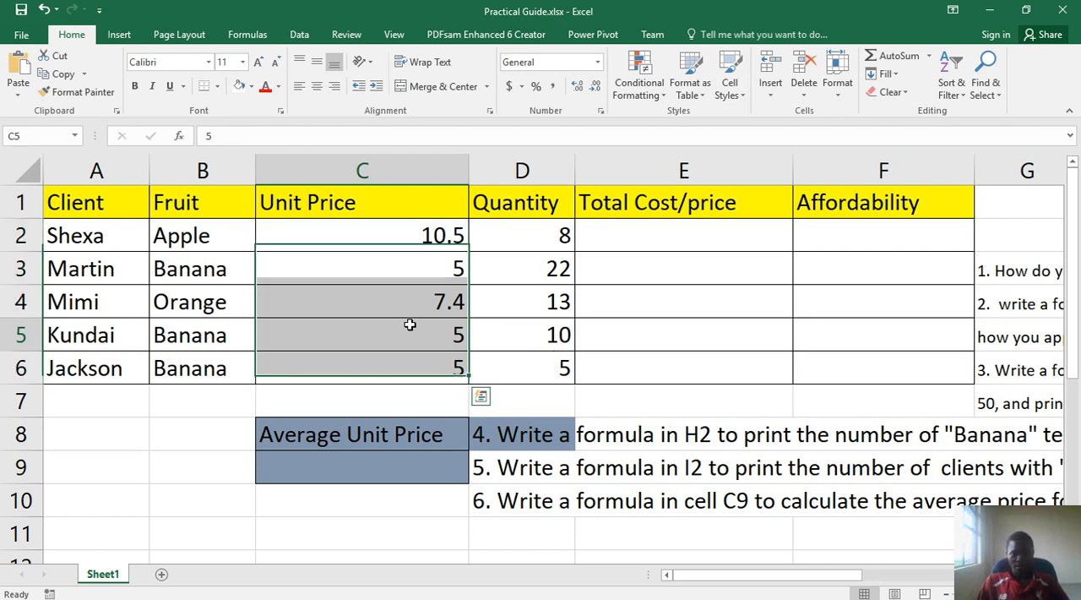
left_click(413, 236)
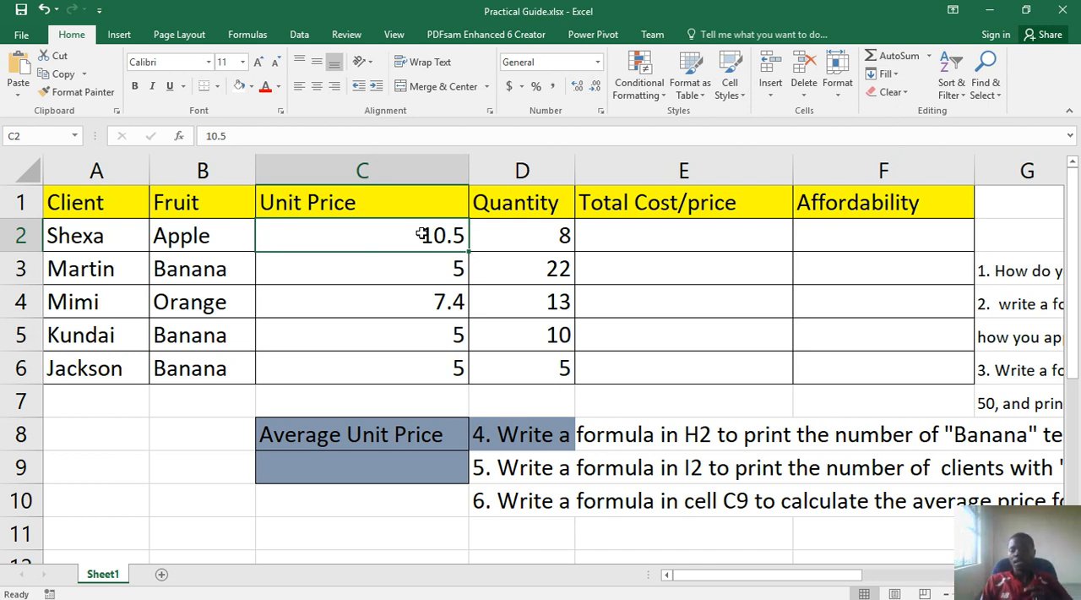
left_click_drag(422, 234, 397, 363)
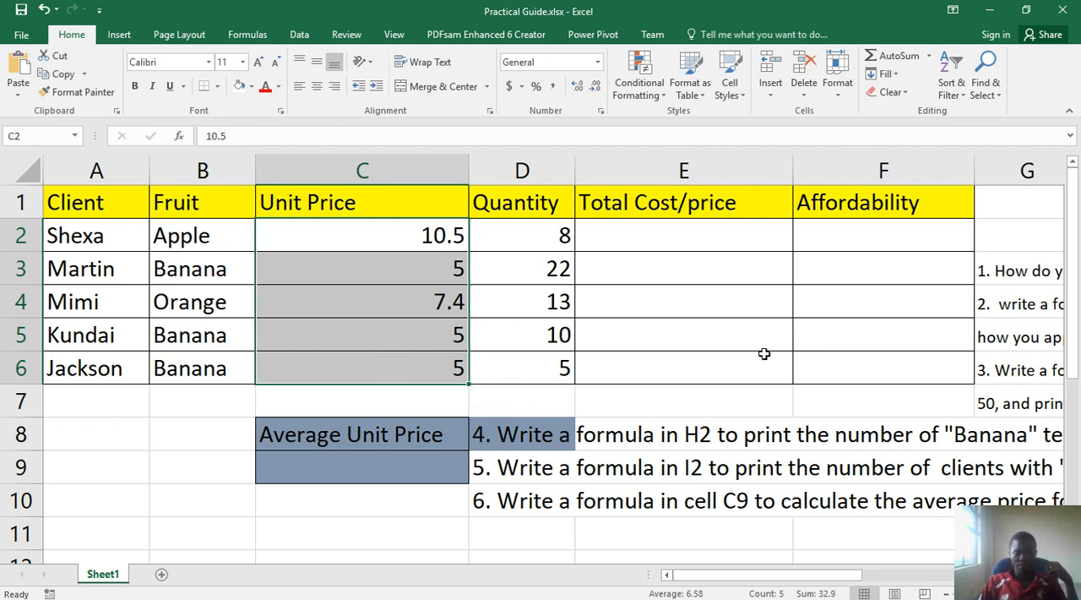
right_click(333, 307)
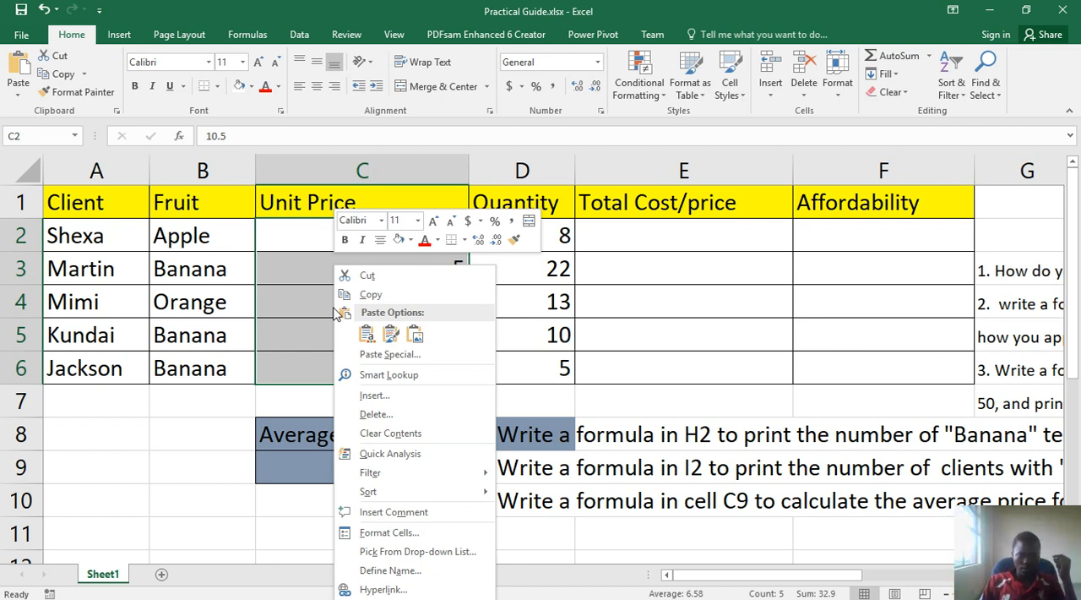
left_click(389, 534)
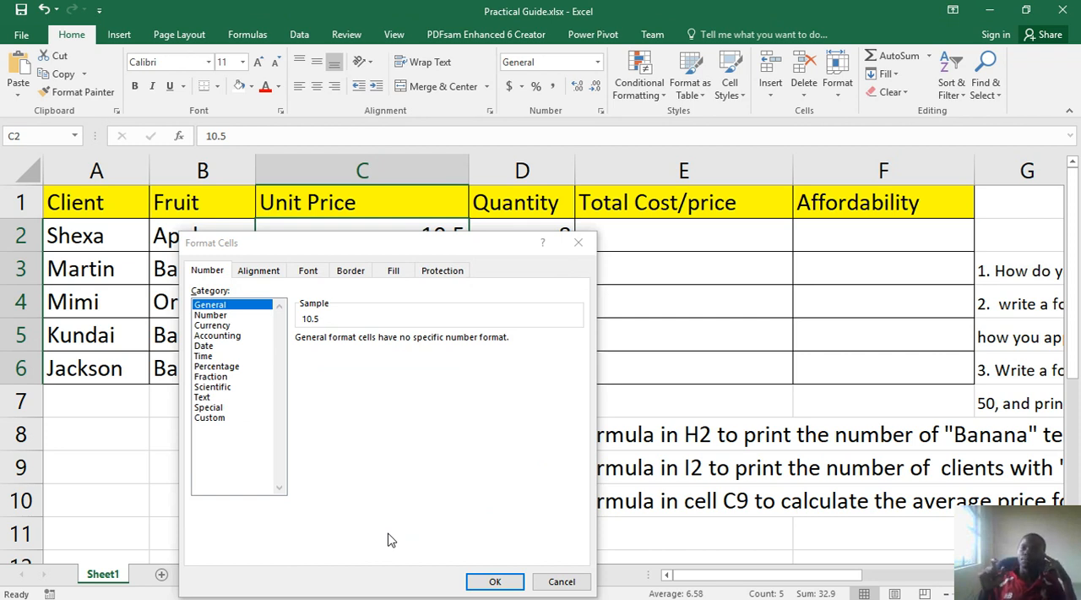
left_click(219, 316)
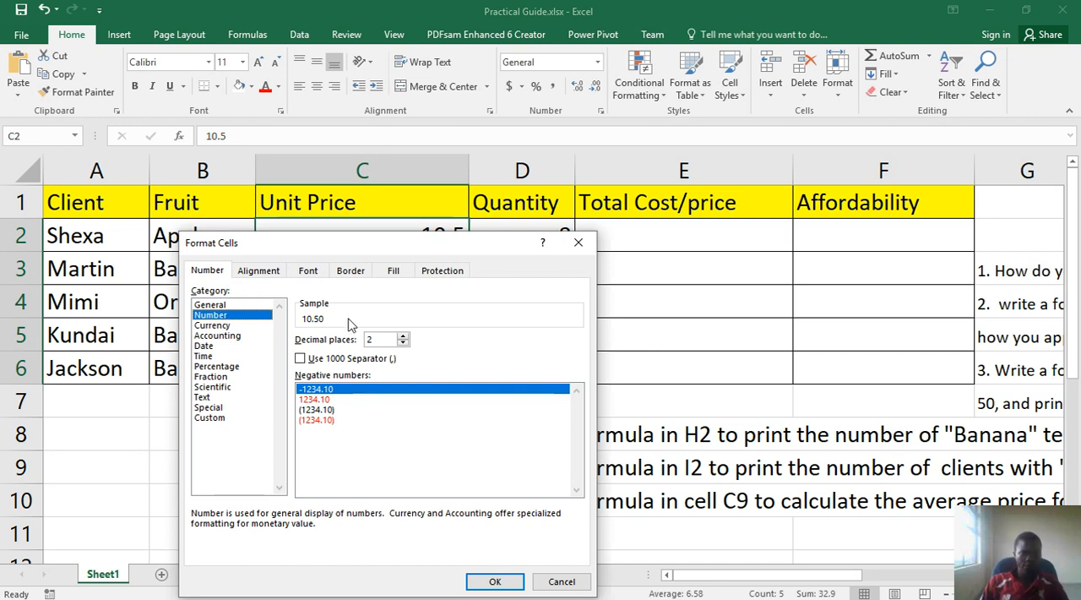
left_click(385, 339)
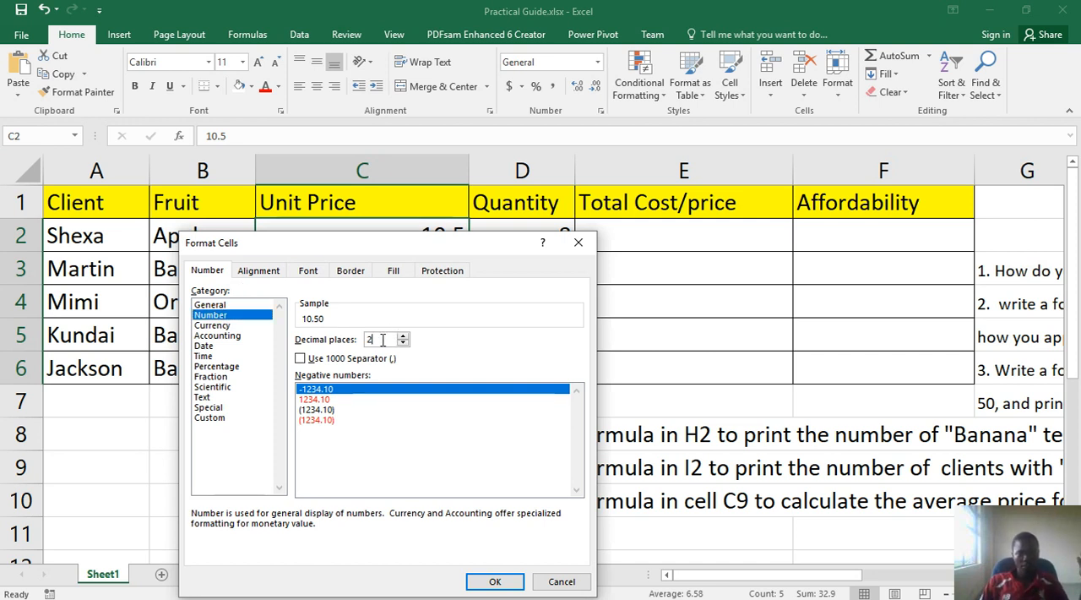
left_click_drag(382, 339, 369, 339)
left_click(403, 336)
left_click(403, 336)
left_click(403, 337)
left_click(403, 336)
left_click(403, 336)
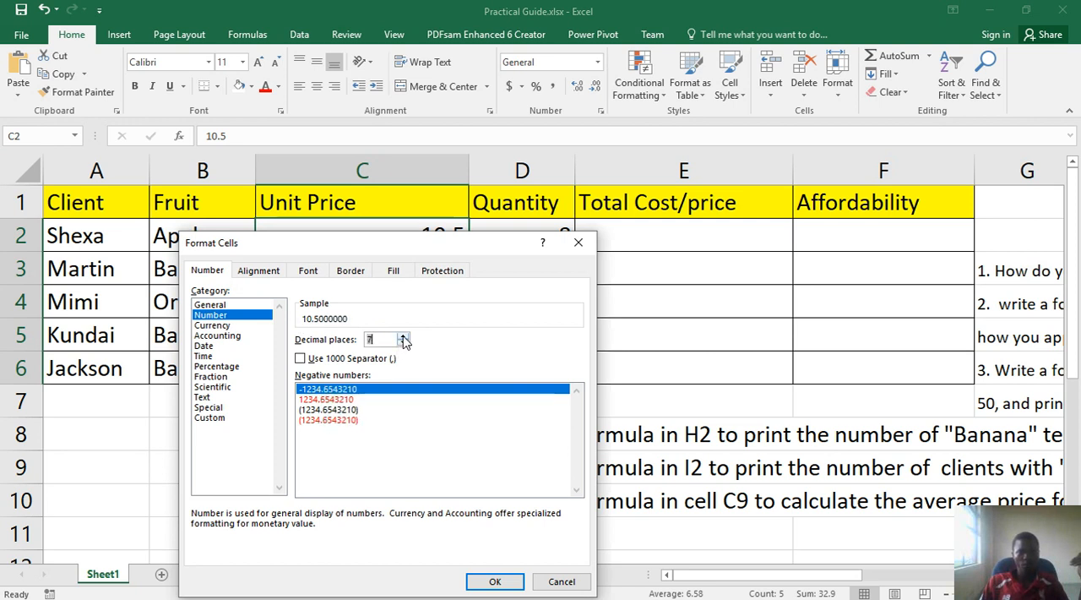
left_click(403, 342)
left_click(403, 343)
left_click(403, 342)
left_click(403, 342)
left_click(403, 342)
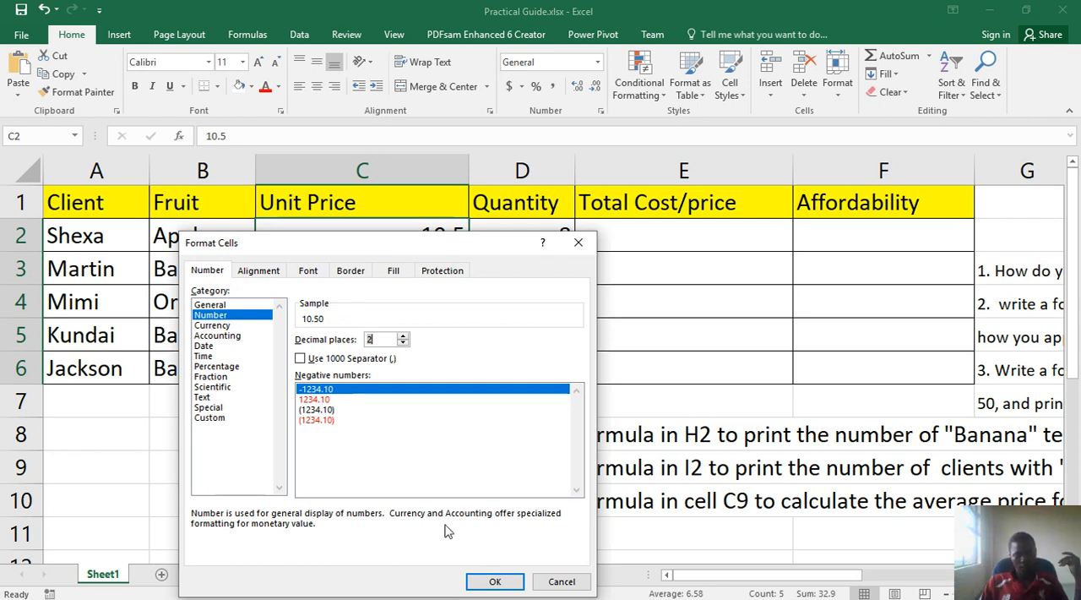
left_click(560, 581)
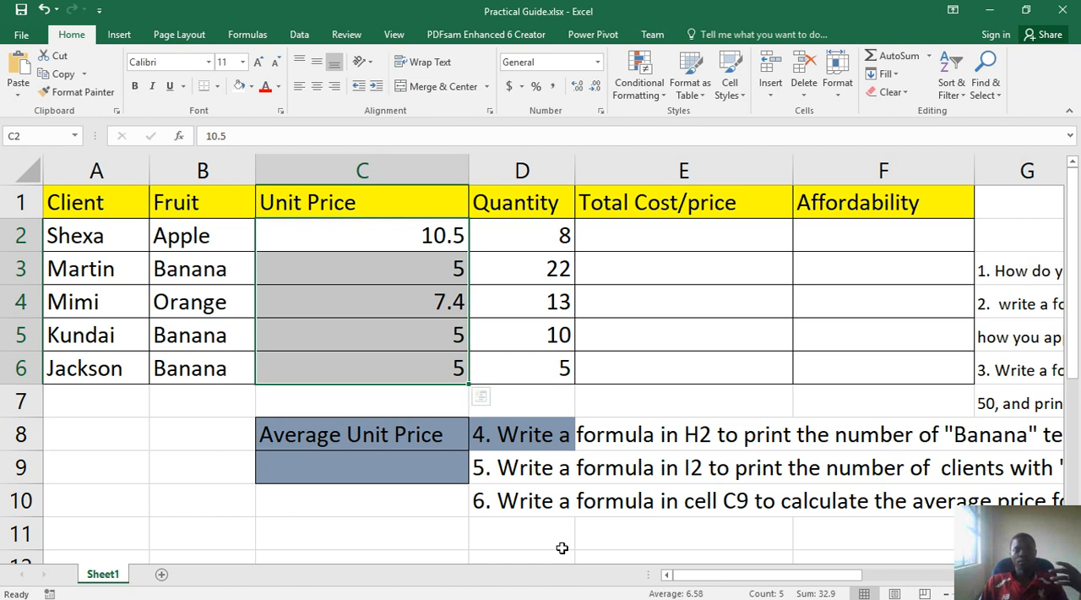
Format the unit prices in C2:C6 as Number with 2 decimal places
left_click(429, 293)
left_click_drag(420, 239, 391, 356)
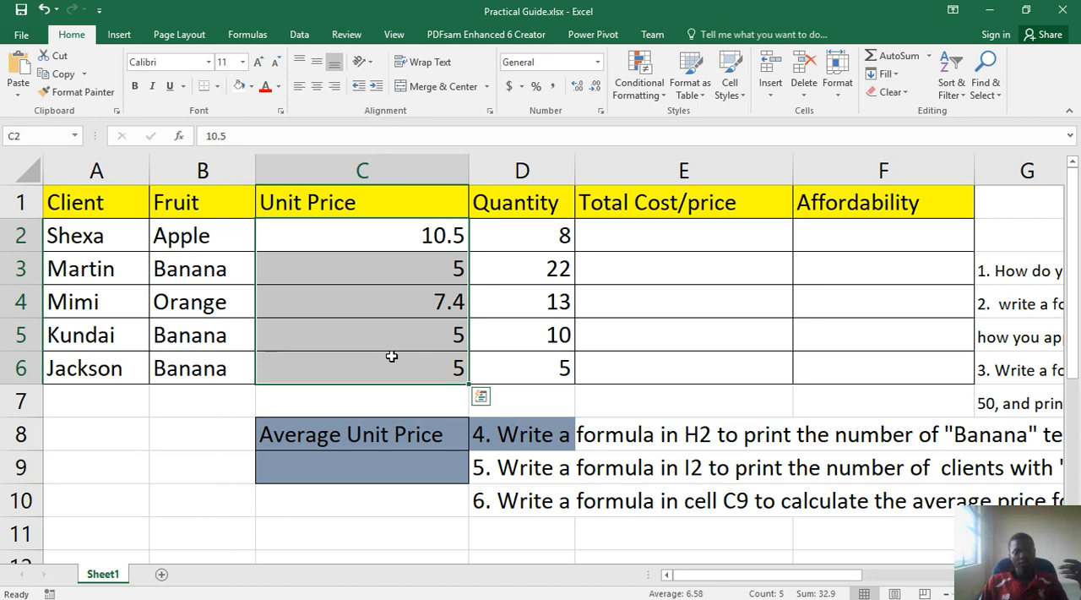
right_click(399, 336)
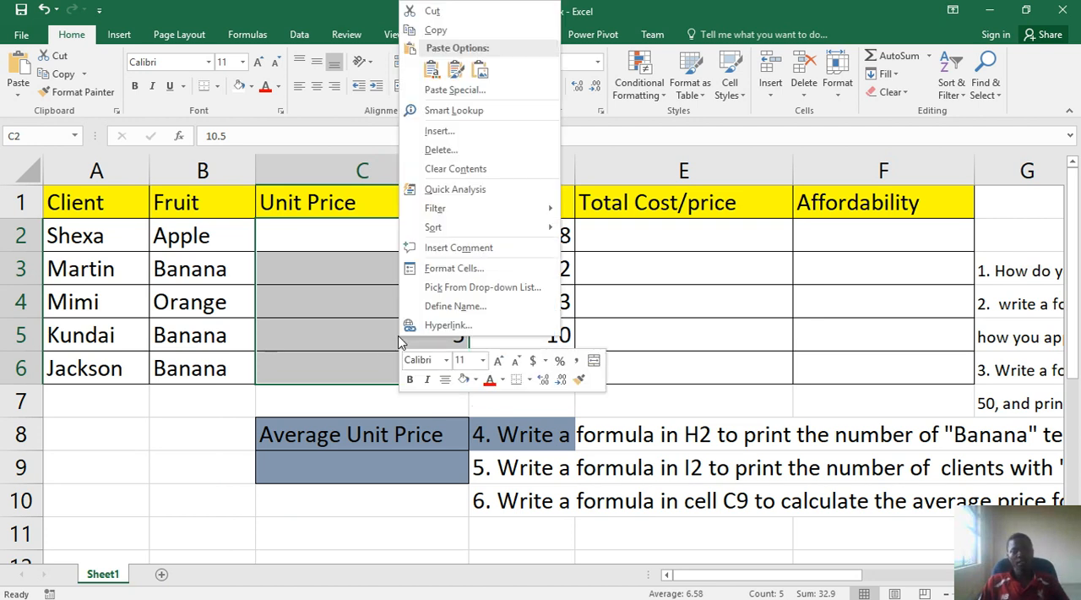
left_click(456, 268)
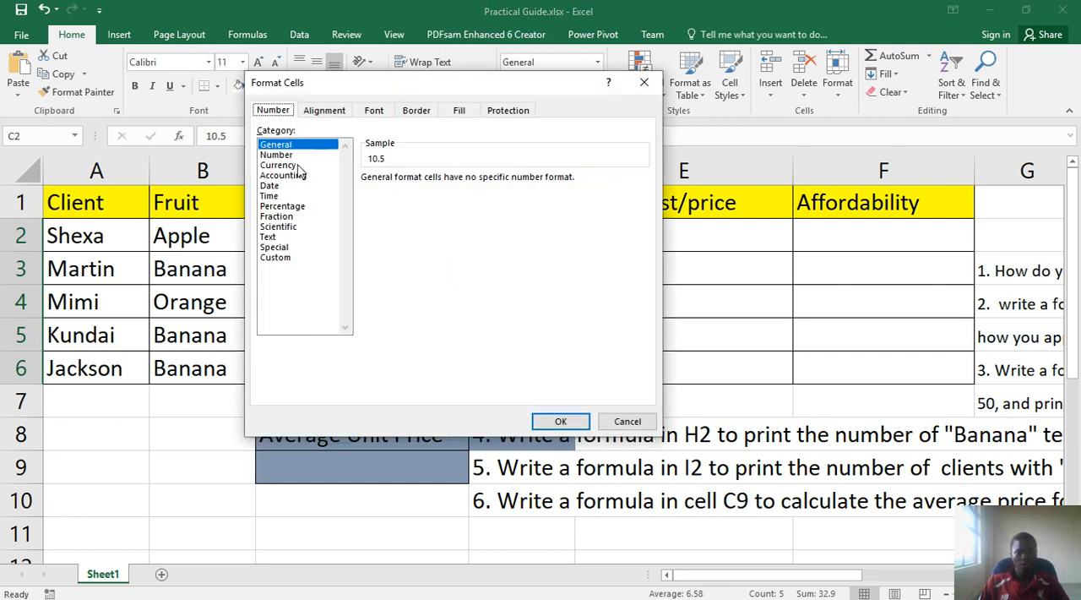
left_click(277, 155)
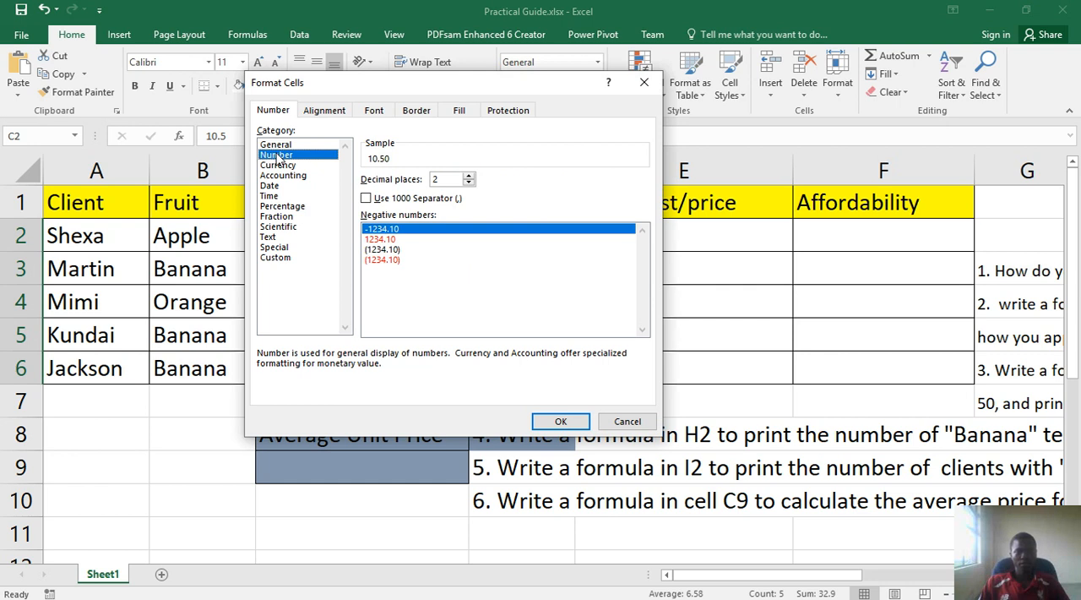
double_click(433, 180)
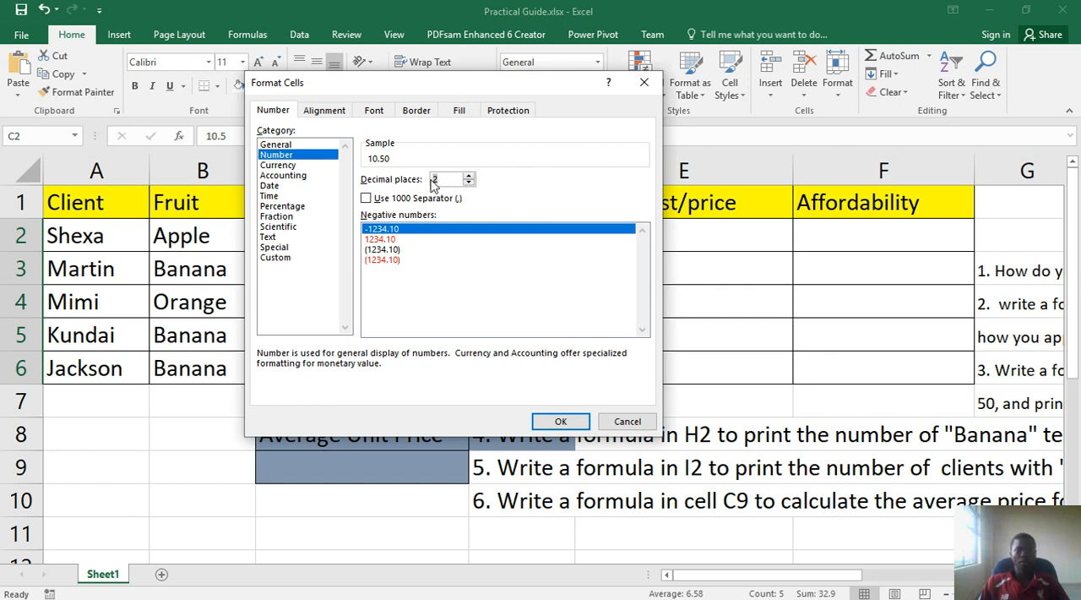
left_click(561, 422)
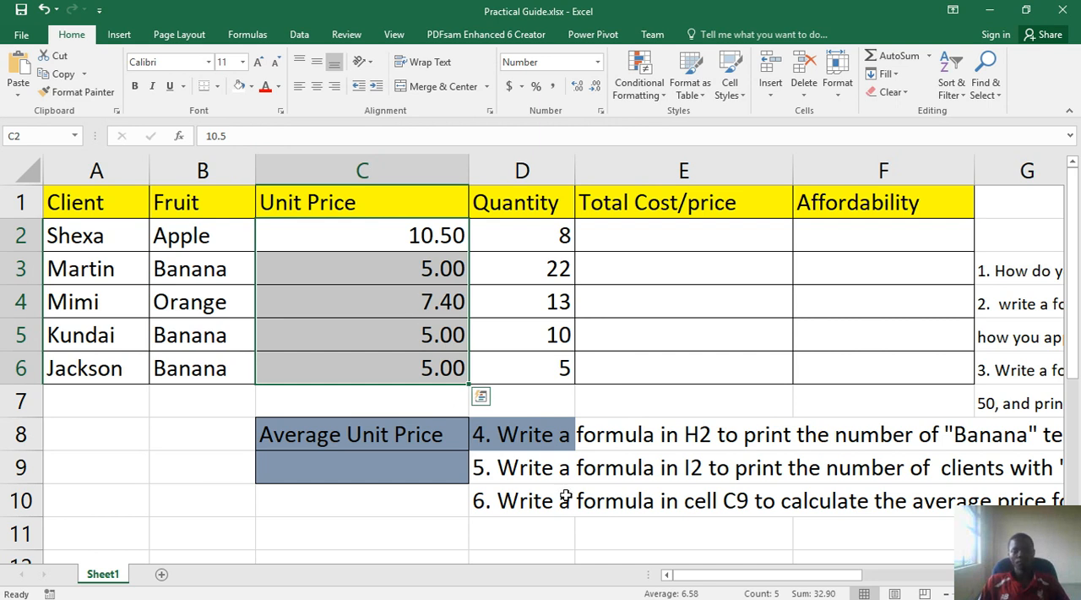
Read question 2 in cell G4 about the total cost/price formula and return to the client table
left_click_drag(708, 575, 870, 507)
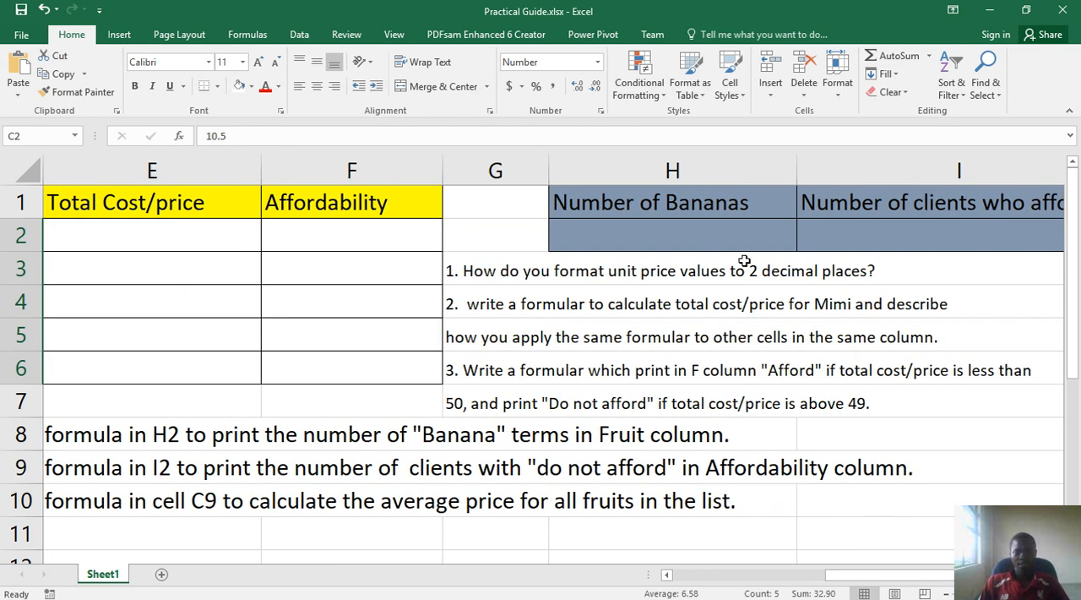
left_click(775, 578)
left_click_drag(828, 576, 978, 575)
left_click_drag(464, 307, 820, 309)
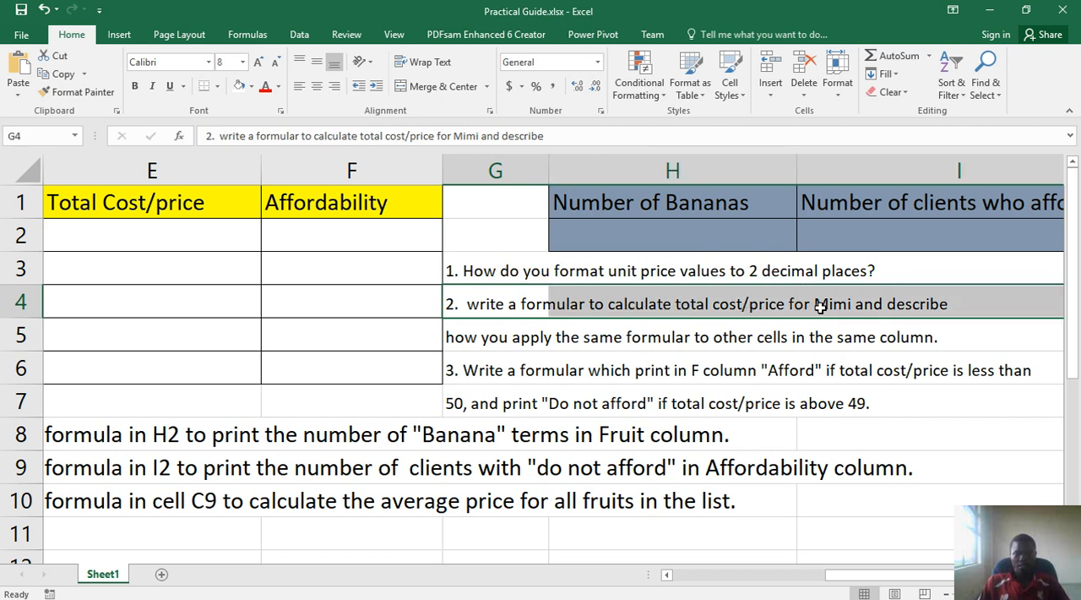
left_click(826, 307)
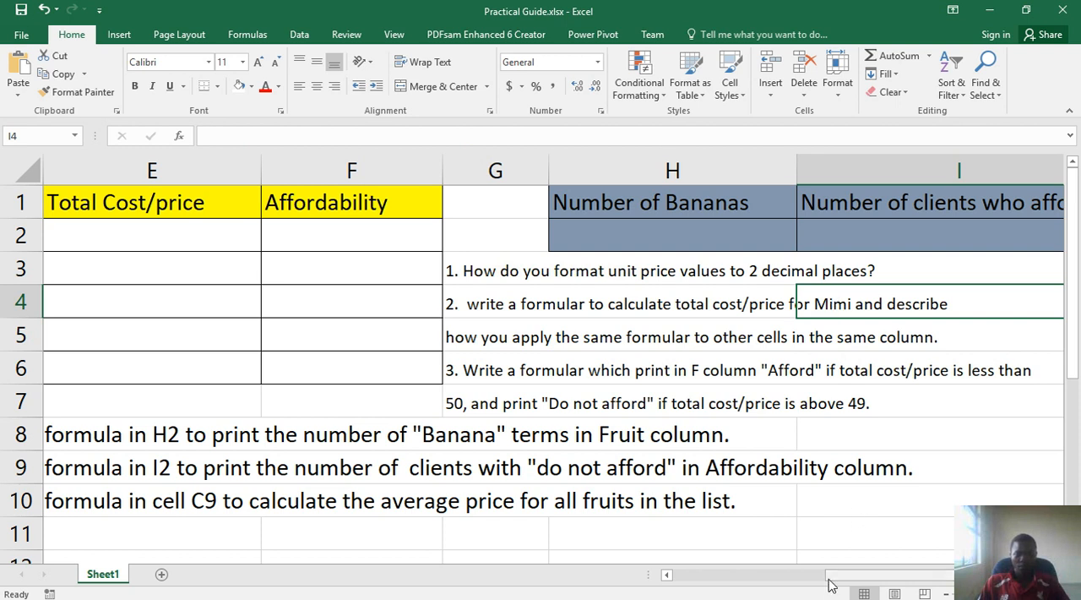
mouse_move(672, 595)
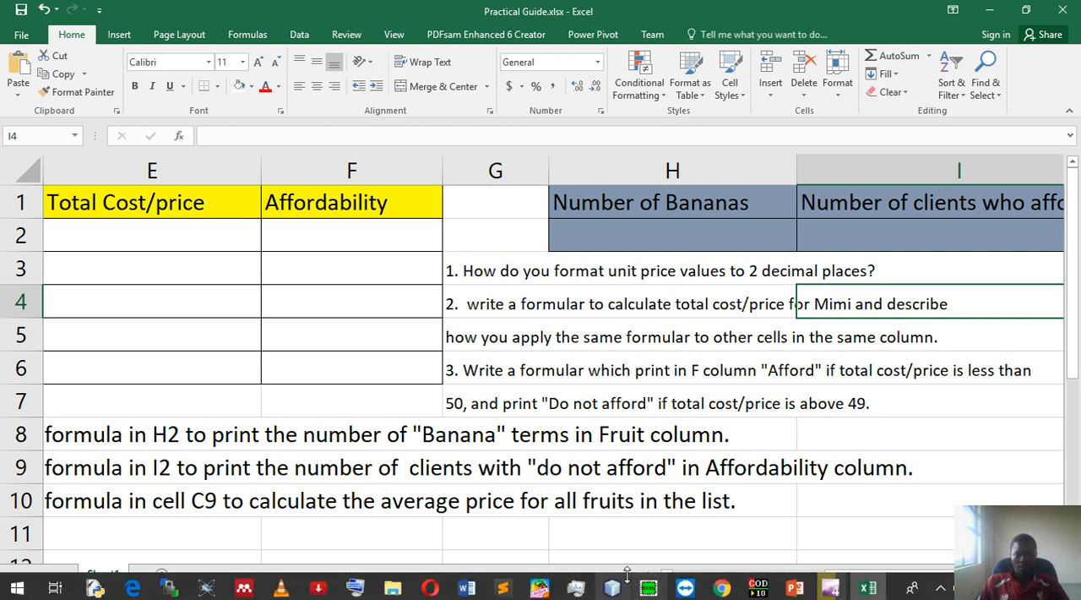
left_click(793, 575)
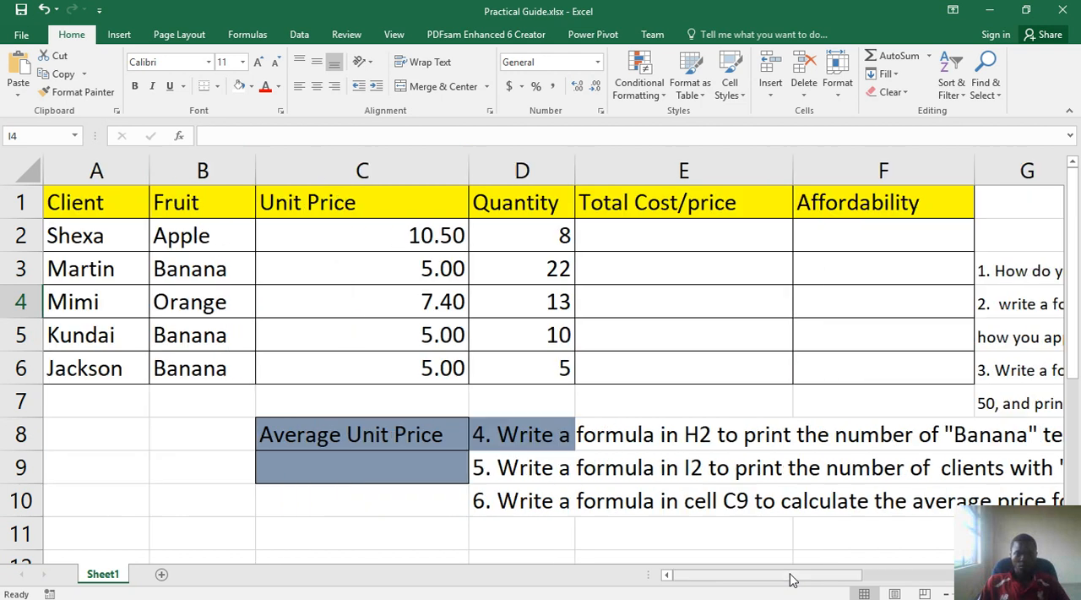
Open the On-Screen Keyboard, move it clear of the Total Cost/price column and select cell E2
left_click(634, 239)
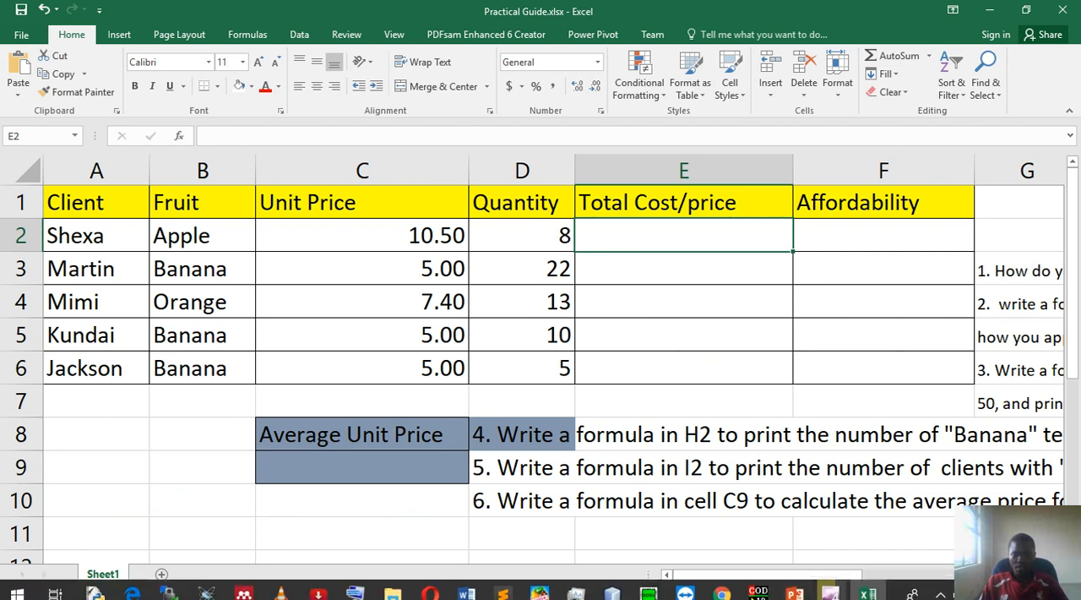
left_click(355, 589)
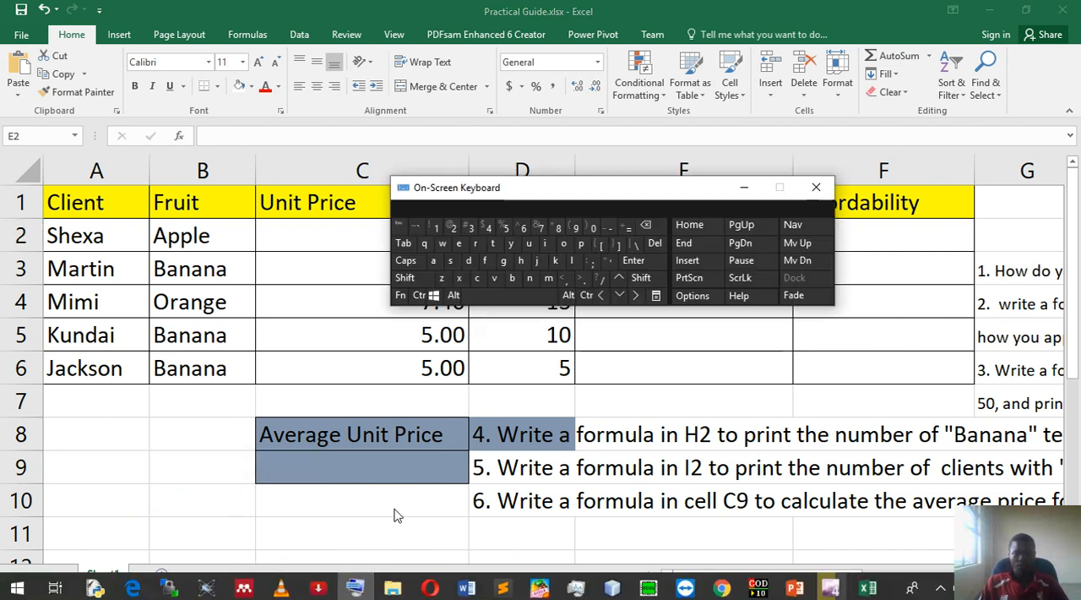
left_click(430, 286)
left_click(430, 286)
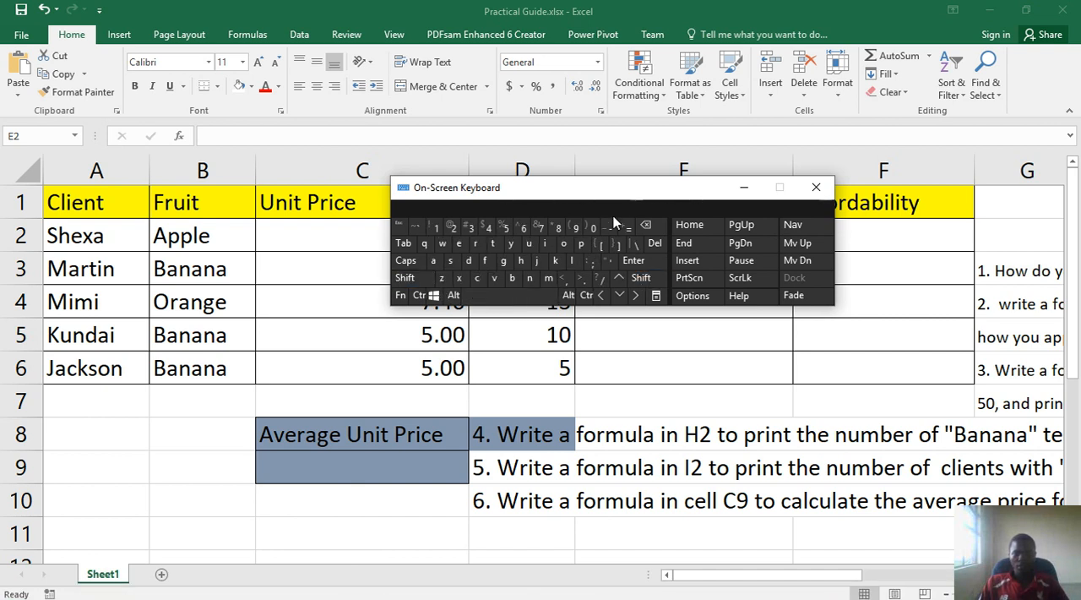
left_click_drag(631, 190, 331, 231)
left_click(637, 236)
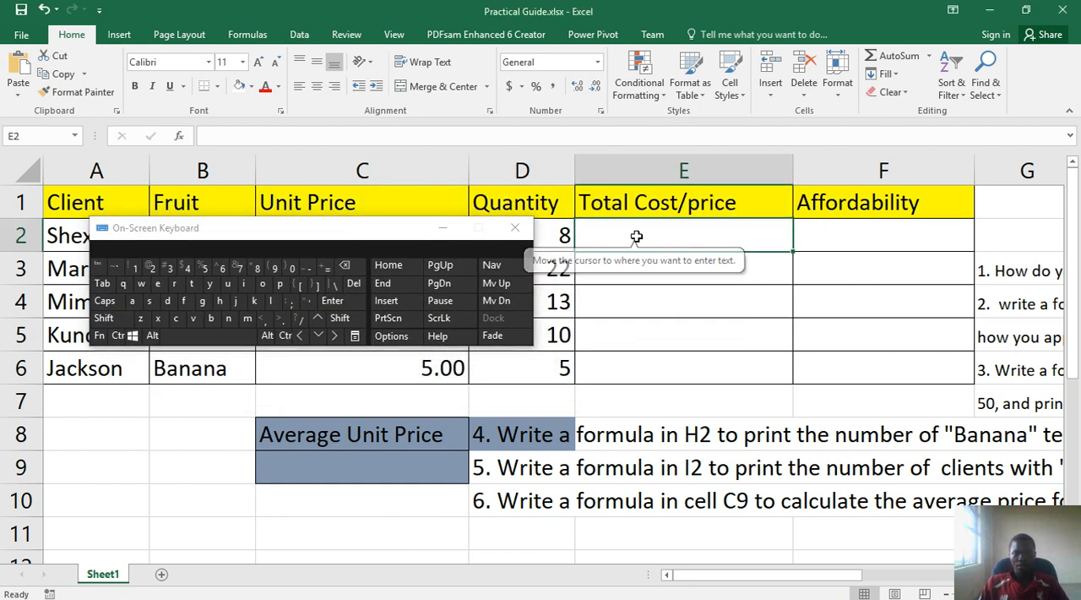
Enter the formula =c2*d2 in cell E2 with the On-Screen Keyboard, keeping the Unit Price and Quantity cells of row 2 uncovered
left_click(326, 270)
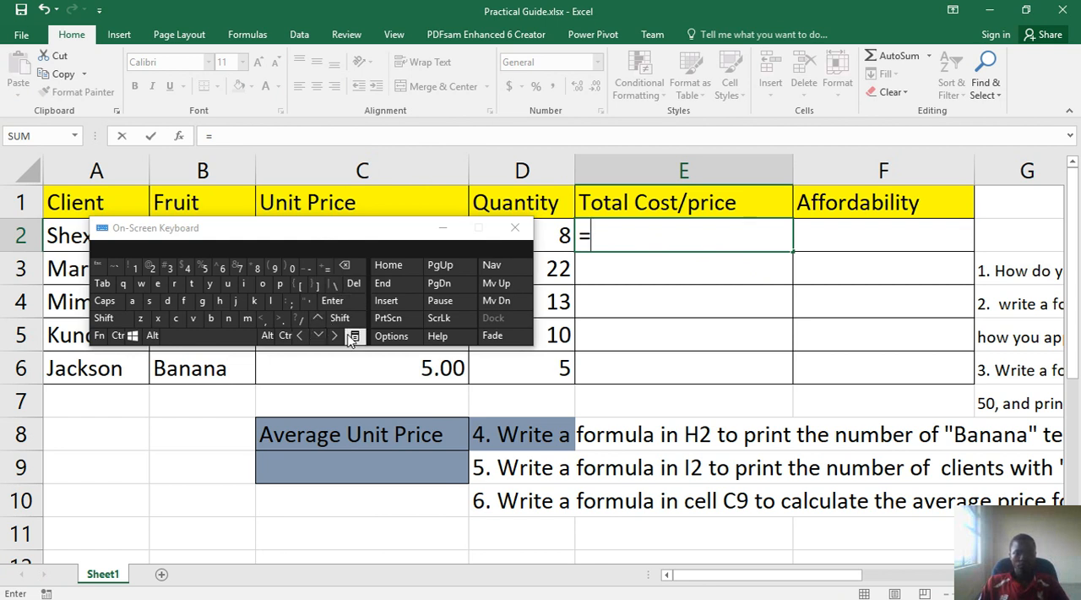
mouse_move(724, 574)
left_mouse_down()
mouse_move(744, 575)
mouse_move(724, 574)
left_mouse_up()
left_click_drag(315, 226, 334, 334)
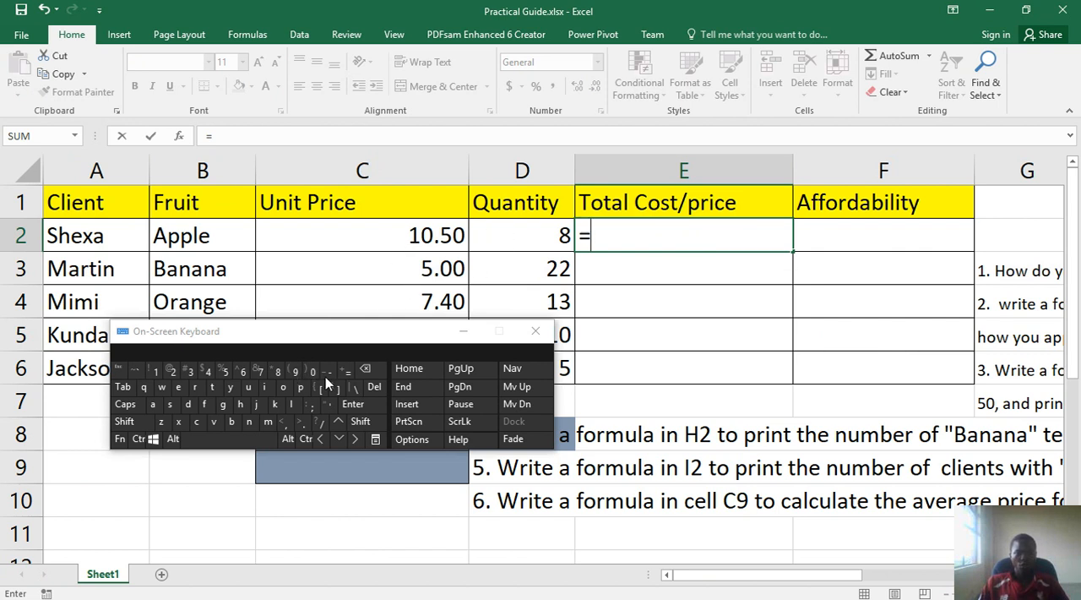
left_click(197, 422)
left_click(177, 373)
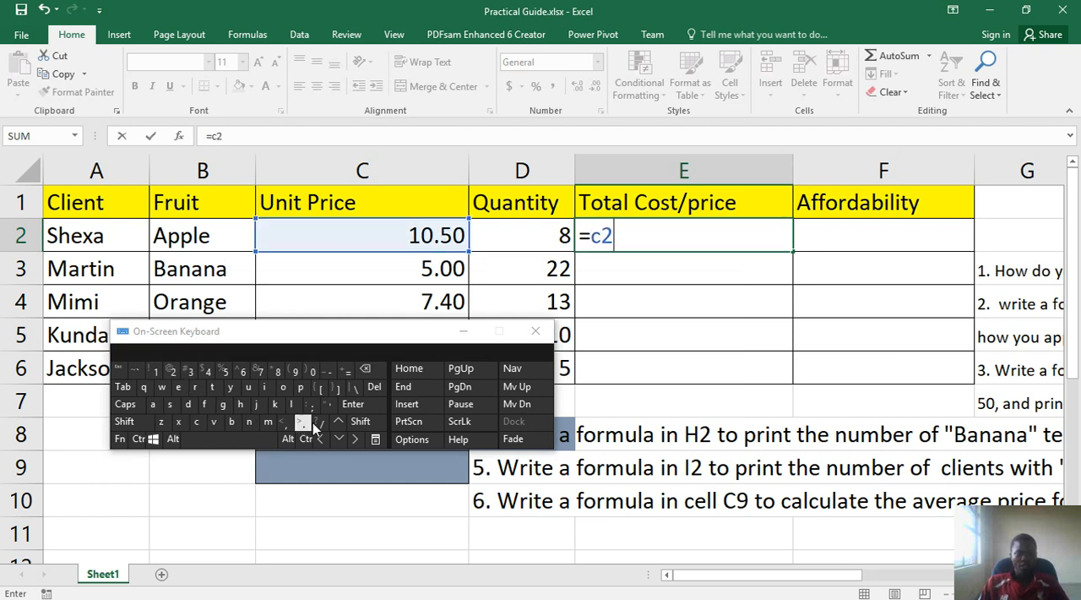
left_click(355, 422)
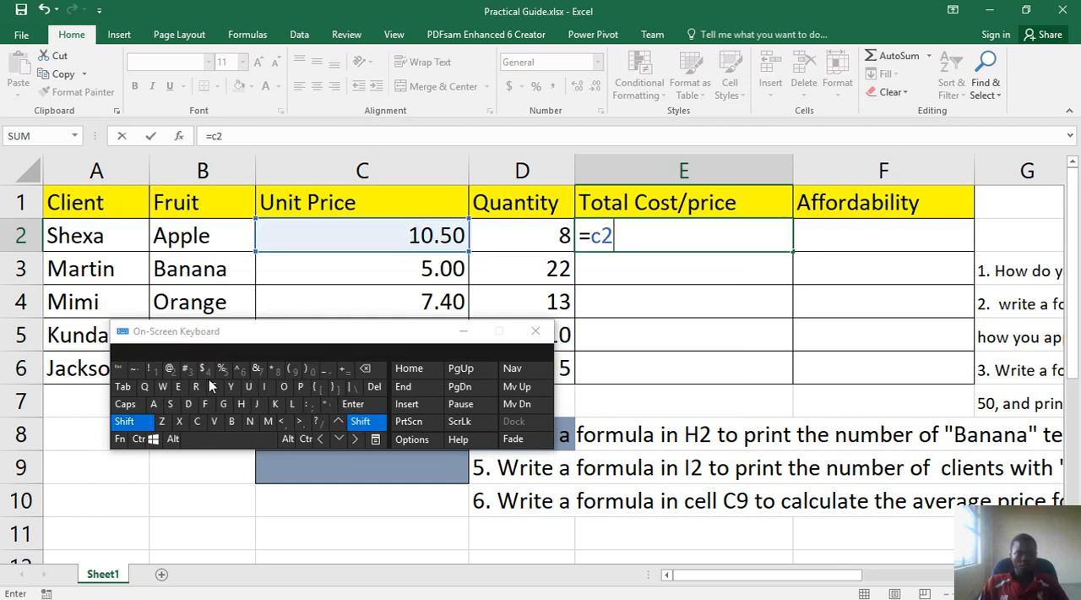
left_click(272, 370)
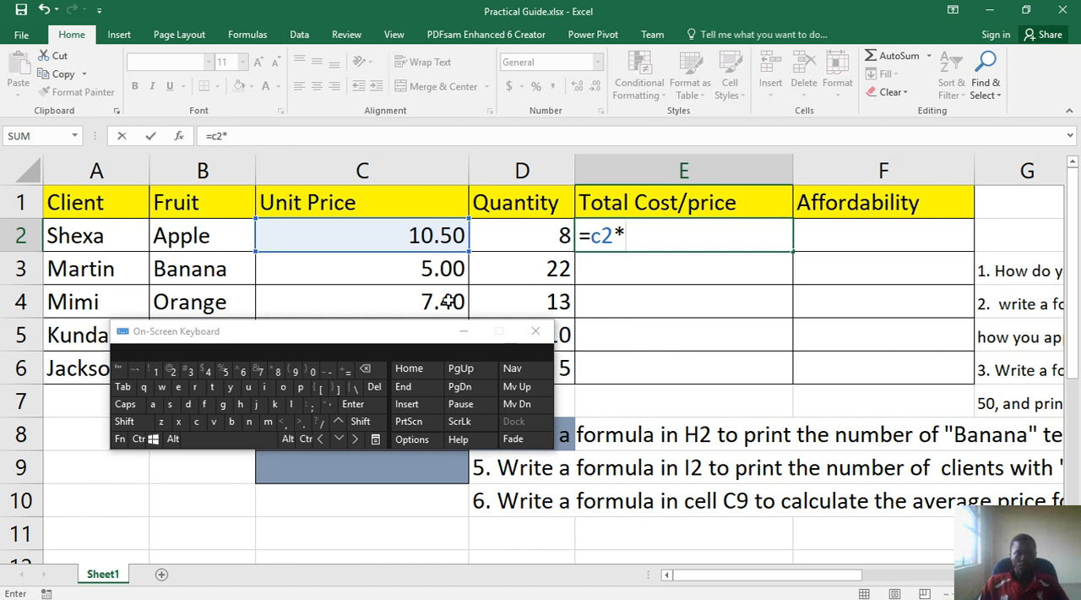
left_click(187, 405)
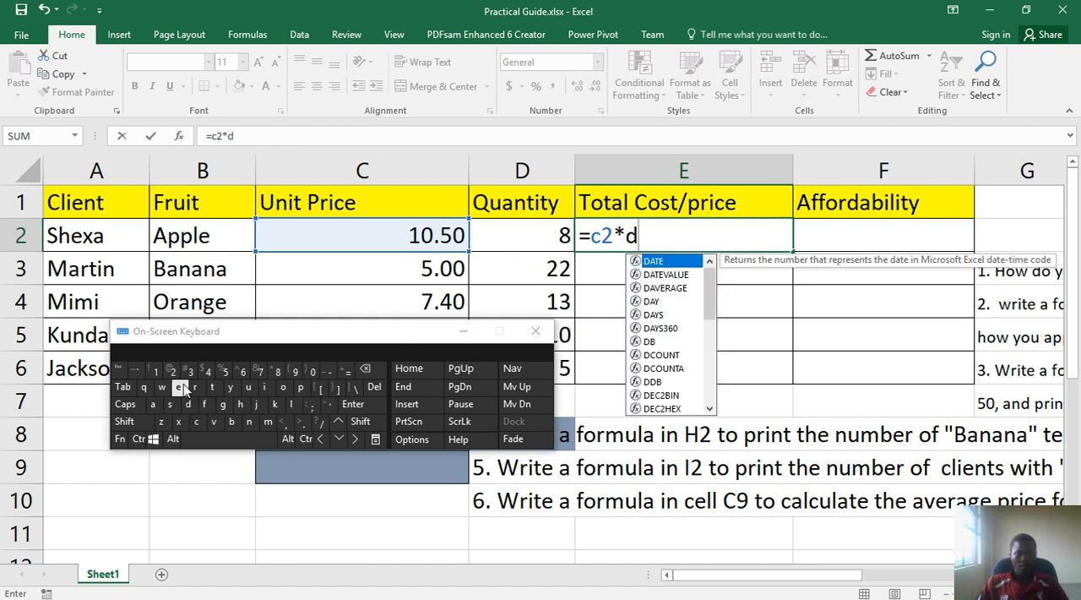
left_click(171, 371)
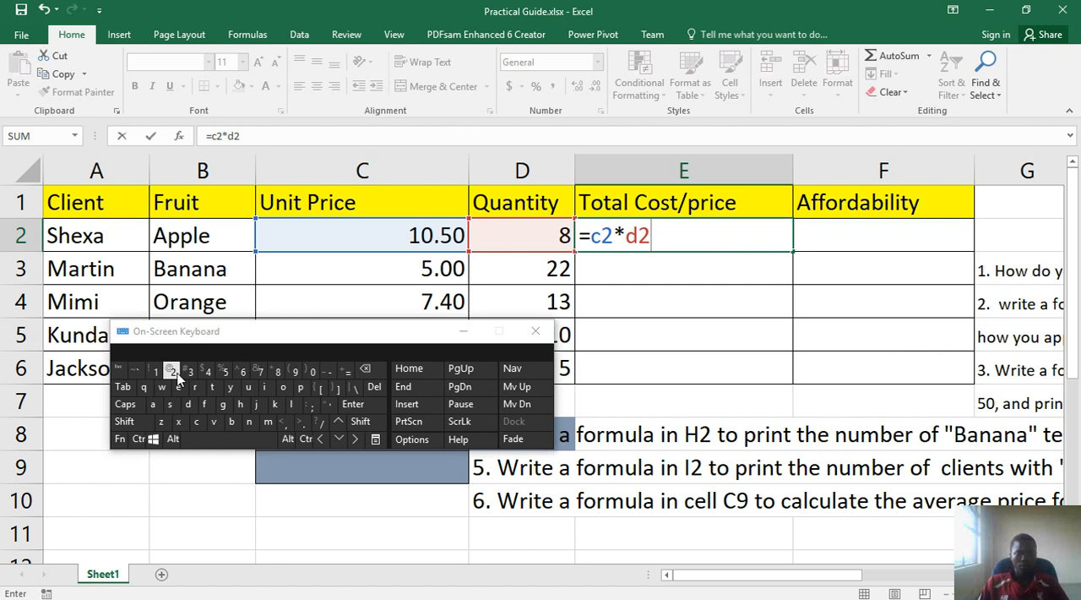
left_click(376, 406)
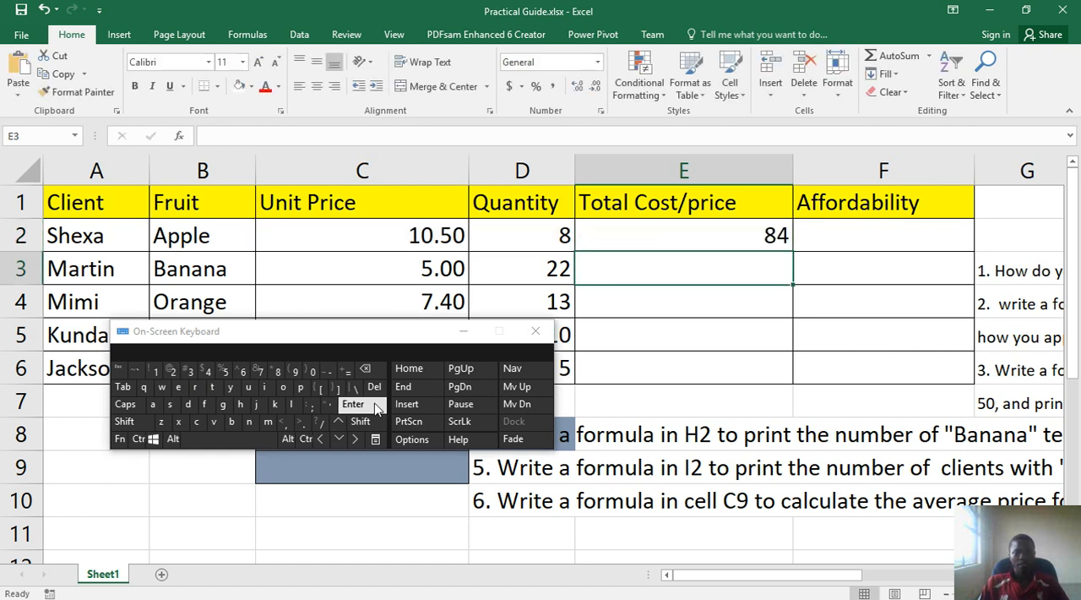
Review the Quantity and Unit Price cells D2 and C2, and delete the formula from cell E2
left_click(640, 242)
key("Left")
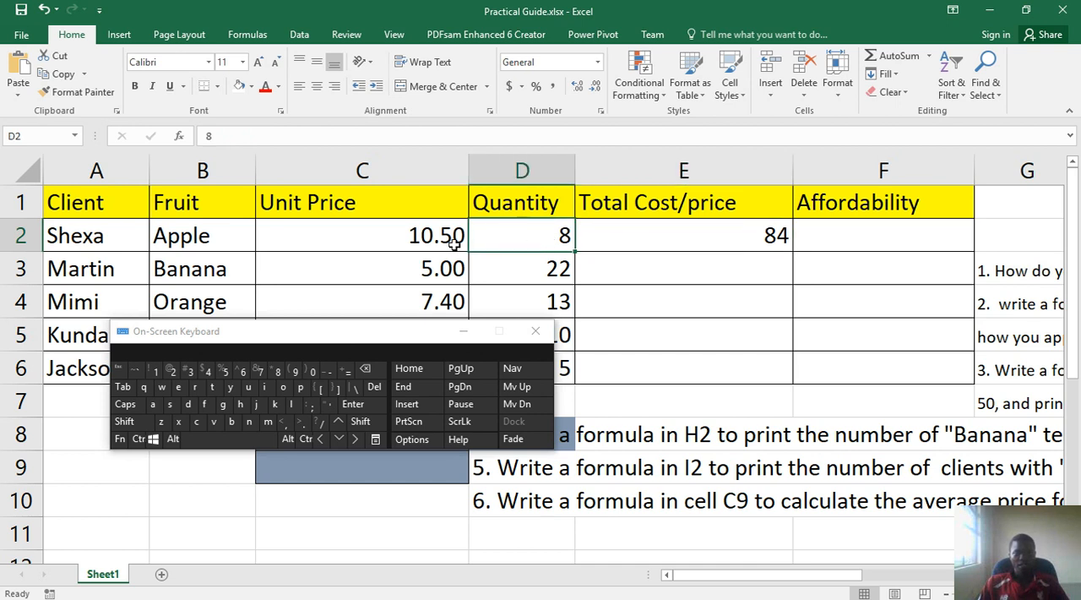
key("Left")
left_click(632, 242)
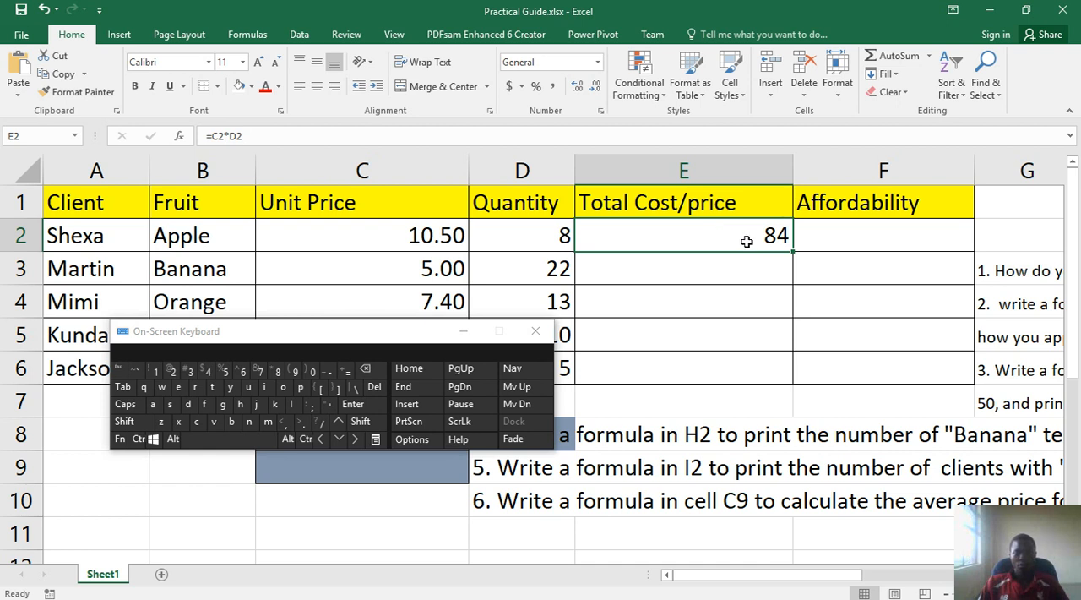
left_click(374, 386)
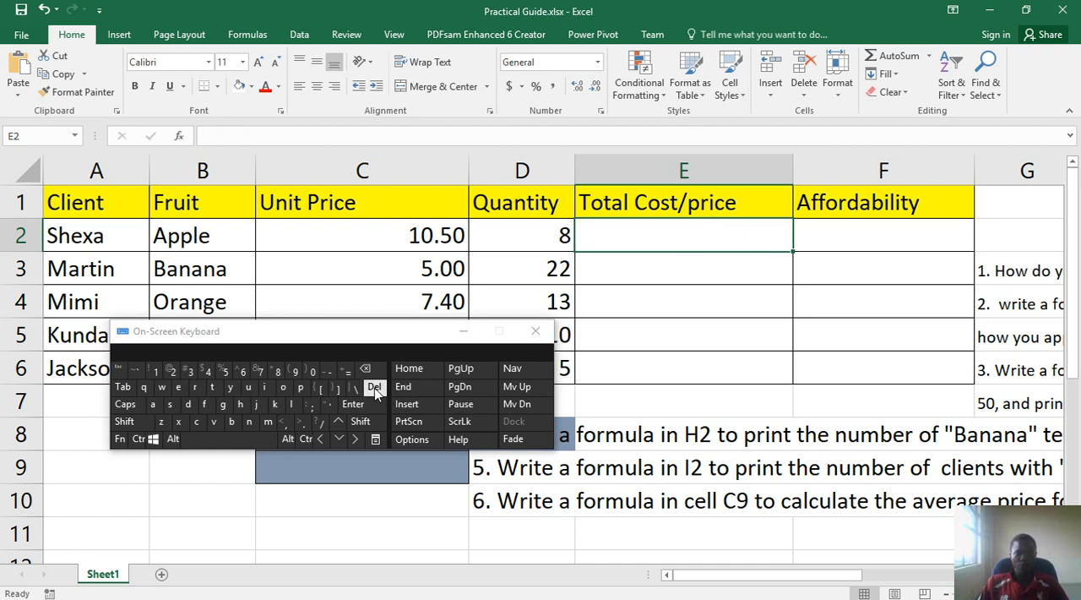
Enter the formula =c4*d4 in cell E4 with the On-Screen Keyboard to calculate the Total Cost/price for the Orange row
left_click(626, 310)
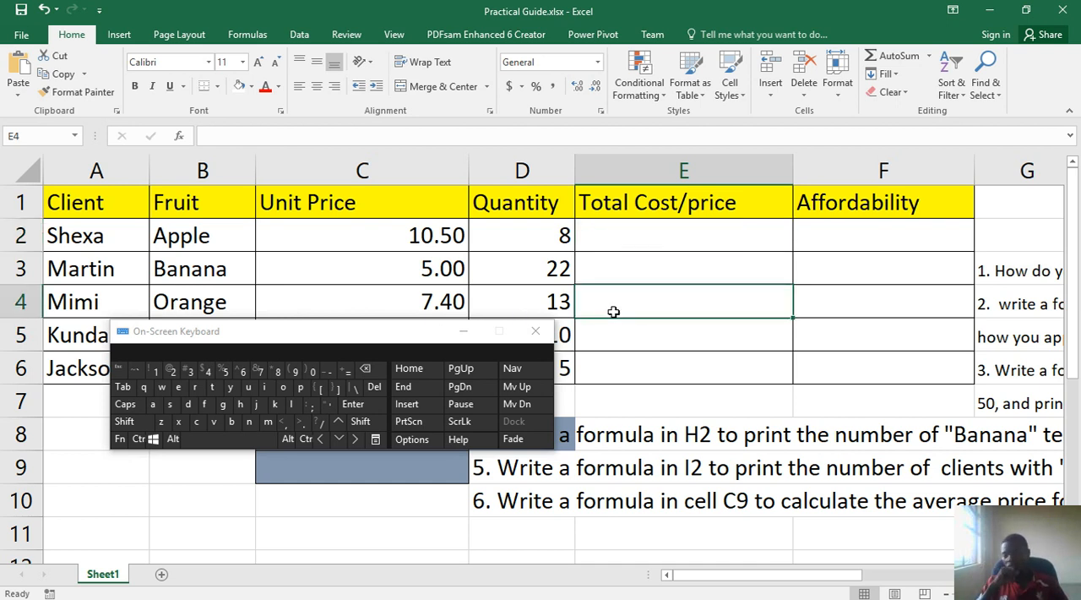
left_click(617, 245)
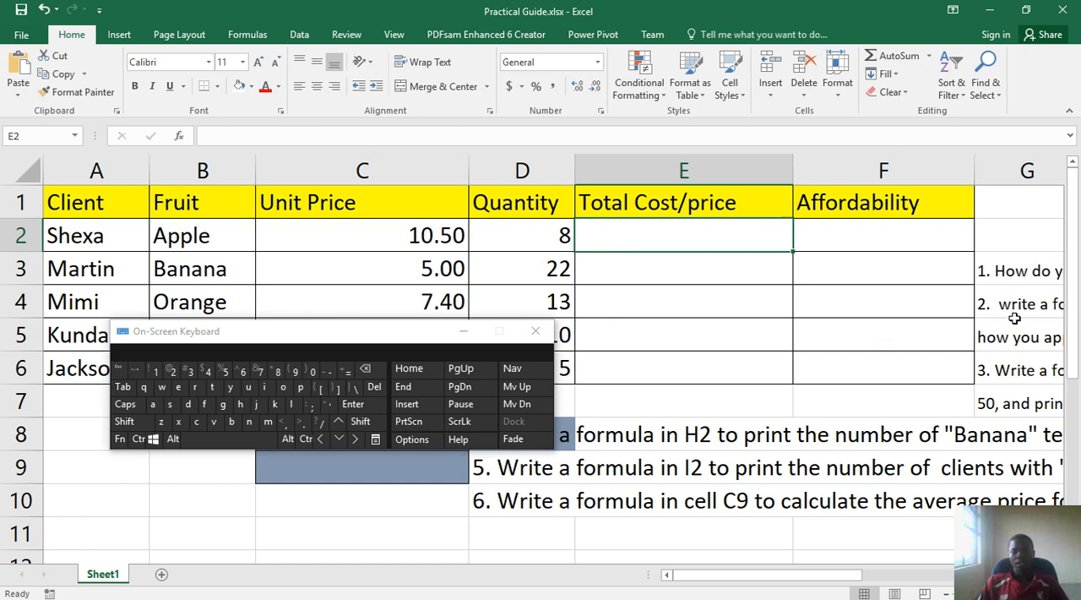
left_click(690, 309)
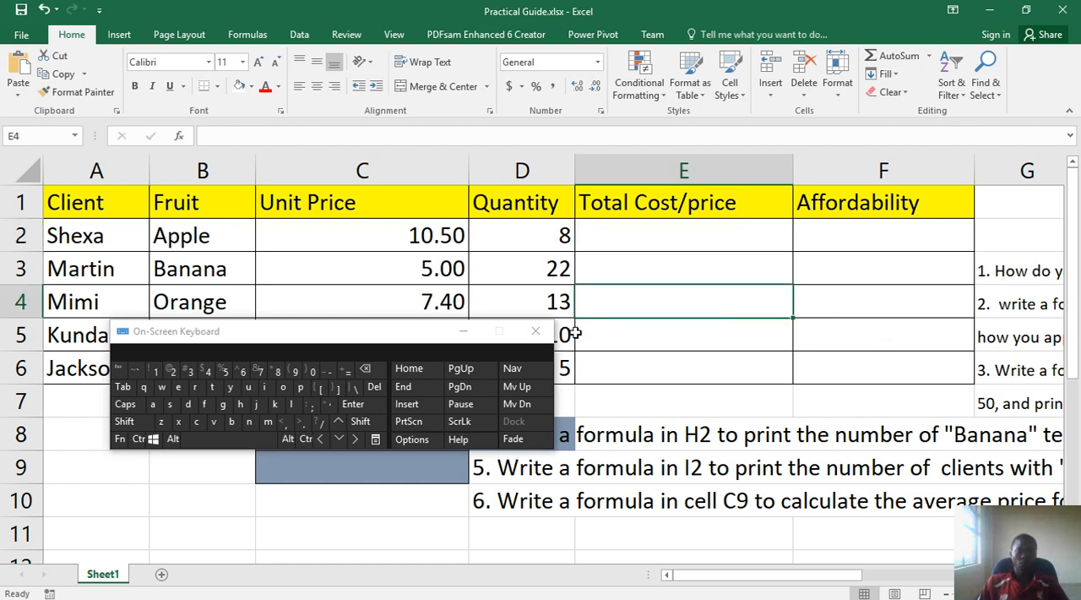
left_click(344, 374)
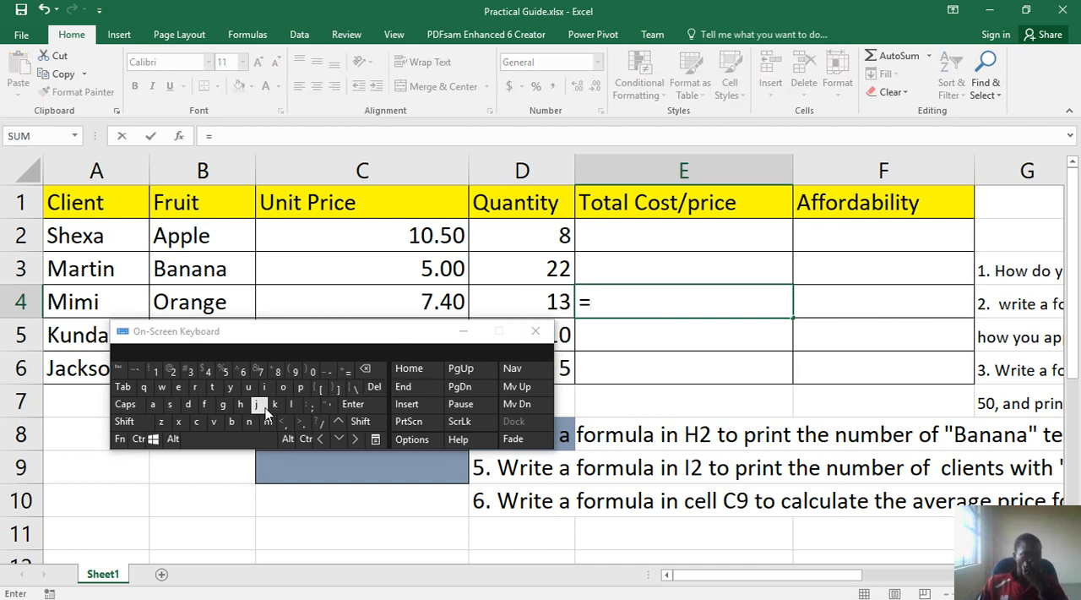
left_click(196, 422)
left_click(210, 373)
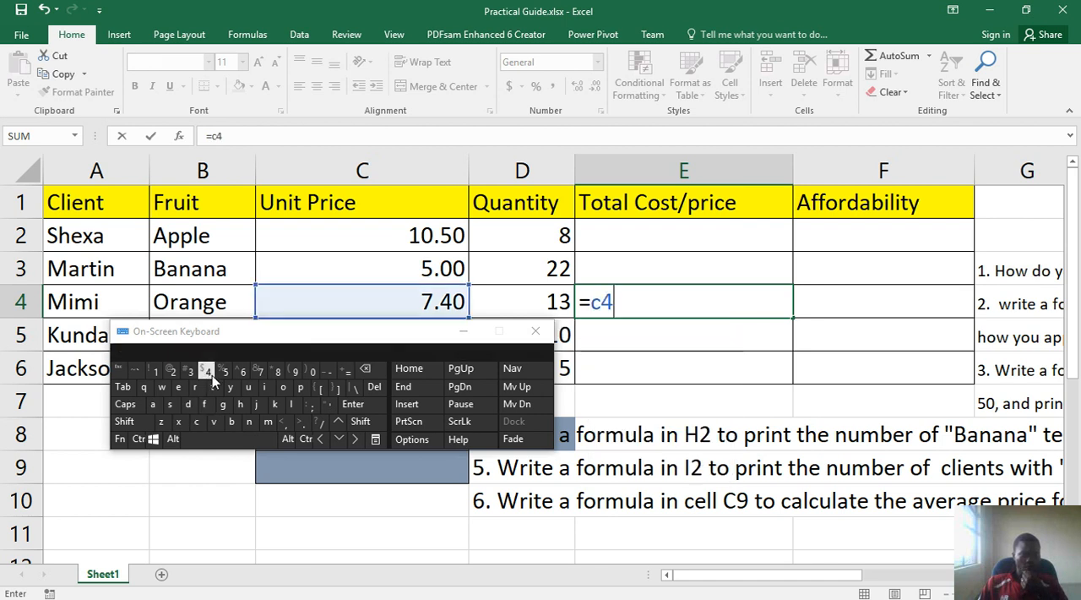
left_click(361, 420)
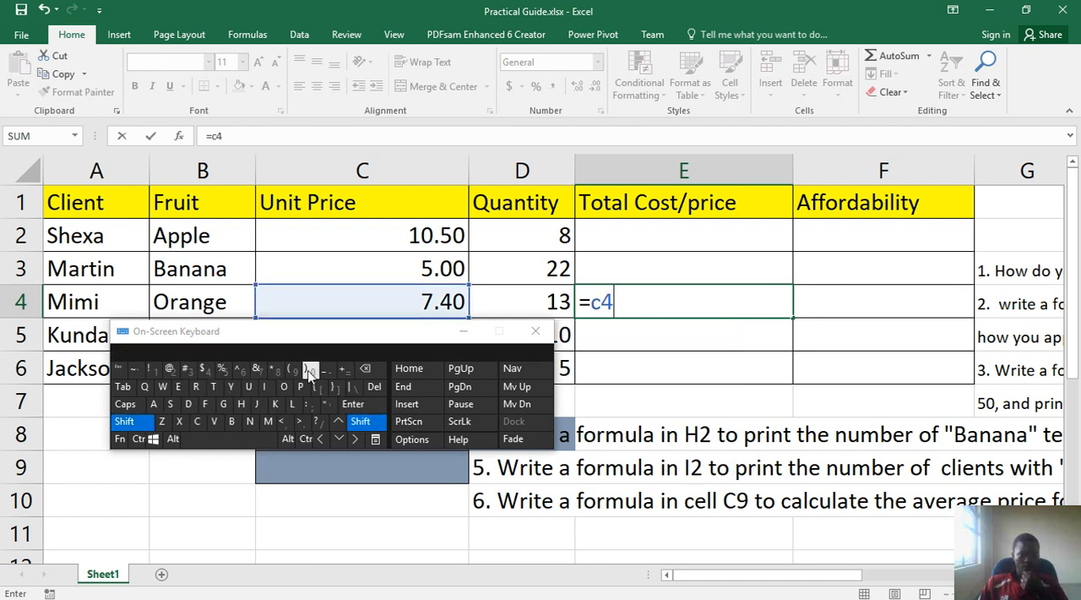
left_click(267, 373)
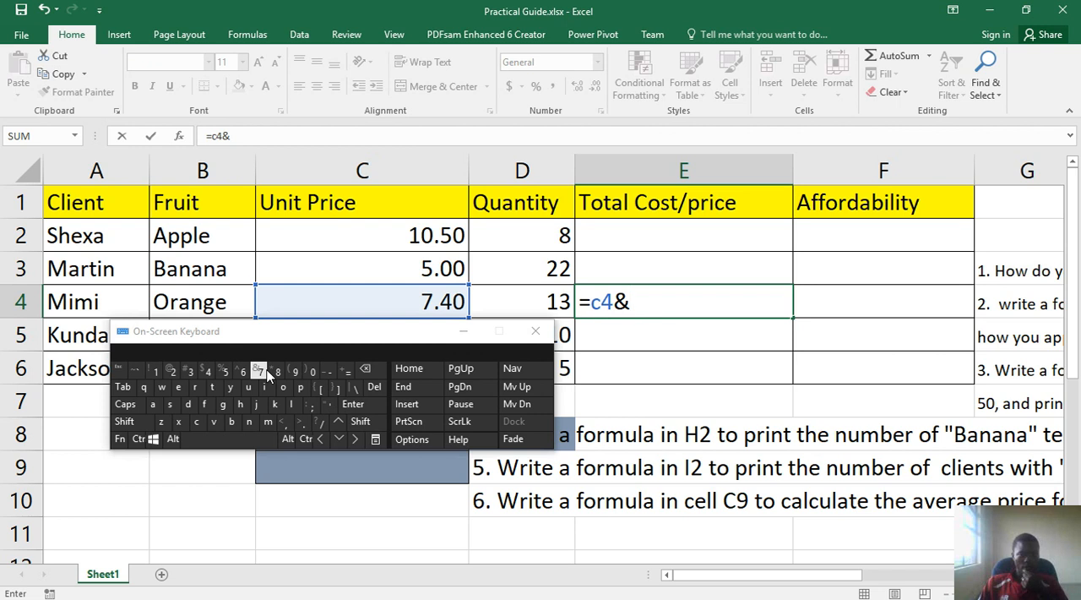
left_click(372, 371)
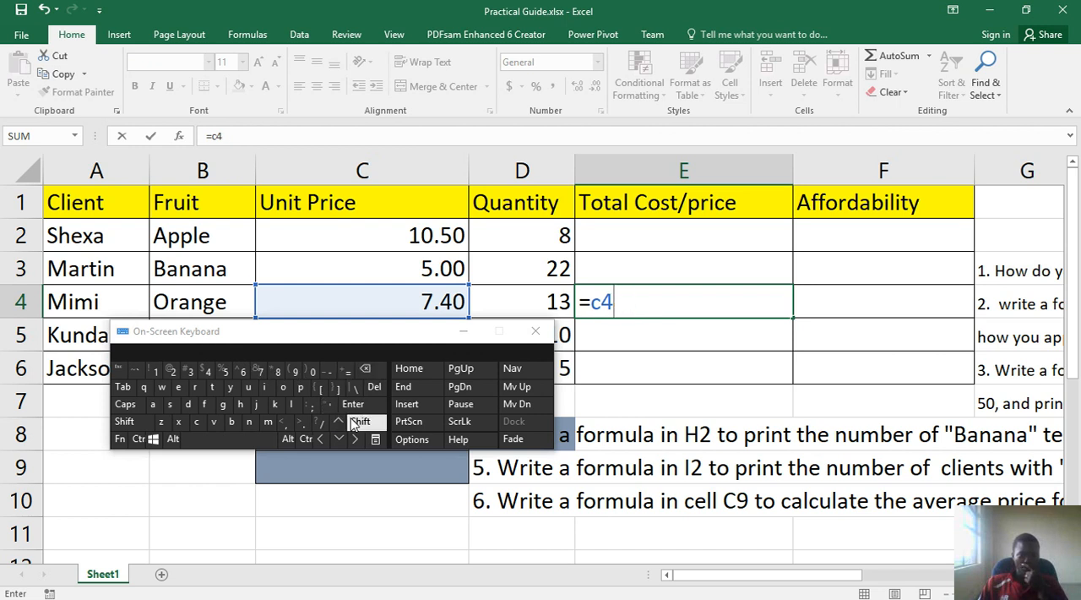
left_click(361, 420)
left_click(276, 370)
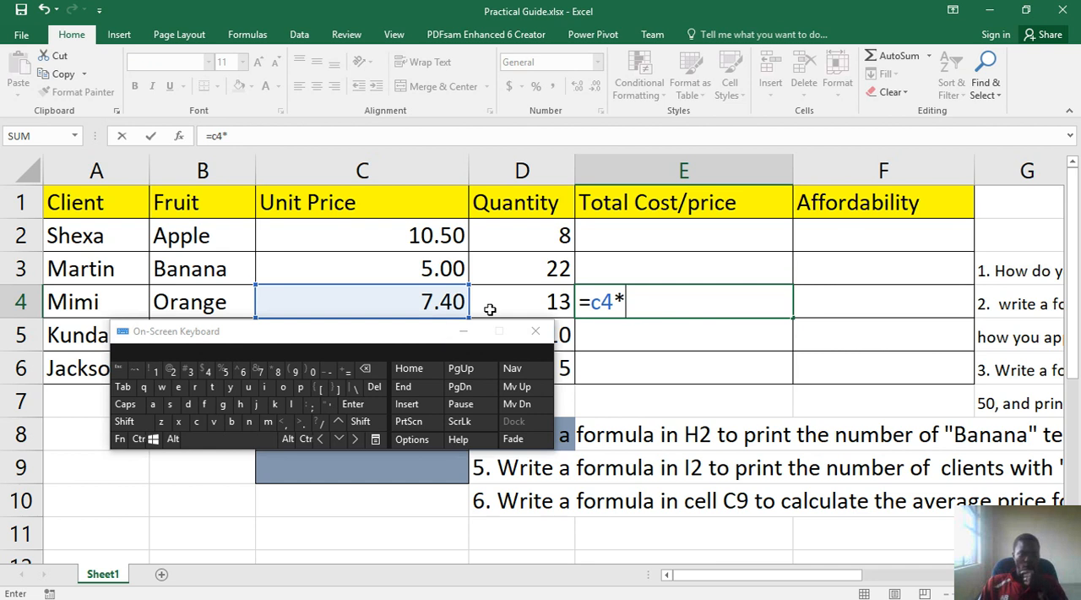
left_click(187, 403)
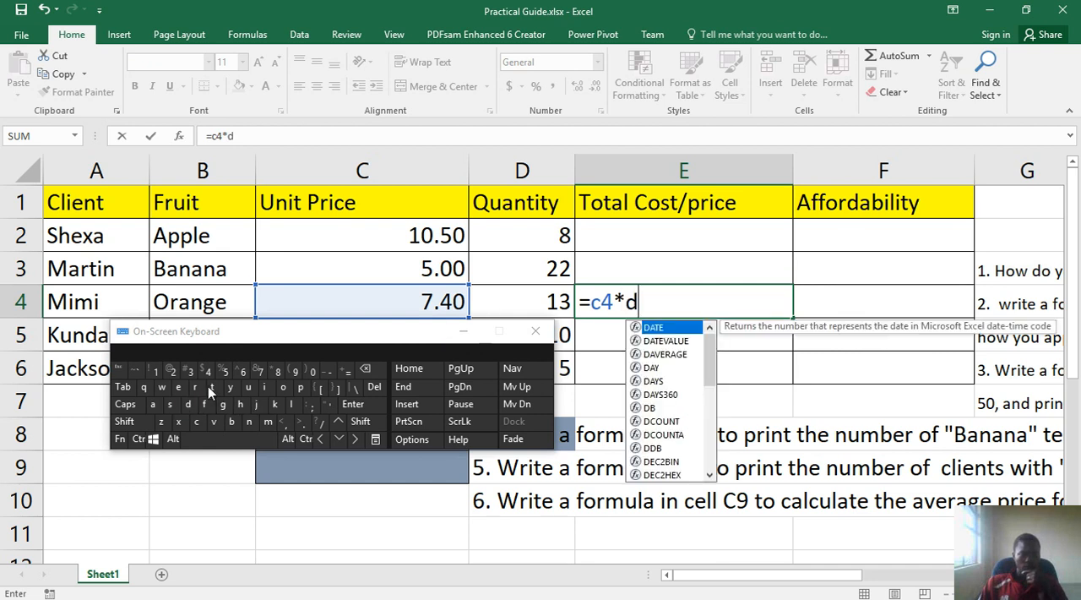
left_click(212, 375)
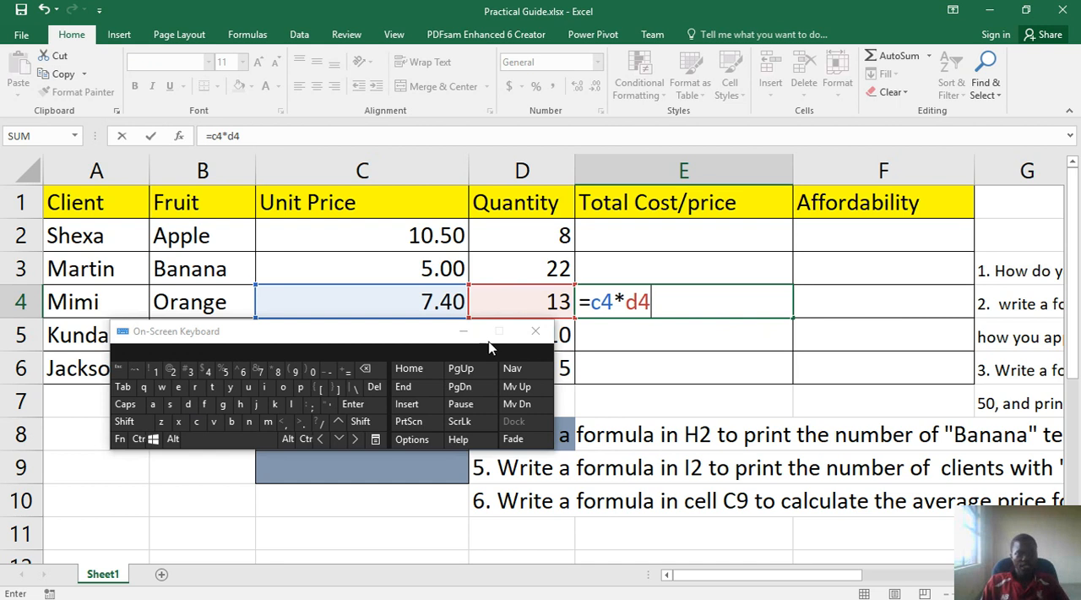
left_click(353, 404)
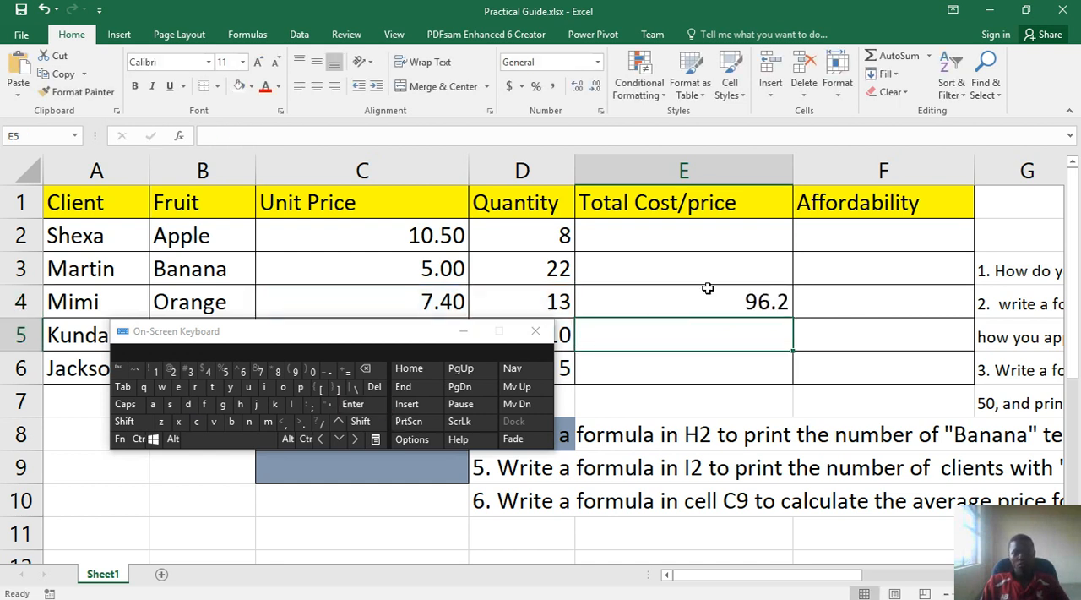
Review the formula in cell E4, the Total Cost/price range E2:E6 and the referenced cells C4 and D4
left_click(759, 302)
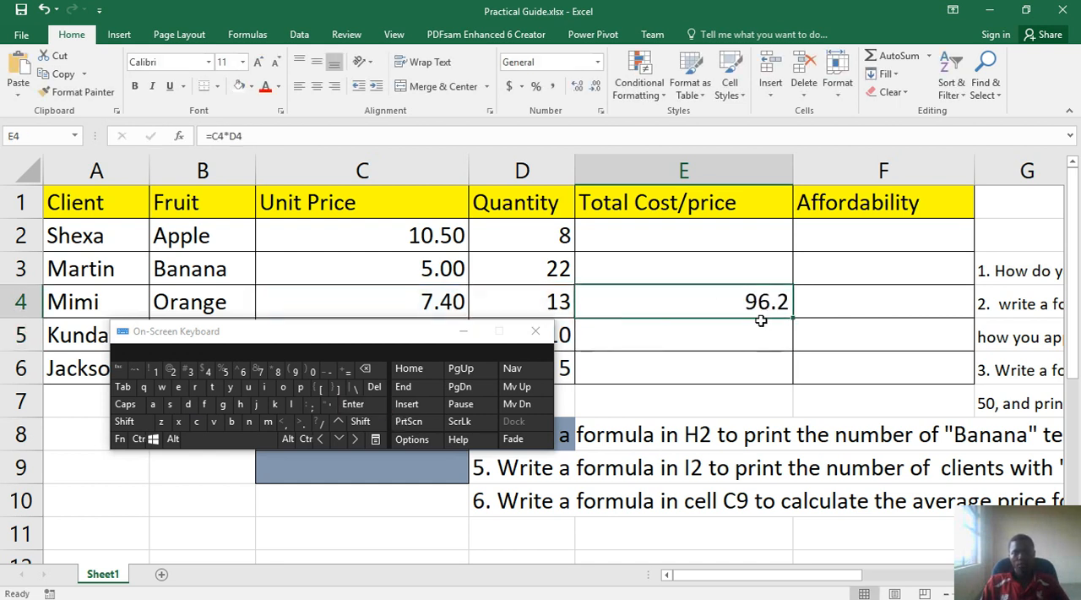
left_click_drag(733, 240, 742, 365)
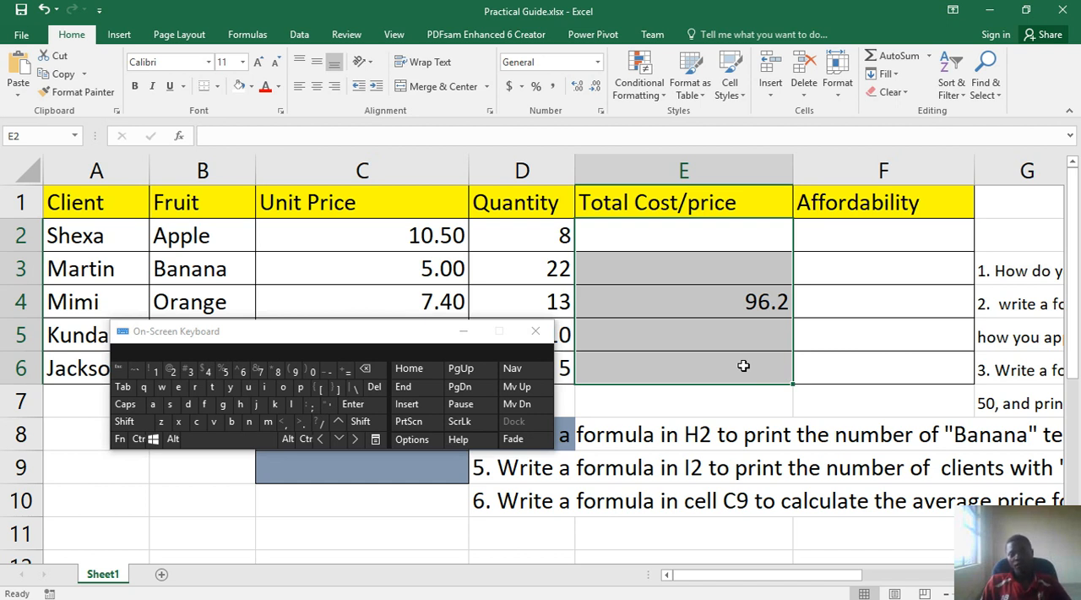
left_click(765, 302)
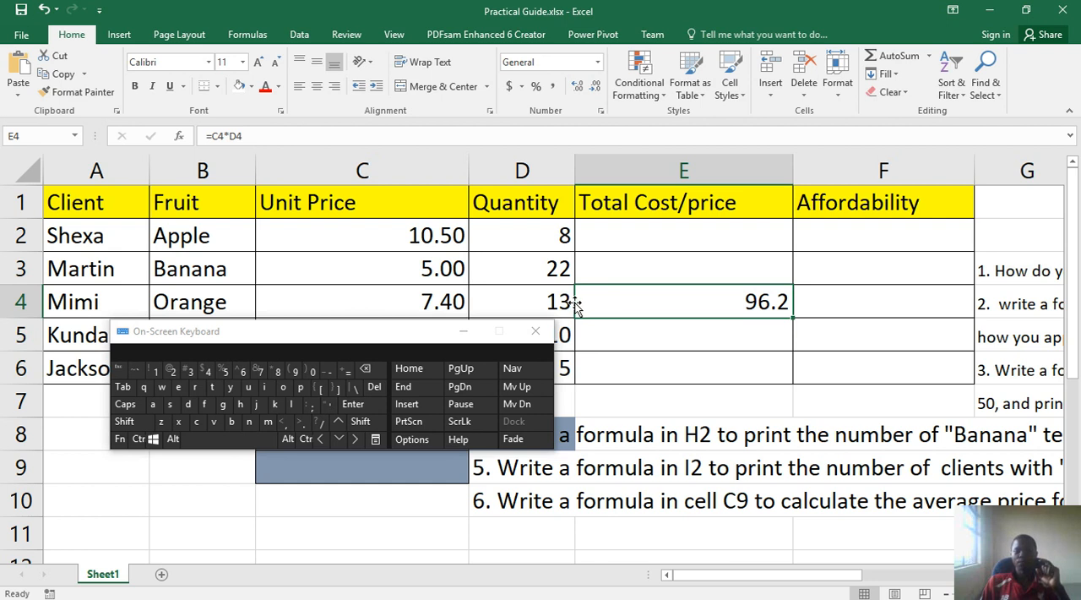
left_click(446, 309)
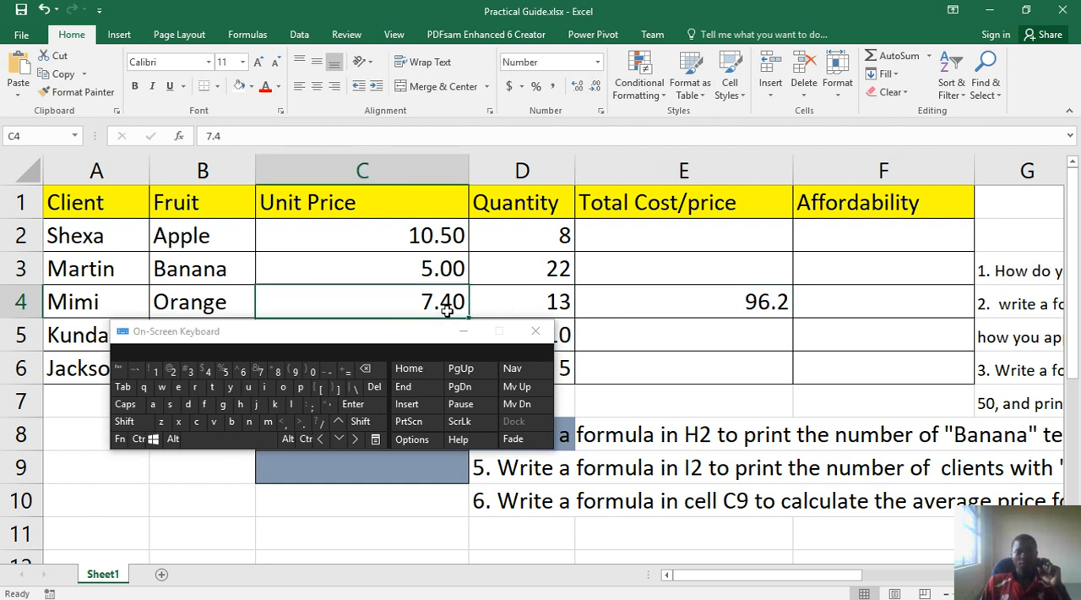
left_click(529, 304)
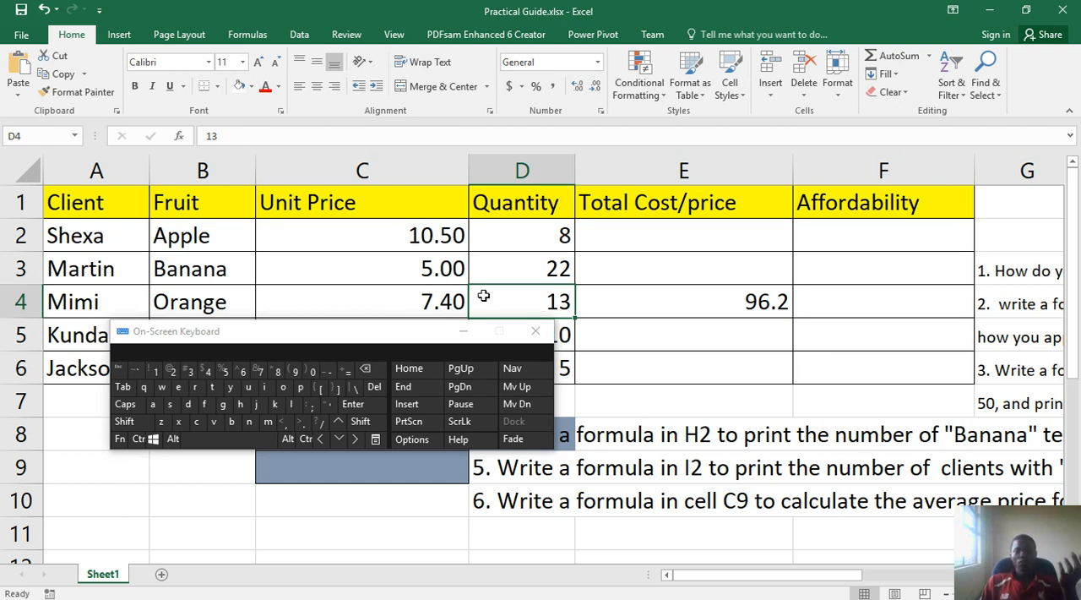
Set the Unit Price in cell C4 to 9 and check the total in cell E4
left_click(426, 301)
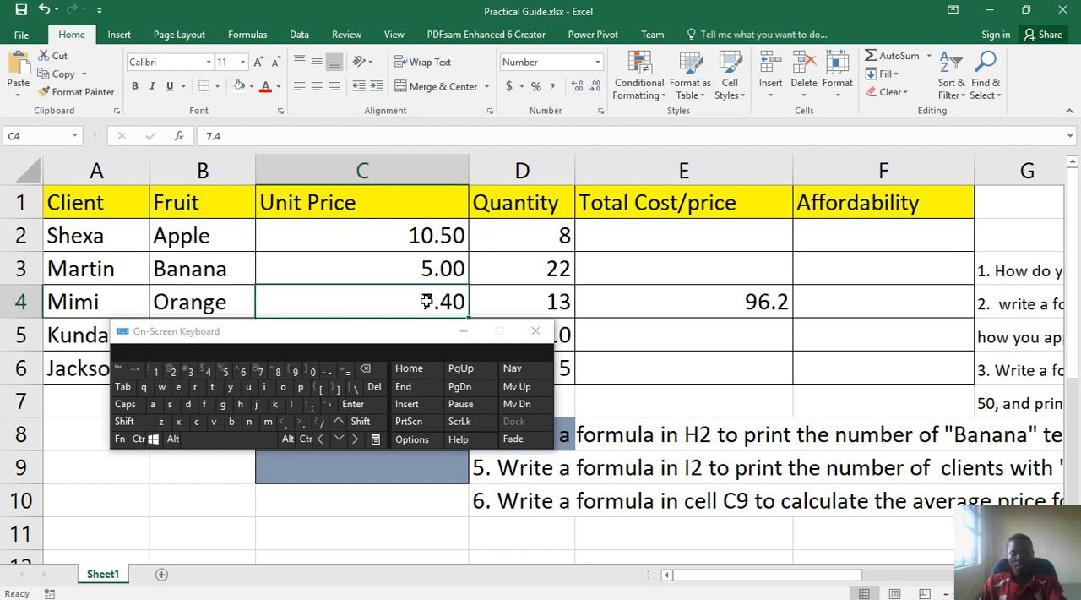
type("9")
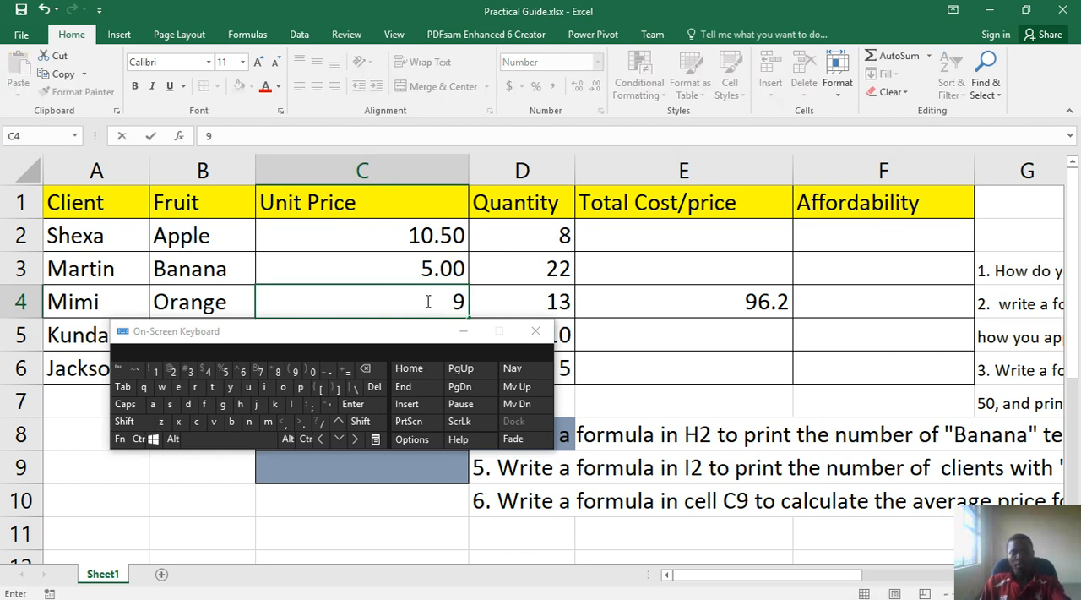
key("Return")
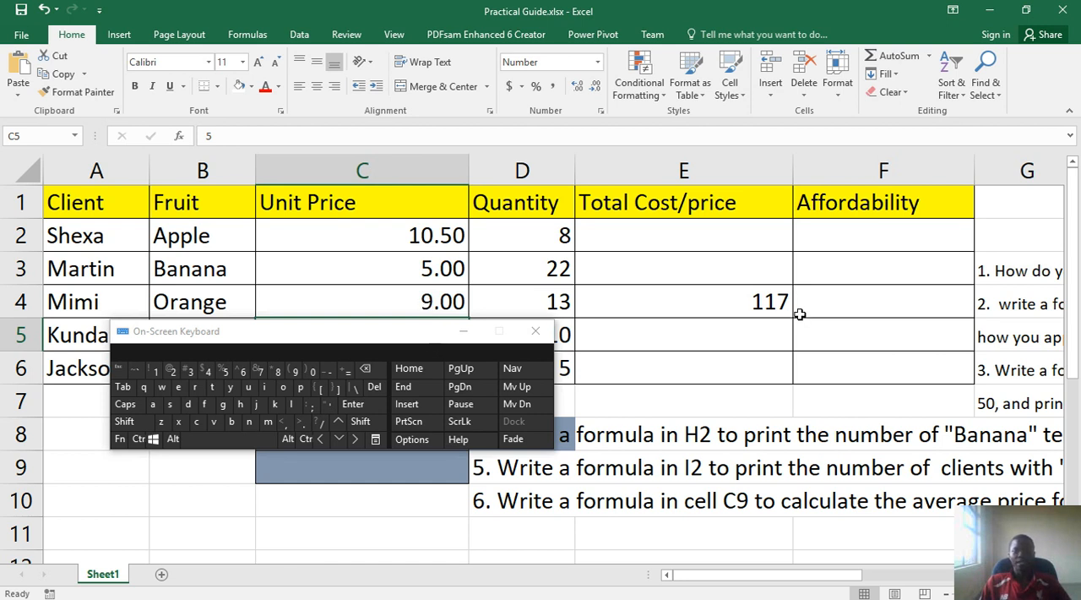
left_click(776, 305)
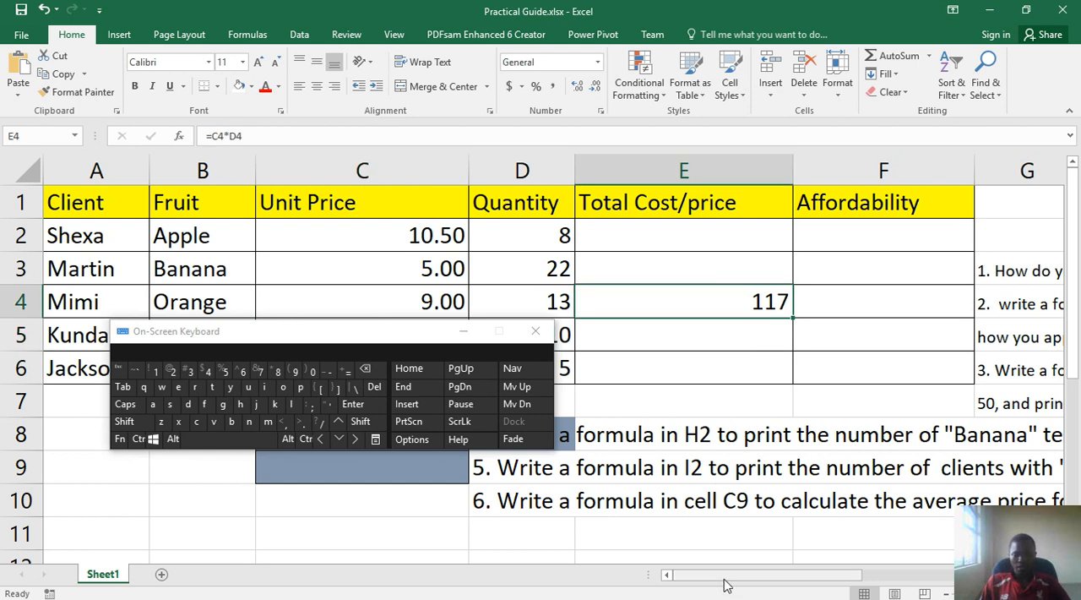
Reread question 2 about applying the formula to the rest of the column, moving the On-Screen Keyboard aside, and return to the table
left_click_drag(729, 577, 842, 549)
left_click_drag(380, 330, 295, 335)
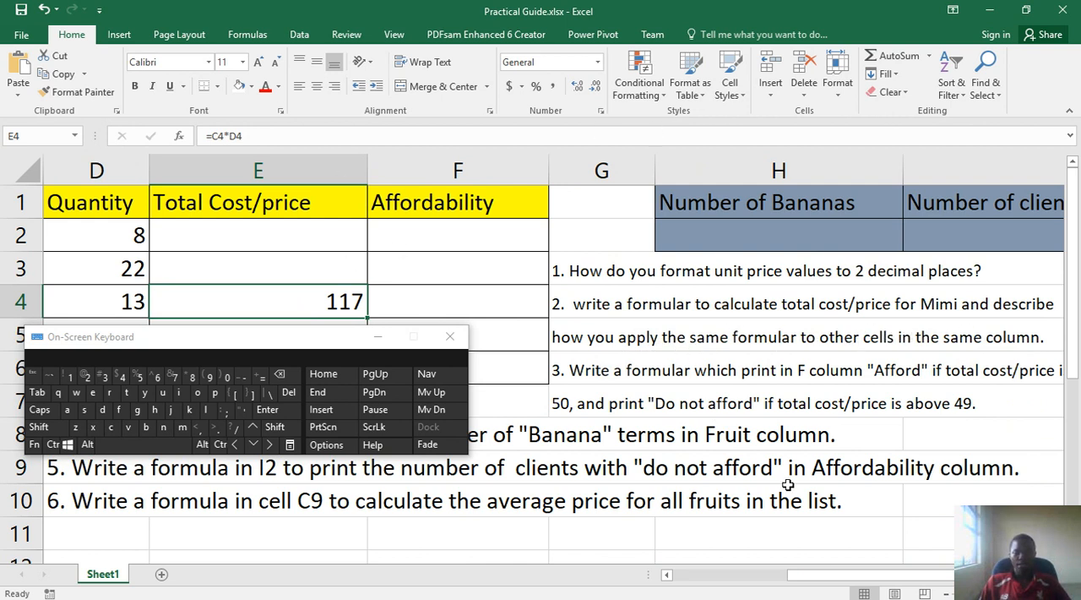
left_click_drag(828, 587, 708, 583)
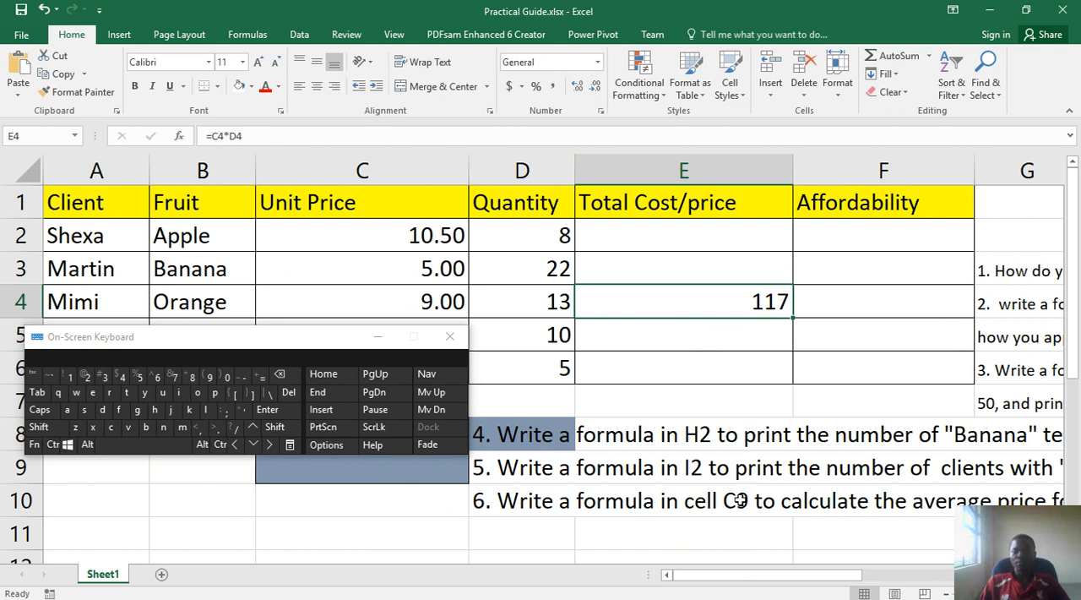
Fill the formula from cell E4 down to E6 and up to E2, moving the On-Screen Keyboard below the table rows
mouse_move(744, 598)
left_click_drag(795, 318, 788, 378)
left_click_drag(303, 344, 284, 413)
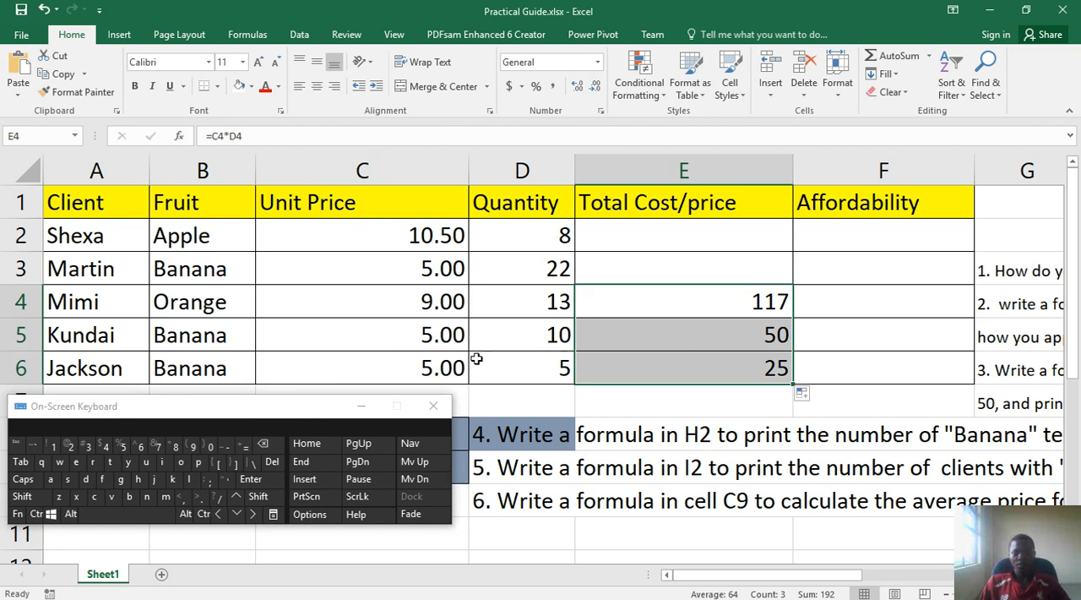
left_click(764, 372)
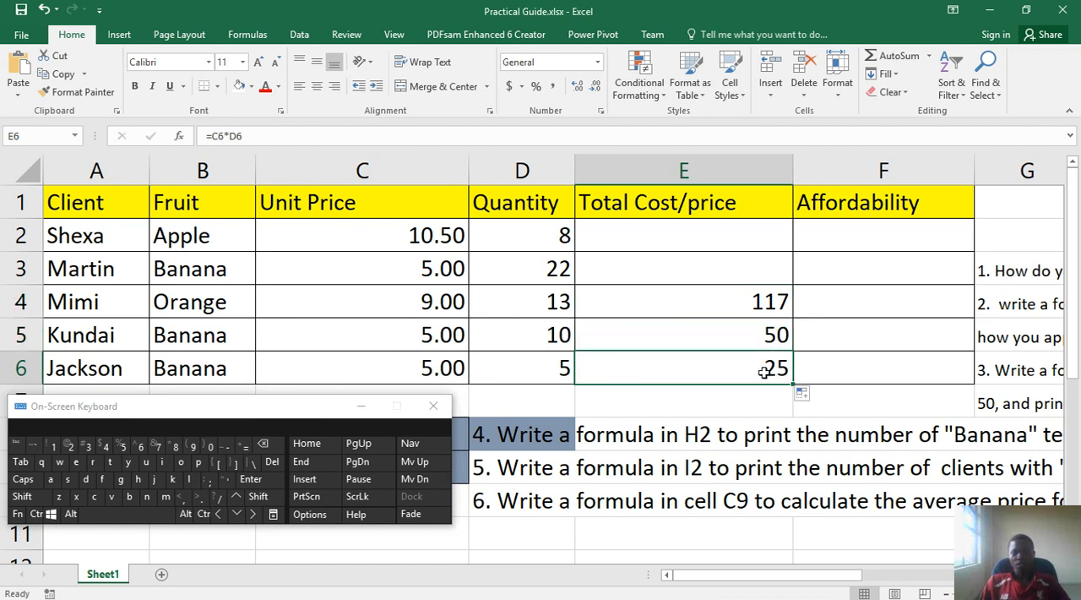
left_click(771, 314)
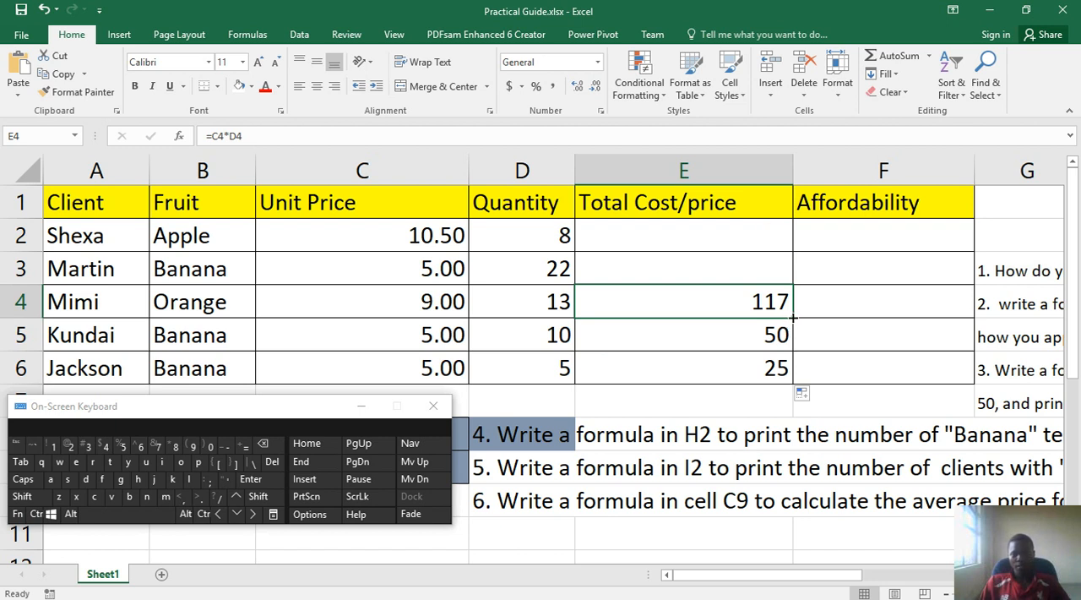
left_click_drag(794, 317, 781, 230)
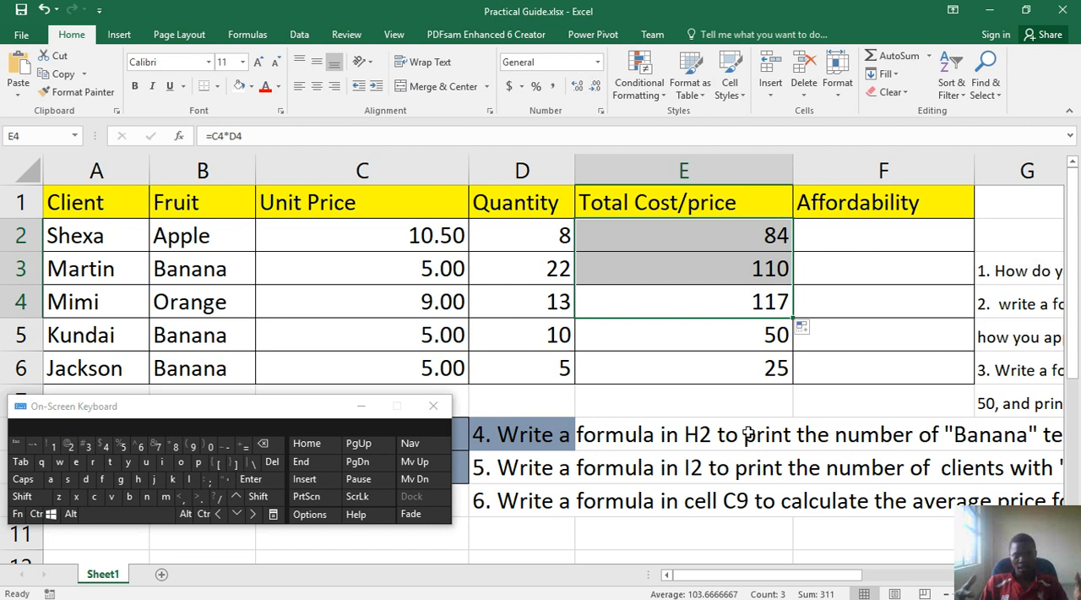
Read question 3 about the "Afford" / "Do not afford" formula for column F and return to the client table
left_click_drag(777, 574, 925, 545)
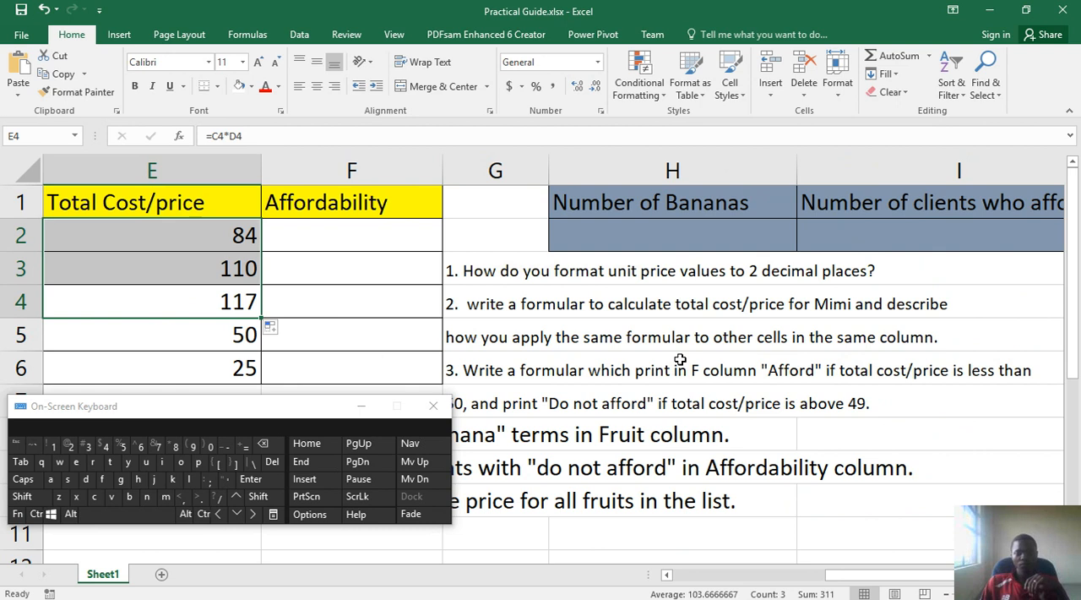
scroll(646, 410, "down", 1)
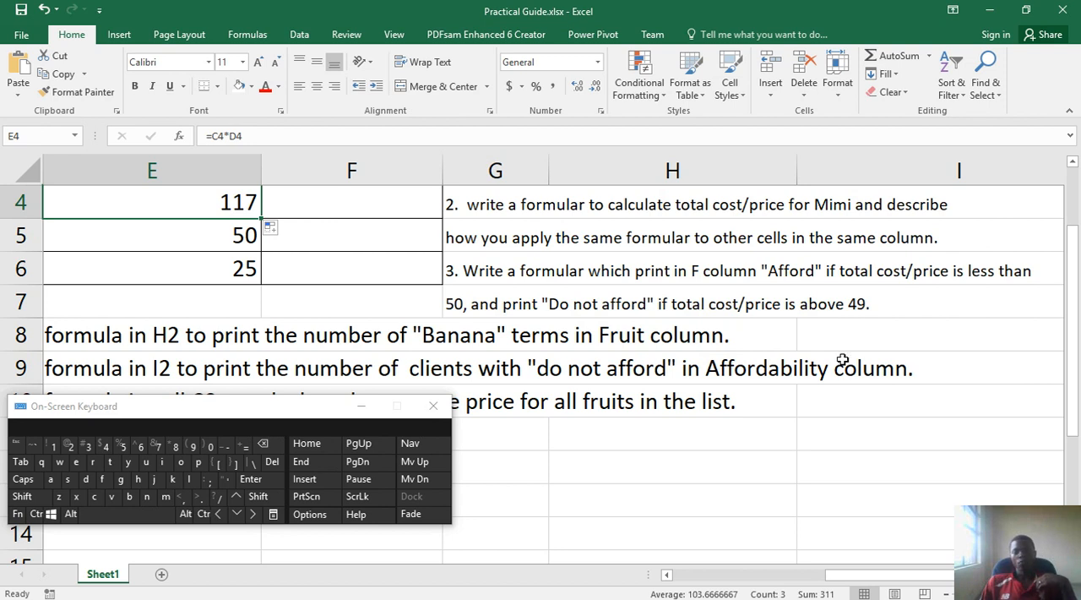
scroll(824, 363, "up", 1)
scroll(817, 365, "down", 1)
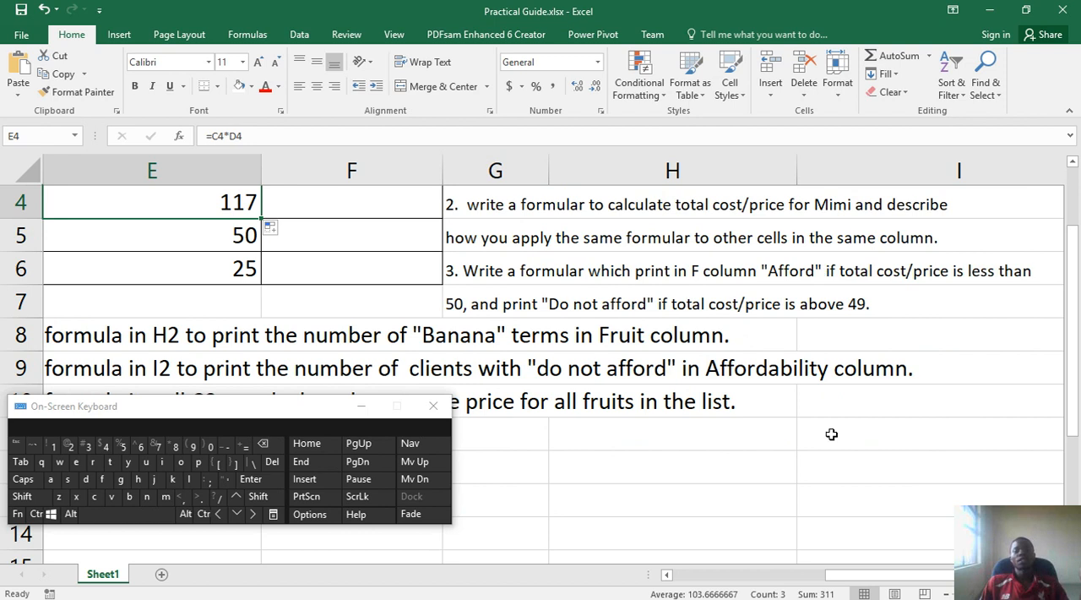
left_click_drag(849, 581, 681, 580)
scroll(710, 422, "up", 1)
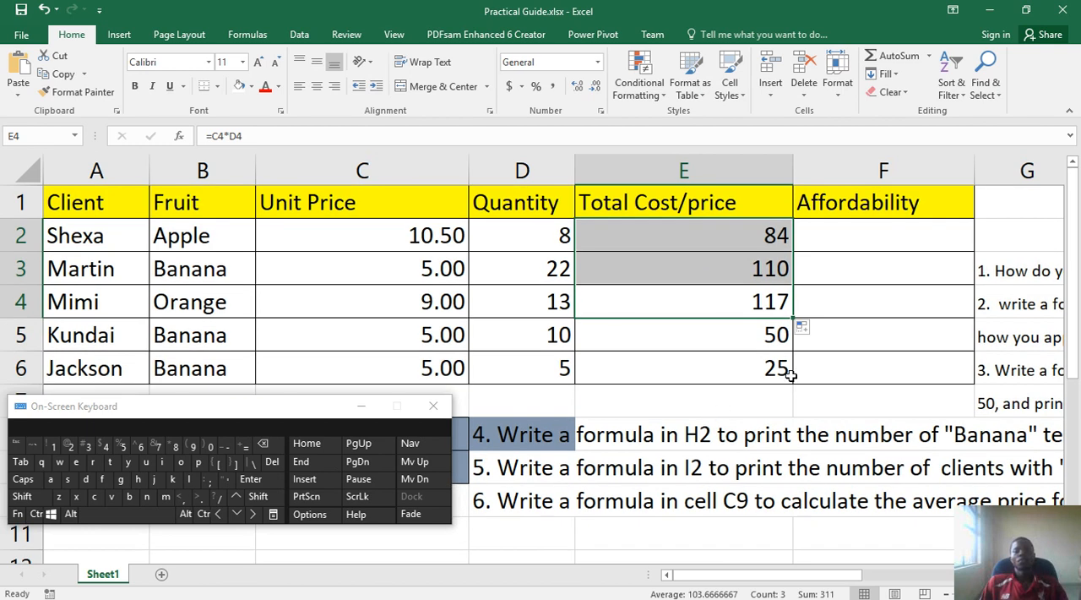
Start an IF formula in cell F2 with =if( and minimise the file window that opens over the sheet
left_click(882, 242)
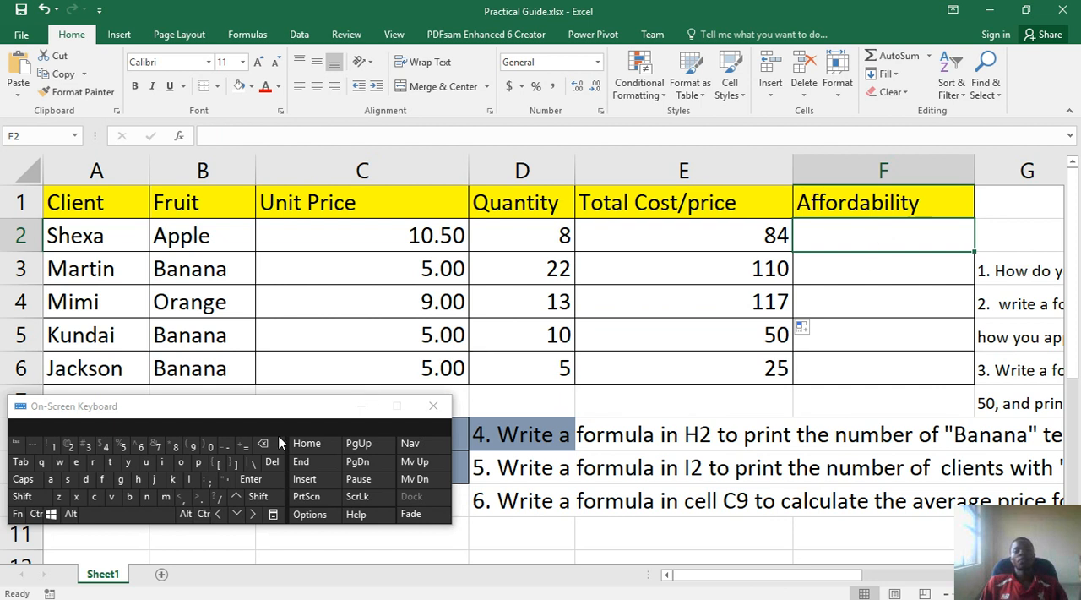
left_click(244, 448)
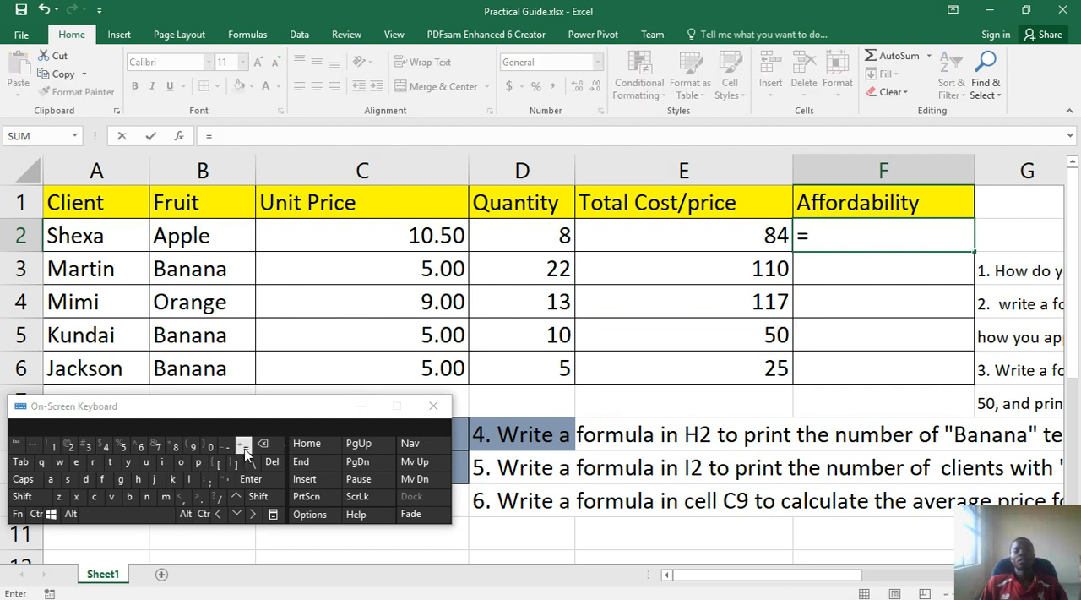
left_click(164, 464)
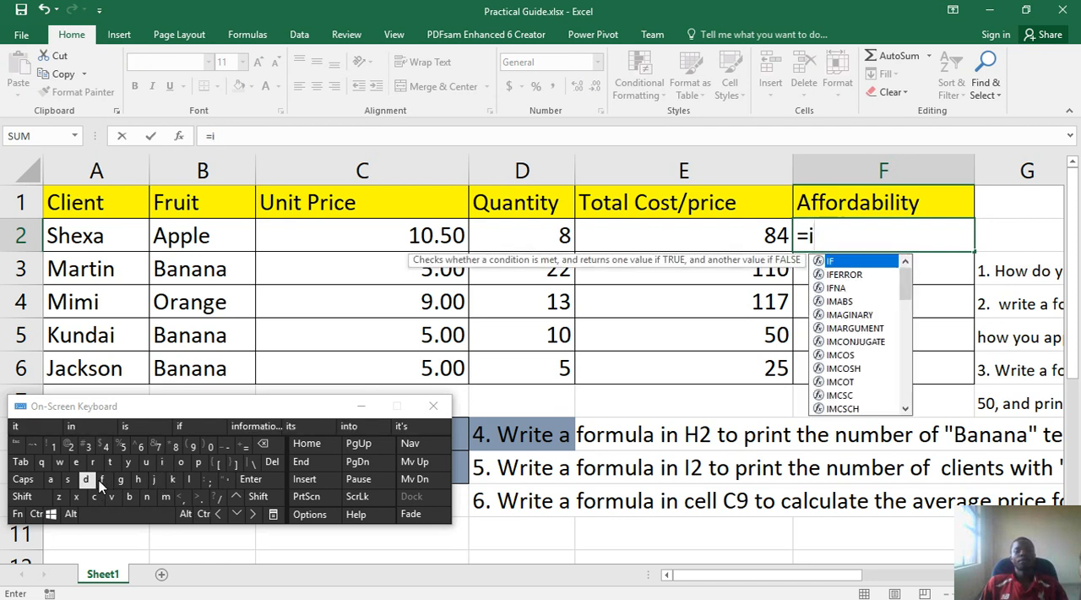
left_click(101, 480)
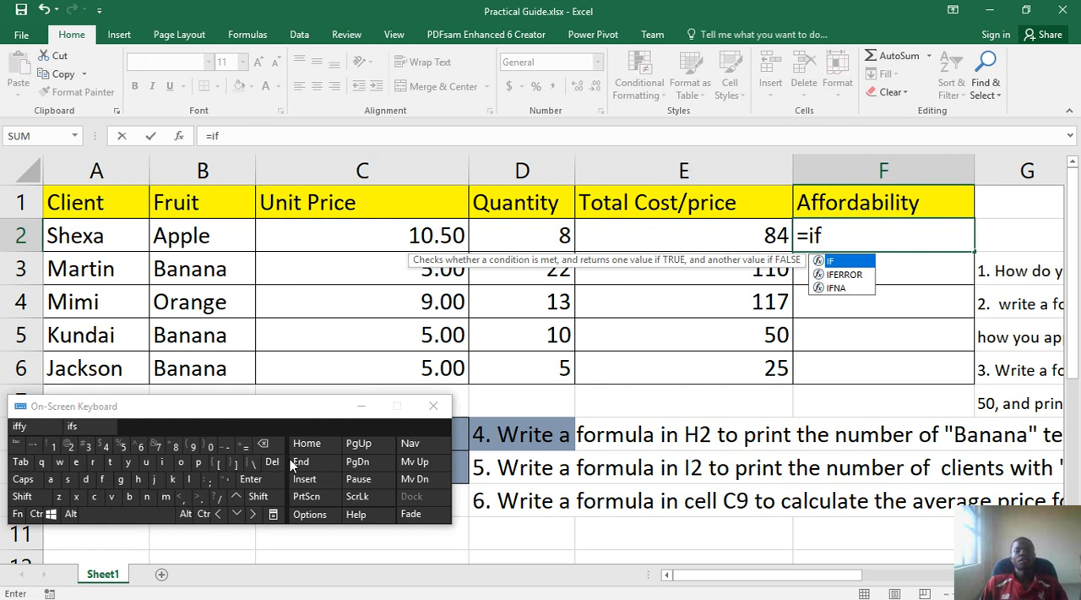
left_click(273, 501)
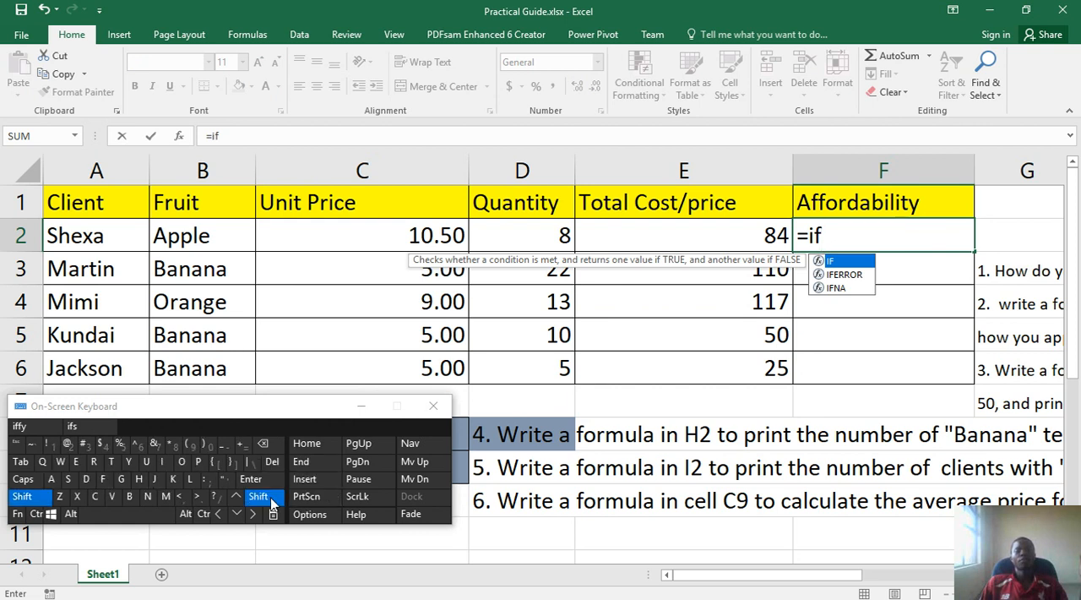
left_click(193, 447)
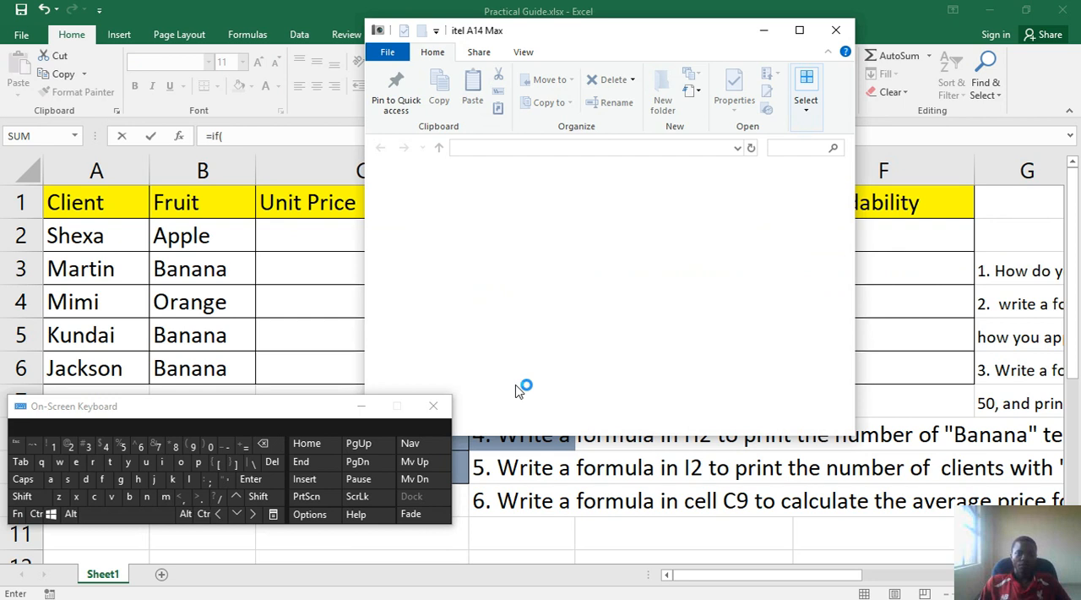
left_click(764, 31)
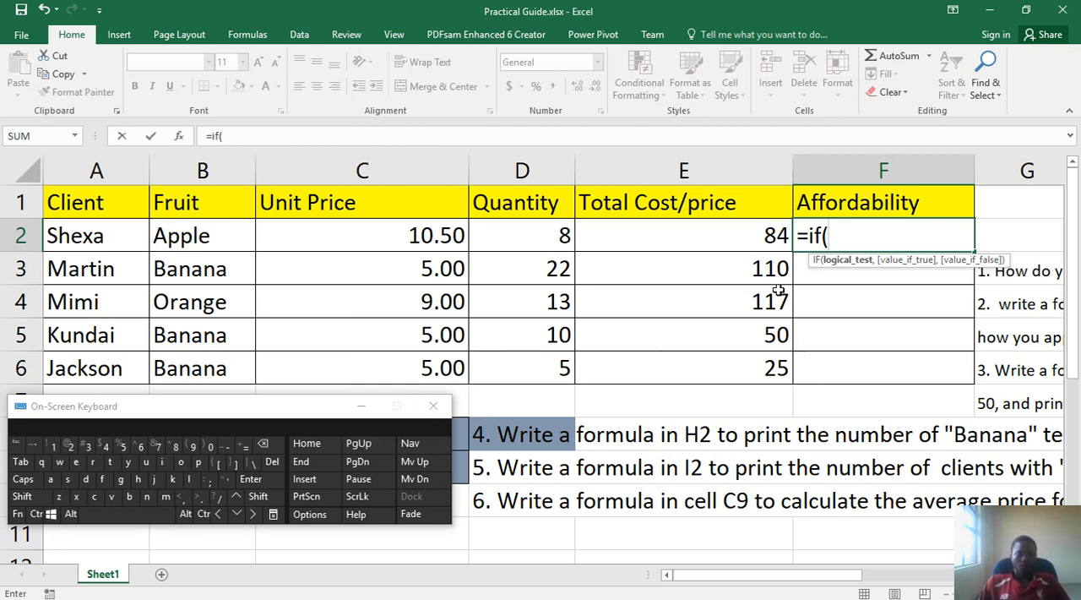
Enter E2<50 followed by a comma as the logical test of the IF formula in F2
left_click(729, 236)
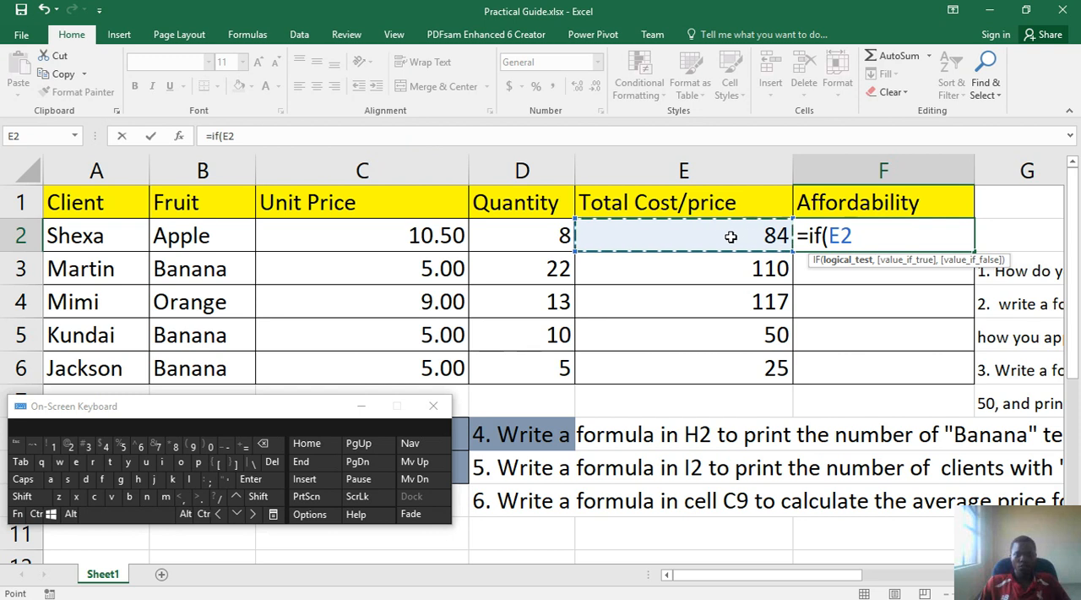
left_click(258, 497)
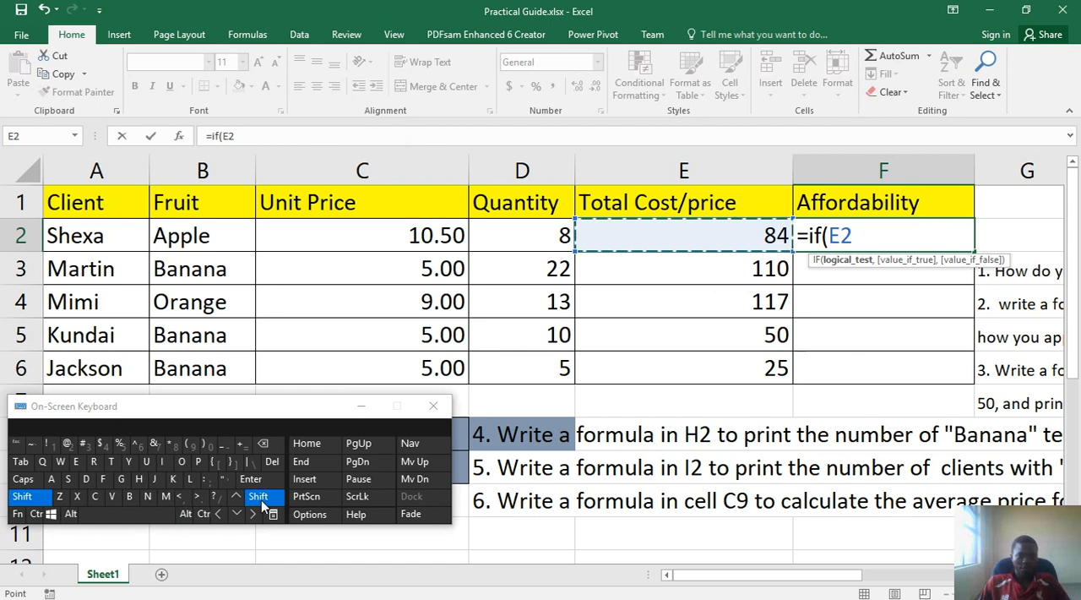
left_click(183, 497)
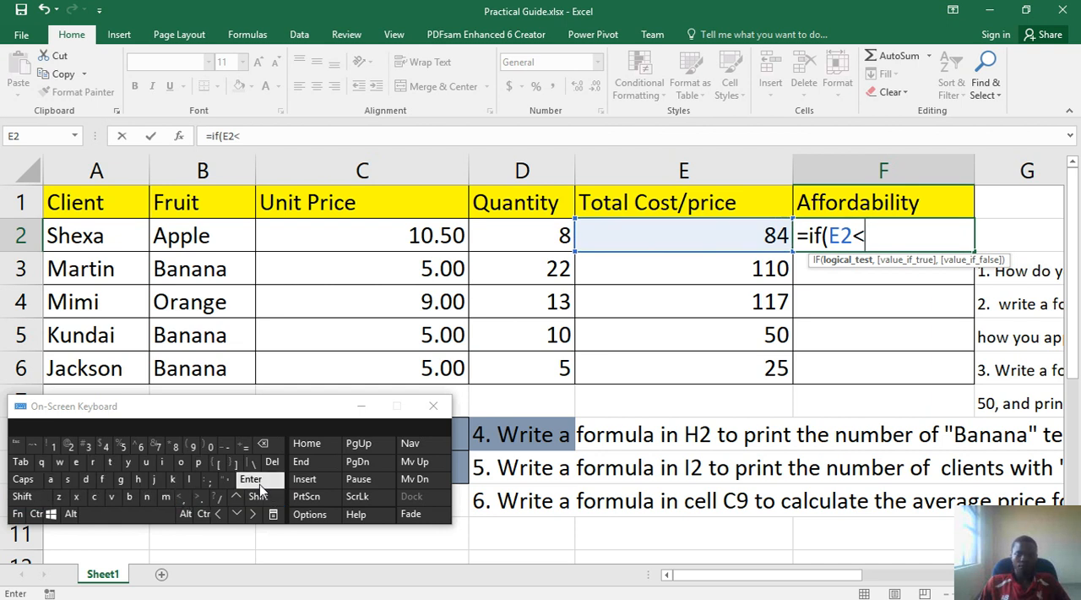
left_click(124, 454)
left_click(213, 446)
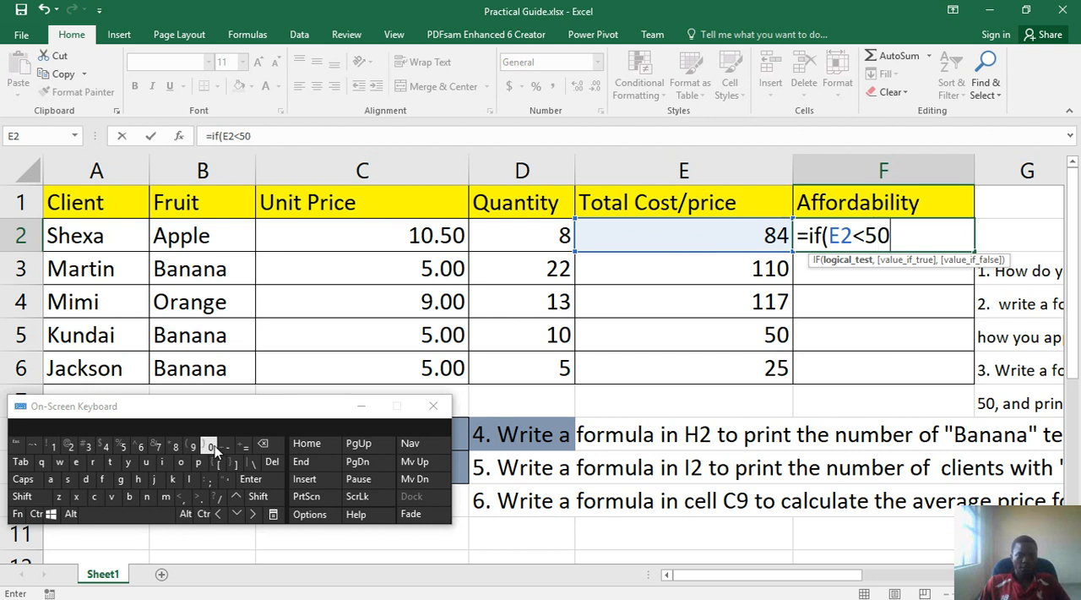
left_click(183, 501)
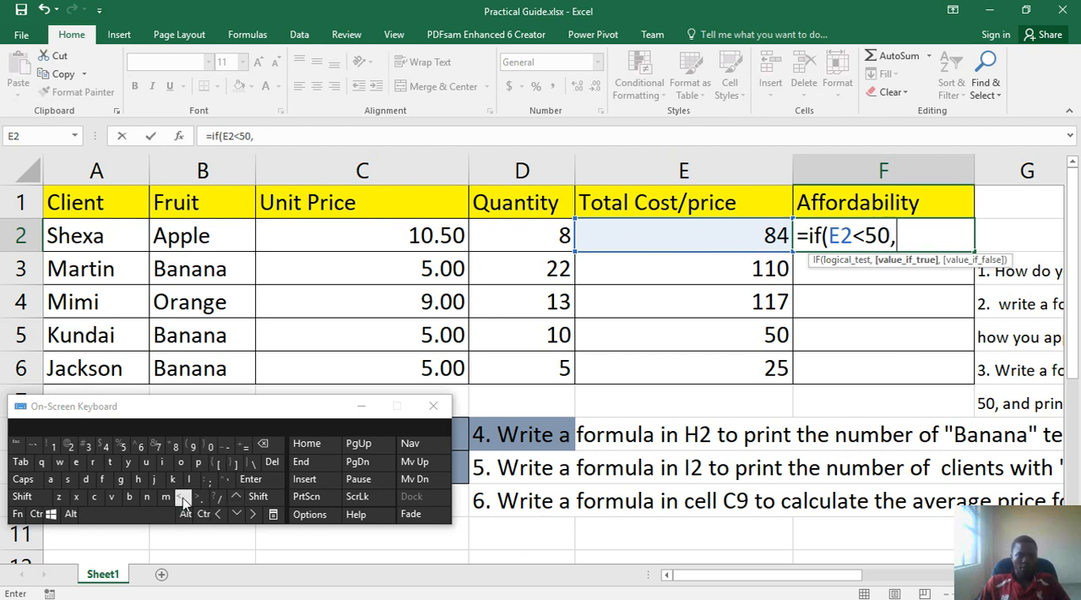
left_click(700, 576)
left_click_drag(745, 578, 889, 571)
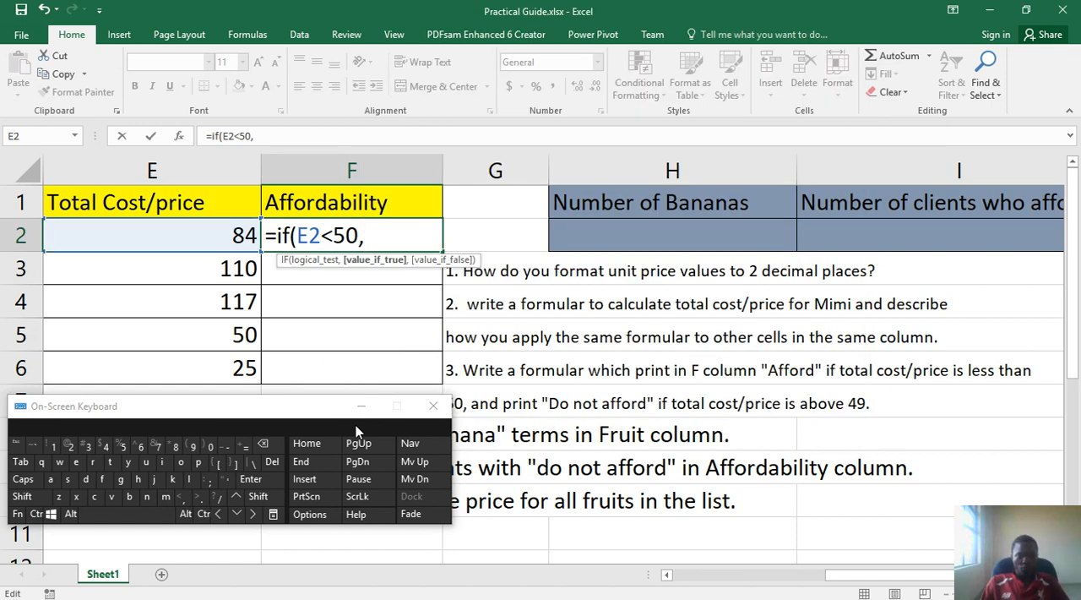
left_click(258, 497)
left_click(224, 480)
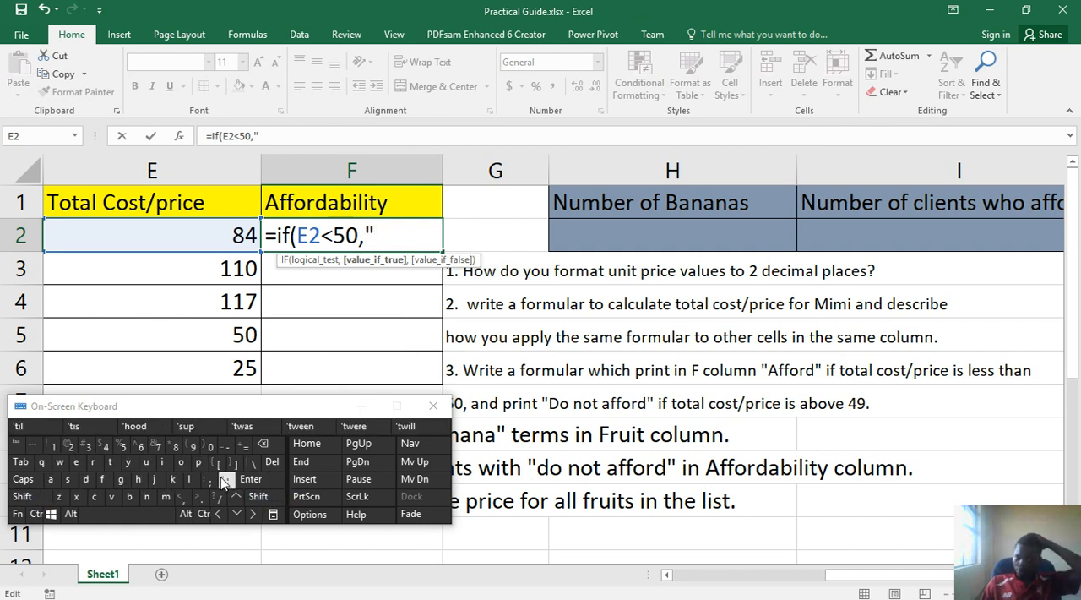
left_click(274, 450)
left_click(226, 479)
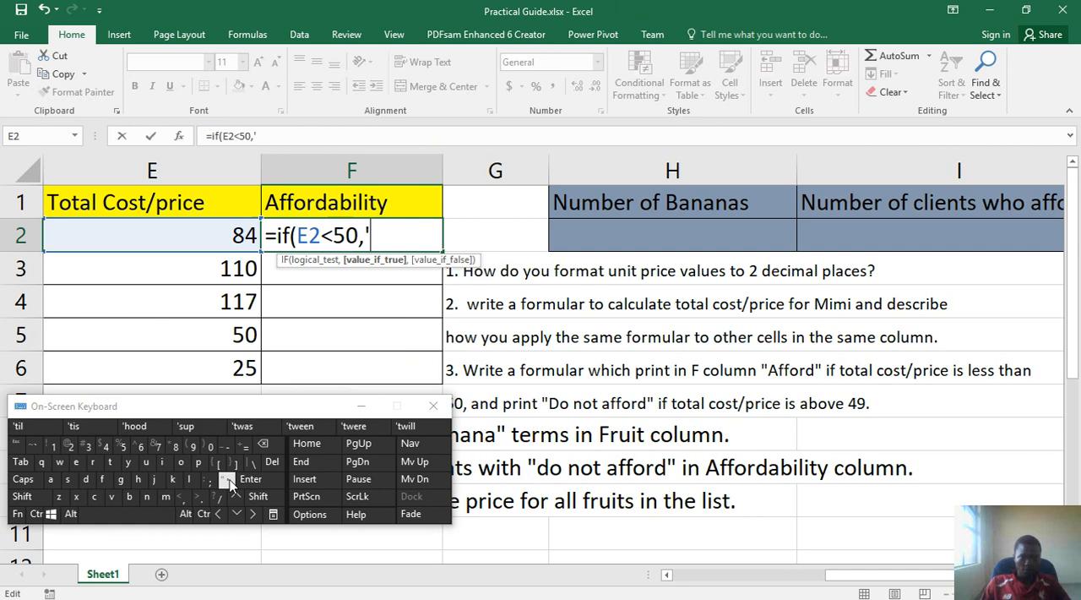
left_click(228, 481)
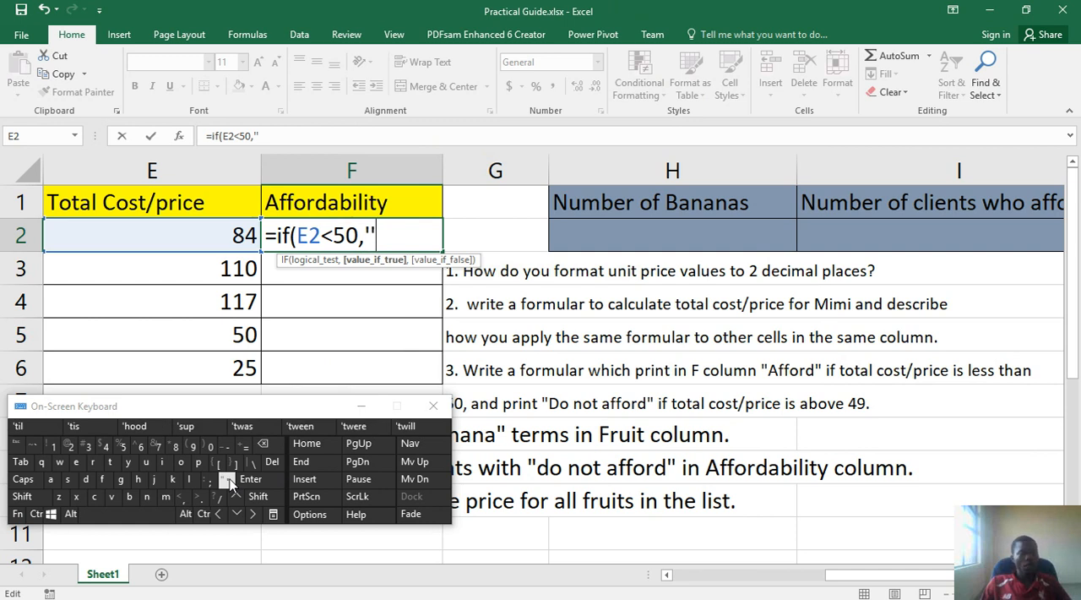
left_click(263, 444)
left_click(258, 497)
left_click(228, 481)
left_click(263, 444)
left_click(262, 445)
Add "Afford " in double quotes as the value if true, followed by a comma
left_click(256, 498)
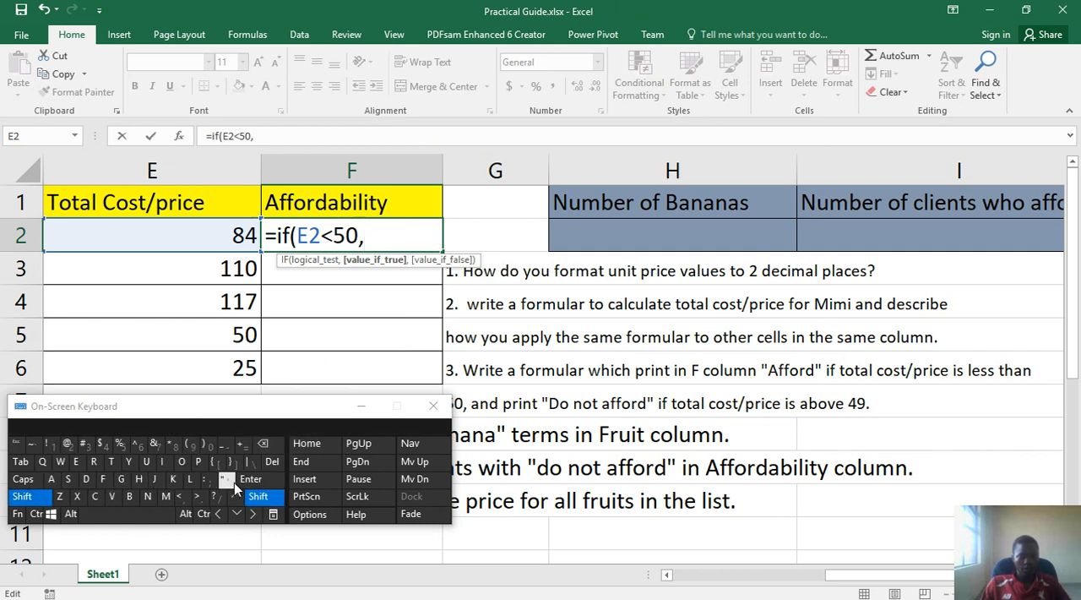
left_click(233, 483)
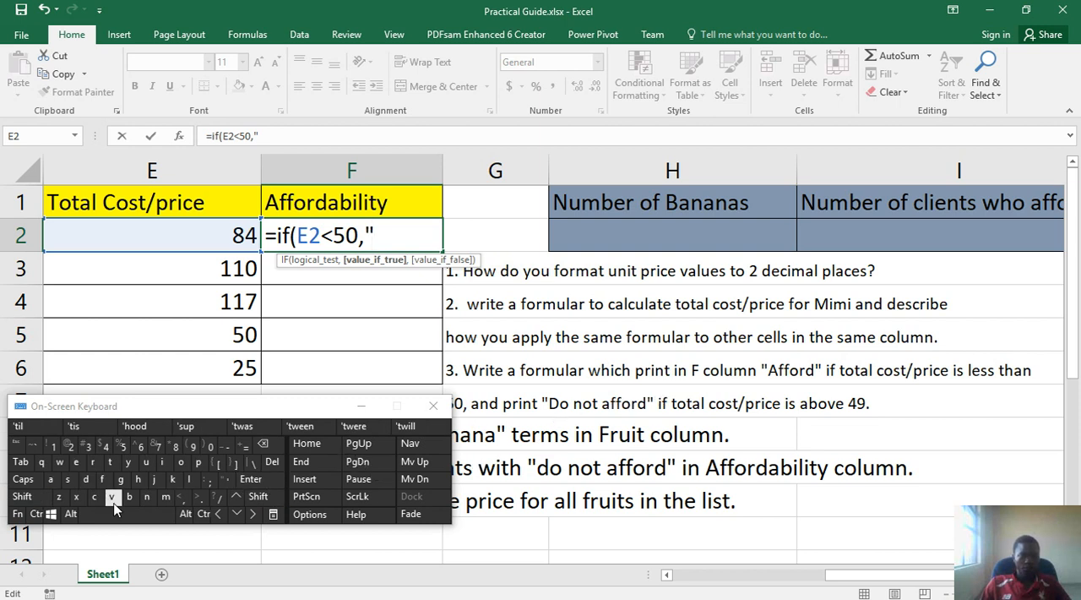
left_click(22, 497)
left_click(51, 479)
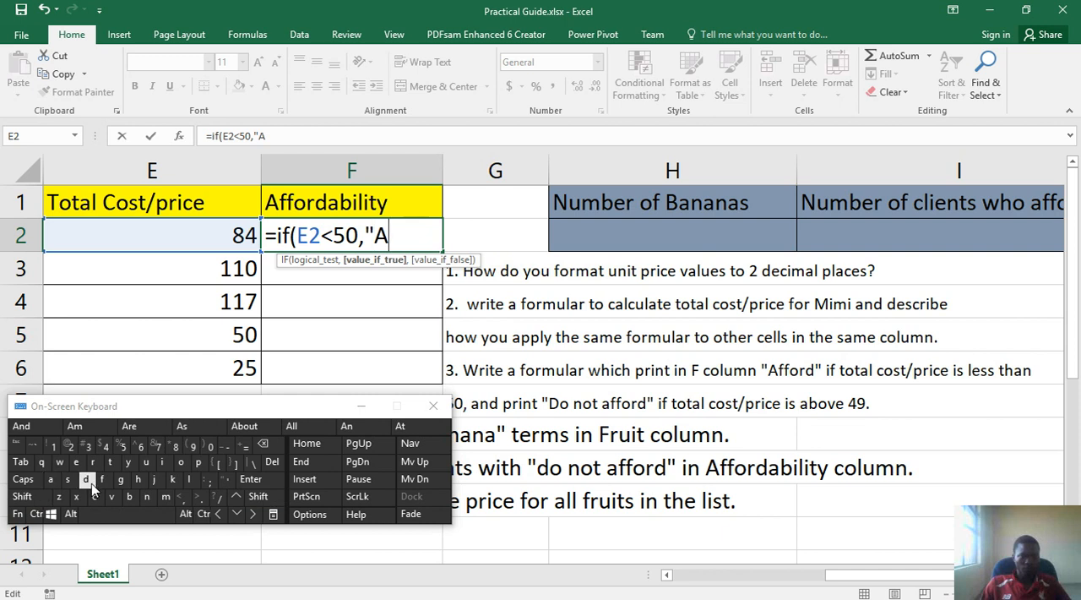
left_click(104, 479)
left_click(103, 479)
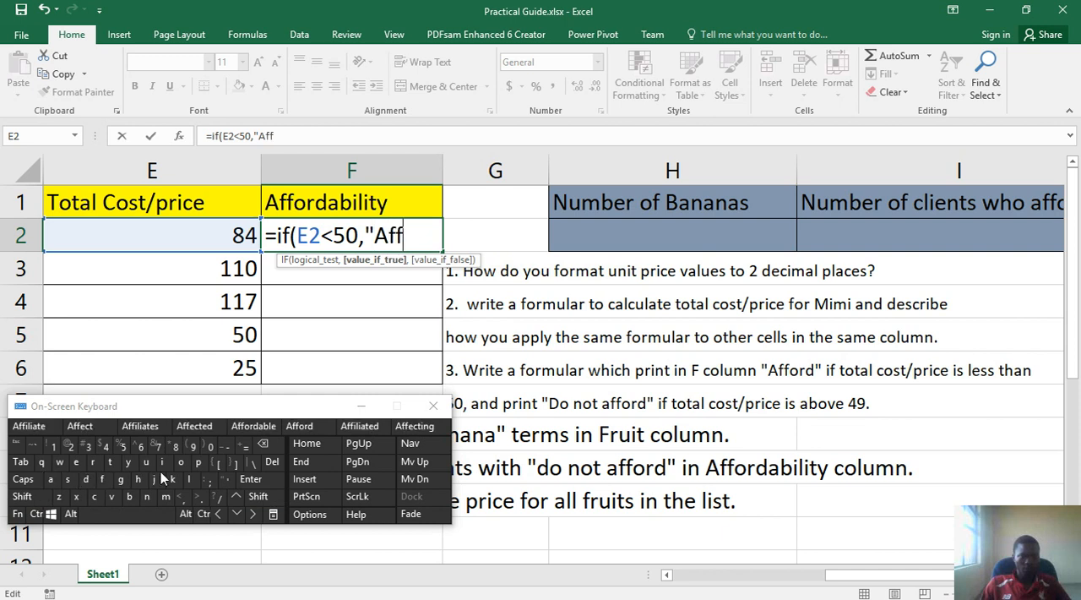
left_click(181, 463)
left_click(93, 463)
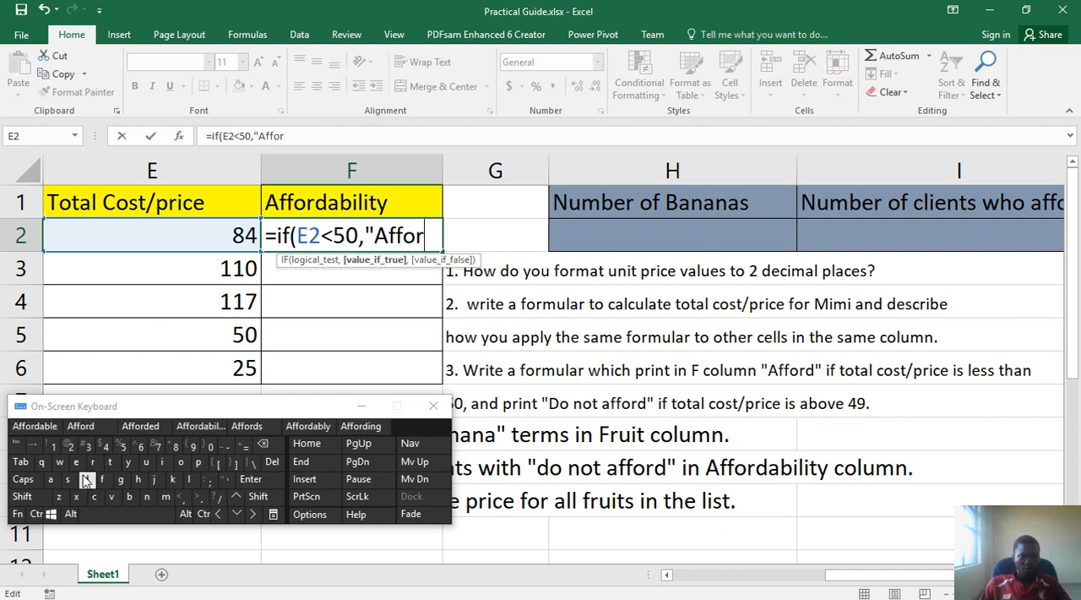
left_click(96, 422)
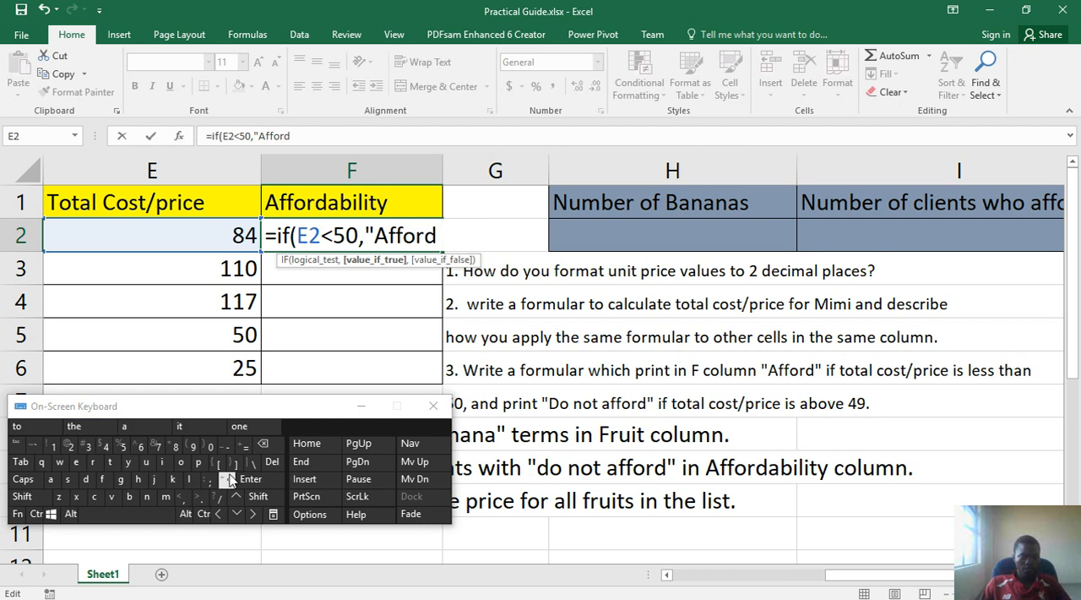
left_click(256, 498)
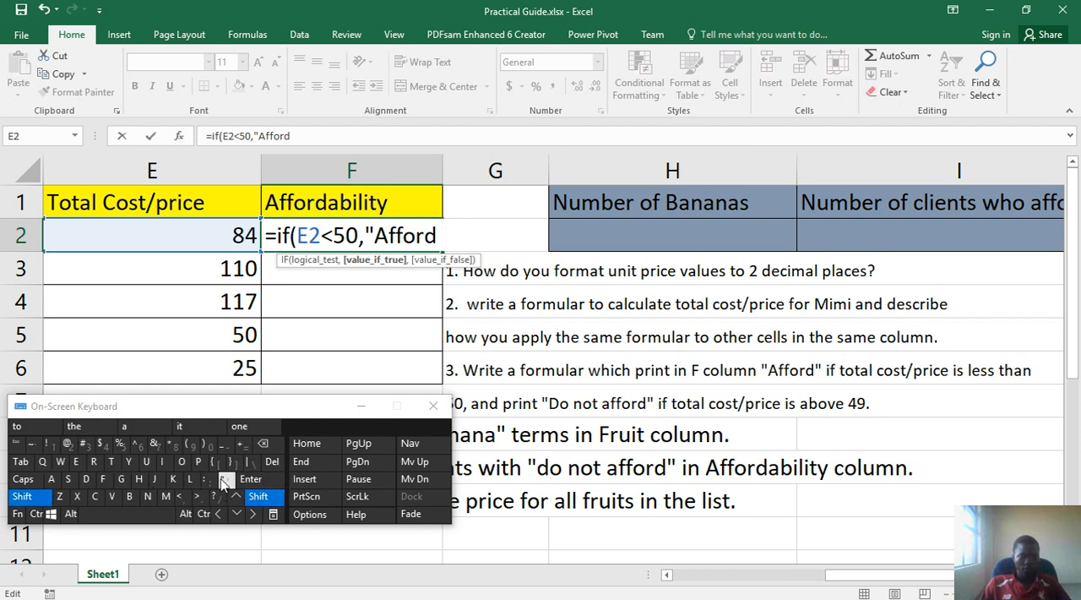
left_click(225, 479)
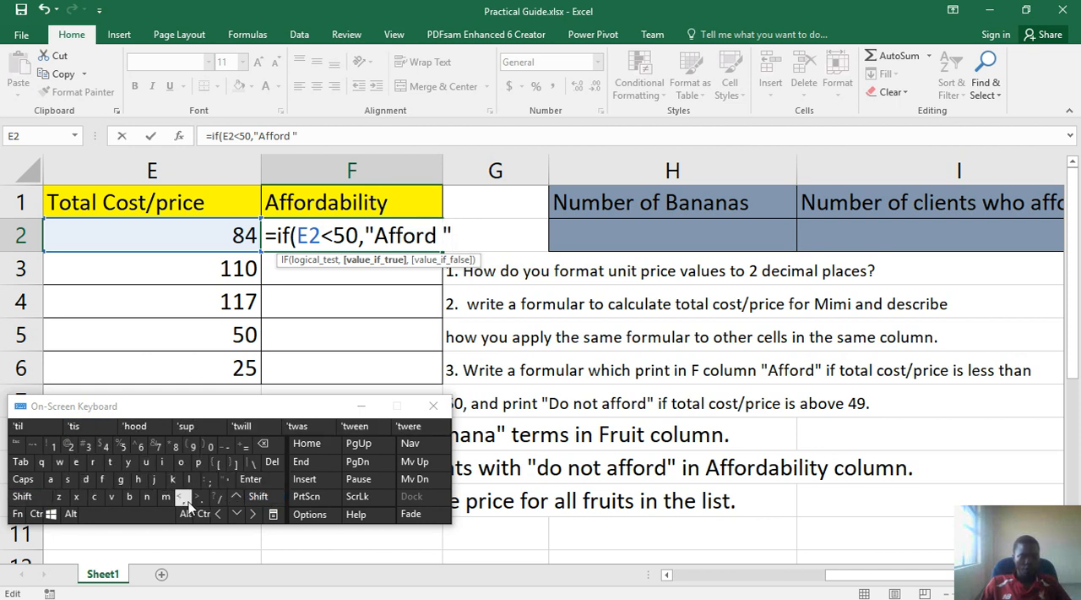
left_click(183, 497)
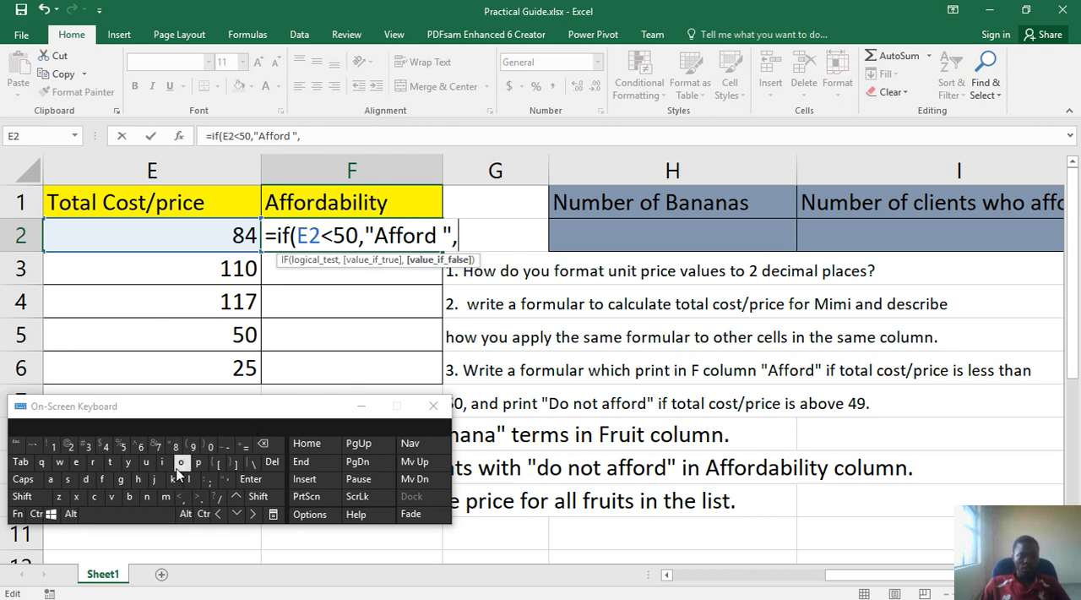
left_click(250, 496)
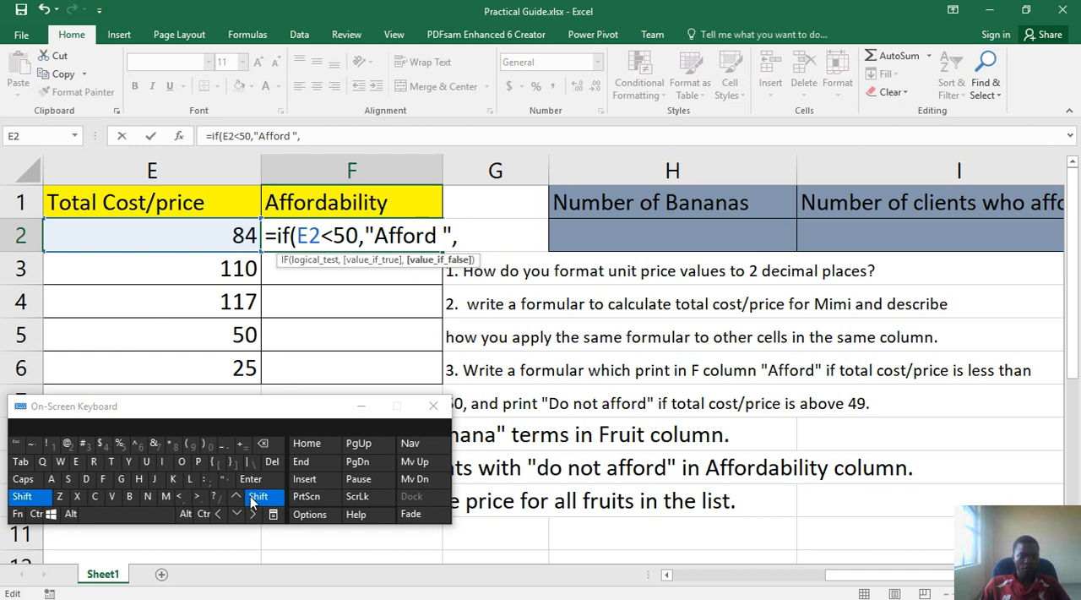
left_click(206, 479)
left_click(268, 452)
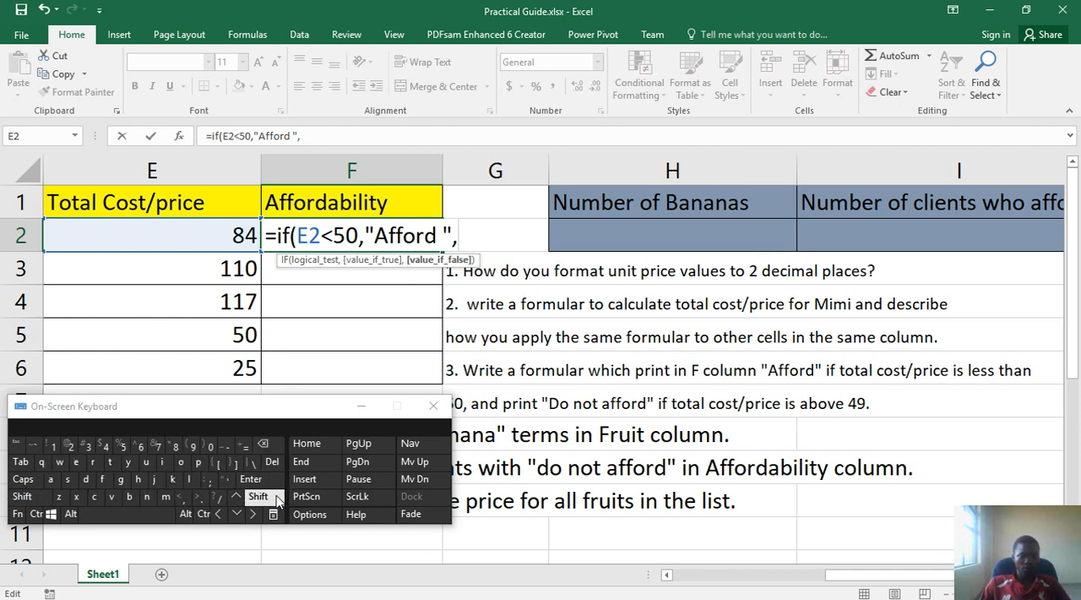
Open a double quote for the value if false and enter the text Do not afford
left_click(258, 496)
left_click(227, 479)
left_click(39, 498)
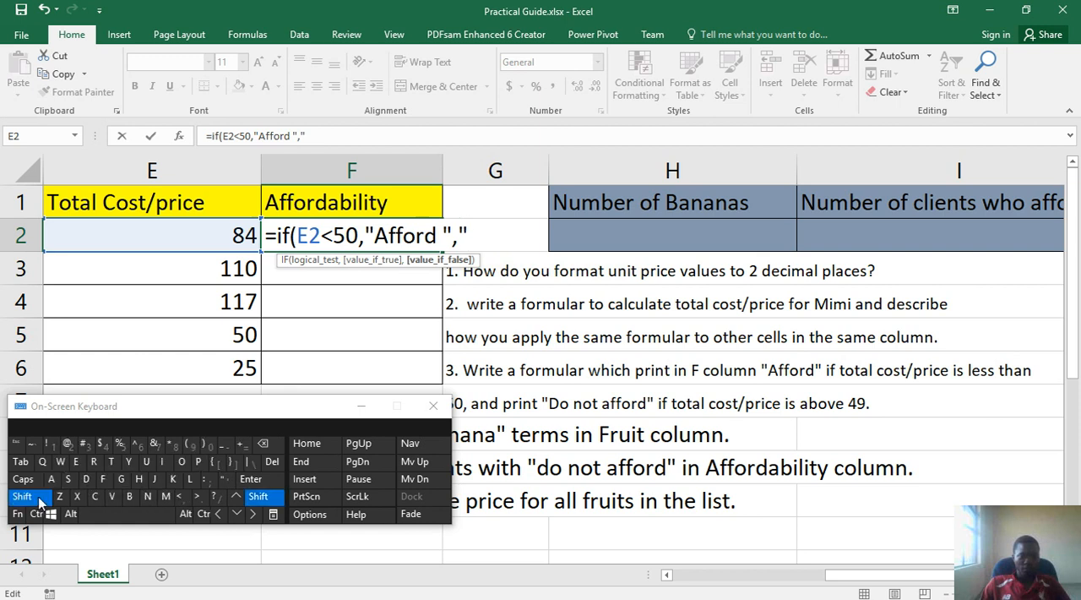
left_click(86, 479)
left_click(180, 461)
left_click(118, 514)
left_click(147, 496)
left_click(180, 462)
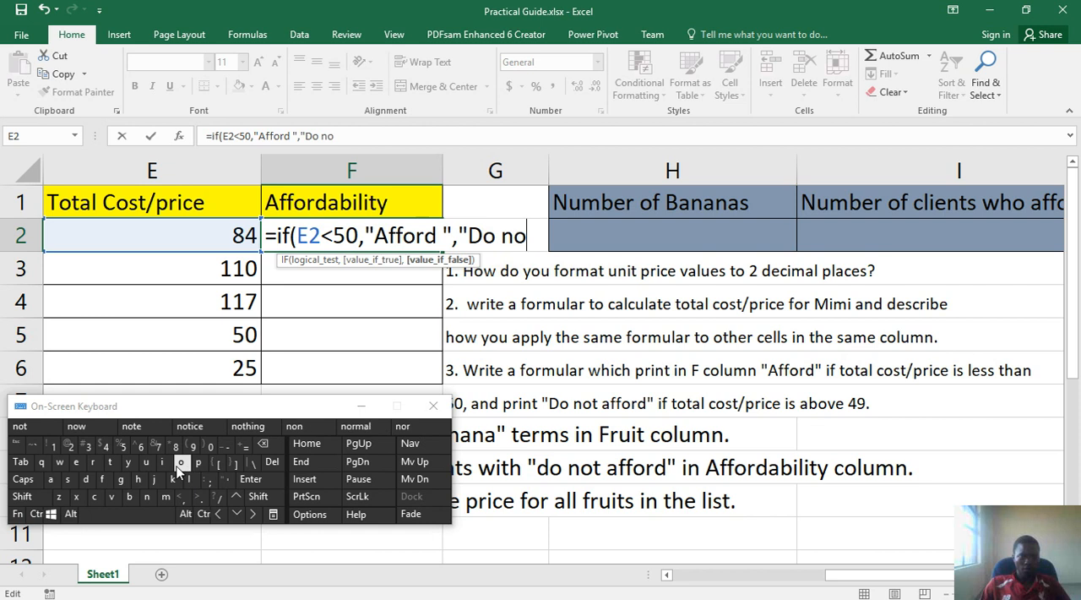
left_click(111, 464)
left_click(123, 514)
left_click(50, 479)
left_click(103, 479)
left_click(102, 479)
left_click(81, 425)
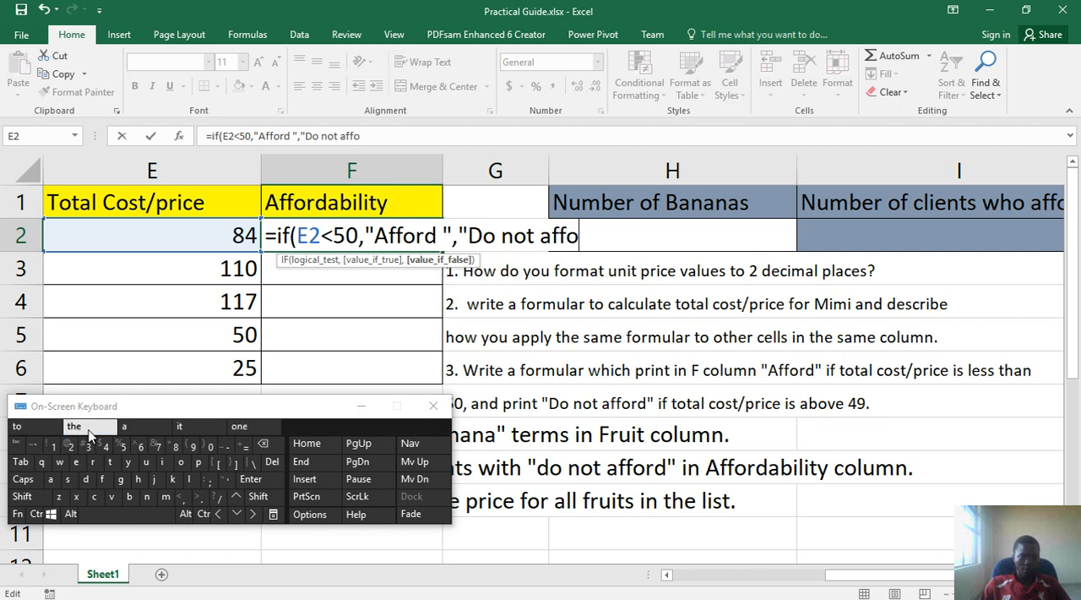
Close the quoted text without a trailing space, add the closing parenthesis, commit the formula and reselect cell F2
left_click(252, 499)
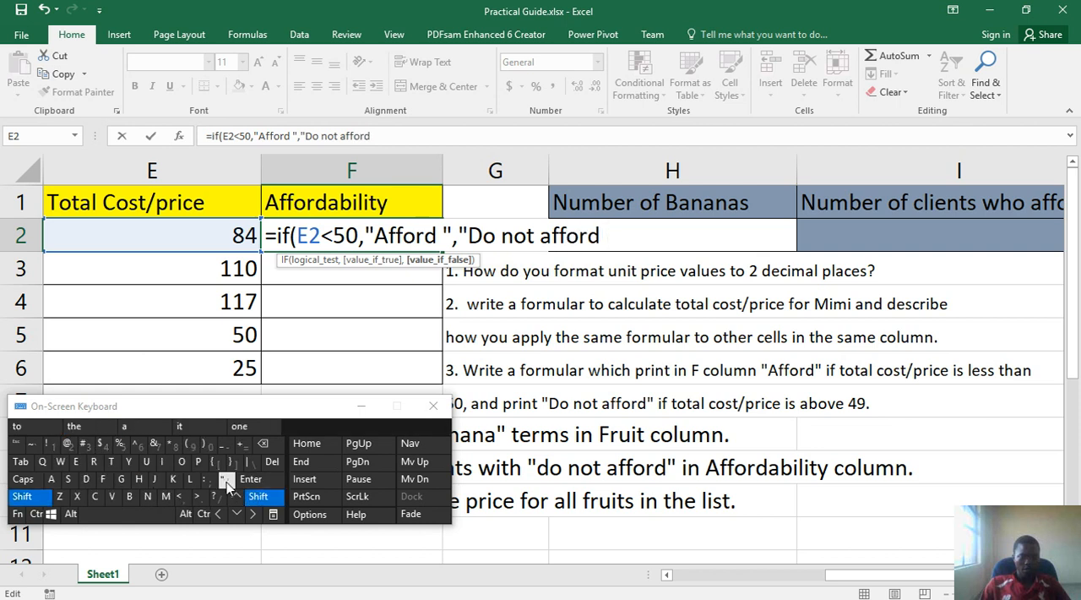
left_click(225, 479)
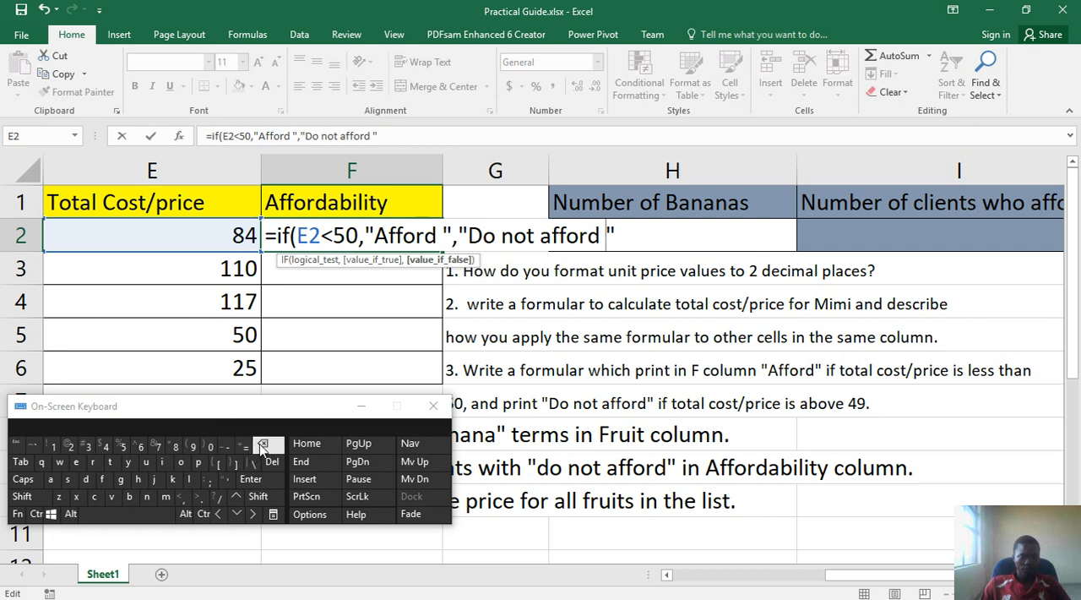
left_click(255, 515)
left_click(255, 498)
left_click(207, 447)
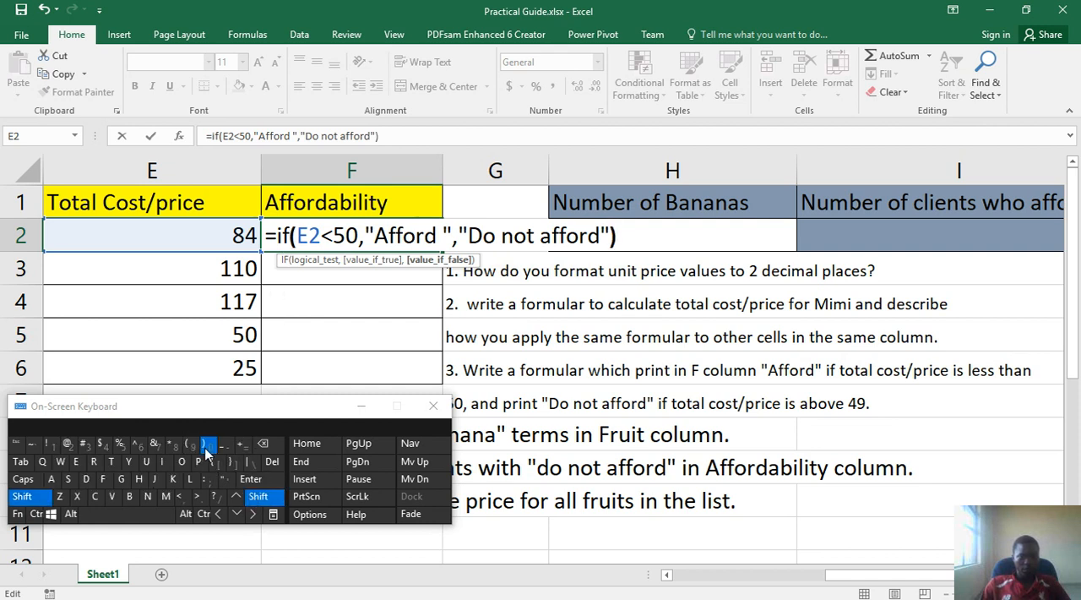
left_click(267, 482)
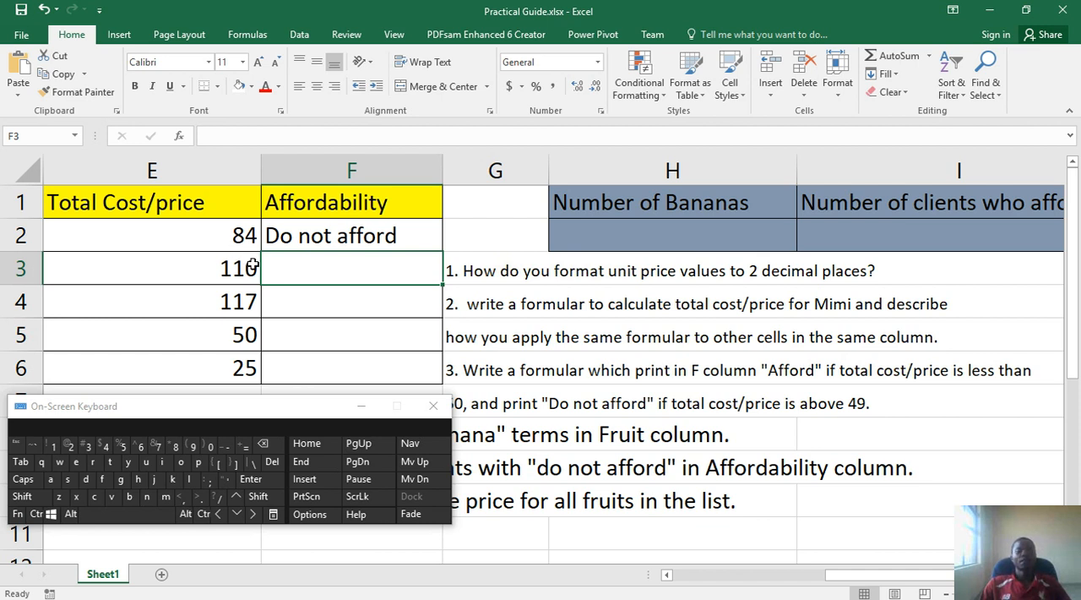
left_click(384, 240)
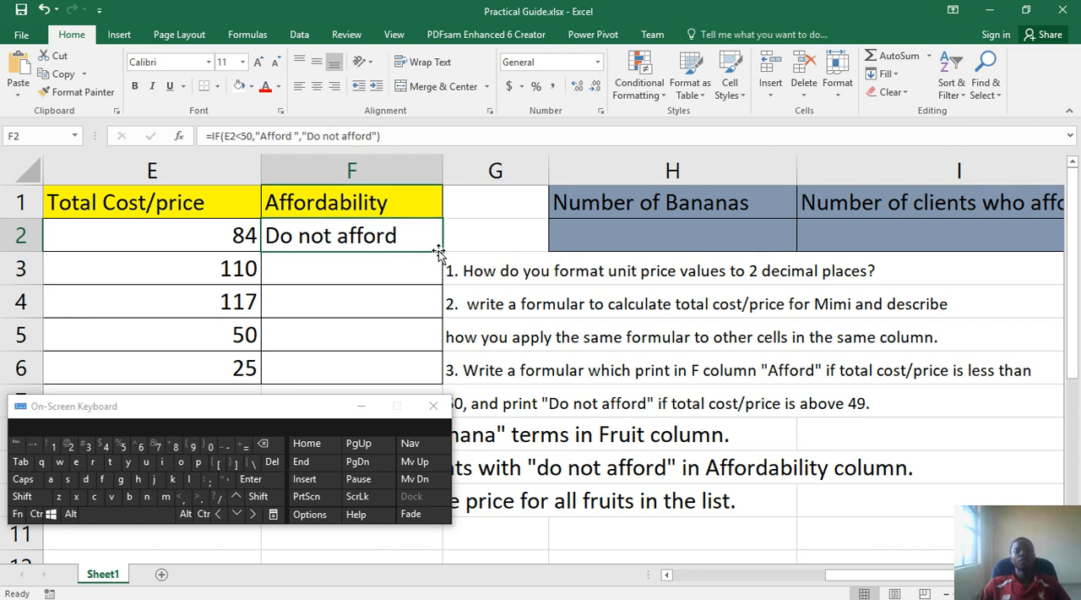
Fill the IF formula from F2 down through F6 in the Affordability column and select F6 to check its copy
left_click_drag(444, 251, 441, 394)
scroll(405, 332, "down", 1)
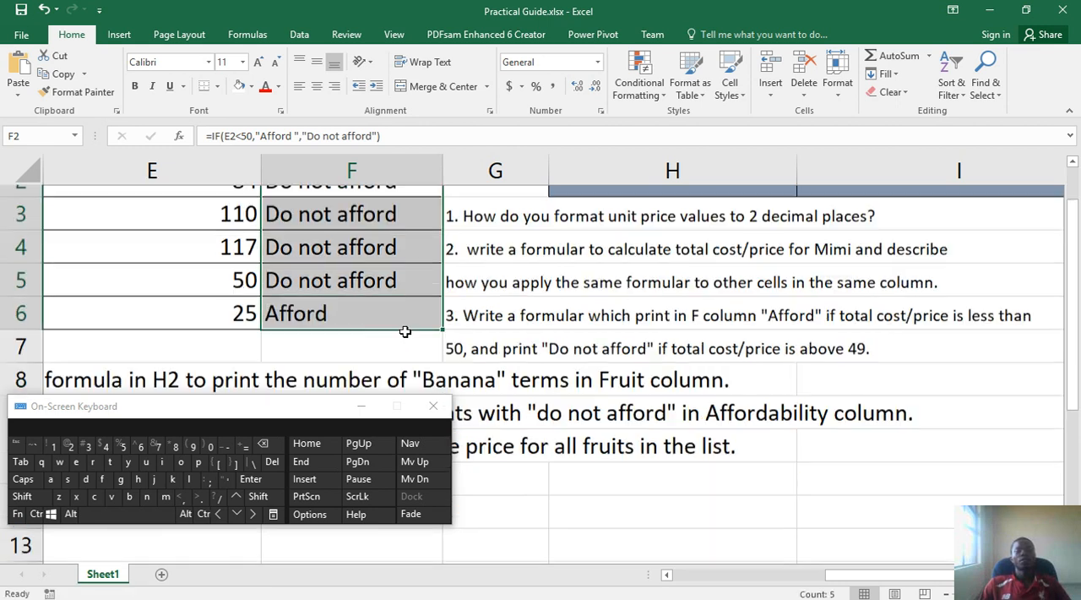
scroll(405, 332, "down", 1)
scroll(406, 332, "up", 3)
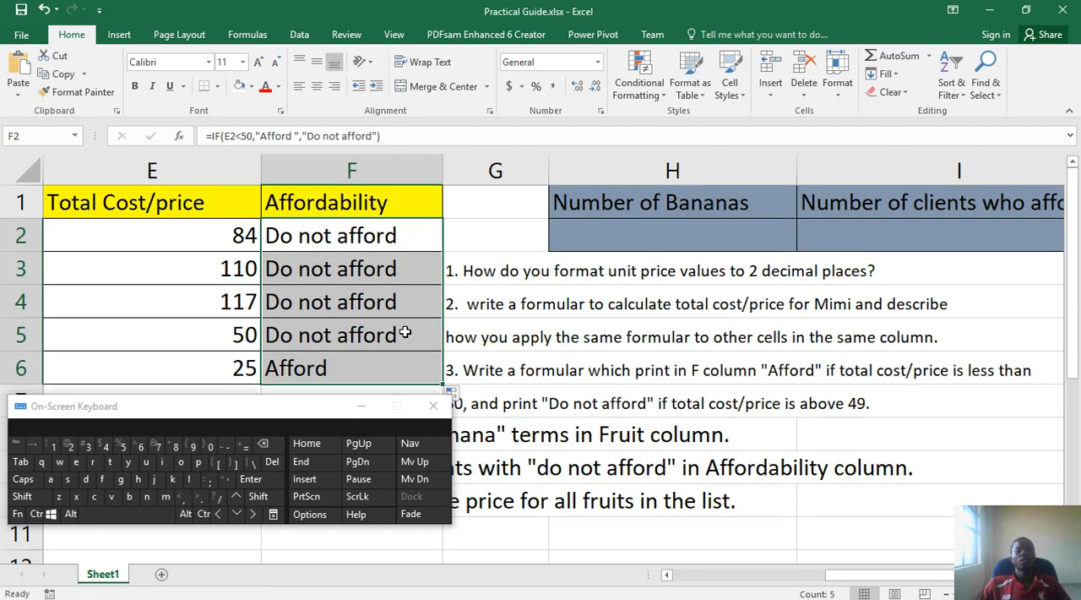
left_click(365, 371)
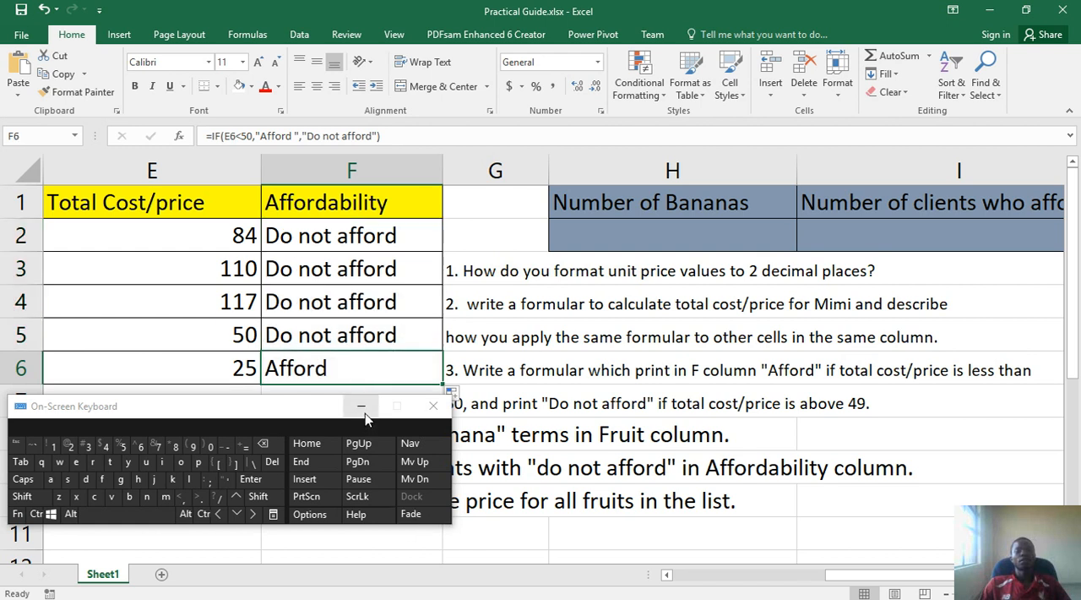
Minimize the on-screen keyboard and select cell F2 to review its IF formula
left_click(362, 407)
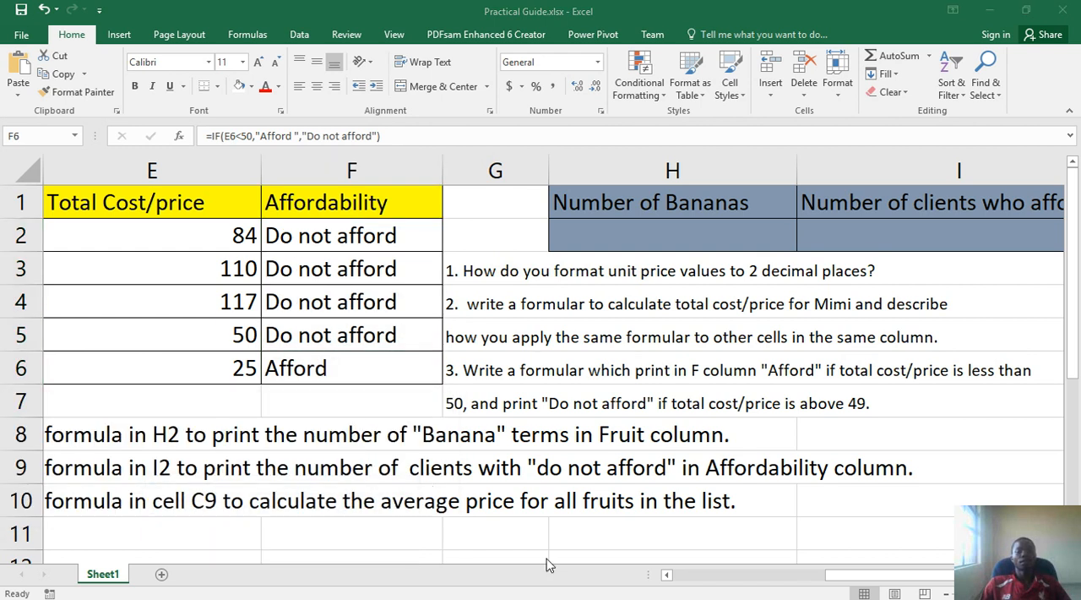
left_click(754, 582)
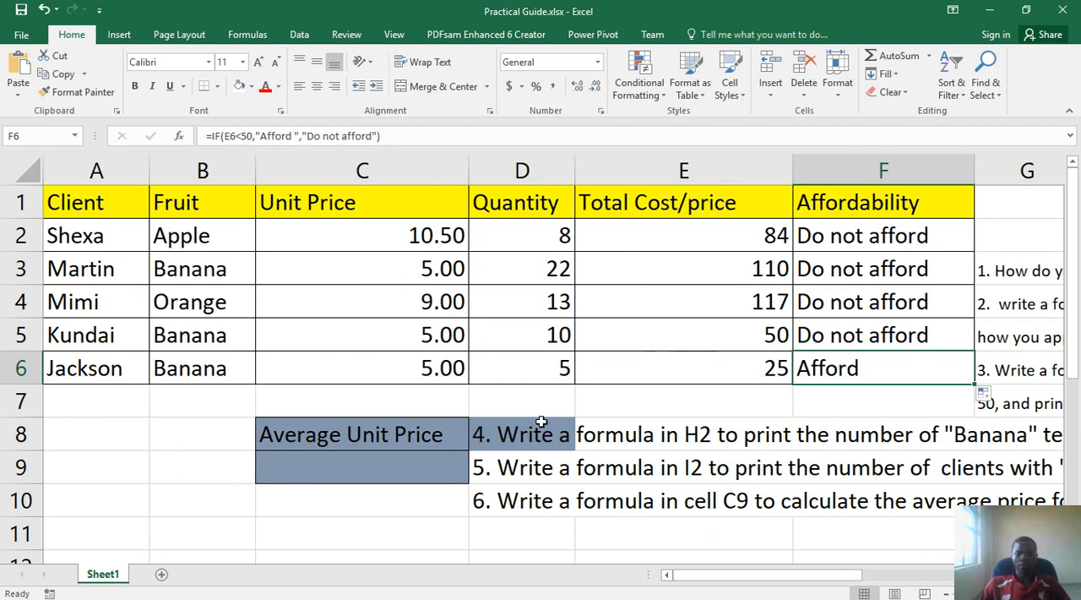
left_click_drag(833, 581, 942, 556)
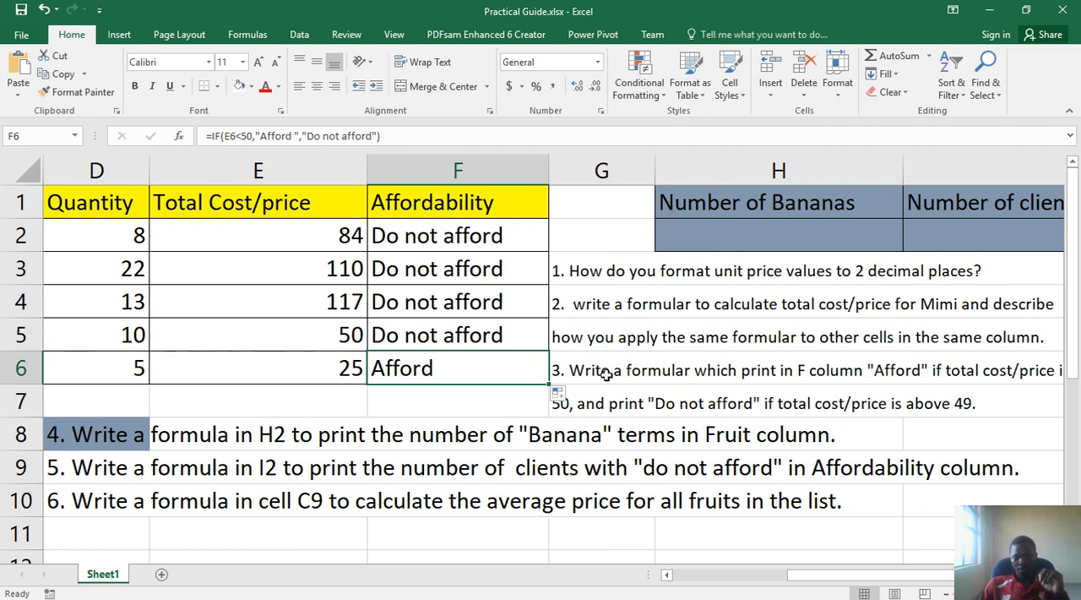
key("Up")
key("Up")
key("Up")
key("Up")
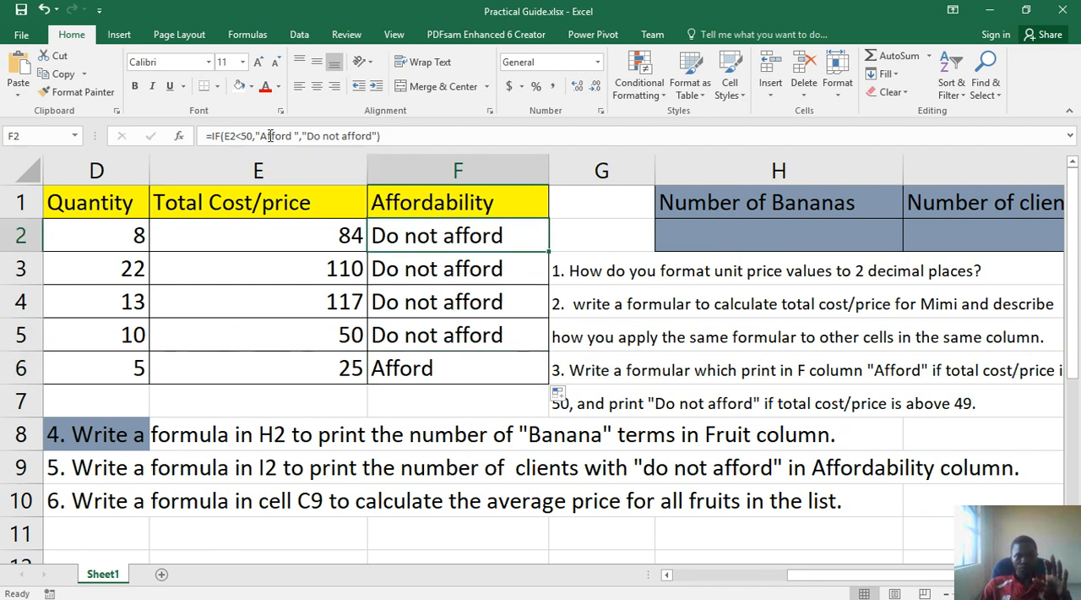
left_click_drag(385, 137, 237, 123)
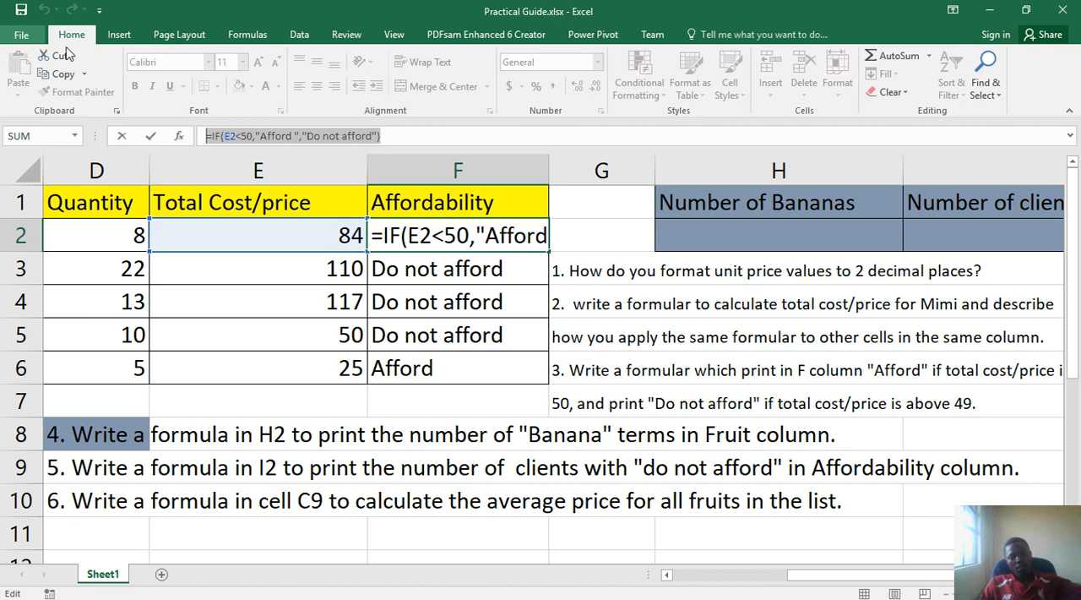
left_click(580, 370)
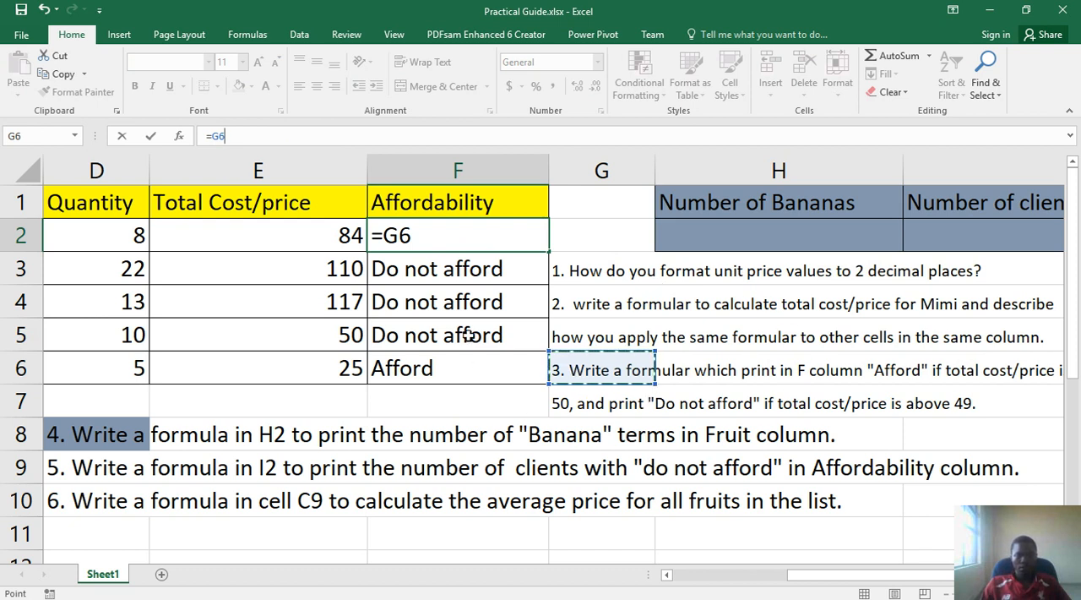
key("Return")
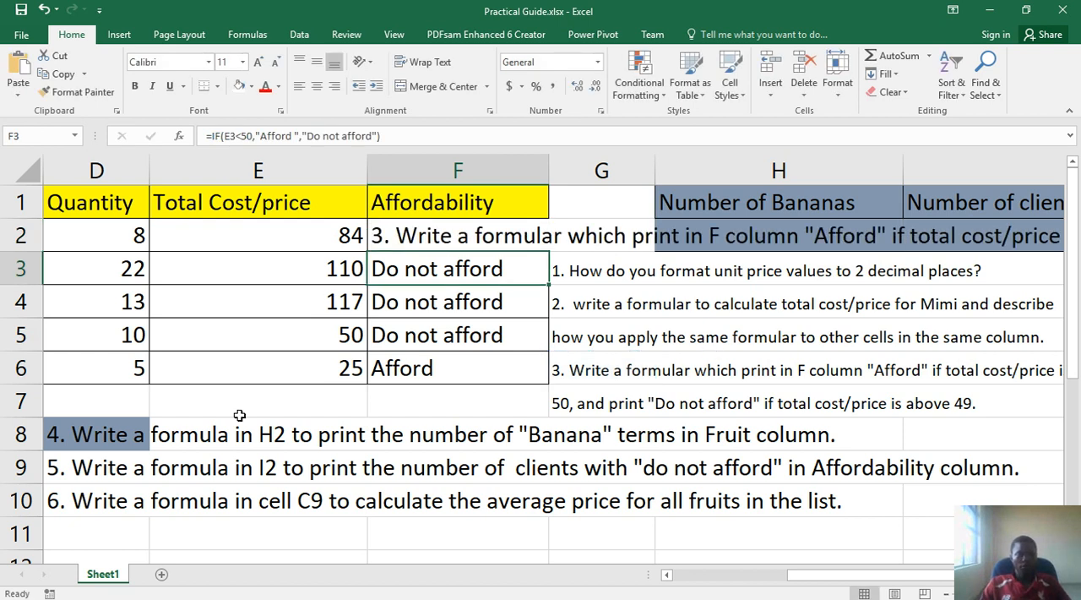
left_click(43, 10)
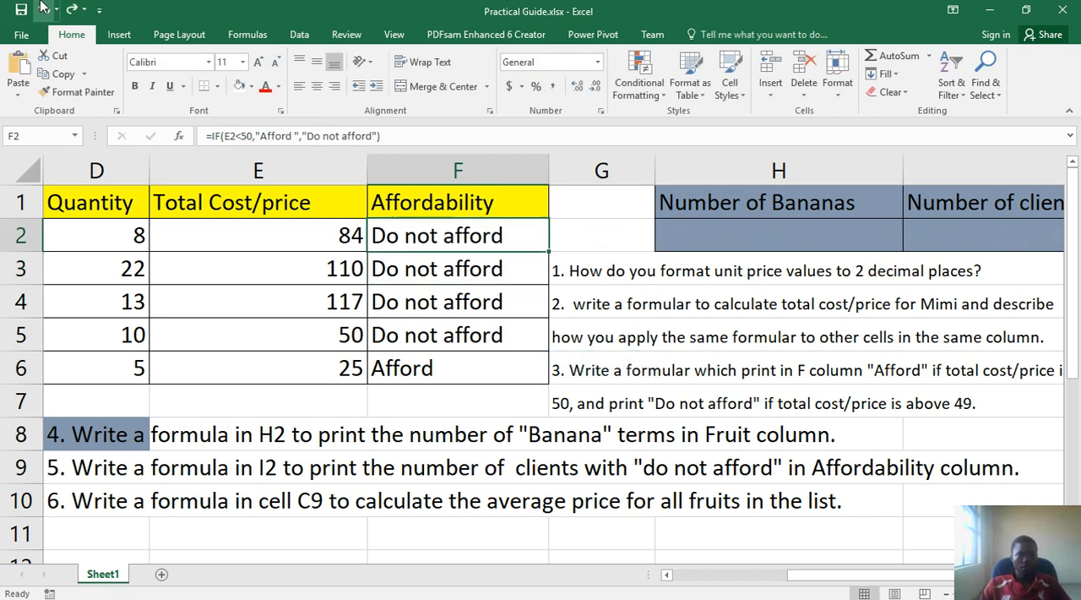
Examine the IF formulas in the Affordability column, including F3, F5 and F2
left_click(428, 275)
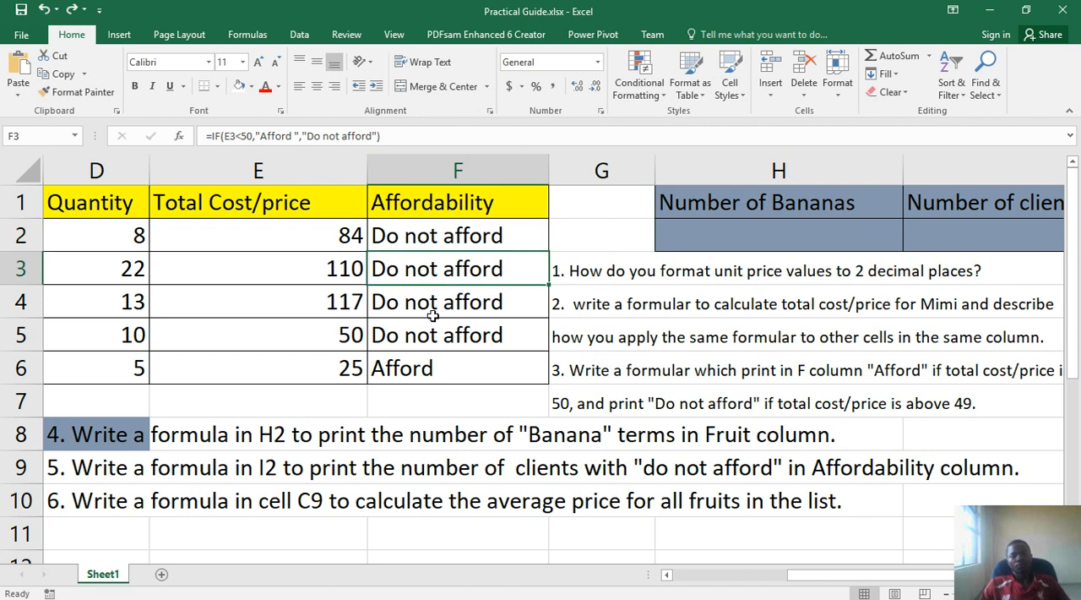
left_click_drag(430, 302, 430, 338)
left_click(434, 328)
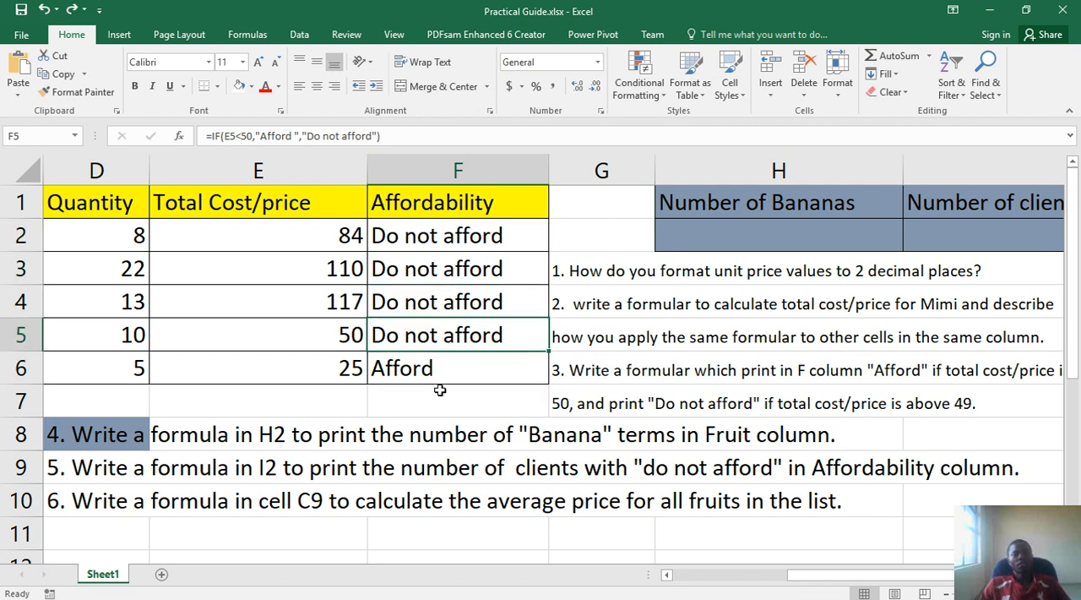
left_click(437, 237)
left_click(344, 136)
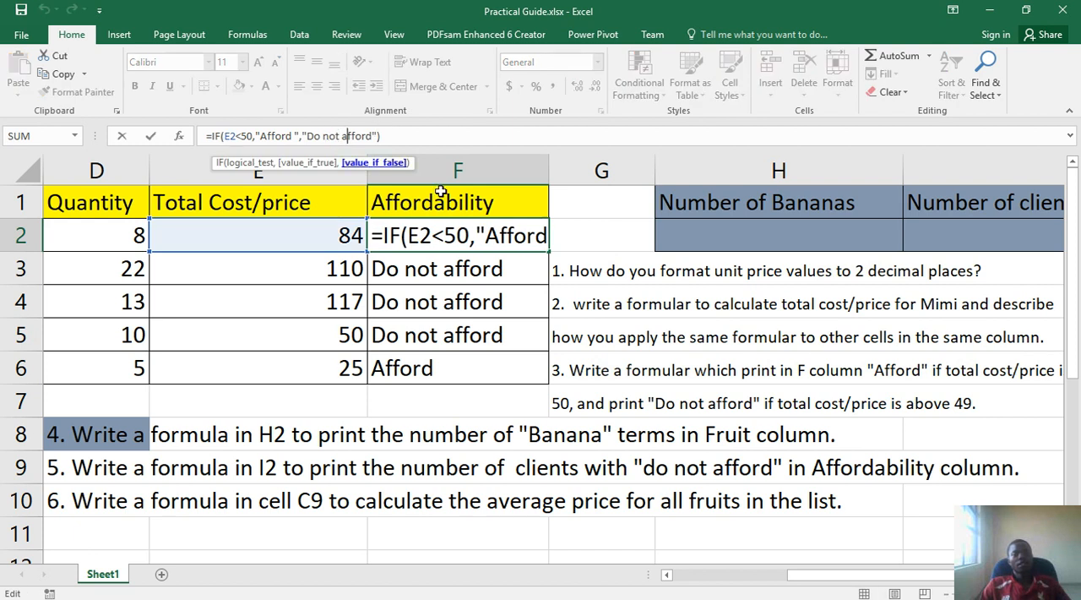
key("Return")
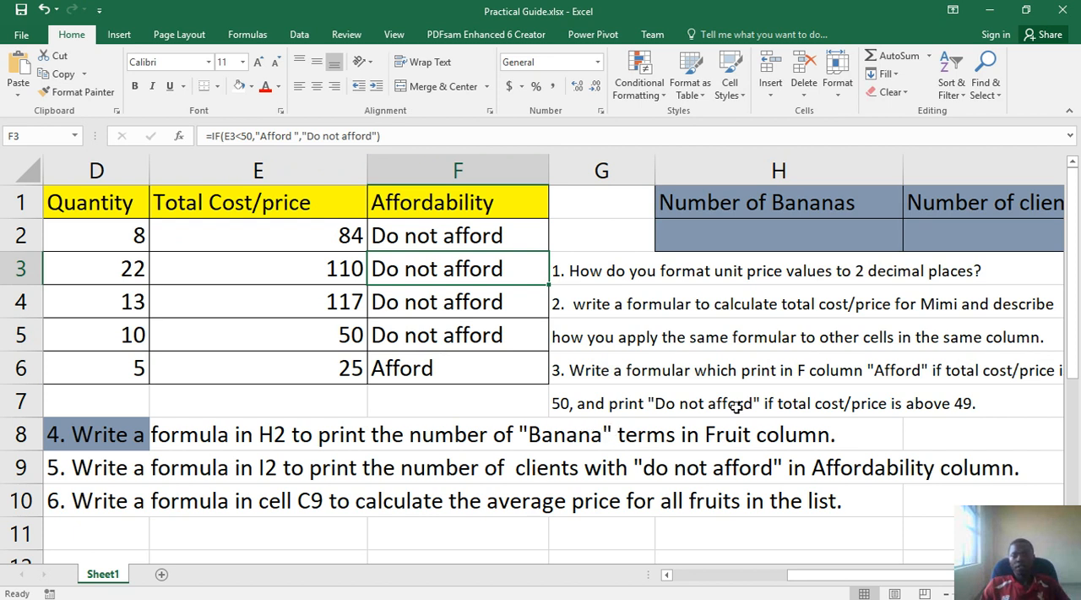
Append "or equal to" to the end of question 3's first line in cell G6
left_click_drag(822, 583, 875, 583)
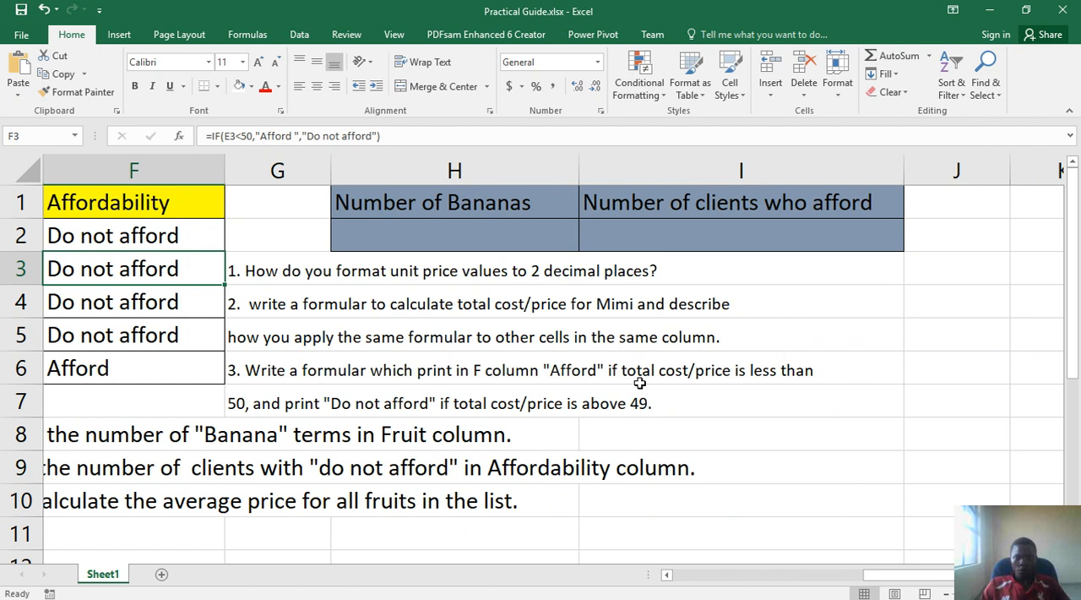
left_click(804, 370)
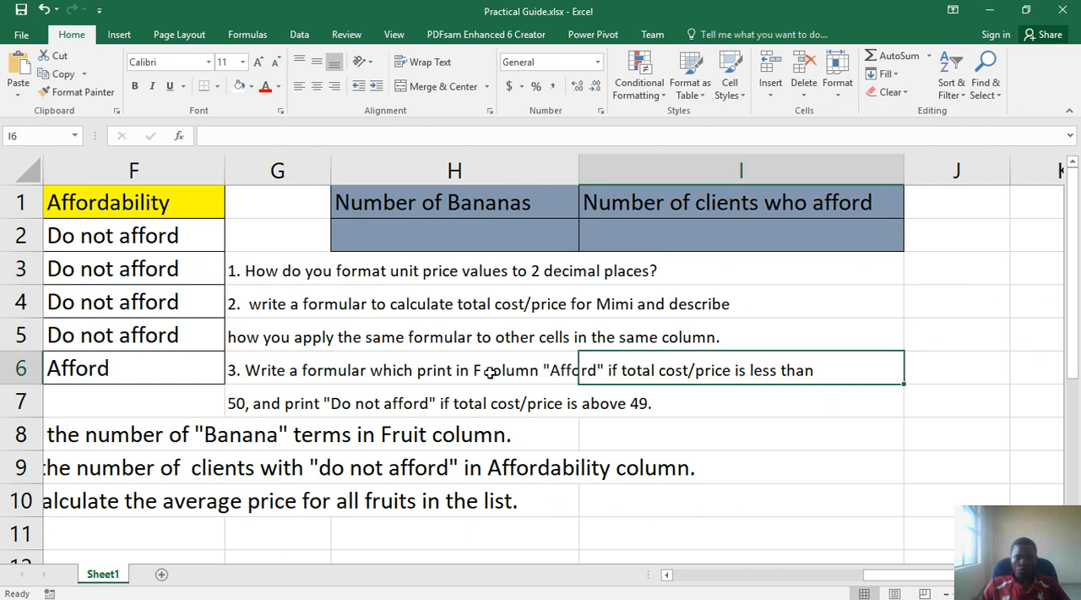
left_click(289, 372)
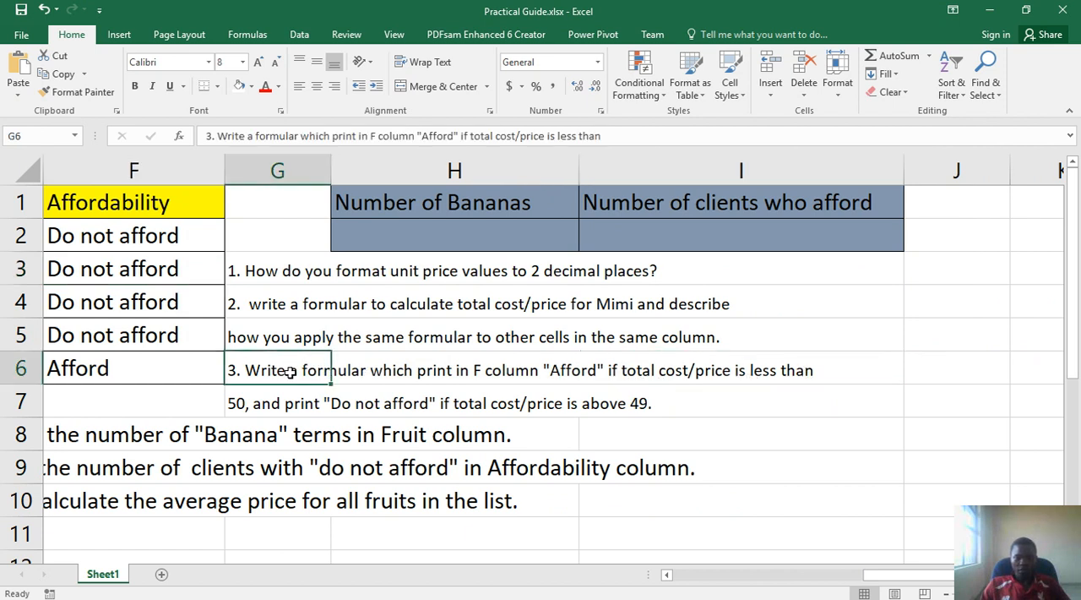
left_click(622, 133)
type("o")
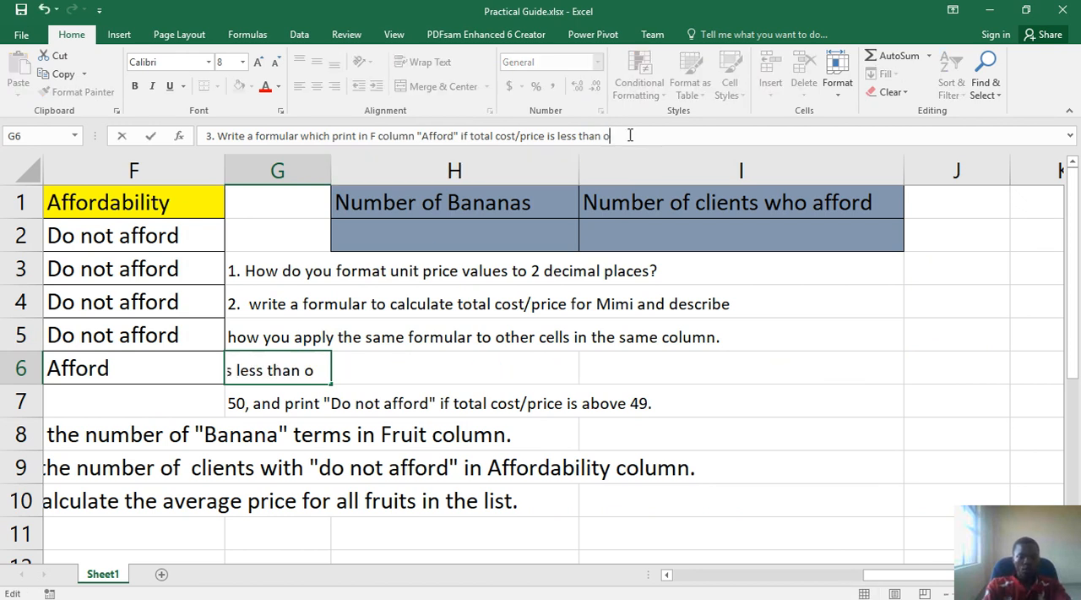
type("qua")
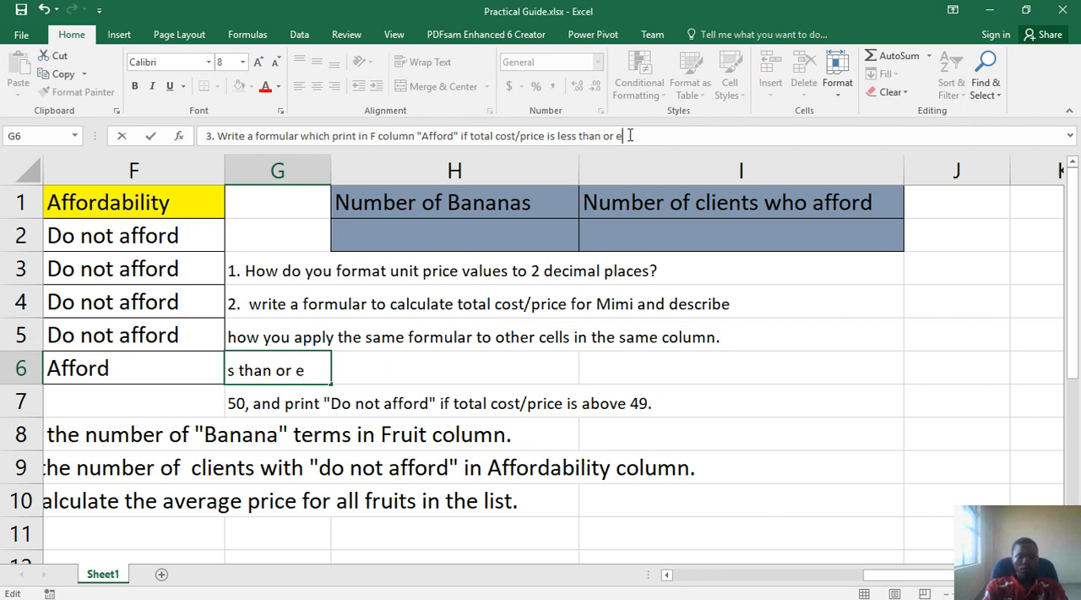
type("al")
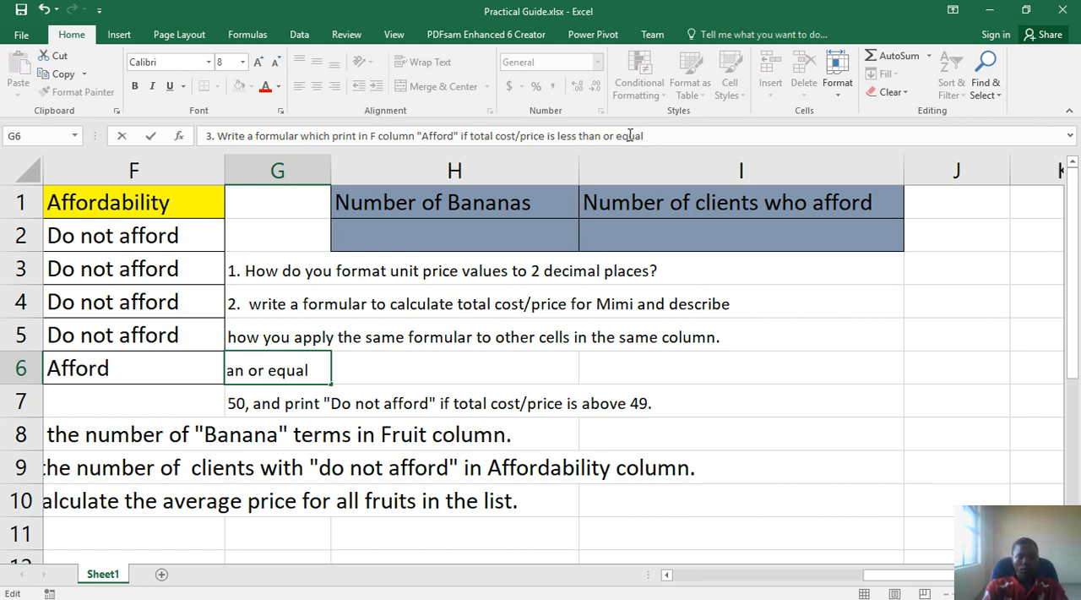
type(" to")
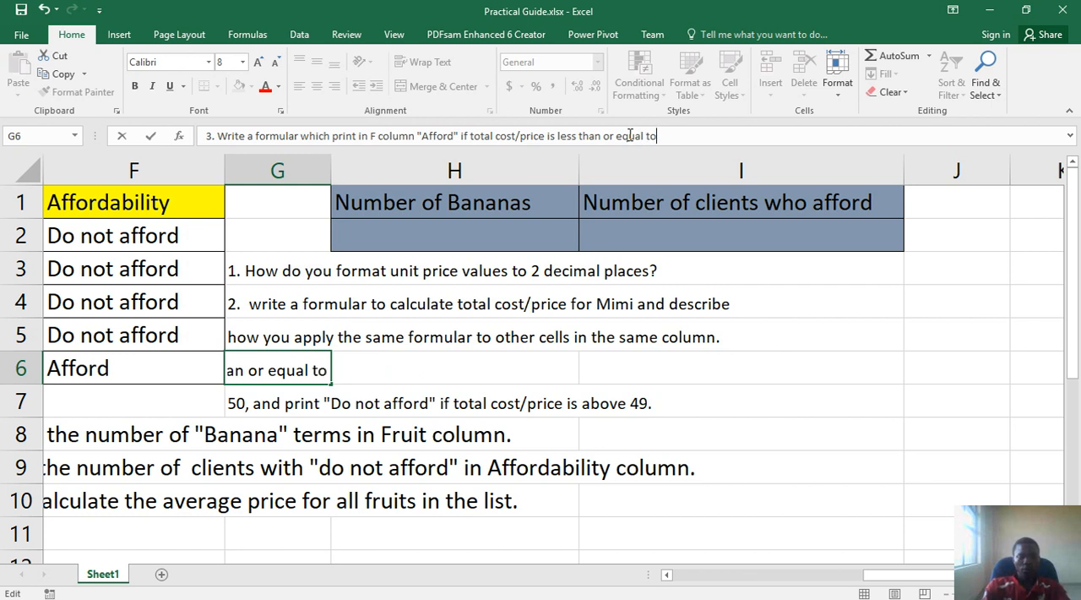
key("Return")
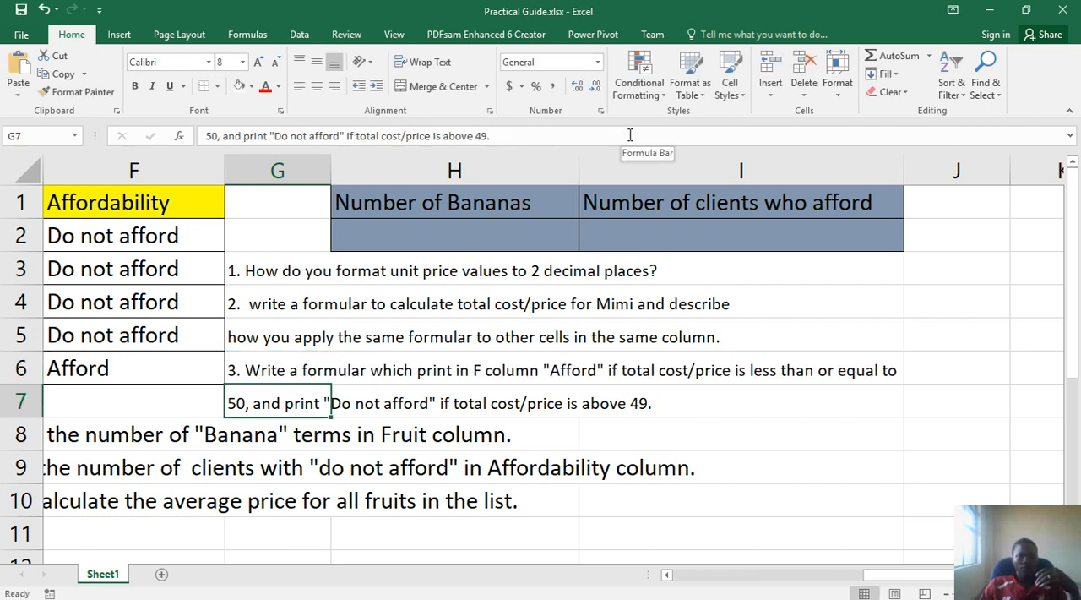
Change the logical test of the IF formula in F2 to E2<=50
left_click(158, 354)
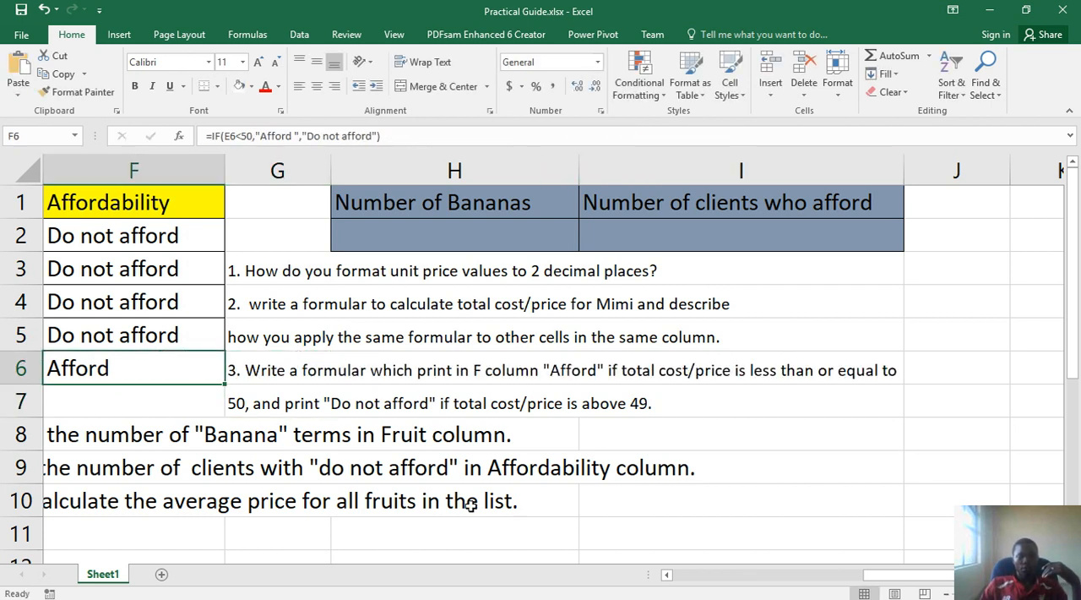
scroll(733, 584, "left", 5)
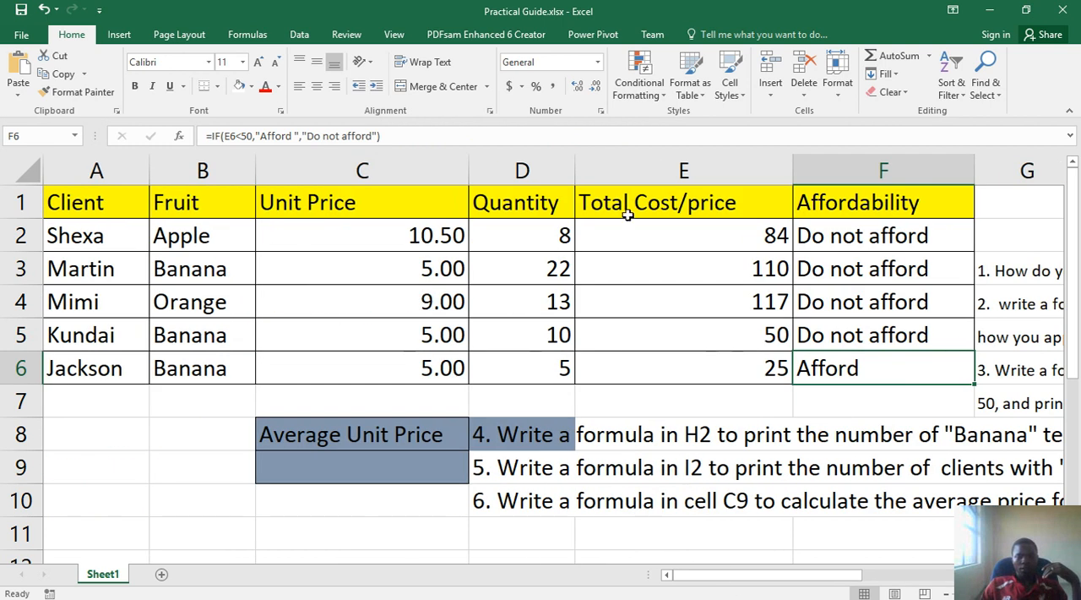
left_click(851, 241)
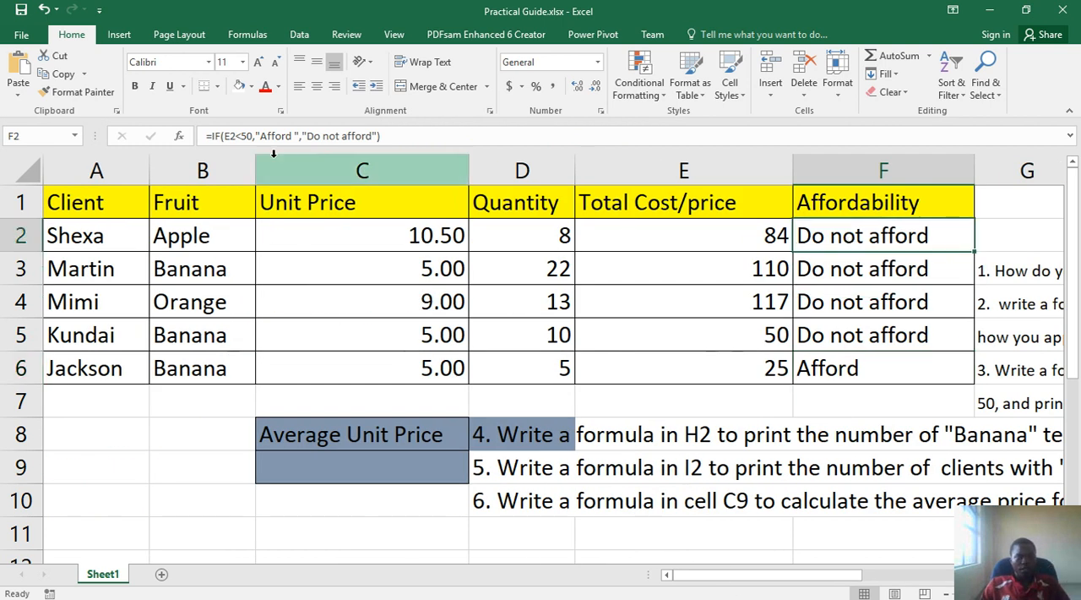
left_click(245, 138)
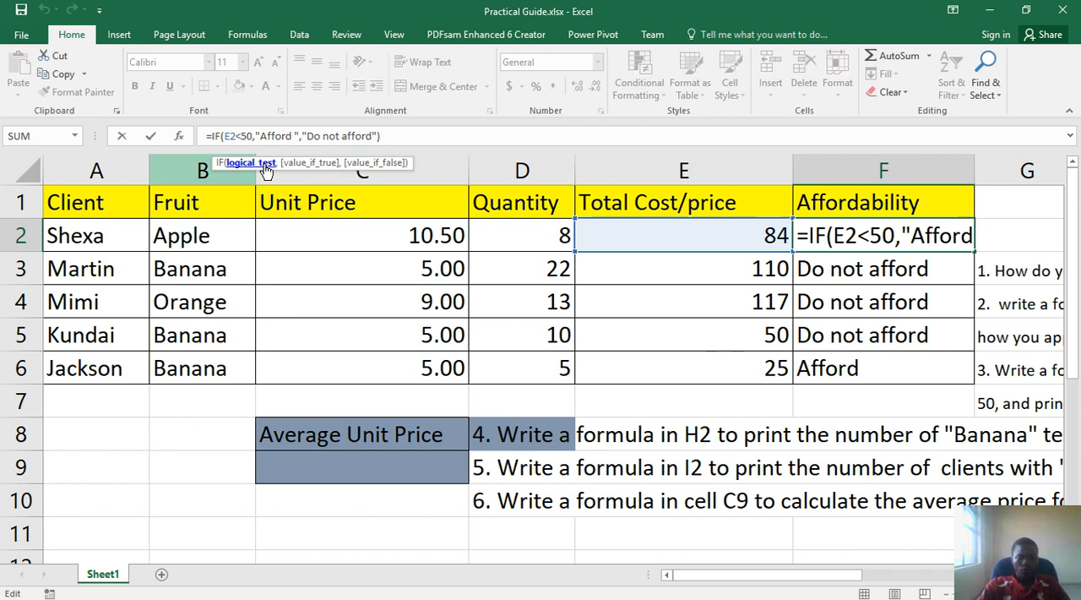
type("=")
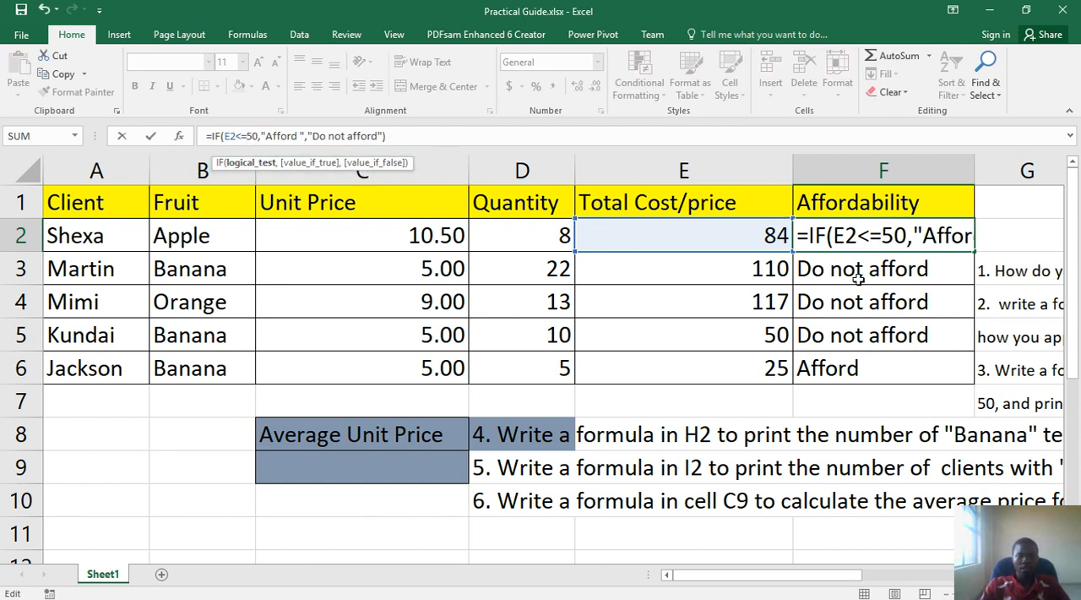
key("Return")
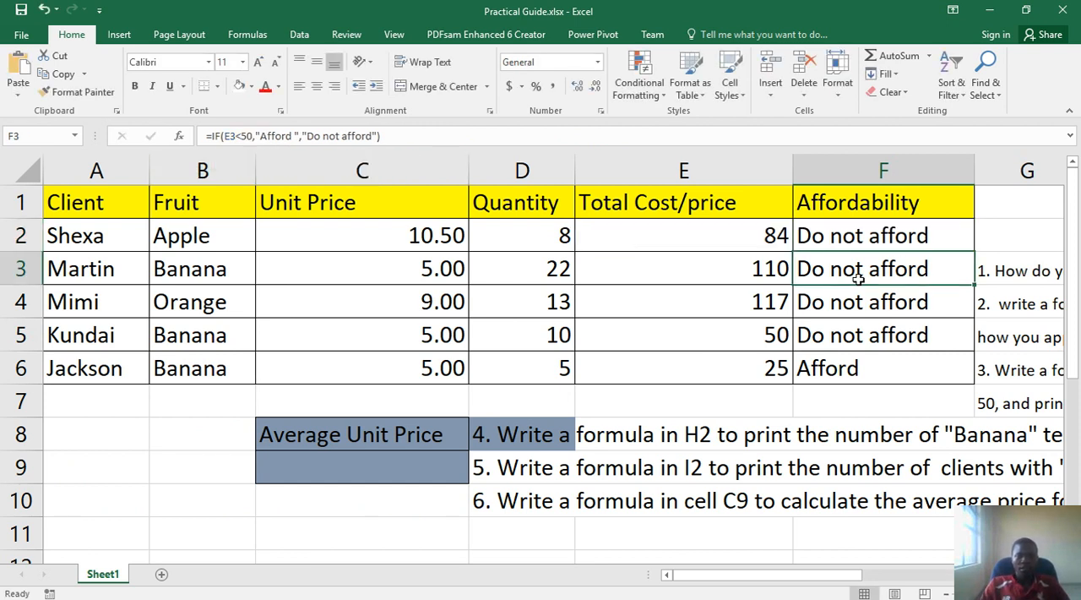
Fill the updated IF formula from F2 down through F6 and check the total costs in E5 and E6
left_click(953, 237)
left_click_drag(973, 252, 969, 393)
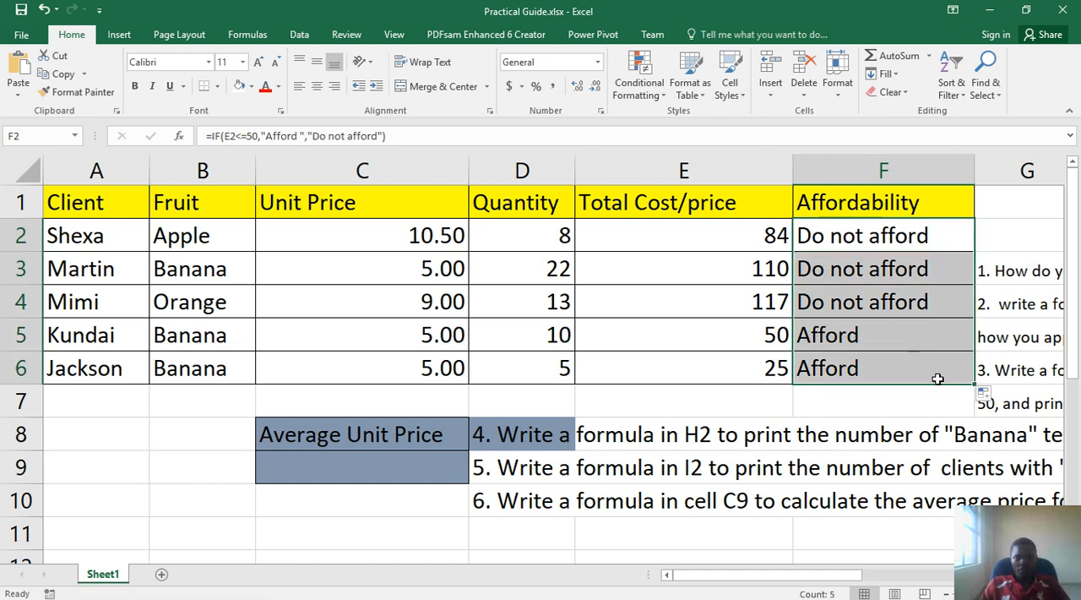
left_click(766, 336)
left_click(759, 365)
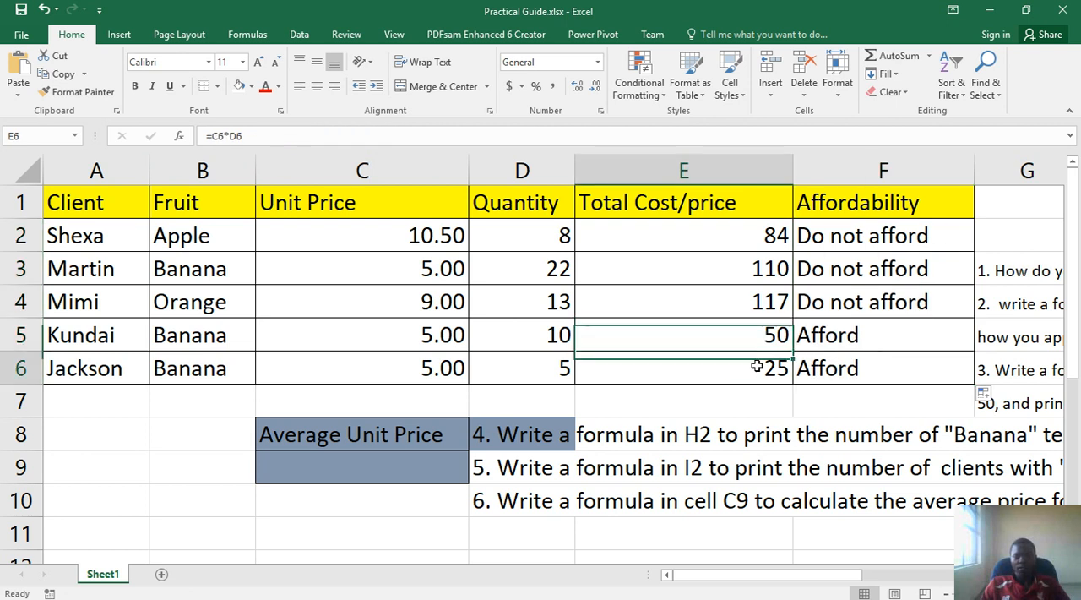
left_click(769, 339)
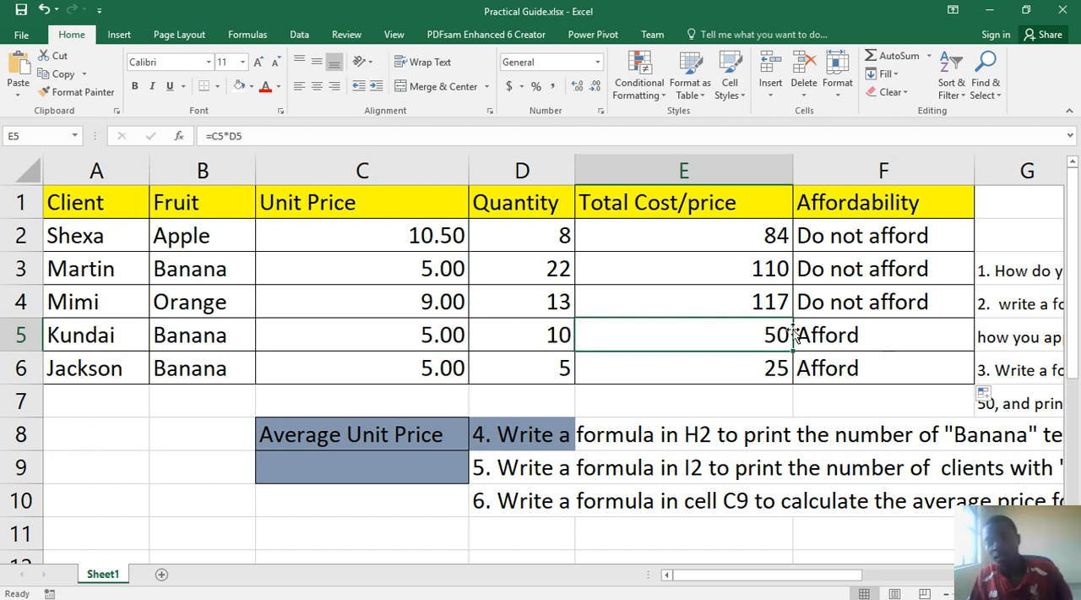
Change the number at the end of question 3's second line in cell G7 to 50
mouse_move(759, 593)
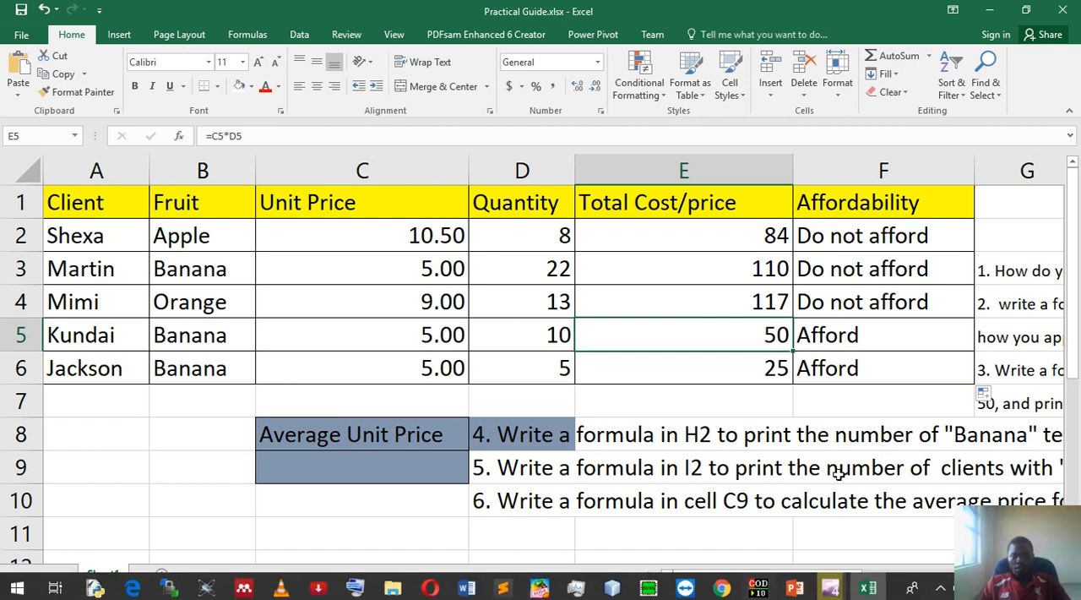
left_click_drag(774, 580, 820, 580)
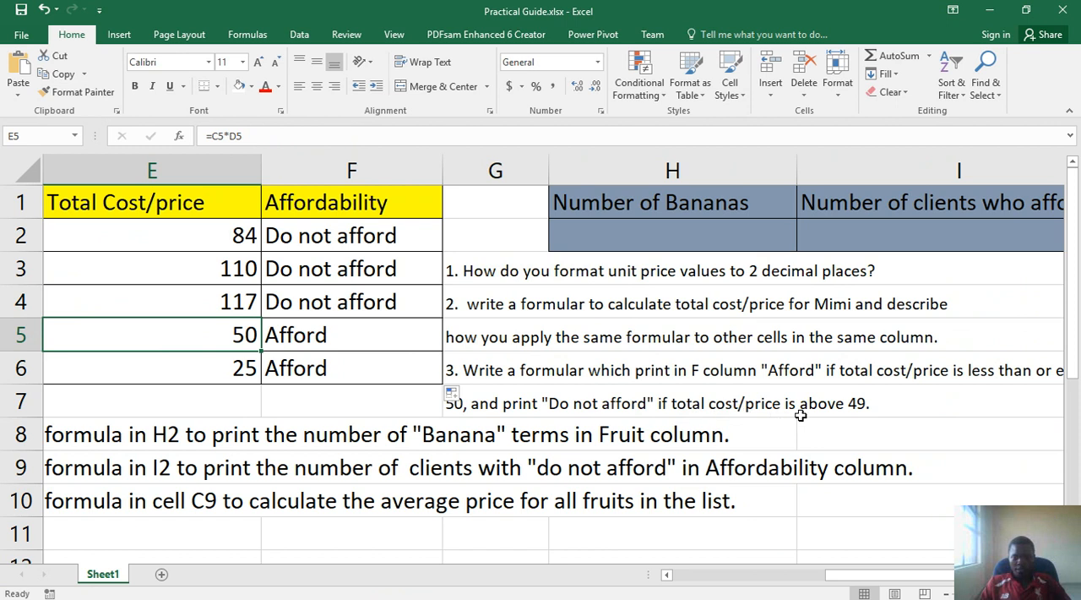
double_click(856, 410)
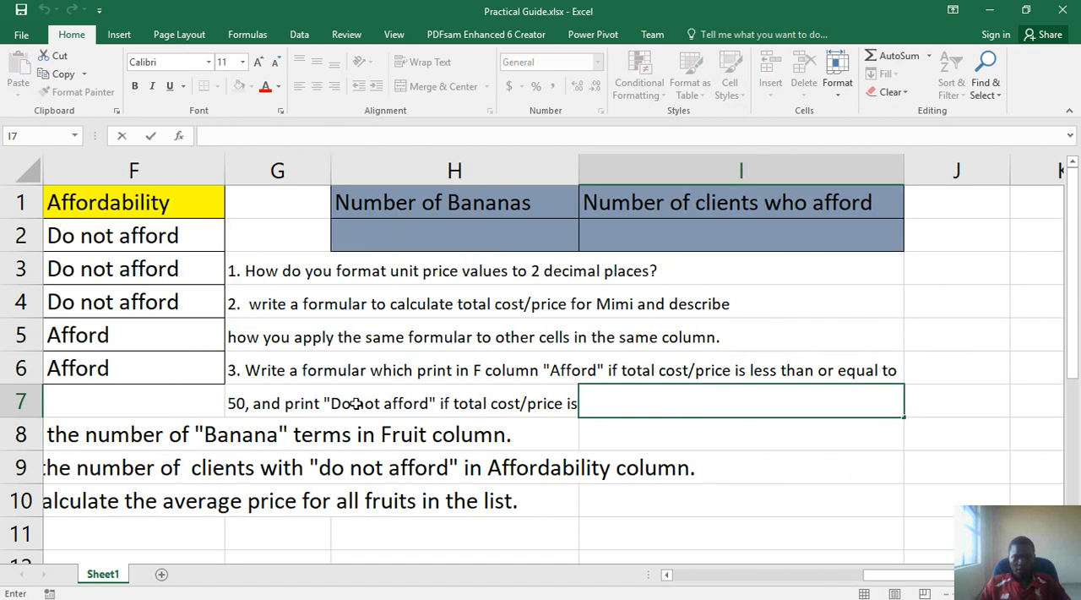
left_click(266, 407)
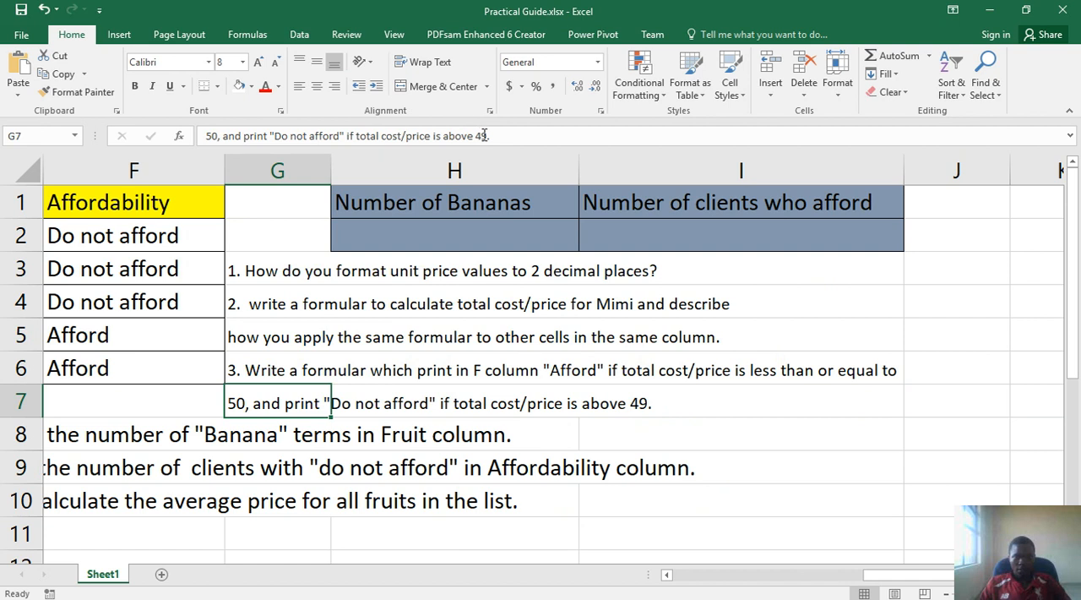
left_click_drag(487, 135, 479, 135)
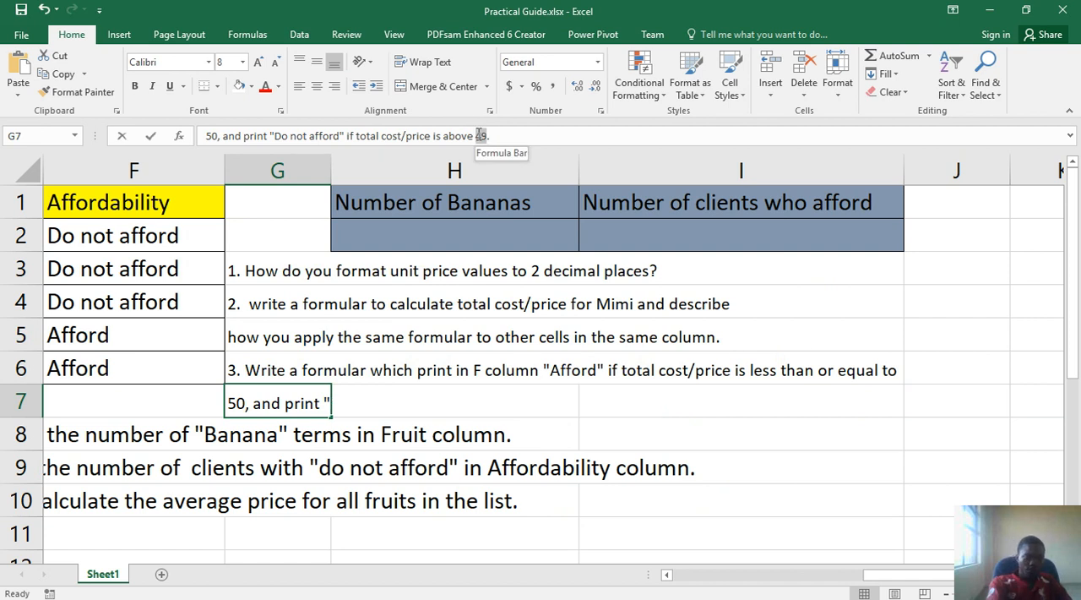
type("6")
key("BackSpace")
type("50")
key("Return")
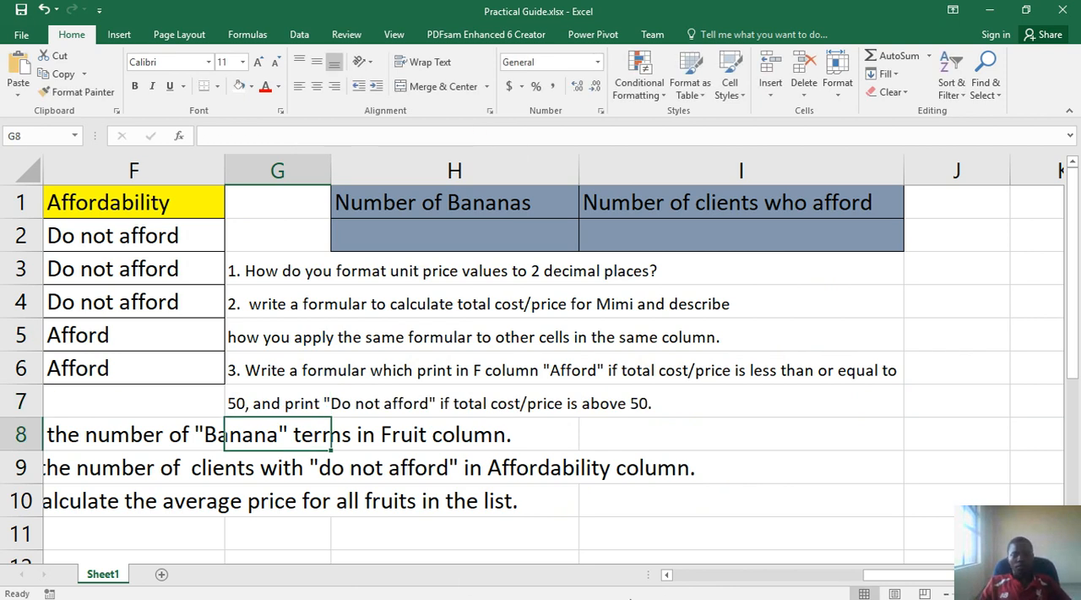
Examine question 4 in D8 and the Banana entries in the Fruit column, cells B3, B5 and B6
left_click(685, 577)
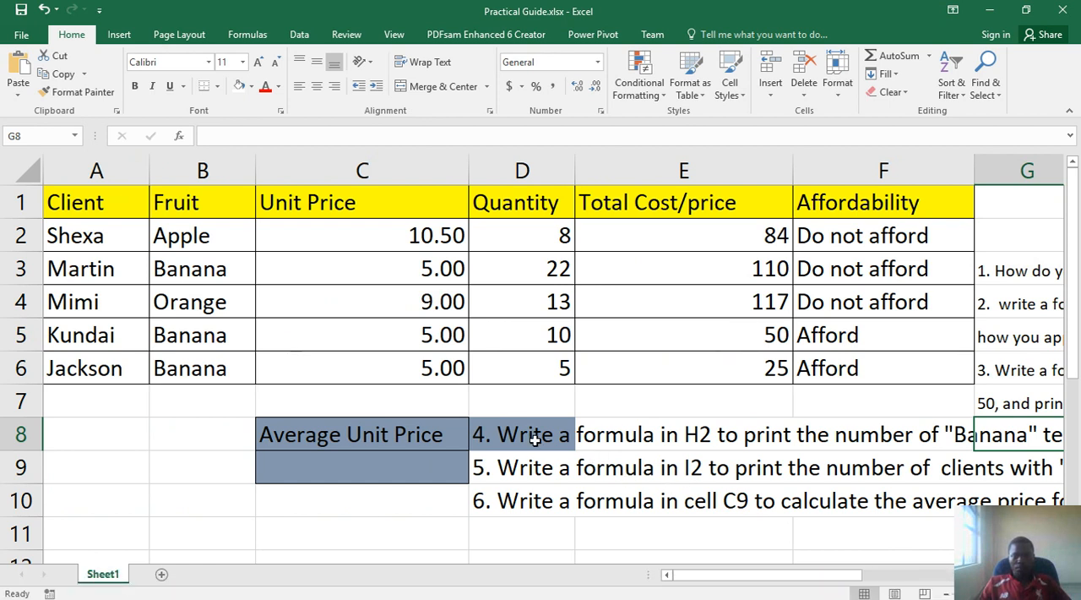
left_click(535, 439)
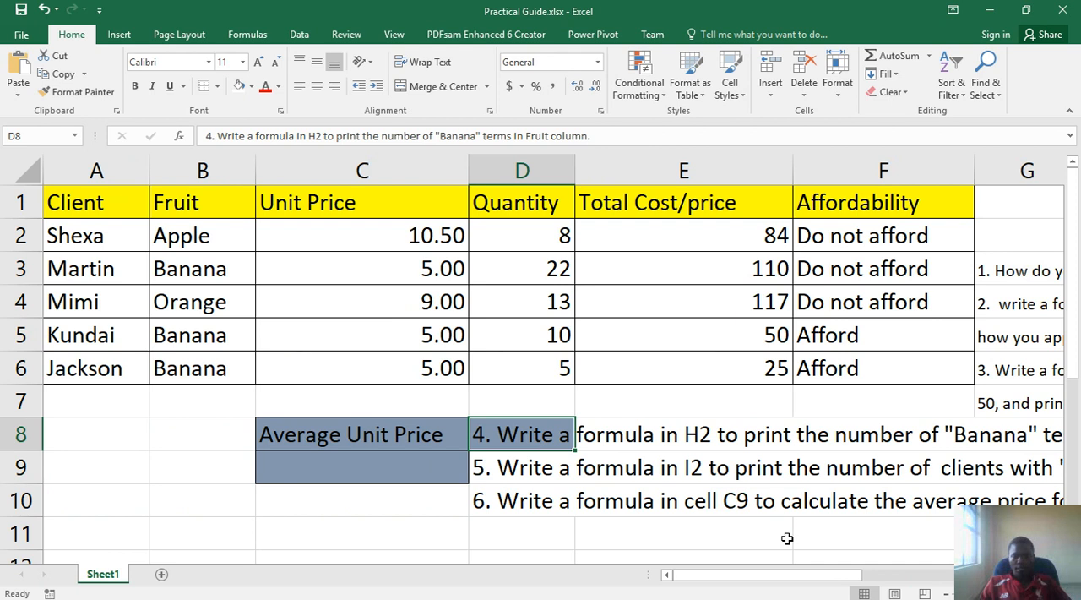
left_click_drag(789, 580, 743, 537)
left_click_drag(179, 232, 184, 367)
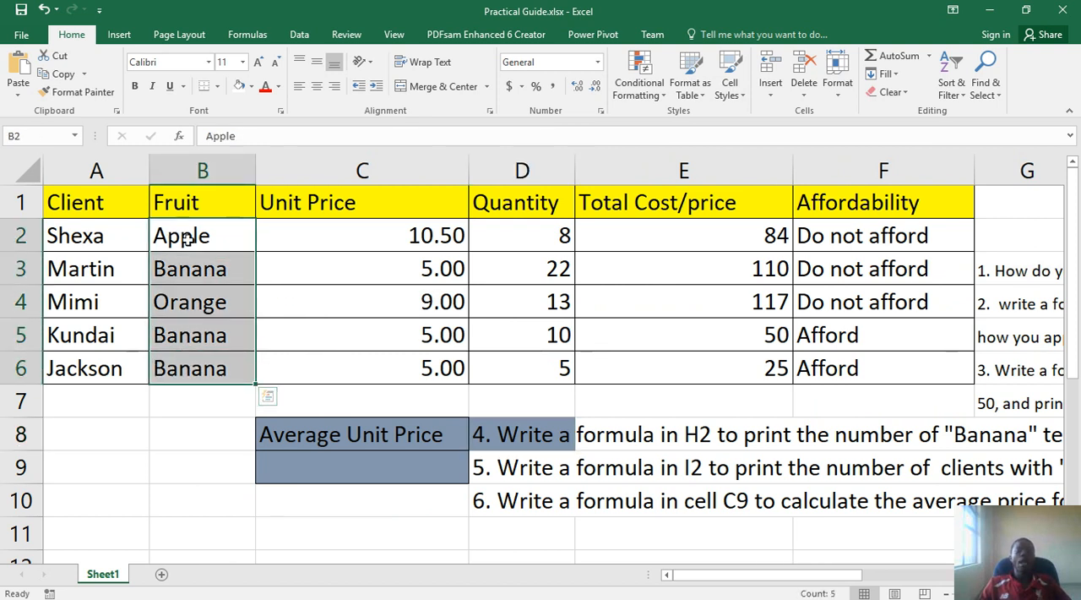
left_click(191, 272)
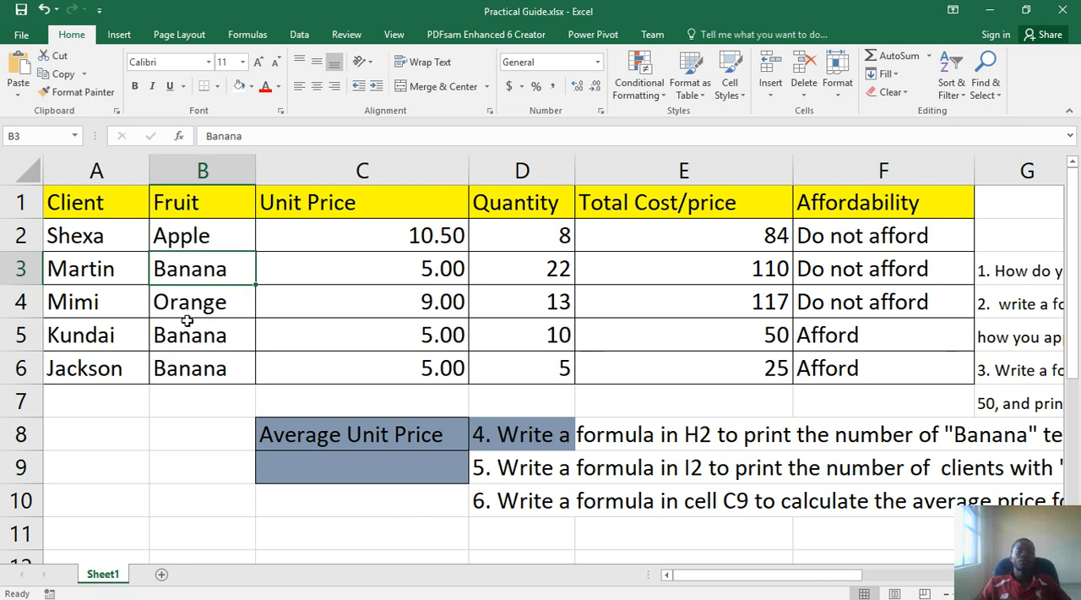
left_click(185, 334)
left_click(194, 365)
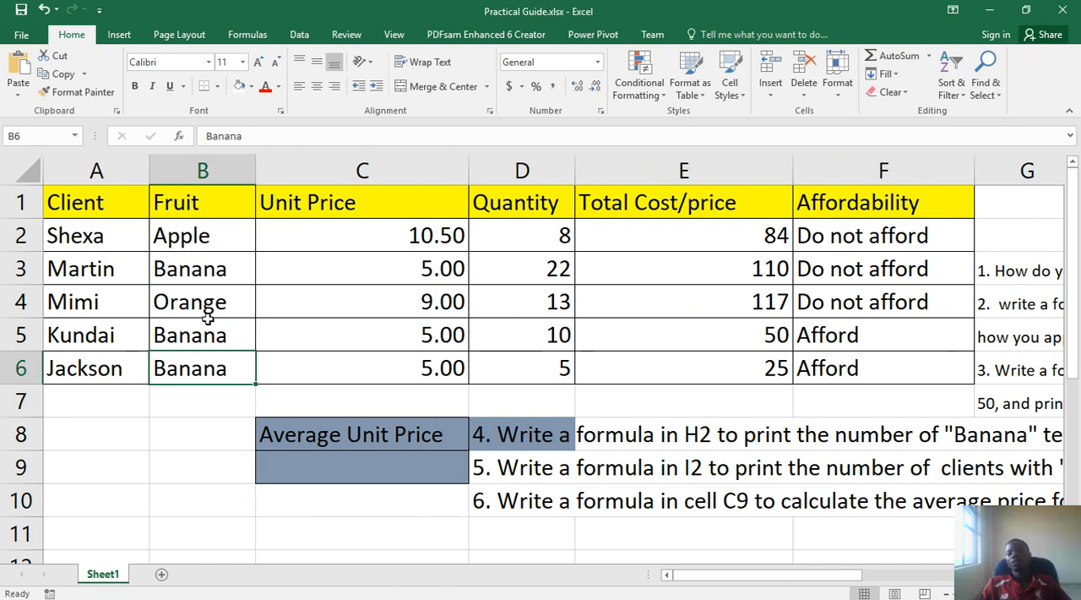
left_click(213, 275)
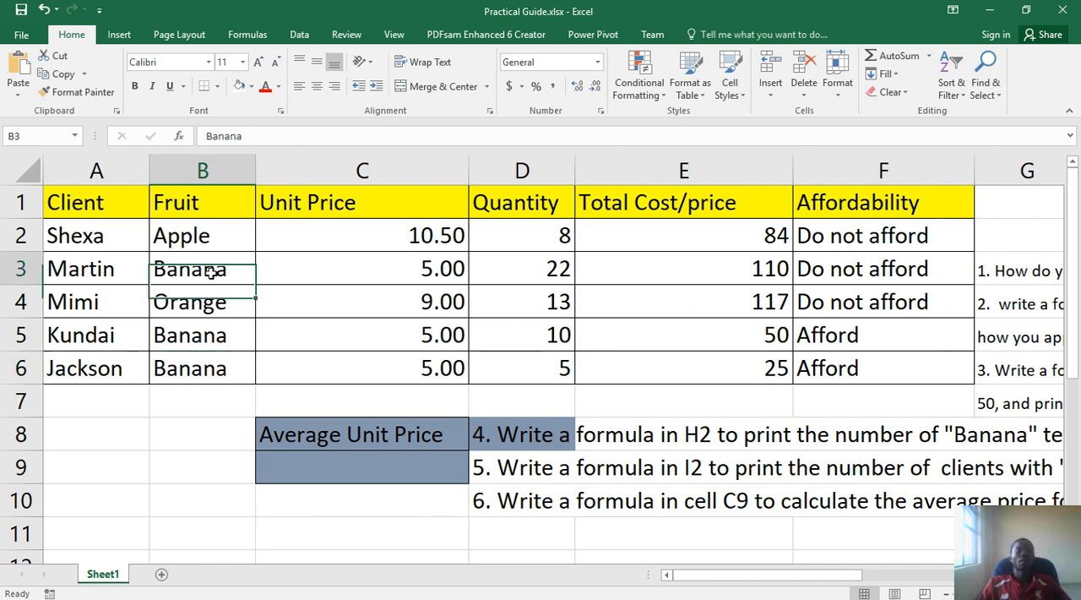
left_click(201, 335)
left_click(191, 365)
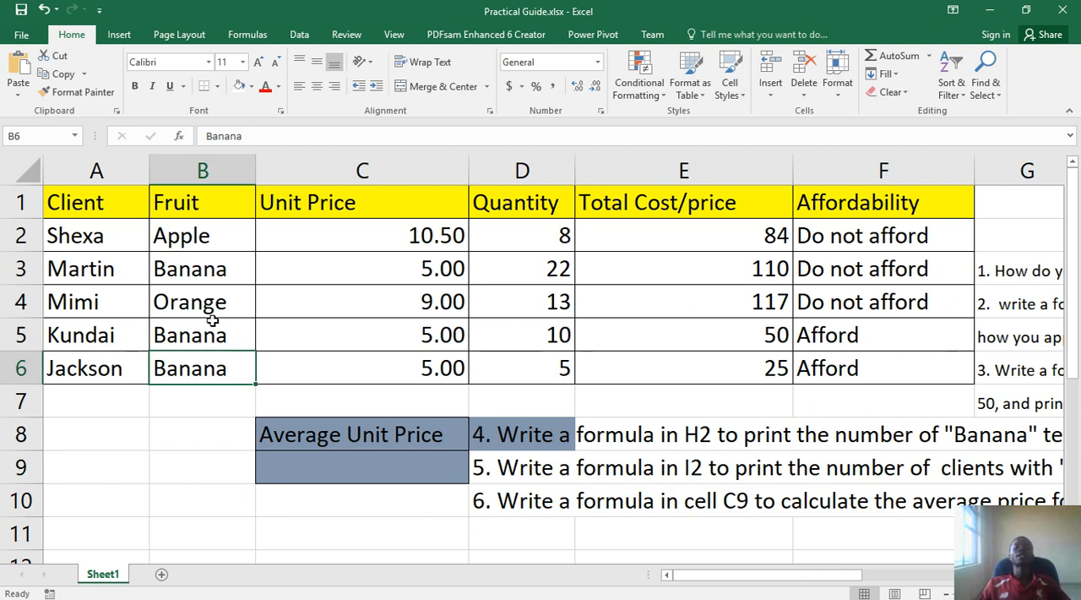
Change the fill colour of the Number of Bananas and Number of clients who afford cells, H1:I2, to white
left_click_drag(802, 574, 913, 563)
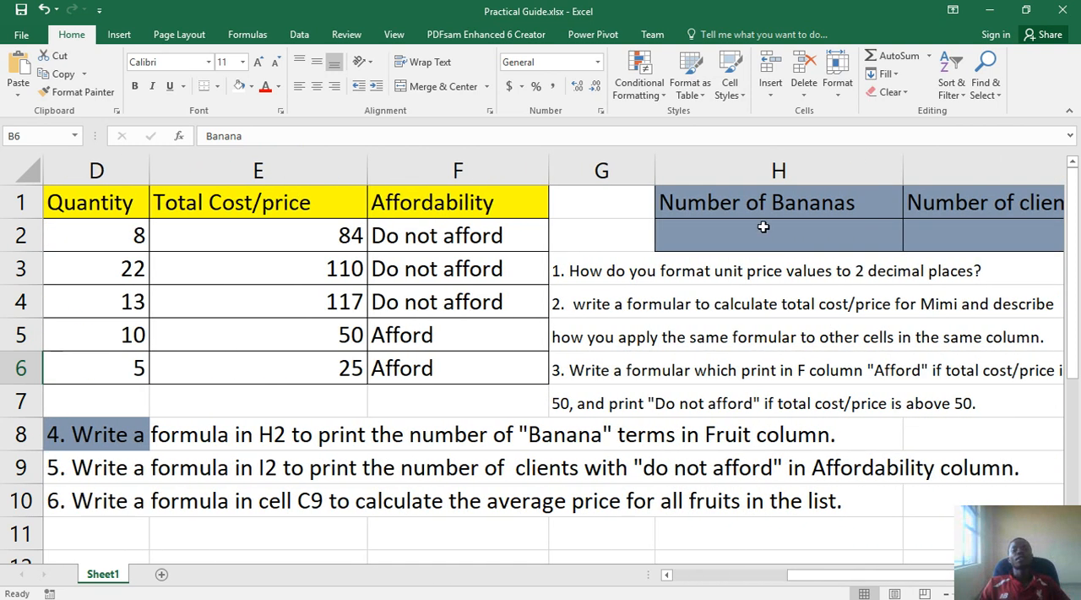
left_click_drag(722, 206, 970, 235)
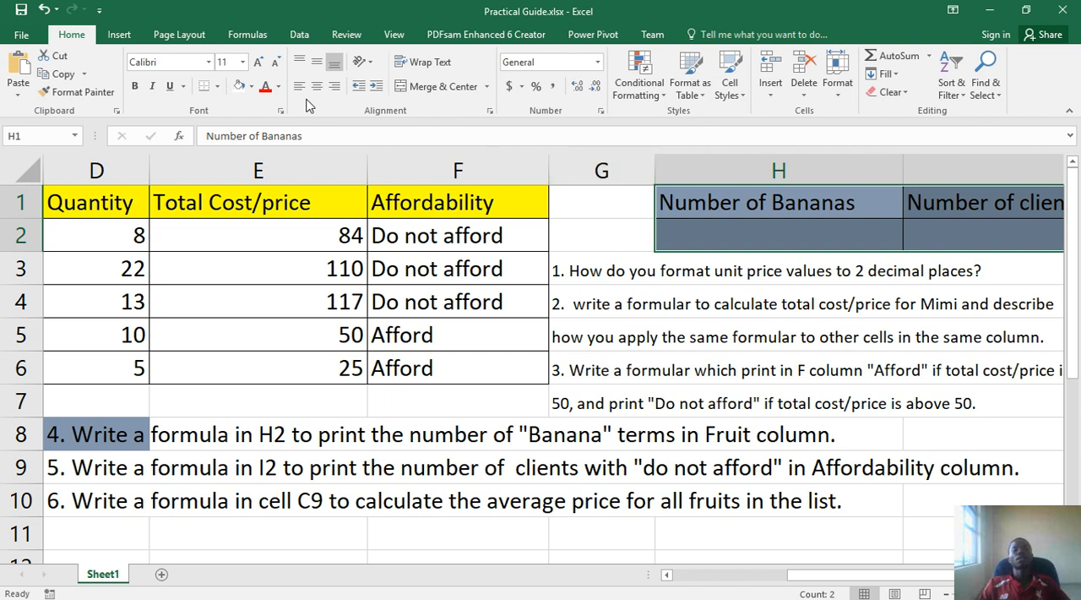
left_click(252, 87)
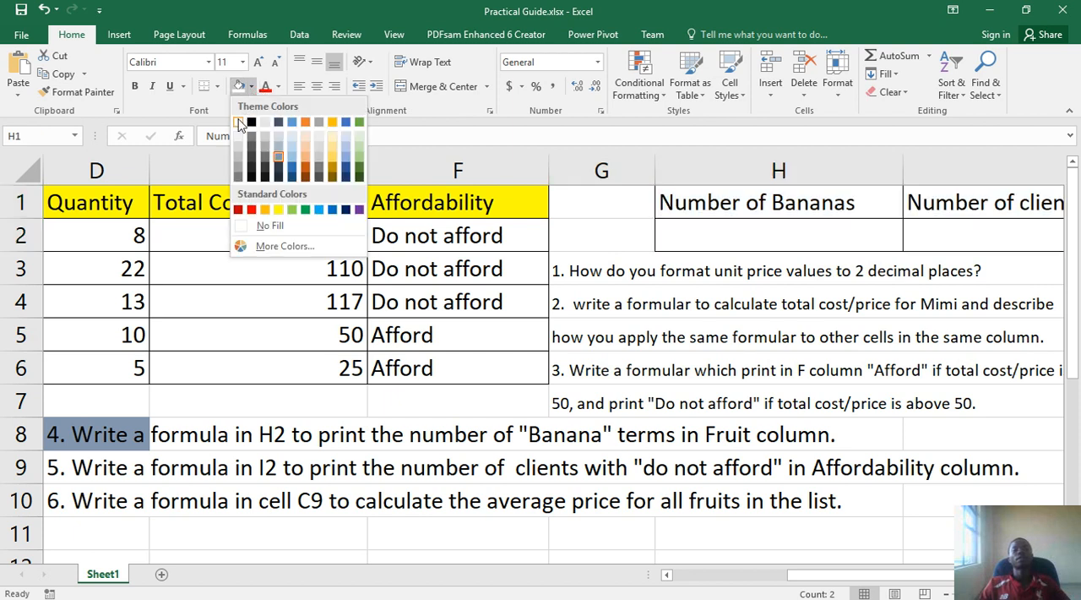
left_click(238, 122)
Fill the header cells H1 and I1 with yellow
double_click(673, 203)
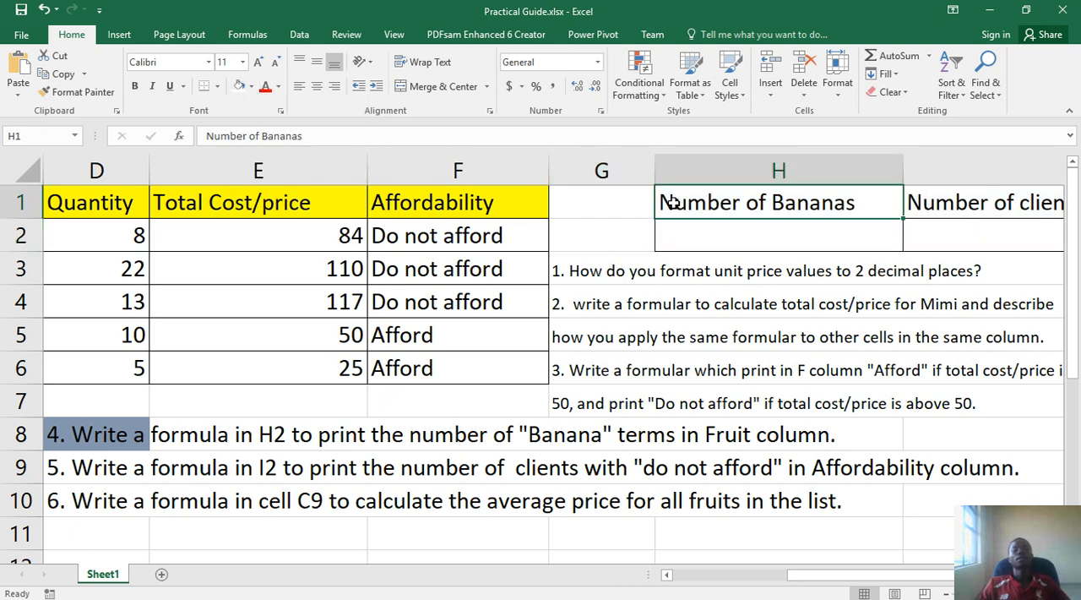
left_click_drag(673, 204, 906, 208)
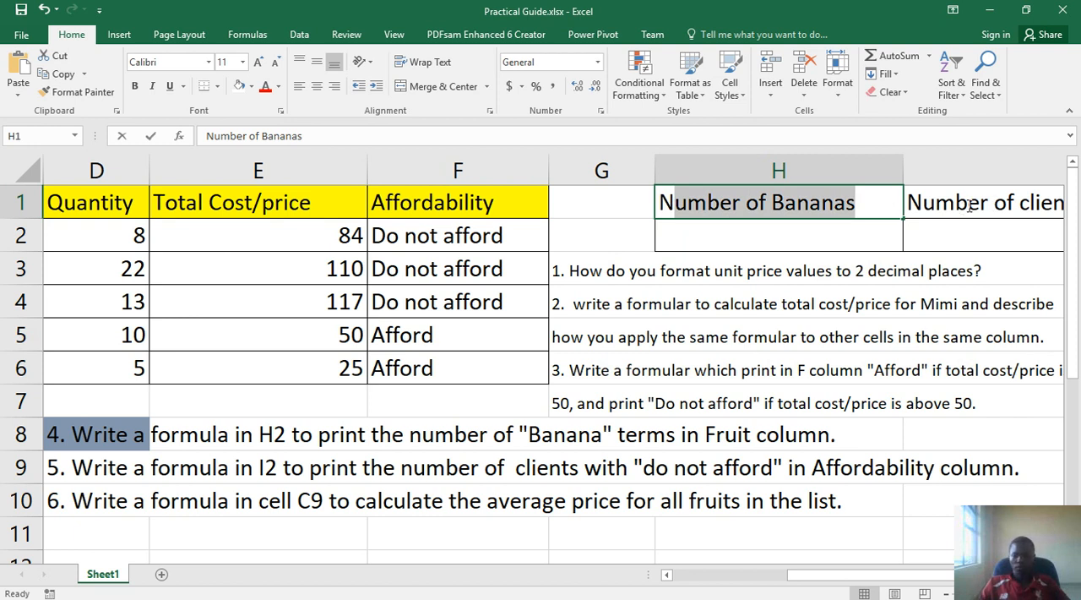
key("shift+Home")
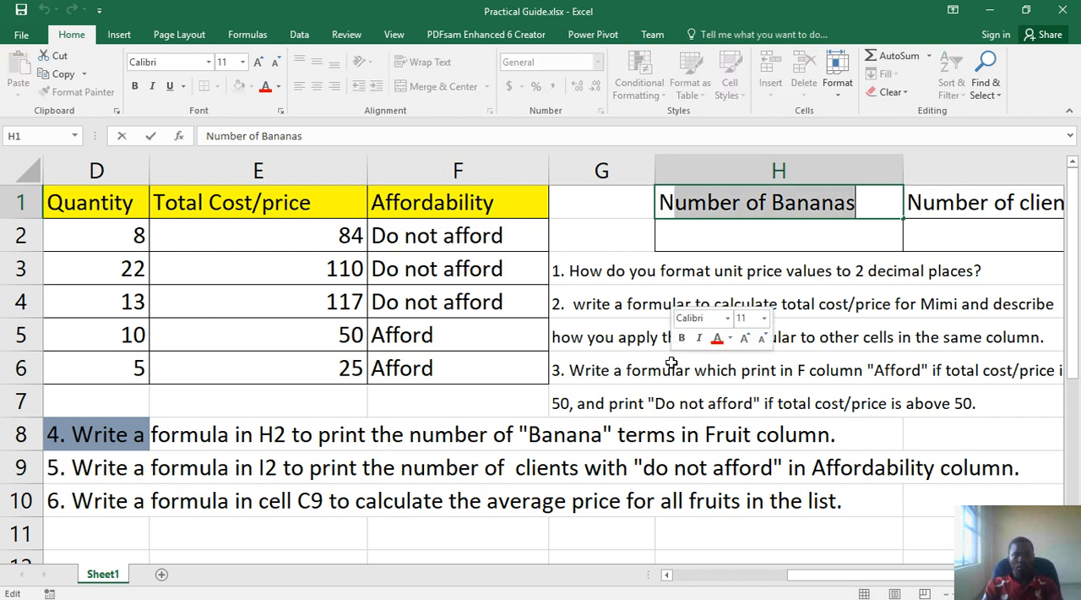
left_click(625, 201)
left_click_drag(676, 195, 925, 202)
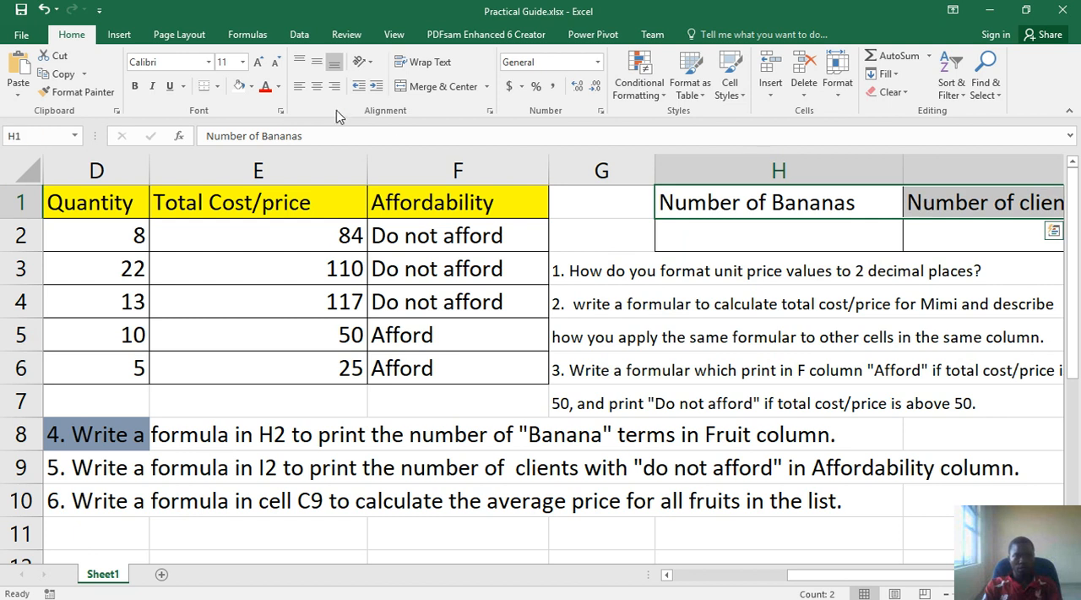
left_click(251, 86)
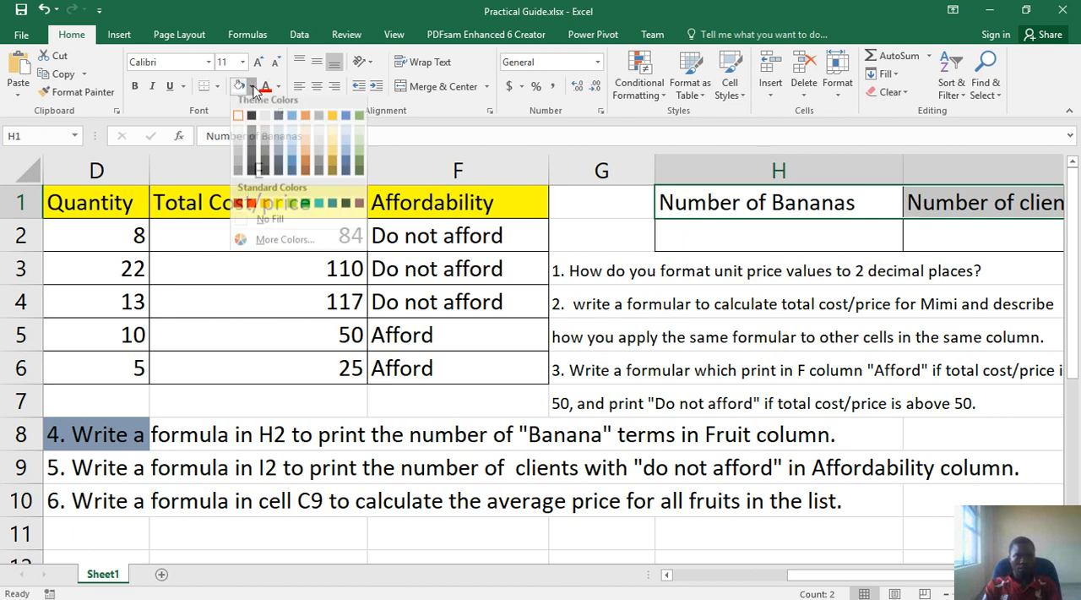
left_click(277, 209)
left_click(275, 207)
Start a formula in H2 with an equals sign using the On-Screen Keyboard, and reposition the keyboard over the sheet
left_click(721, 234)
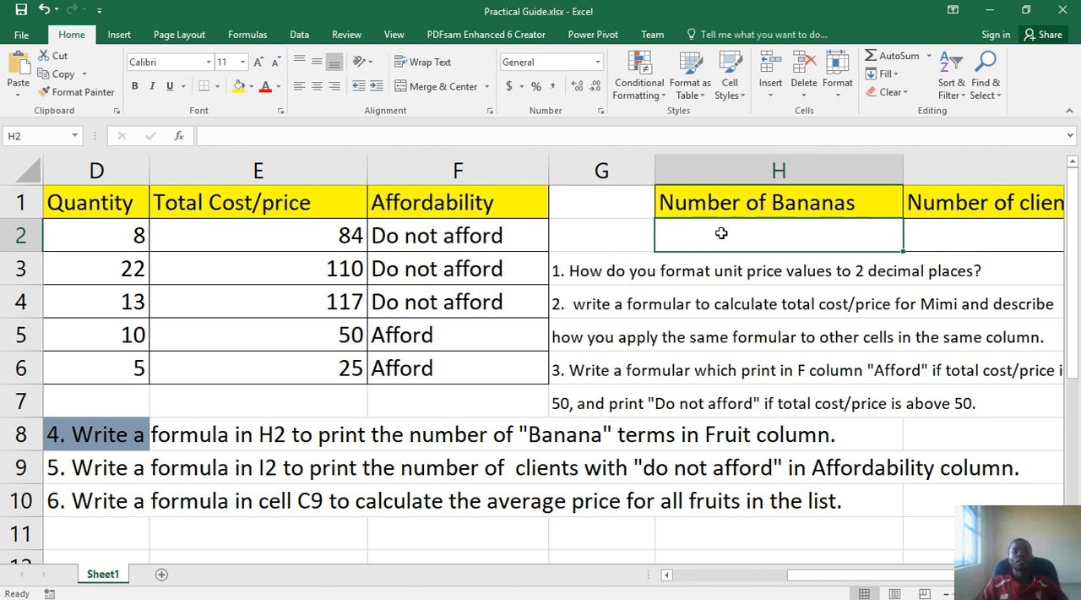
double_click(727, 230)
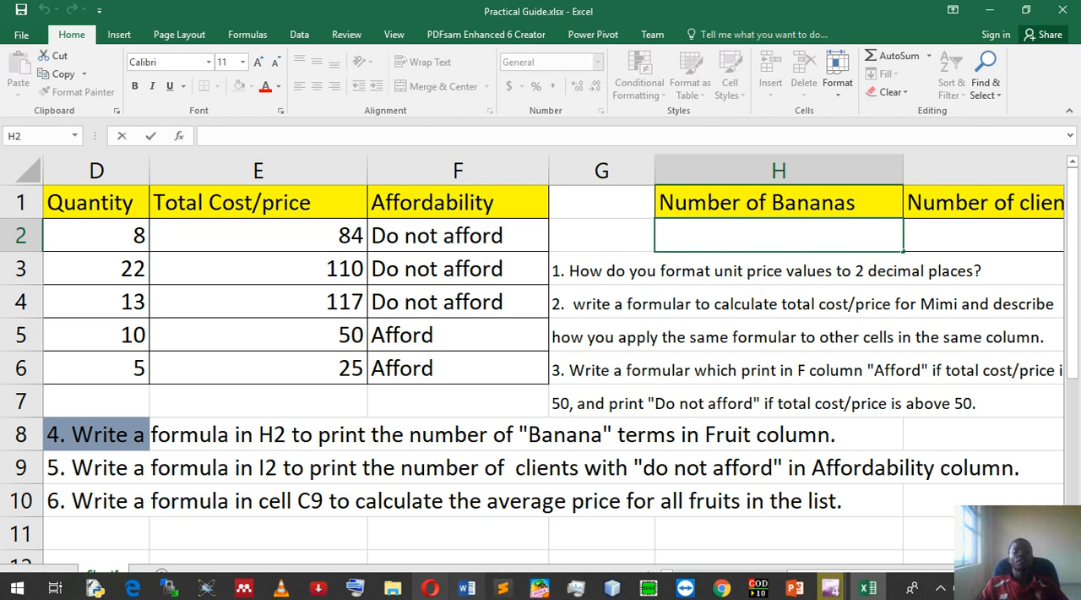
left_click(351, 591)
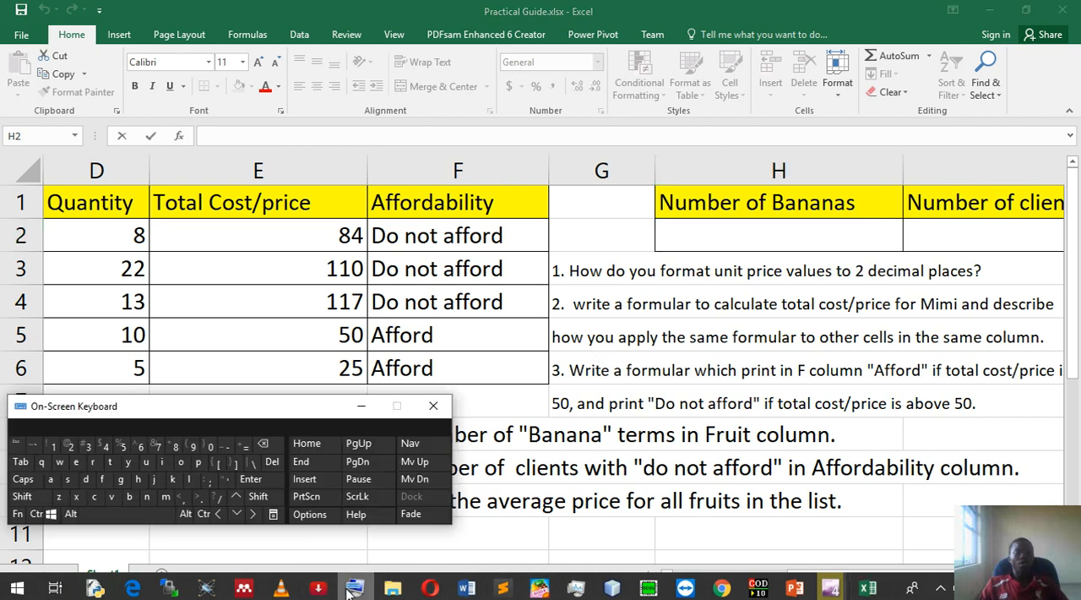
left_click(245, 446)
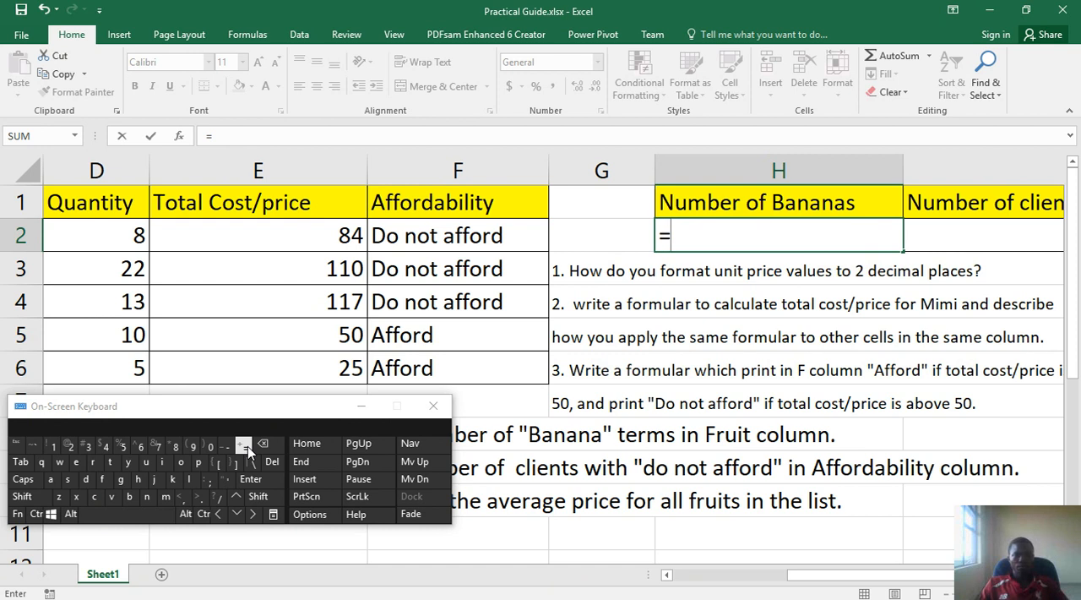
mouse_move(843, 583)
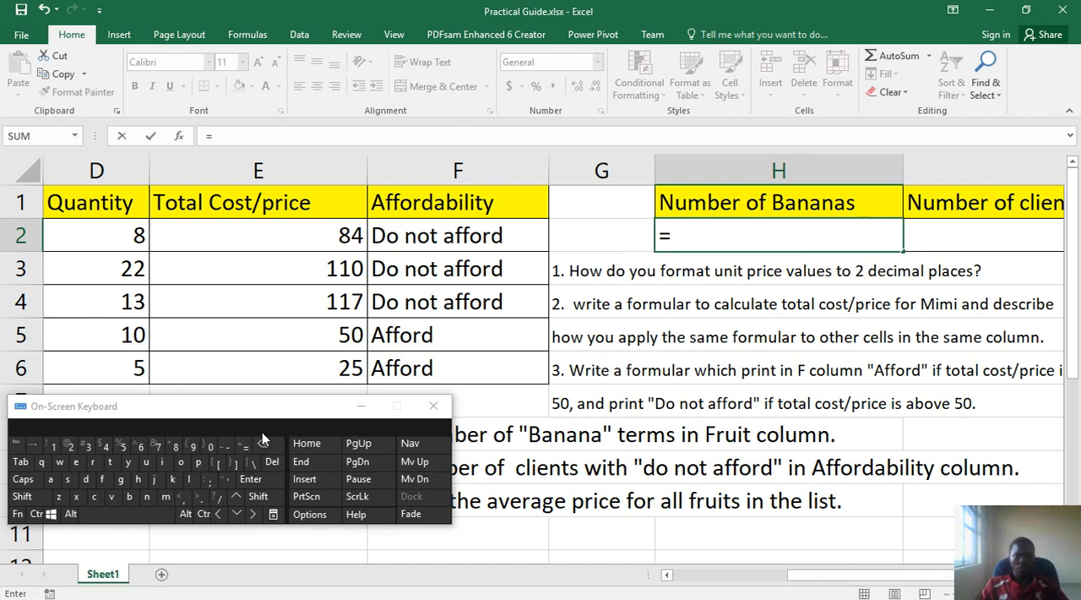
left_click_drag(248, 414, 441, 285)
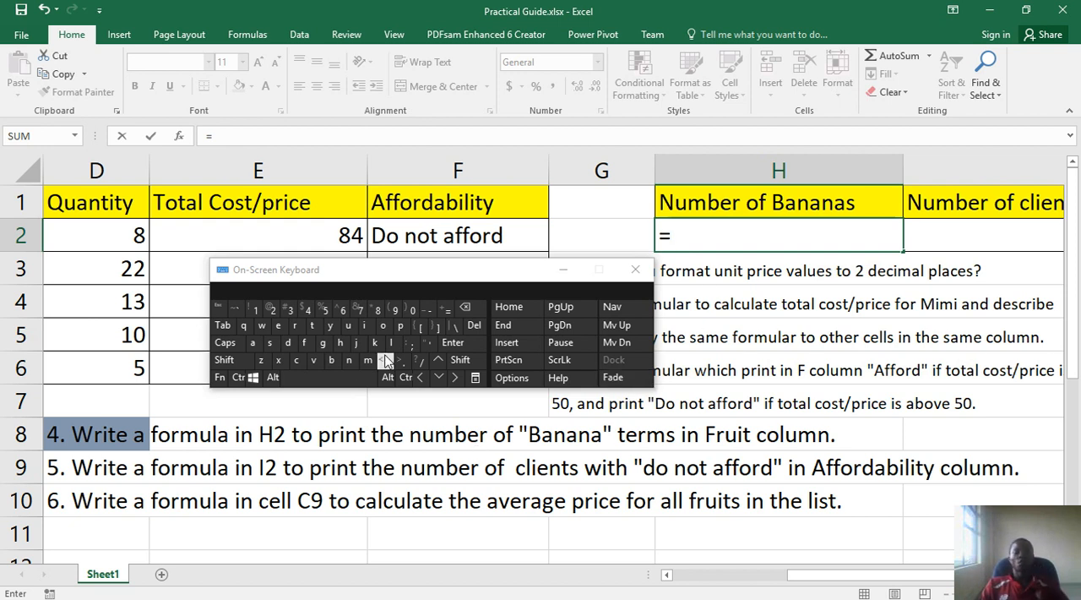
Insert the COUNTIF function into the formula in H2
left_click(300, 361)
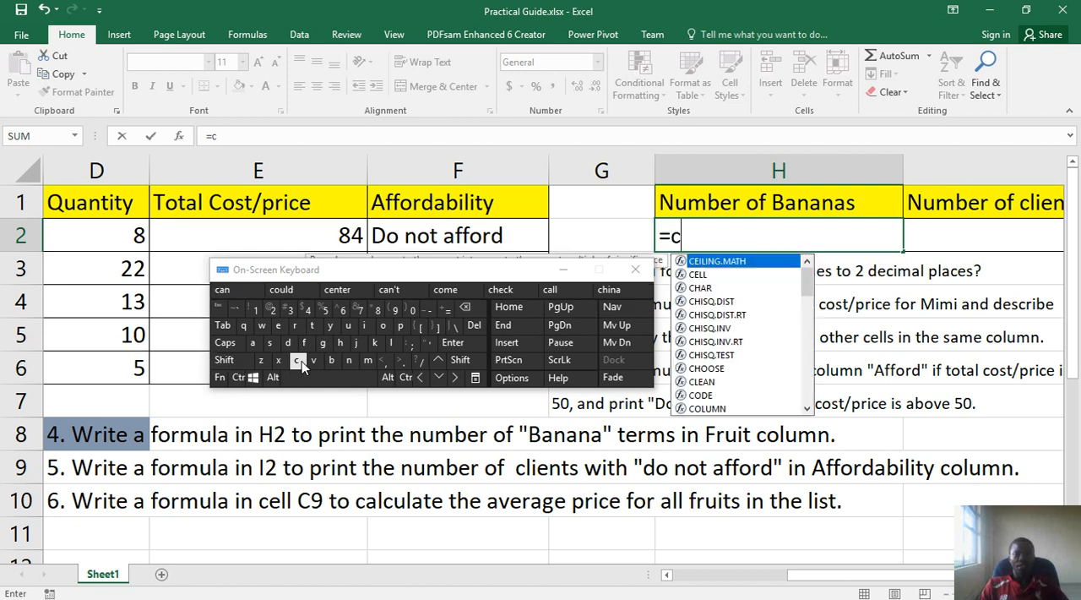
left_click(385, 328)
left_click(349, 326)
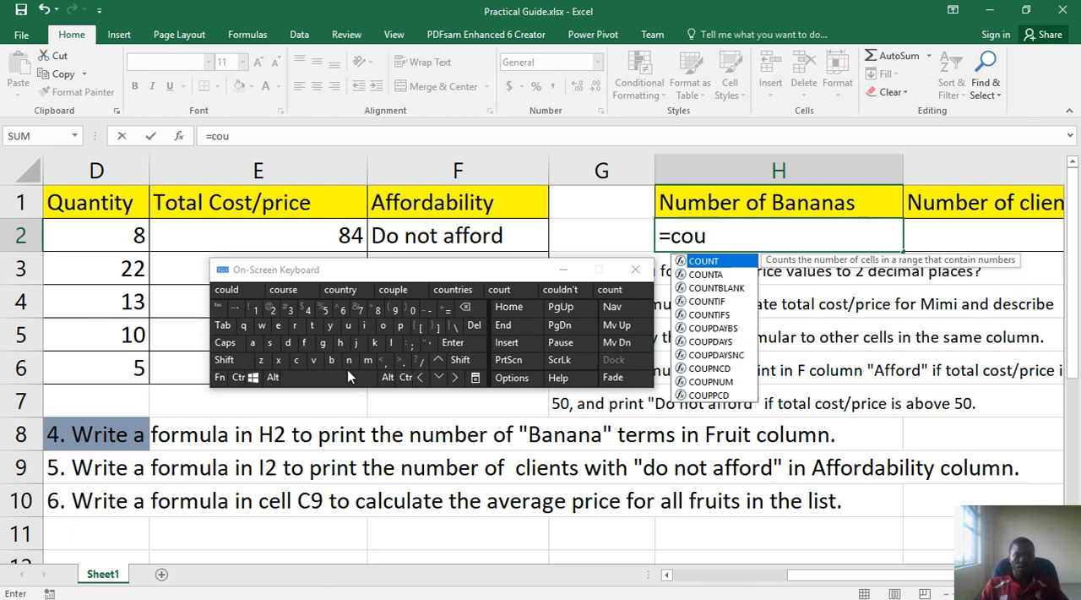
left_click(349, 362)
left_click(313, 326)
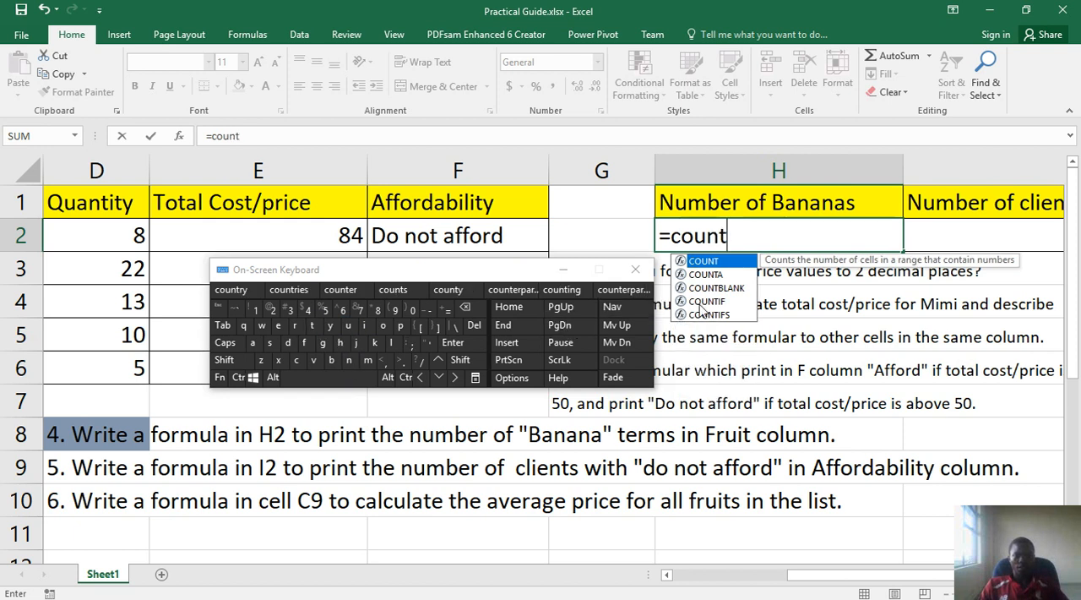
left_click(699, 303)
double_click(700, 303)
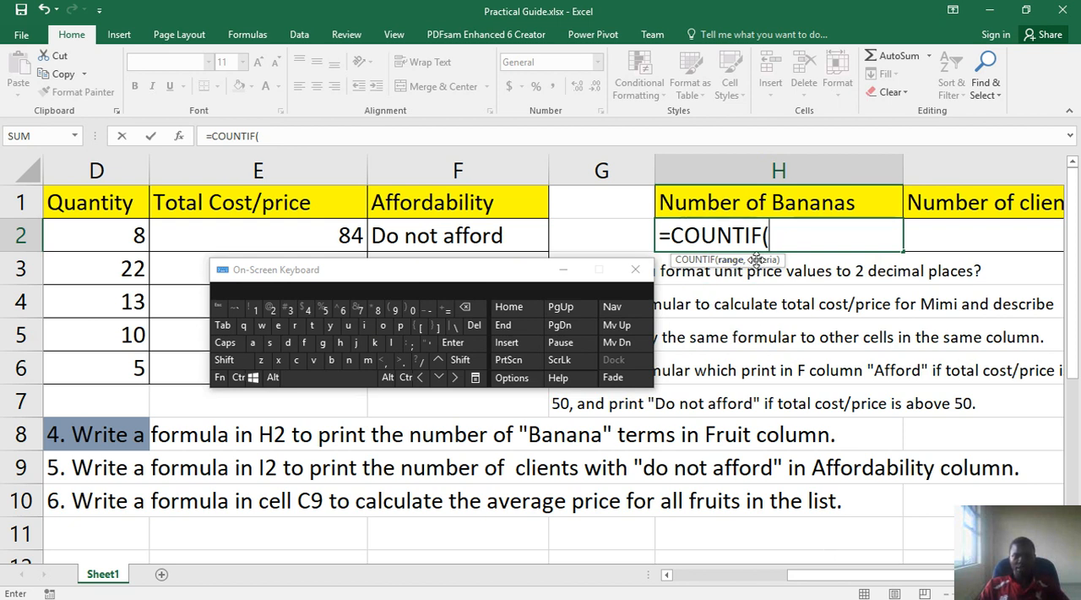
Enter the Fruit cells B2:B6 as the COUNTIF range in H2, followed by a comma, moving the On-Screen Keyboard clear of the Fruit column
left_click_drag(833, 579, 752, 583)
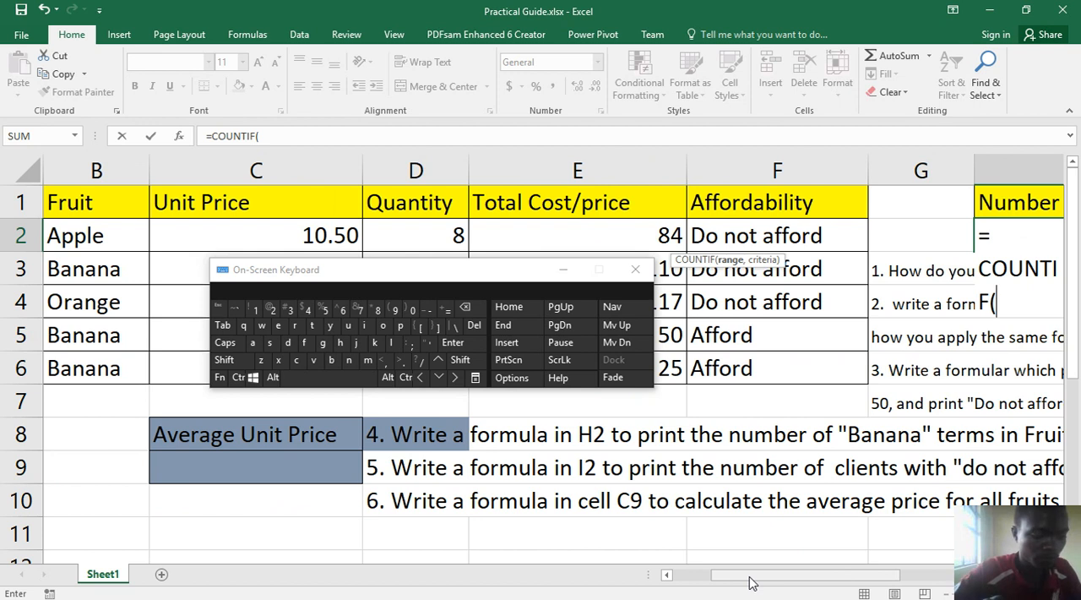
key("ctrl+shift")
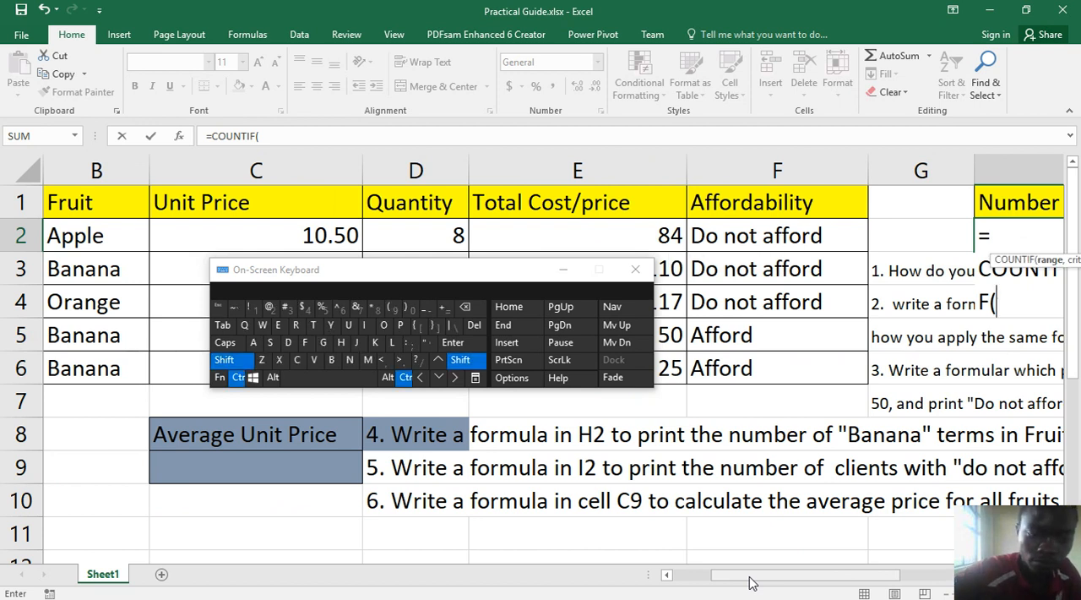
left_click_drag(763, 577, 839, 559)
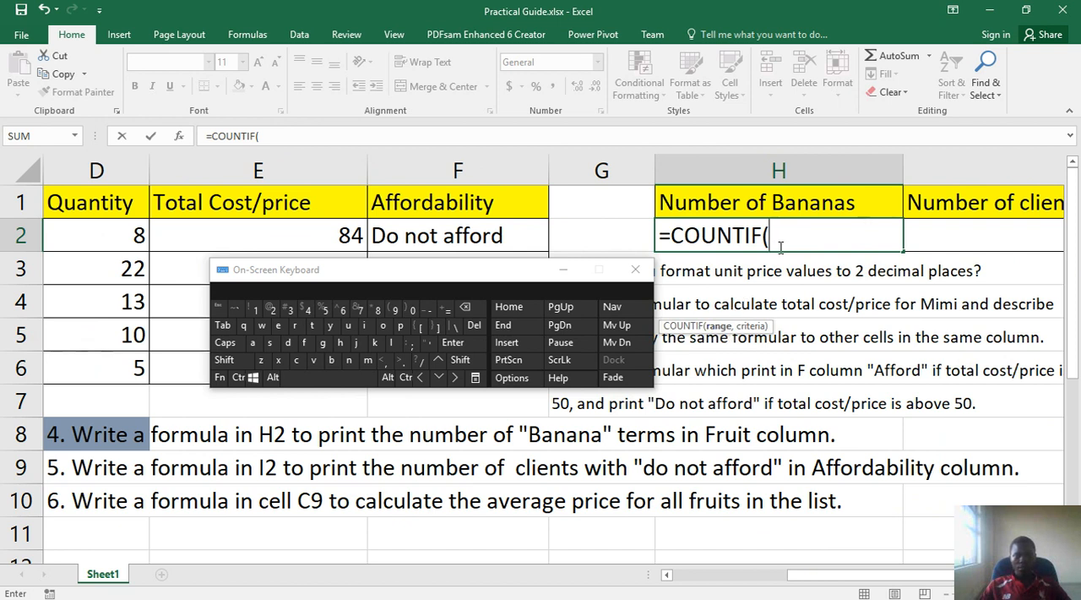
left_click_drag(802, 582, 655, 583)
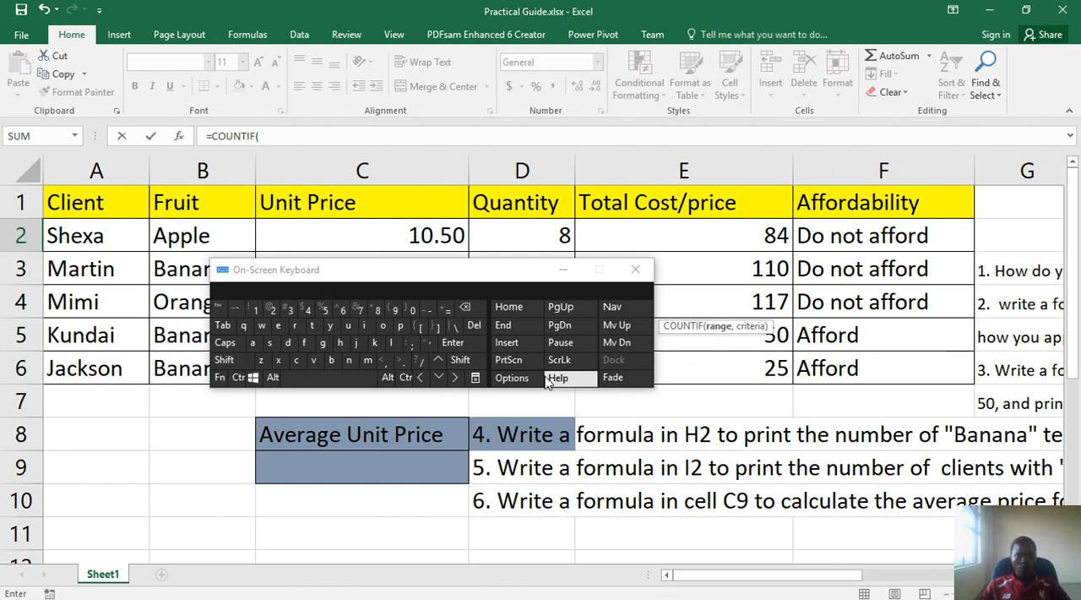
left_click_drag(423, 285, 573, 289)
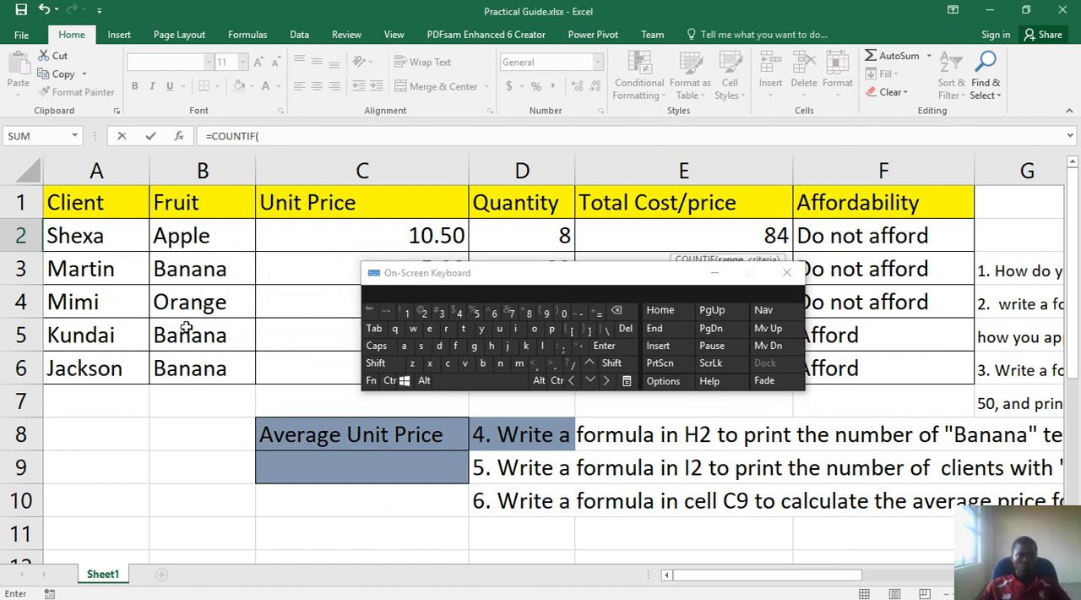
left_click_drag(761, 577, 971, 573)
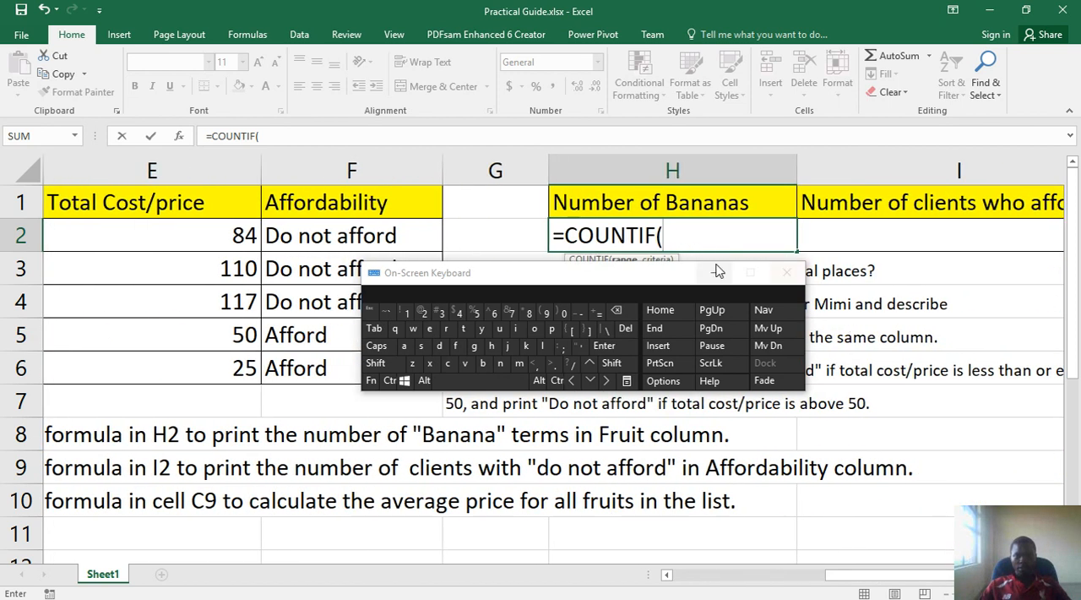
left_click(481, 363)
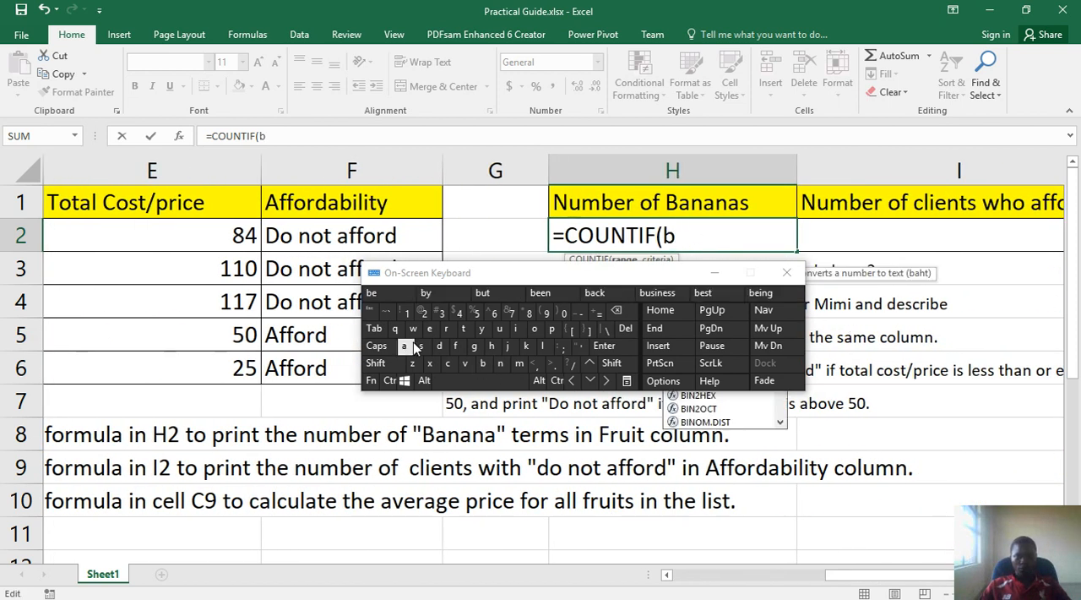
left_click(423, 315)
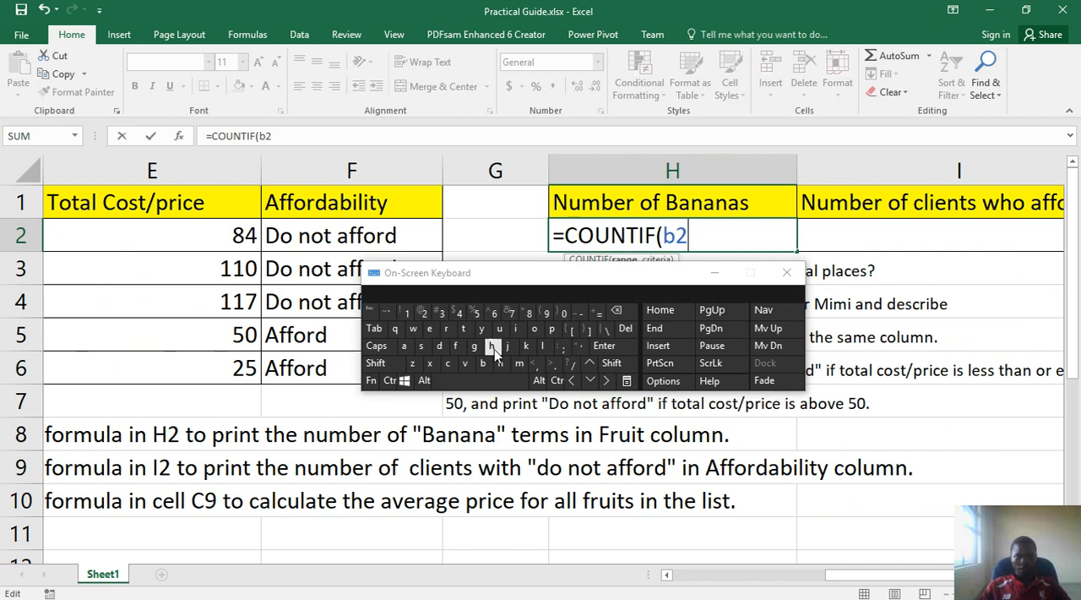
left_click(613, 363)
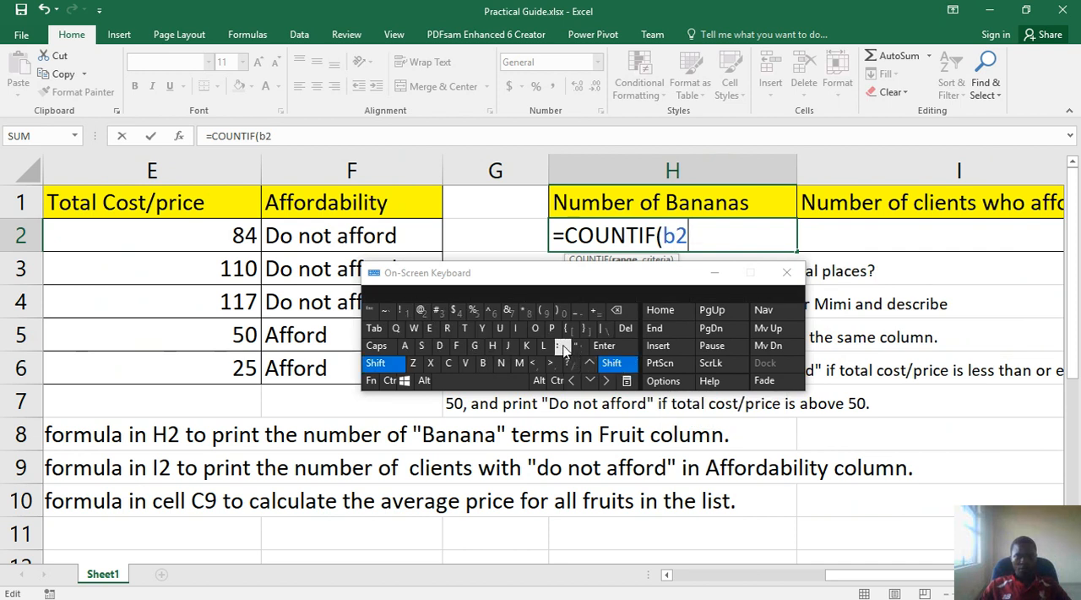
left_click(563, 347)
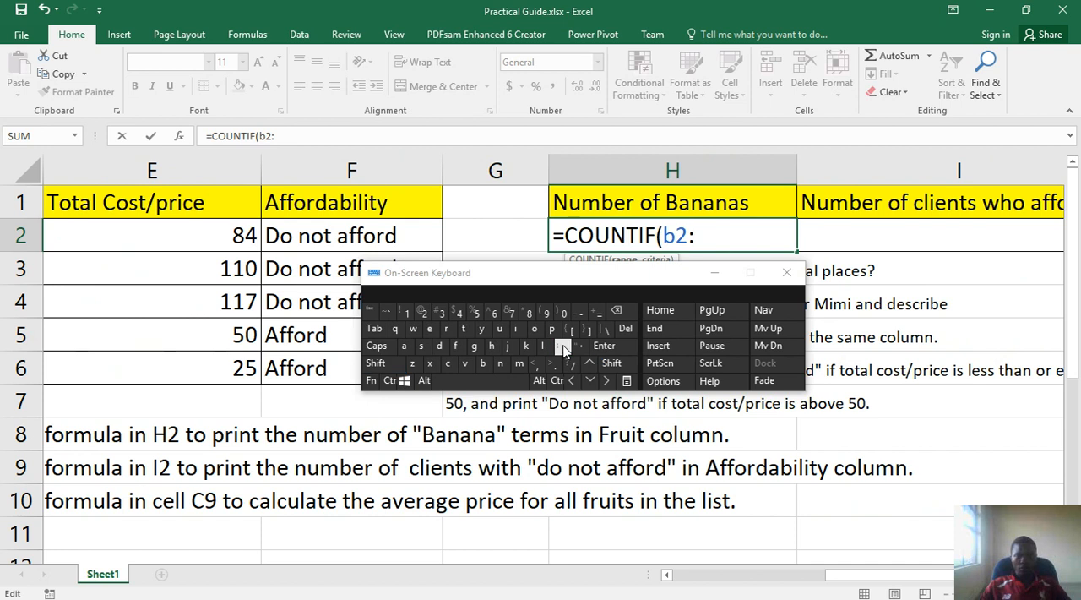
left_click(612, 363)
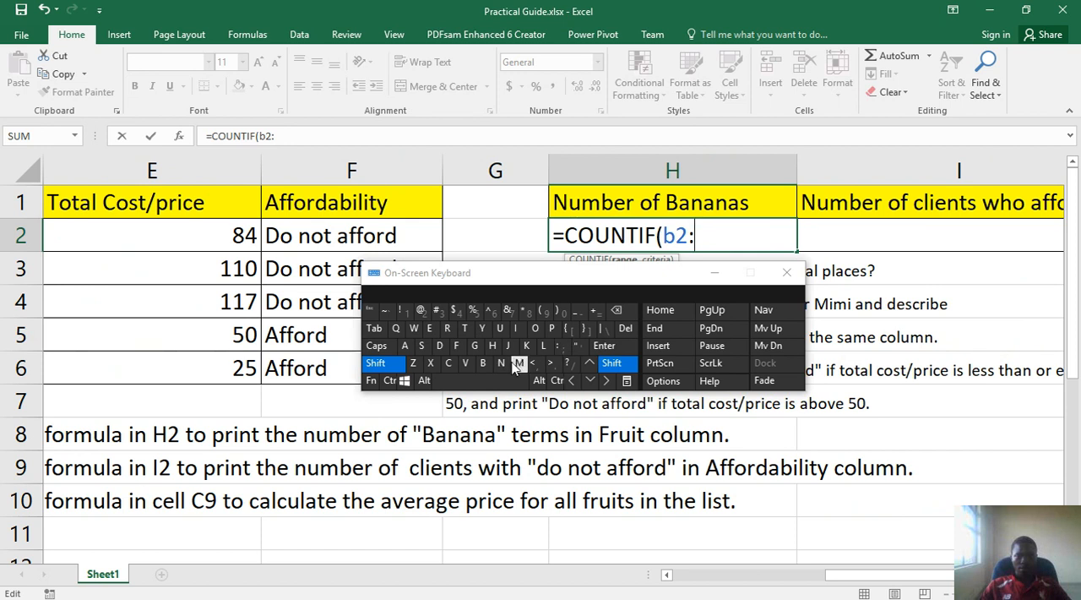
left_click(484, 363)
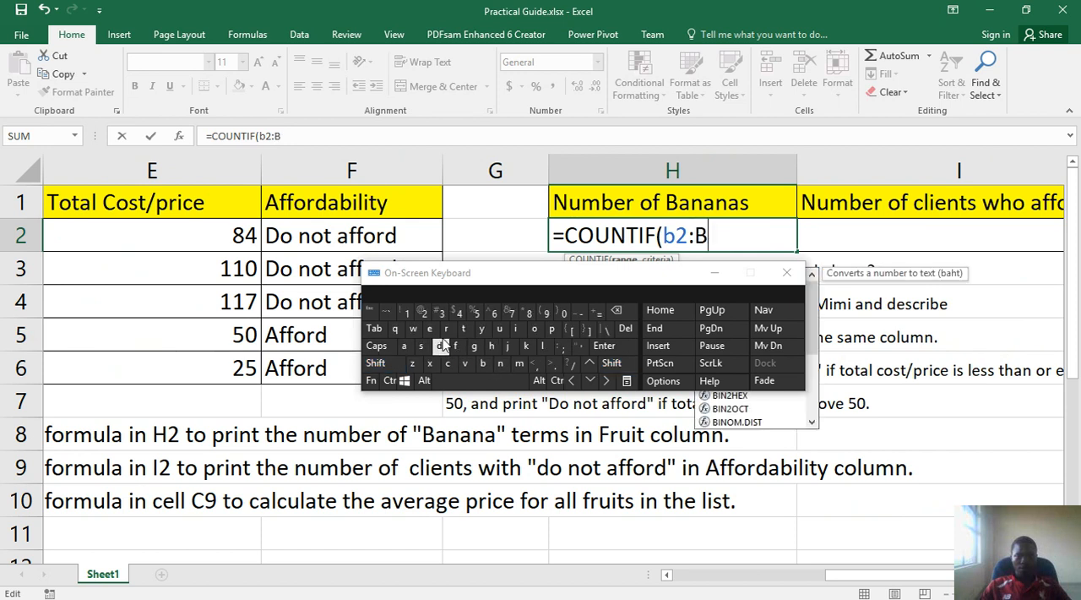
left_click(493, 314)
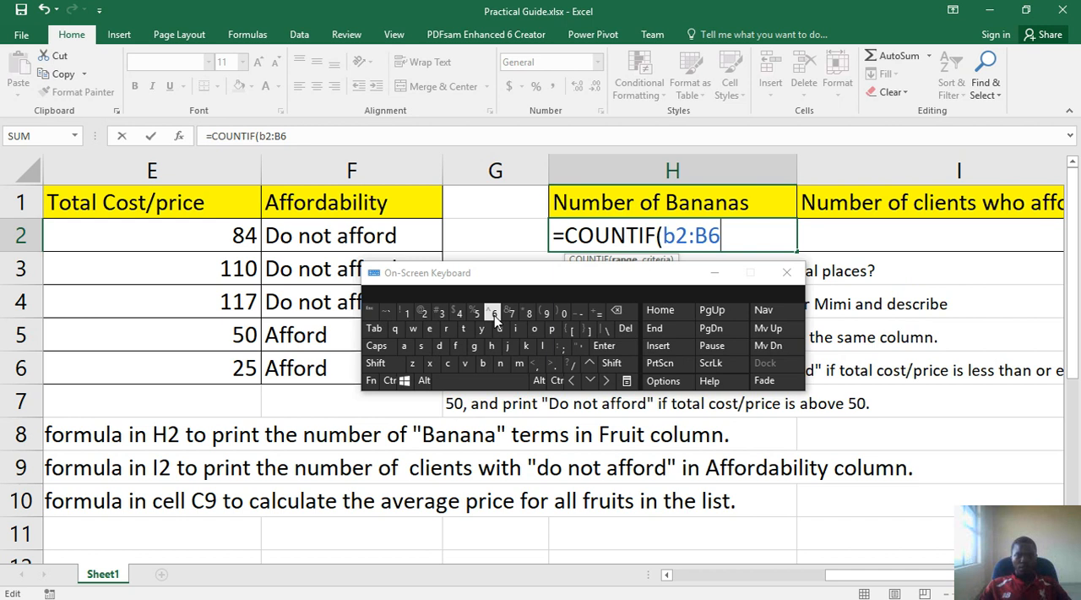
left_click(542, 365)
Add an opening quotation mark and the criterion text Banana after the range in the H2 formula, with the On-Screen Keyboard moved lower
left_click_drag(619, 282, 621, 329)
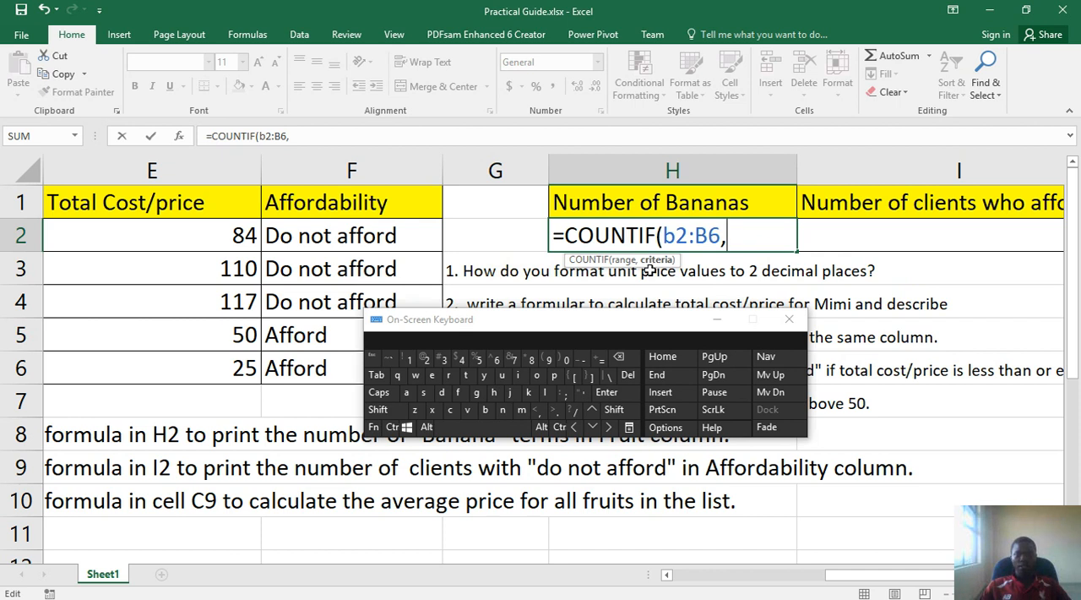
left_click(614, 409)
left_click(581, 393)
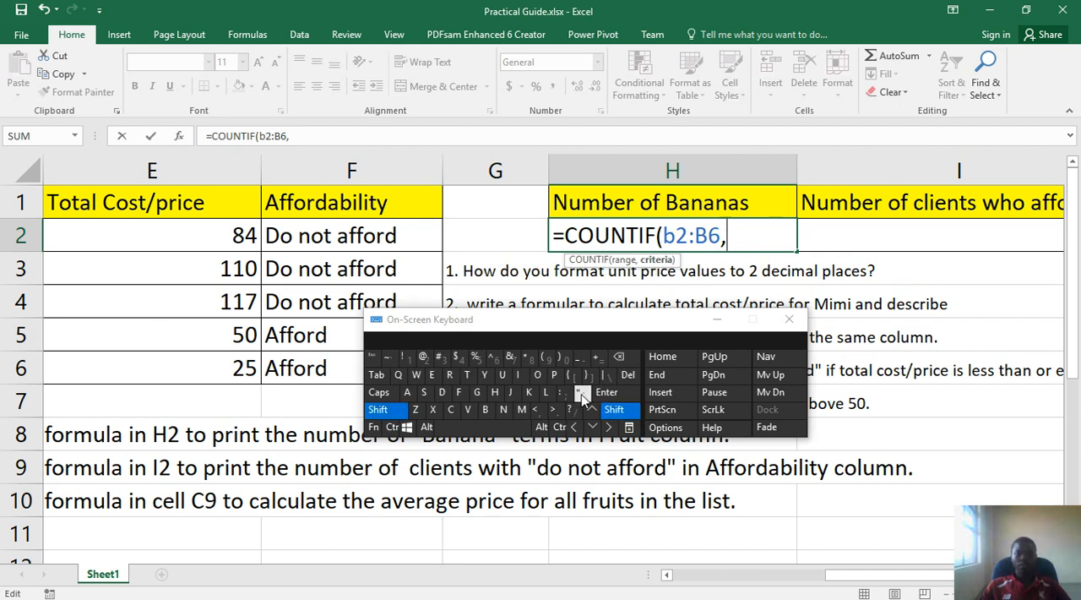
left_click(378, 411)
left_click(485, 410)
left_click(407, 394)
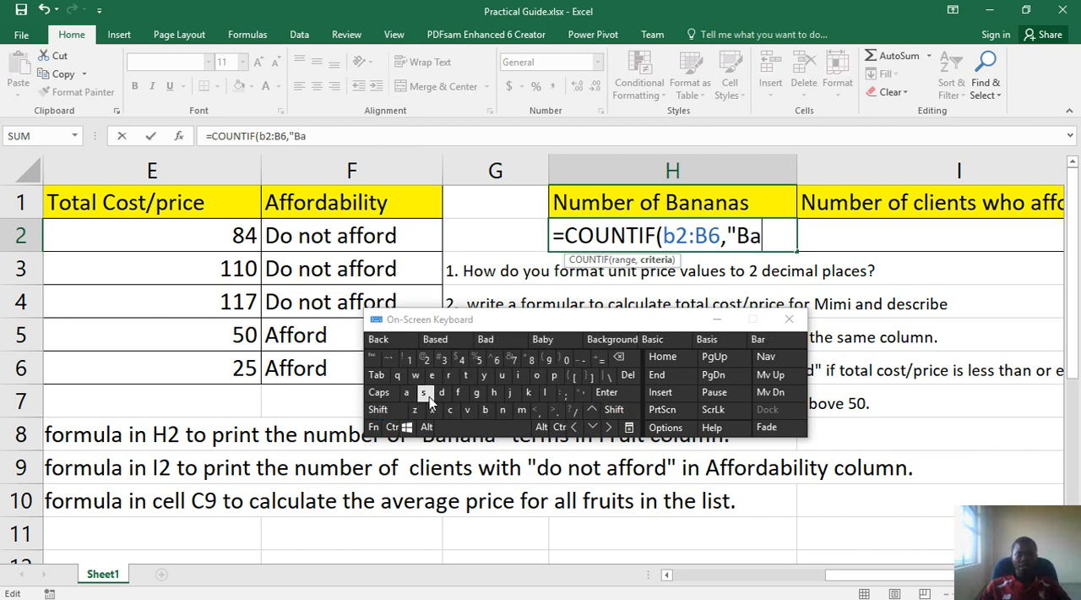
left_click(504, 411)
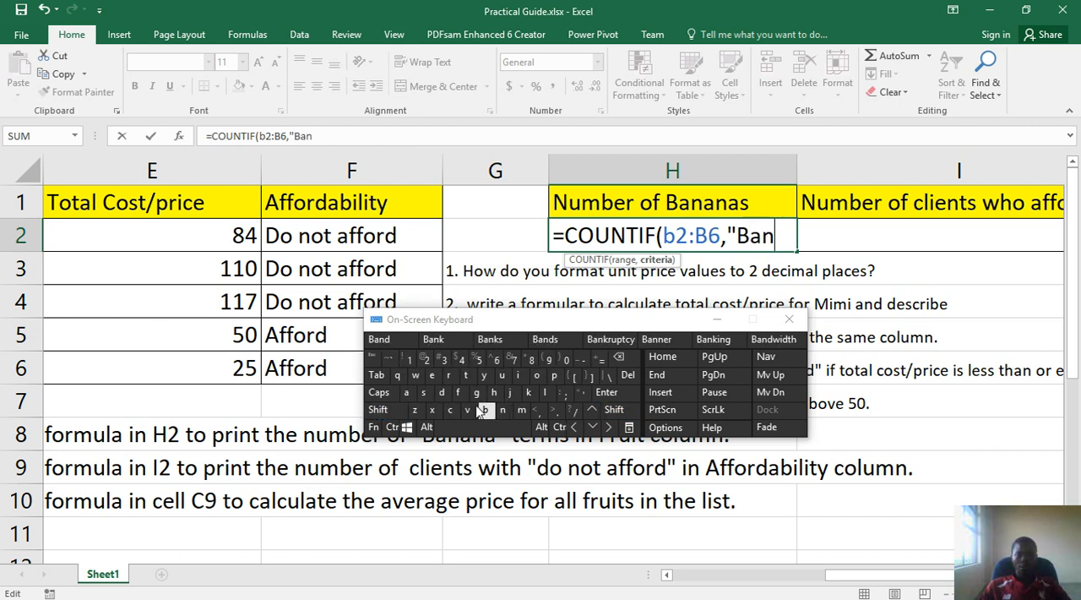
left_click(407, 393)
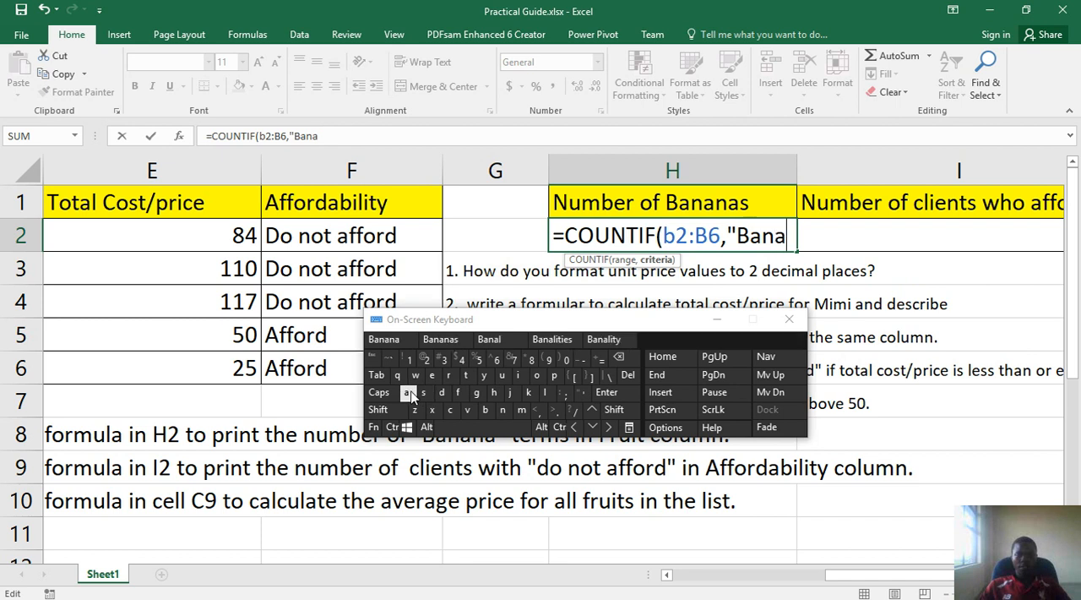
key("ctrl+shift")
left_click(512, 409)
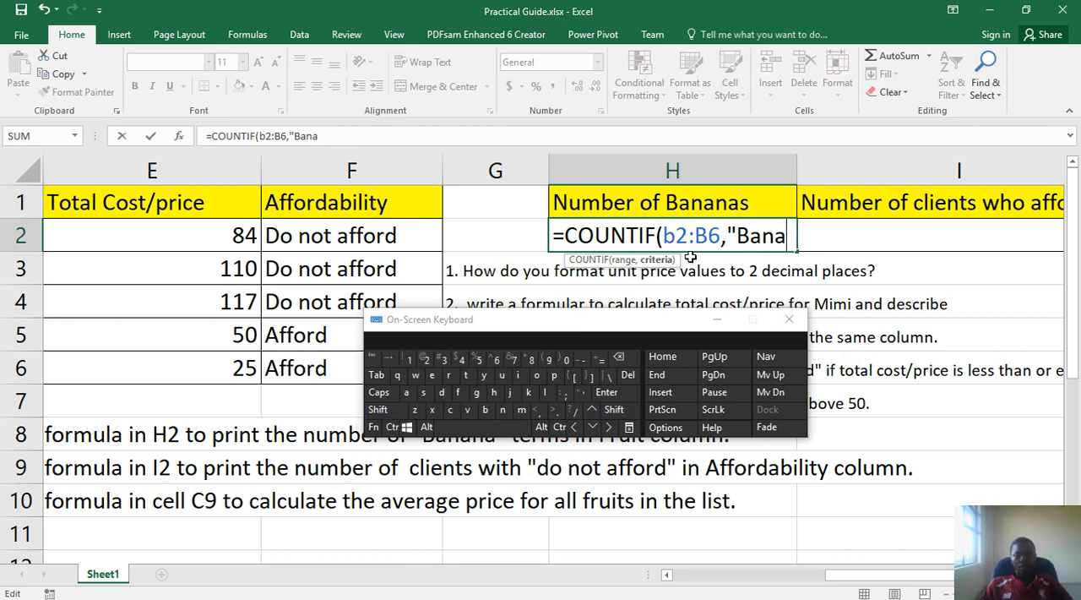
left_click(503, 410)
left_click(409, 393)
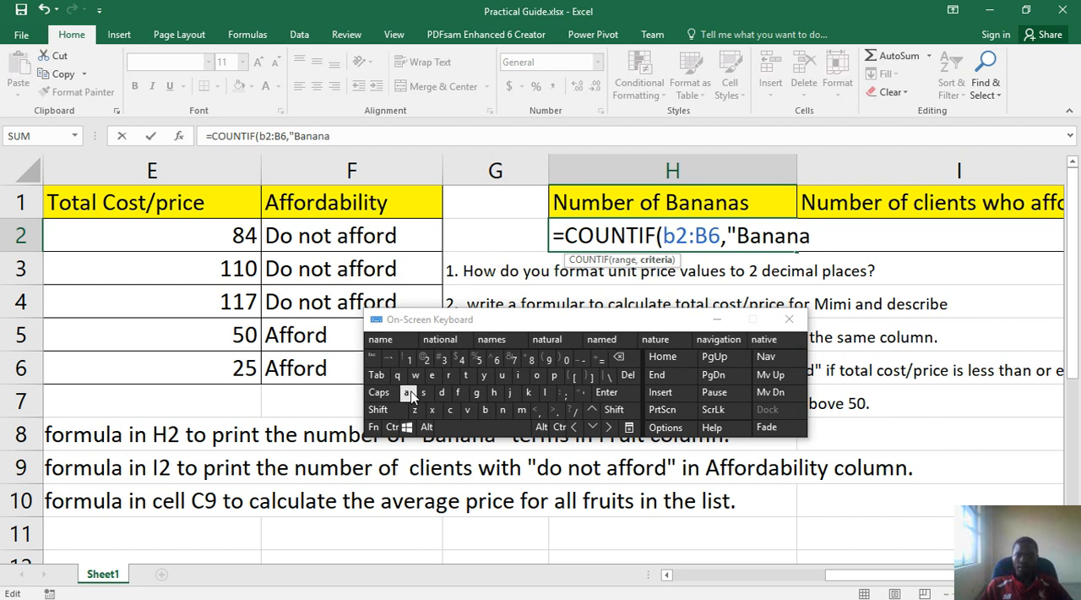
Close the quotation mark and the parenthesis of the COUNTIF formula and commit it in H2
left_click(614, 410)
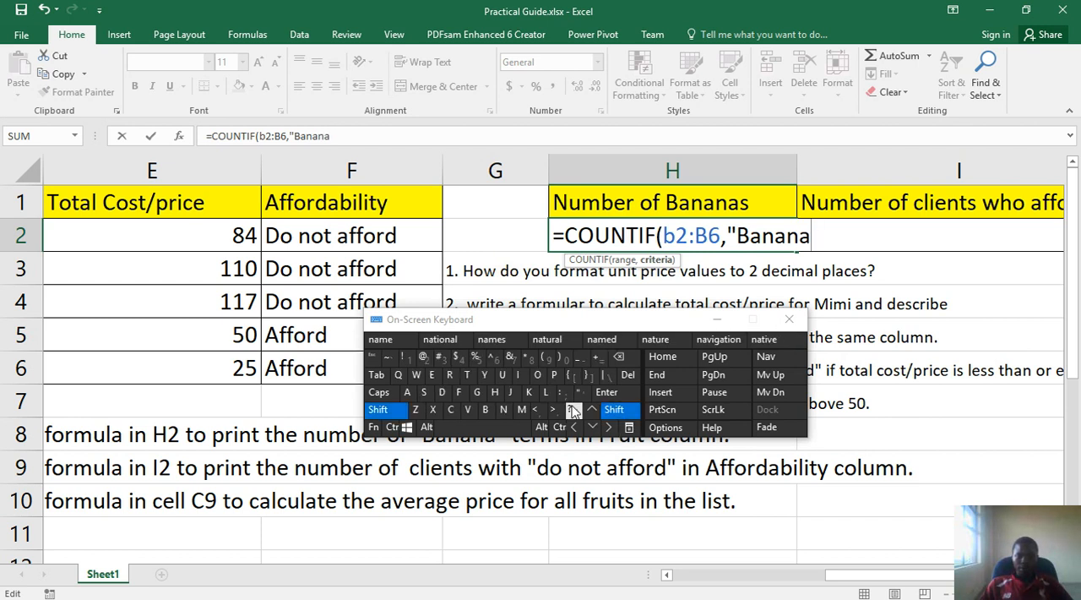
left_click(583, 393)
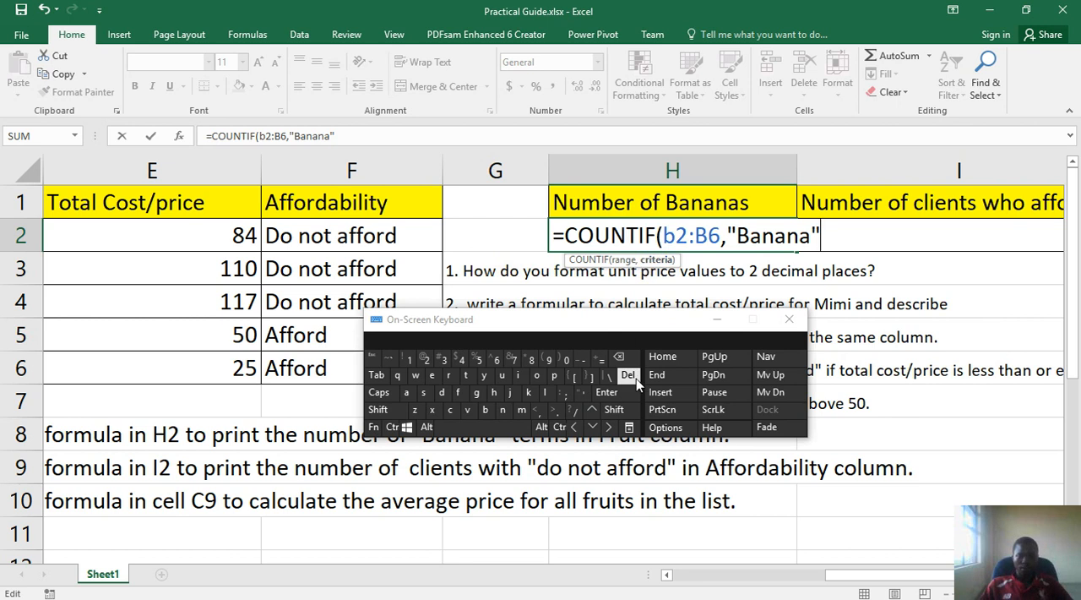
left_click(559, 361)
left_click(626, 393)
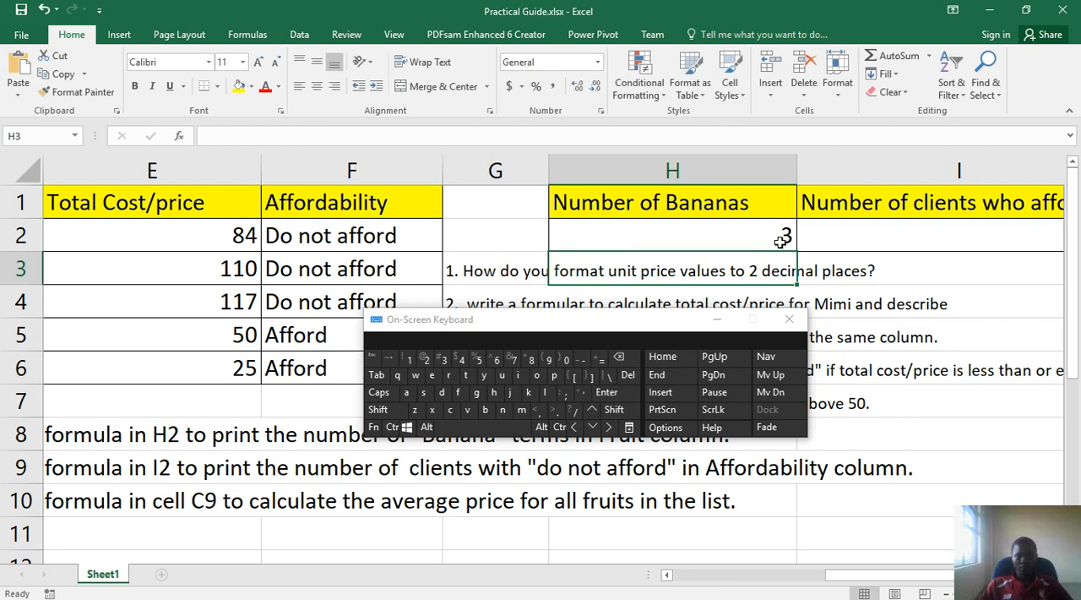
Check the COUNTIF result against the Banana entries in B3, B5 and B6 of the Fruit column
left_click(757, 572)
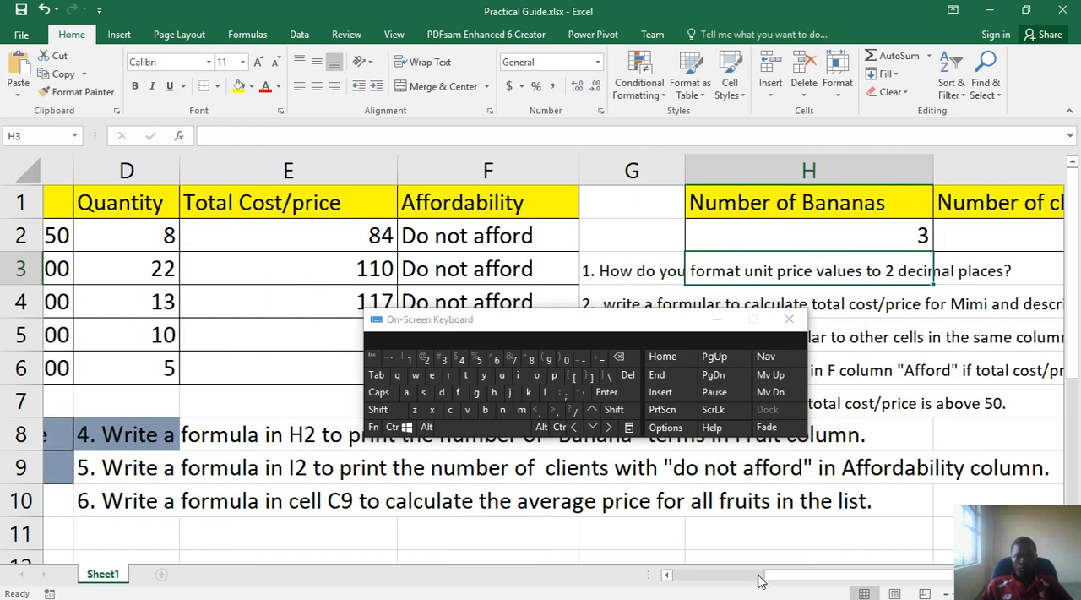
left_click(213, 279)
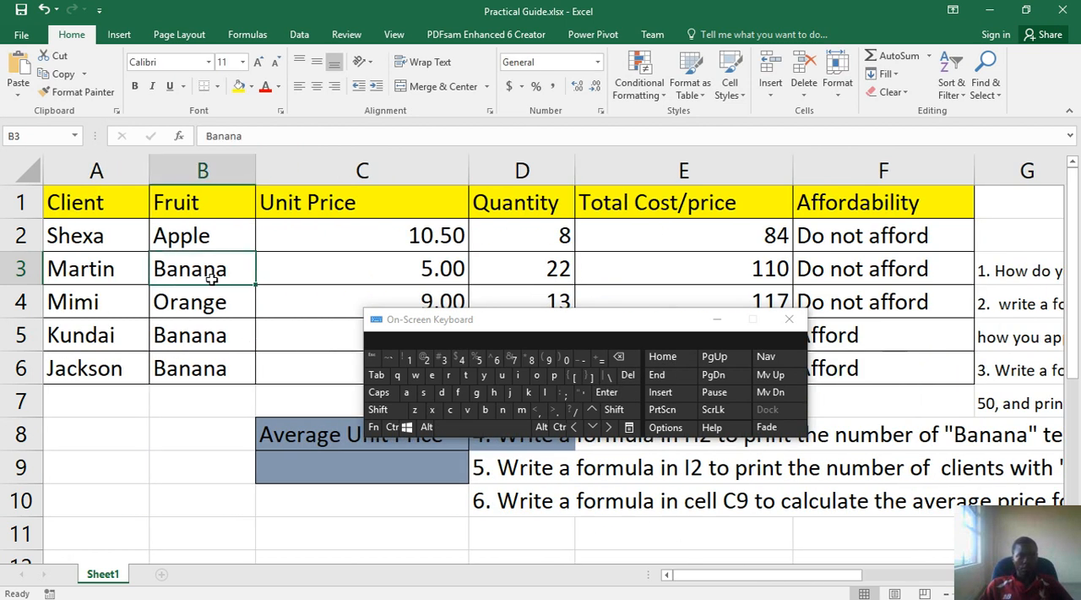
left_click(215, 335)
left_click(221, 369)
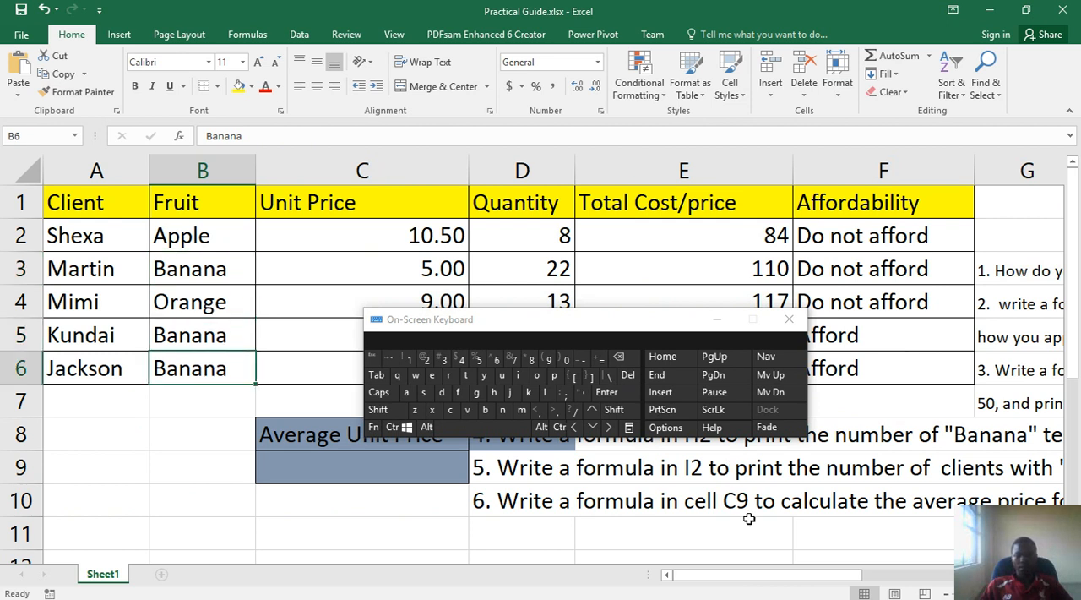
Minimise the On-Screen Keyboard and select cell I2 below the Number of clients who afford header
left_click_drag(757, 581, 734, 350)
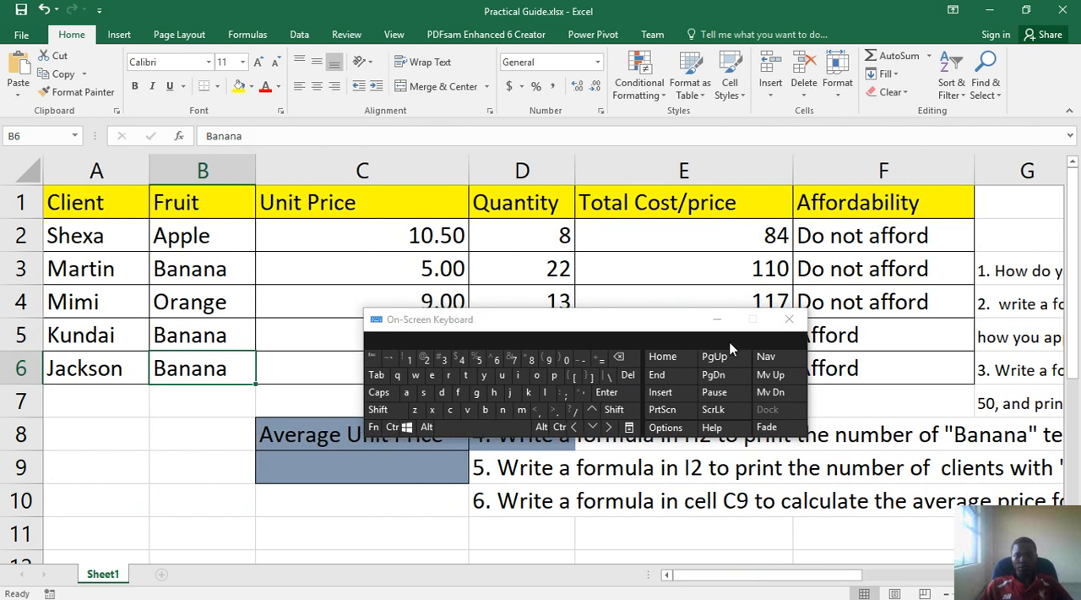
left_click(716, 319)
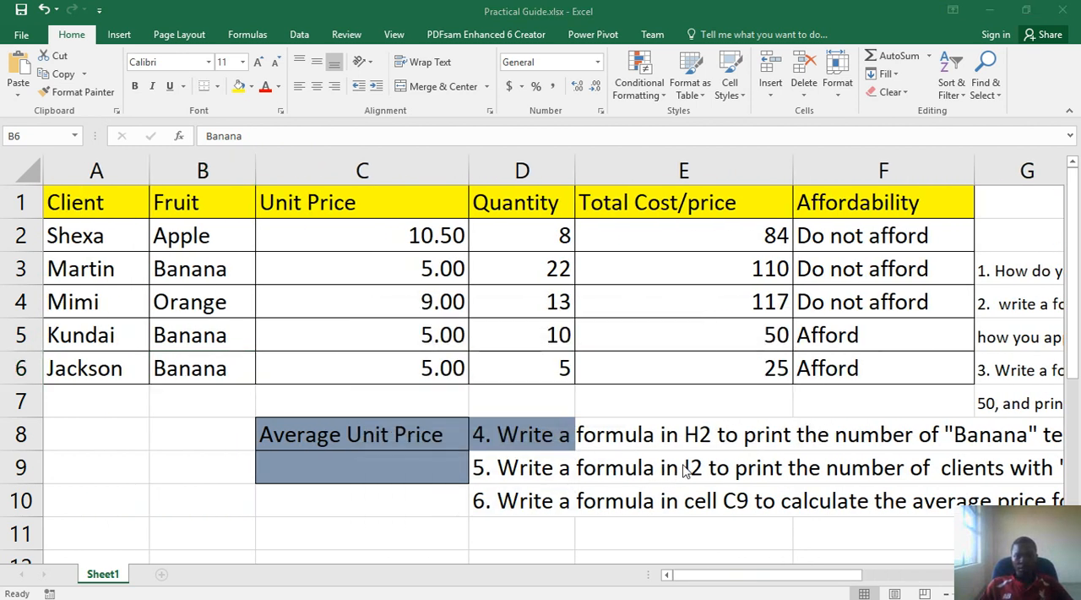
left_click(754, 574)
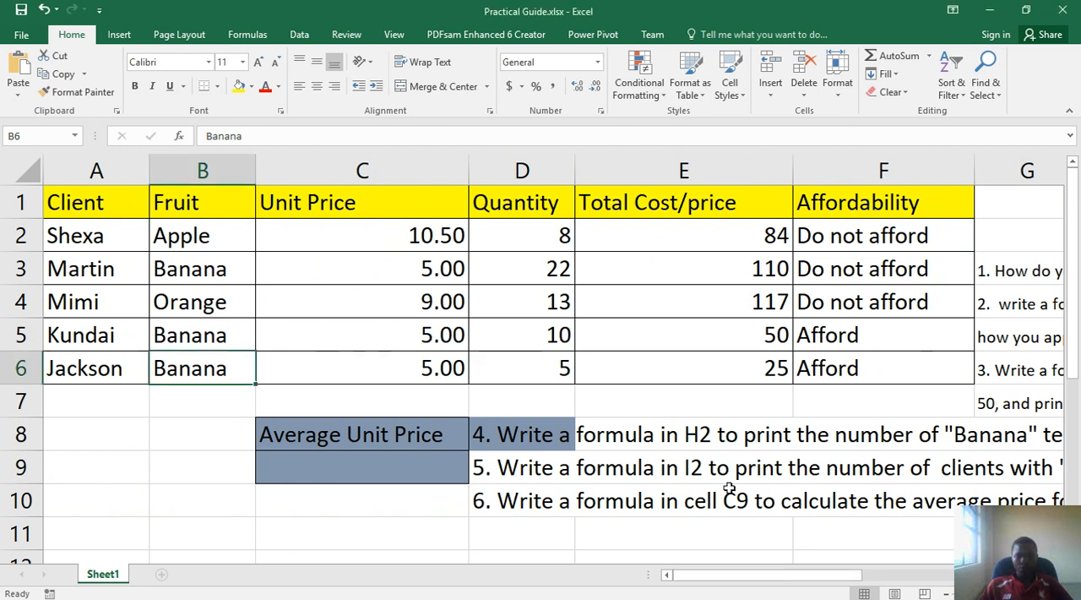
left_click_drag(794, 583, 994, 571)
left_click(720, 233)
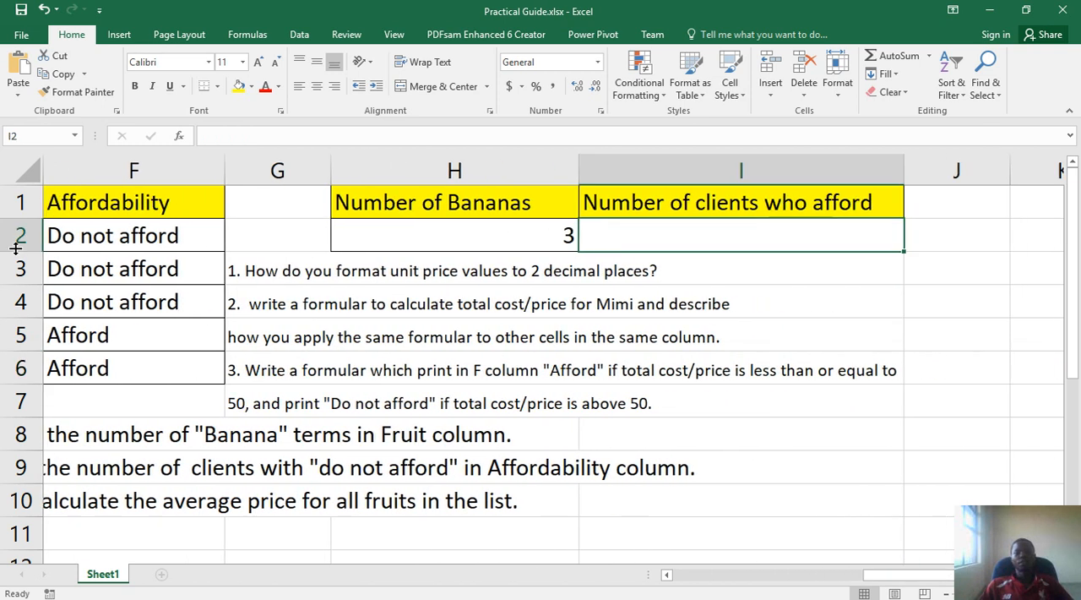
Examine the Affordability entries in F2:F6 for question 5 and return to cell I2
left_click(81, 237)
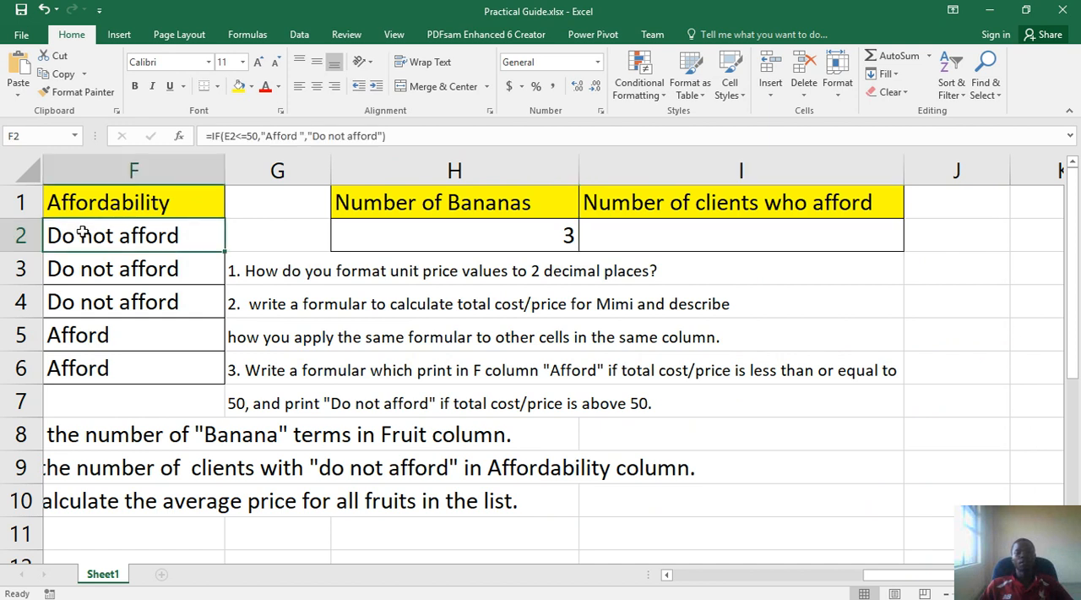
left_click_drag(85, 244, 85, 358)
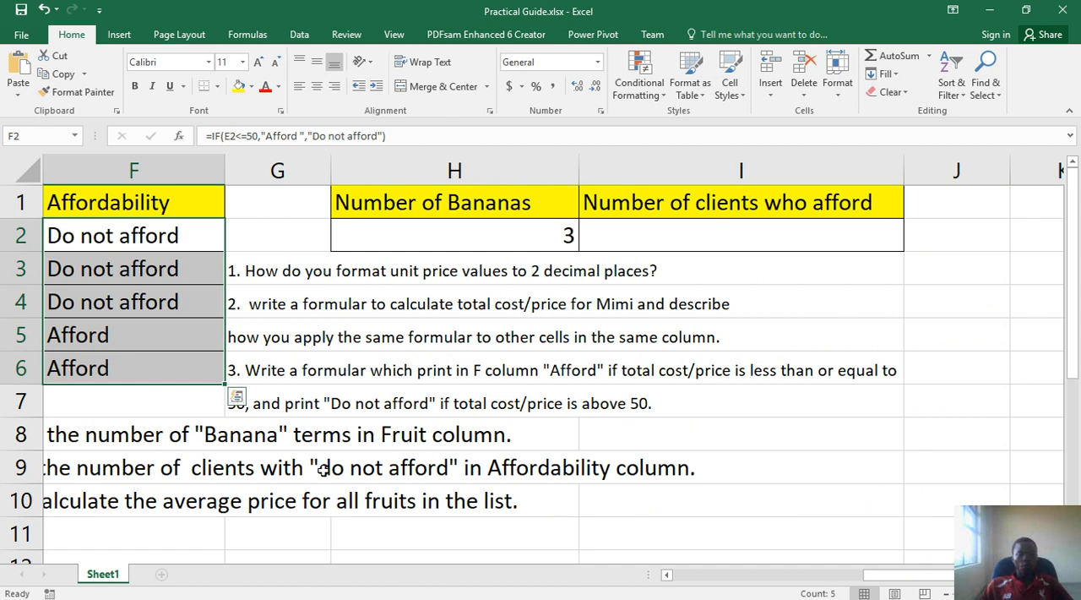
left_click(167, 307)
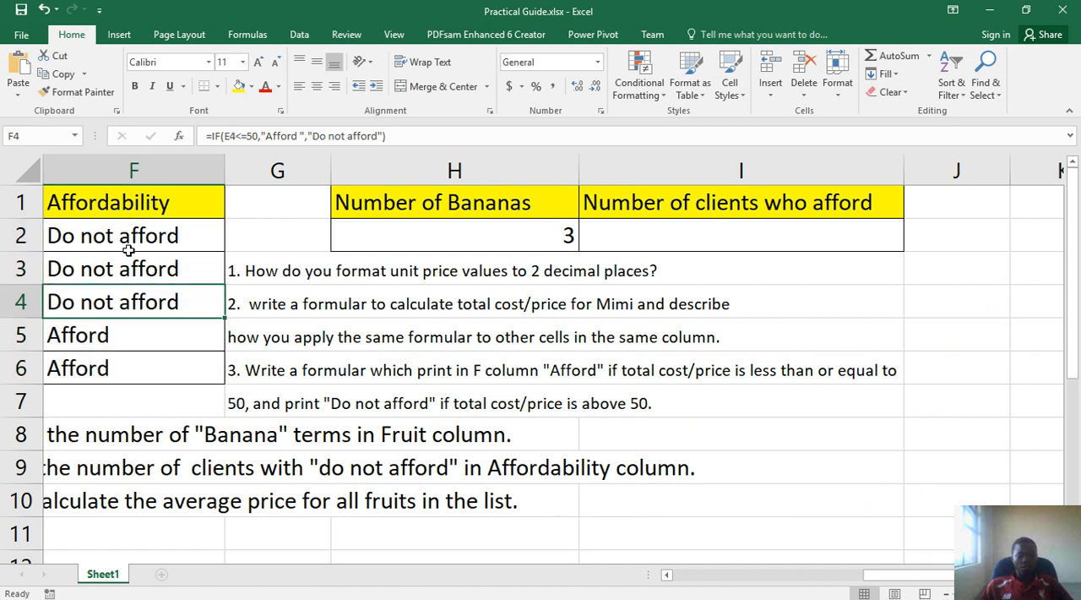
left_click(626, 236)
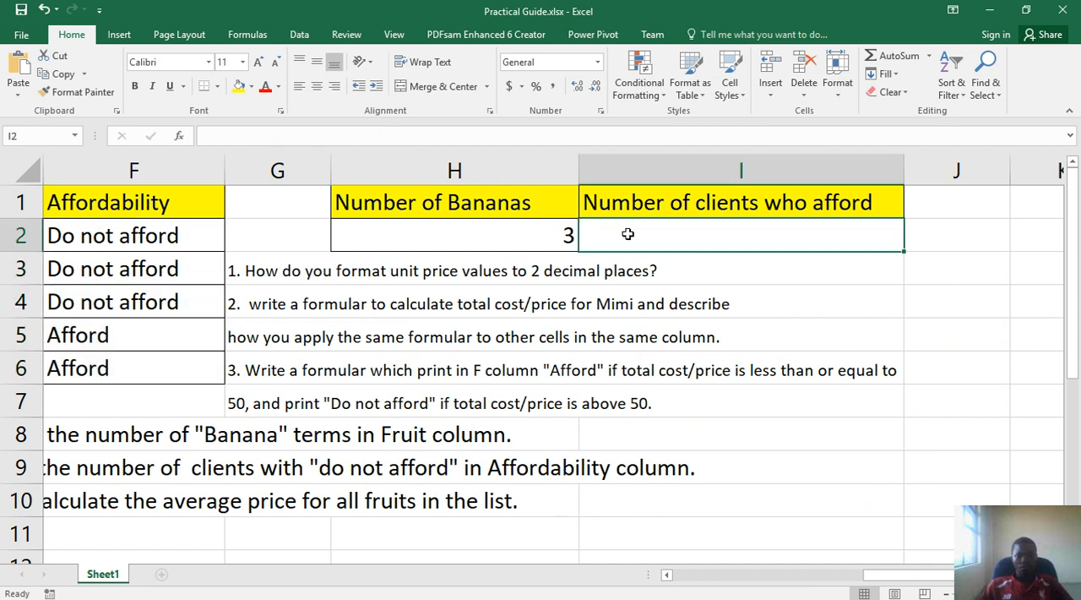
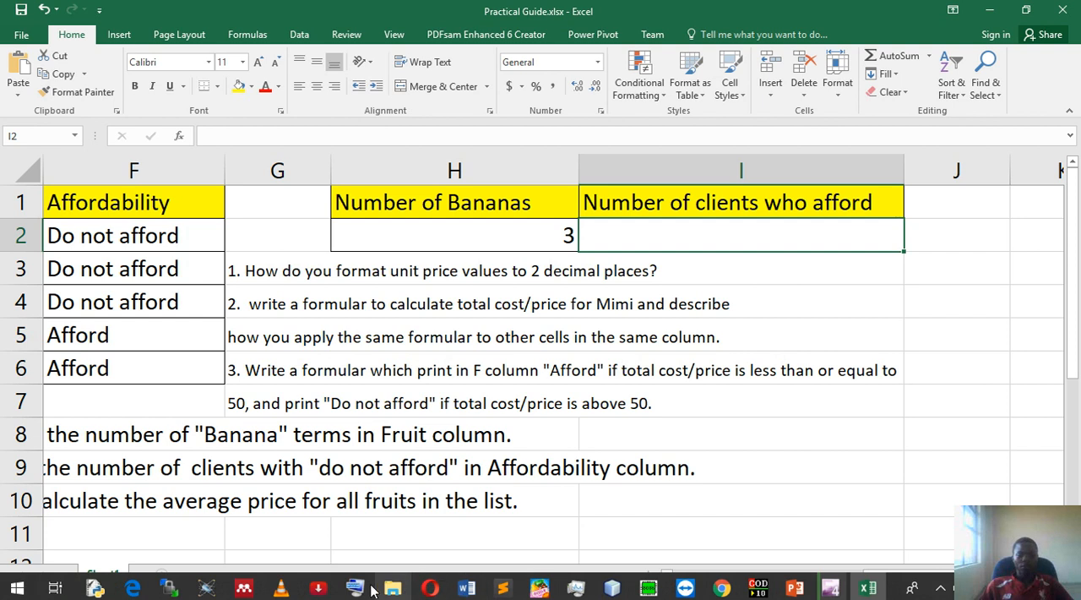
Restore the On-Screen Keyboard and enter the beginning of the count formula, =cou, in cell I2
left_click(355, 589)
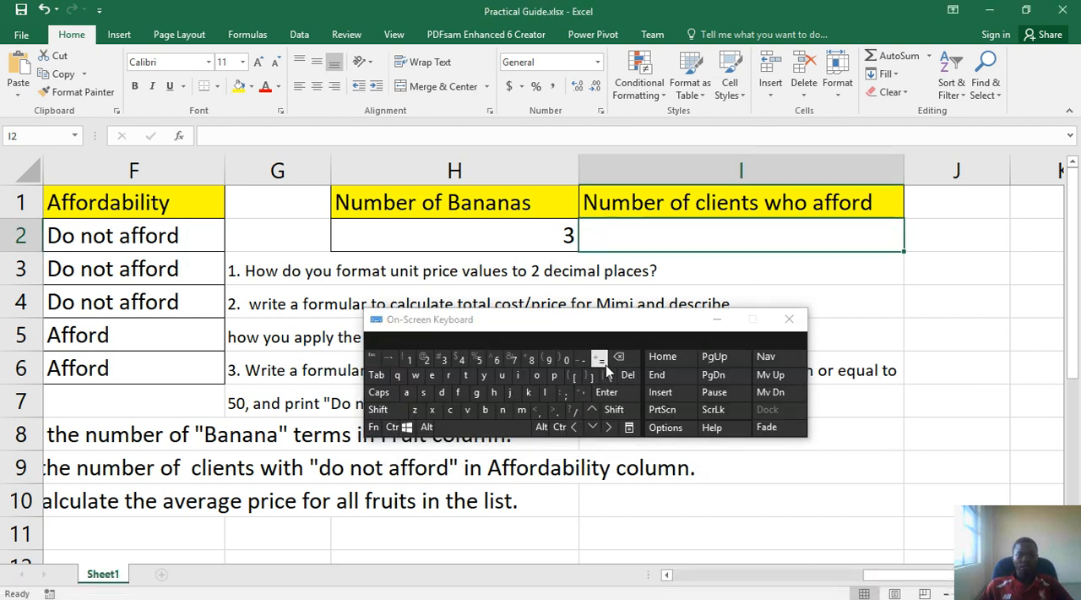
left_click(602, 360)
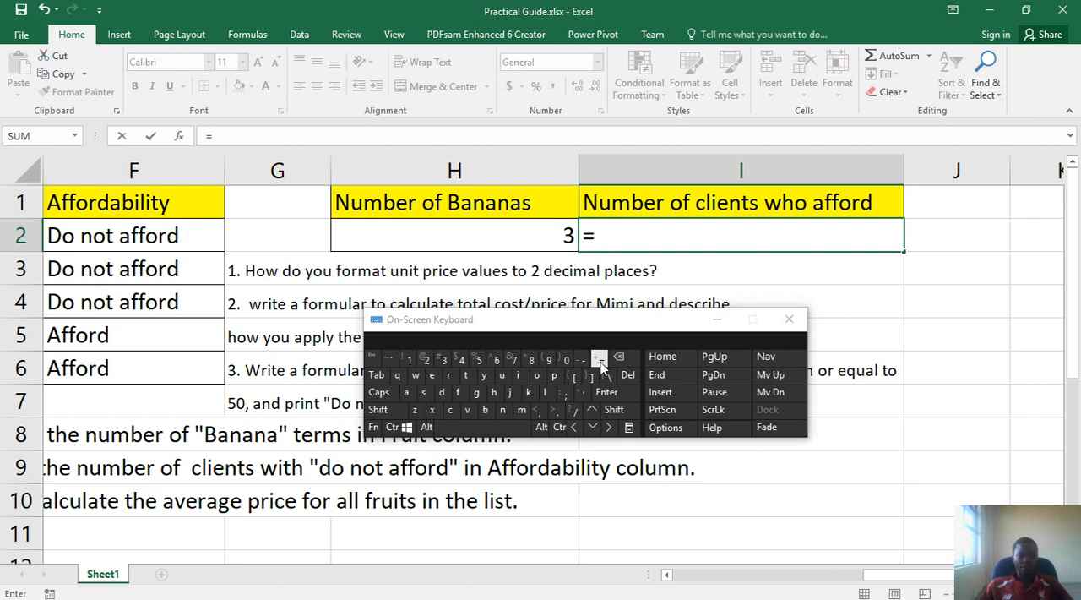
left_click(450, 411)
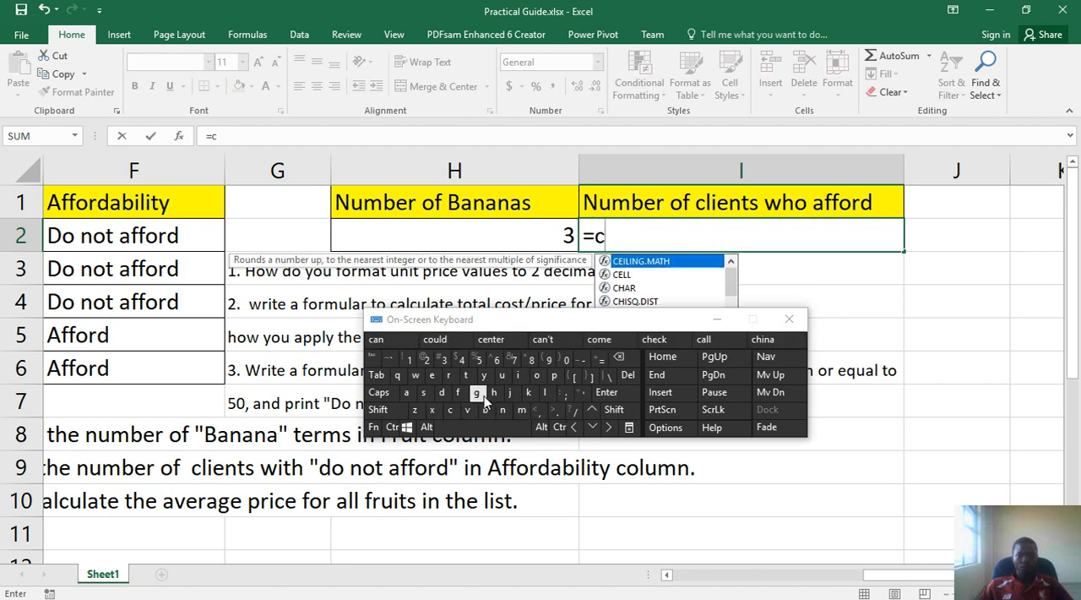
left_click(537, 378)
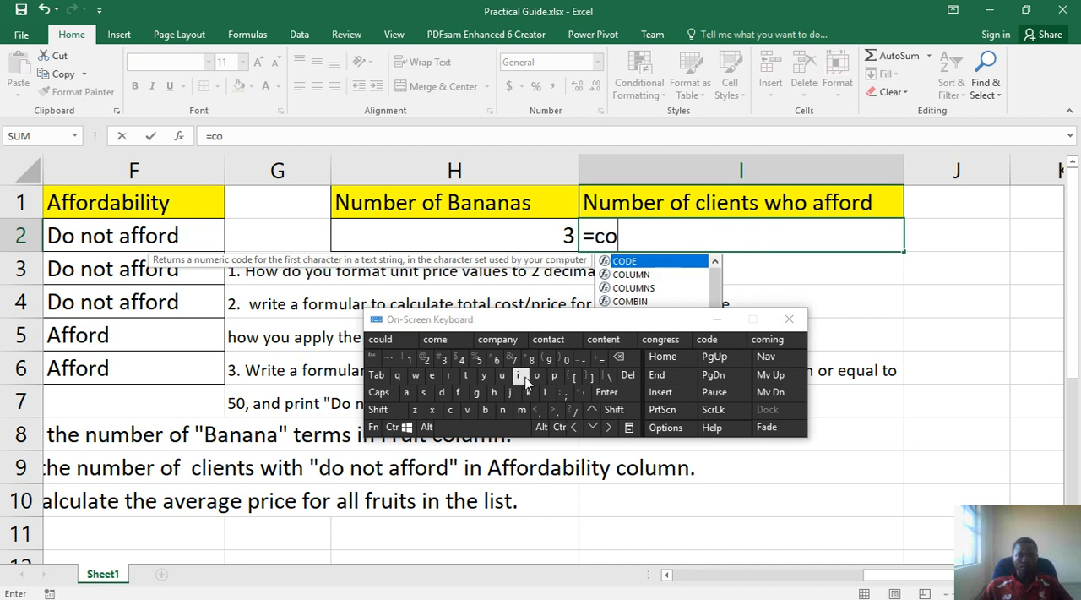
left_click(506, 375)
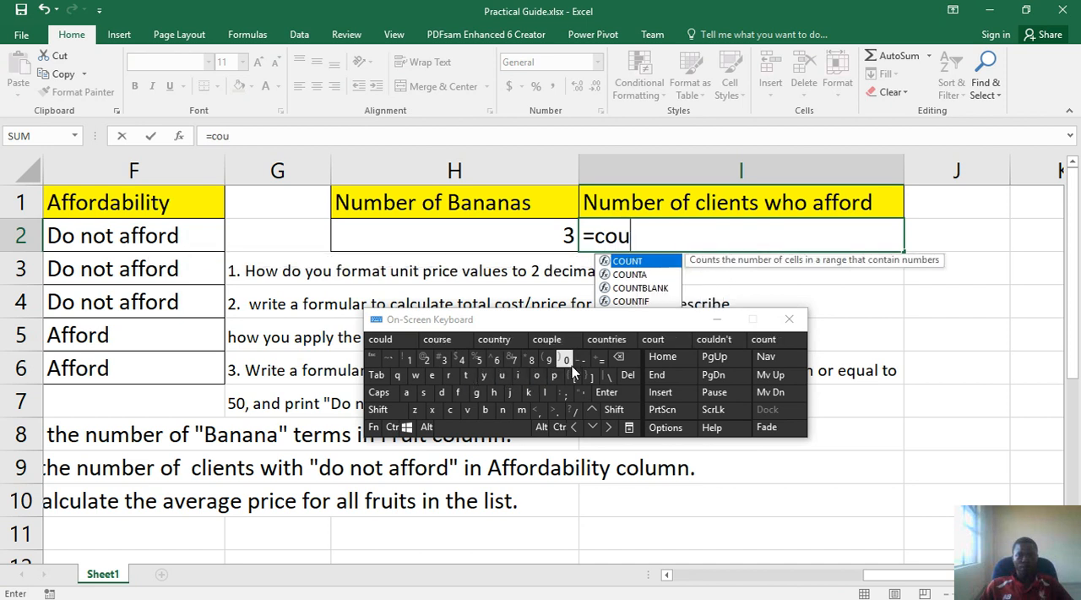
left_click(605, 399)
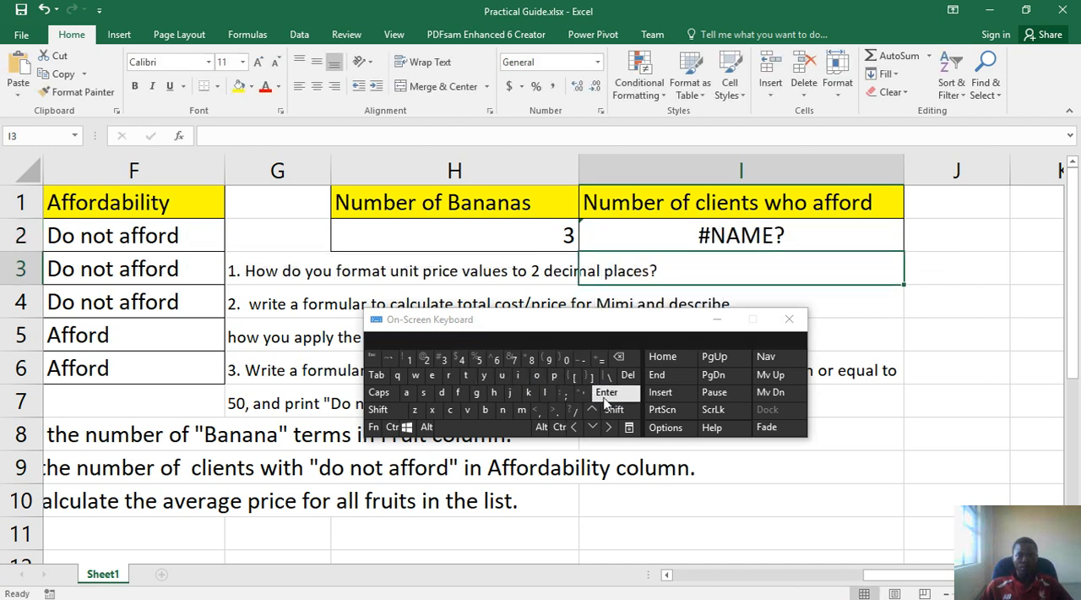
Reopen the formula in I2 and extend it to =countif( with the opening parenthesis
double_click(730, 233)
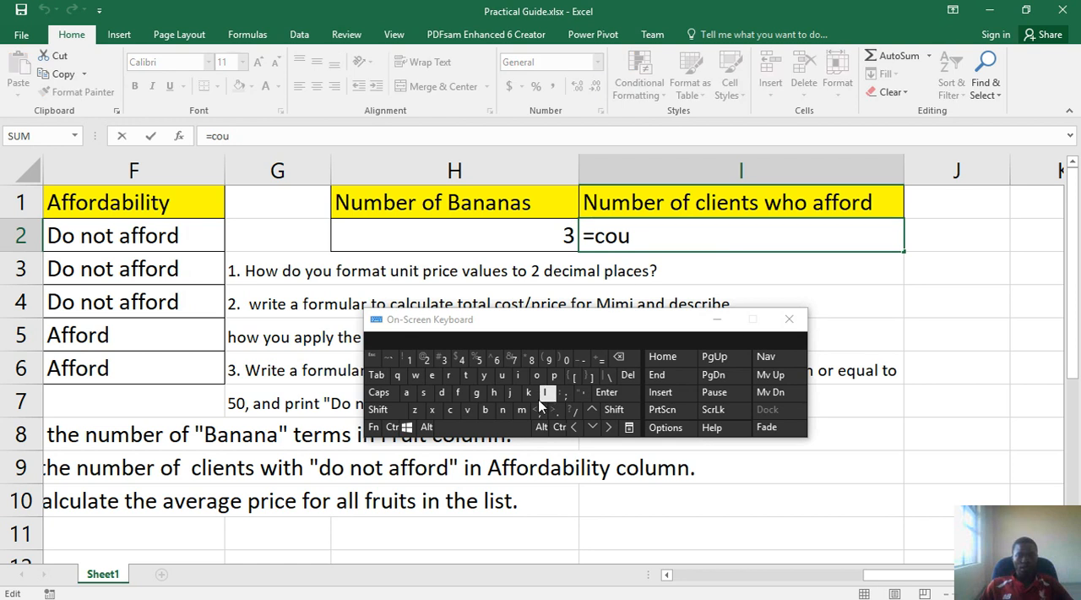
left_click(503, 411)
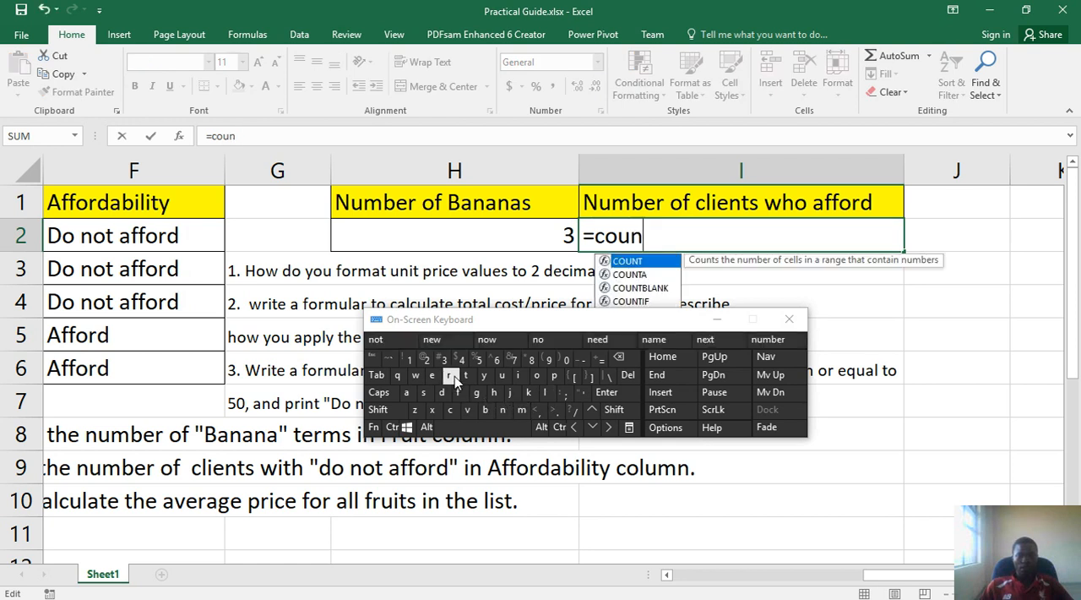
left_click(466, 375)
left_click(518, 375)
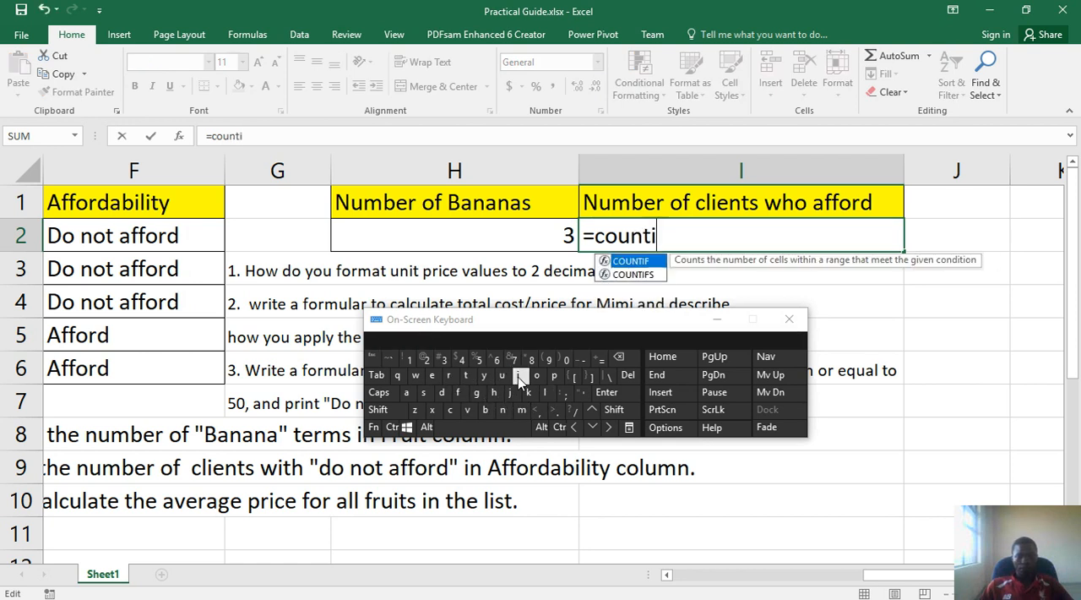
left_click(460, 393)
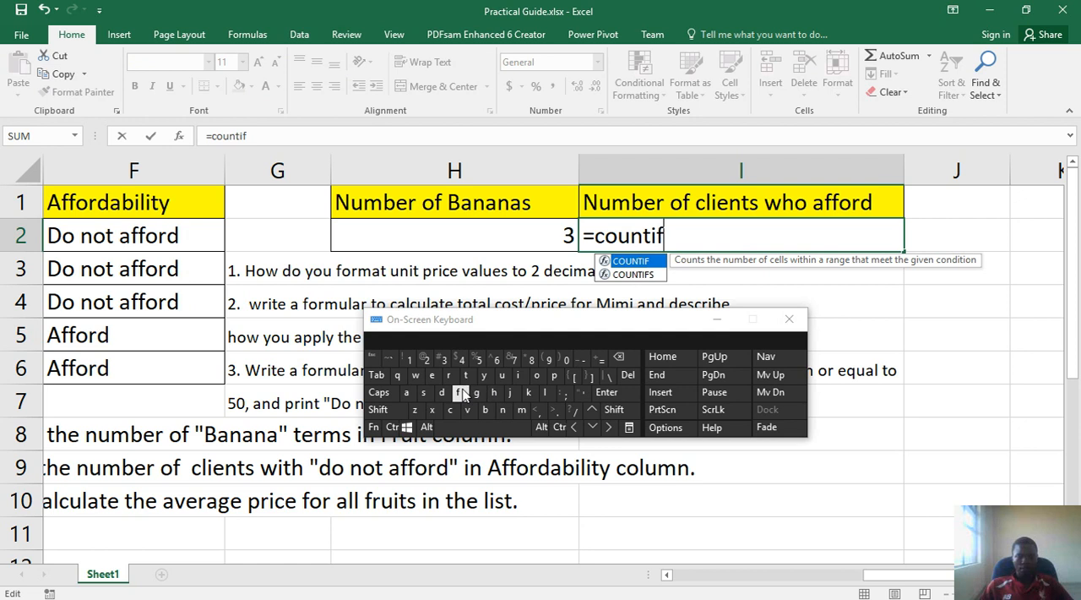
left_click(614, 410)
left_click(546, 360)
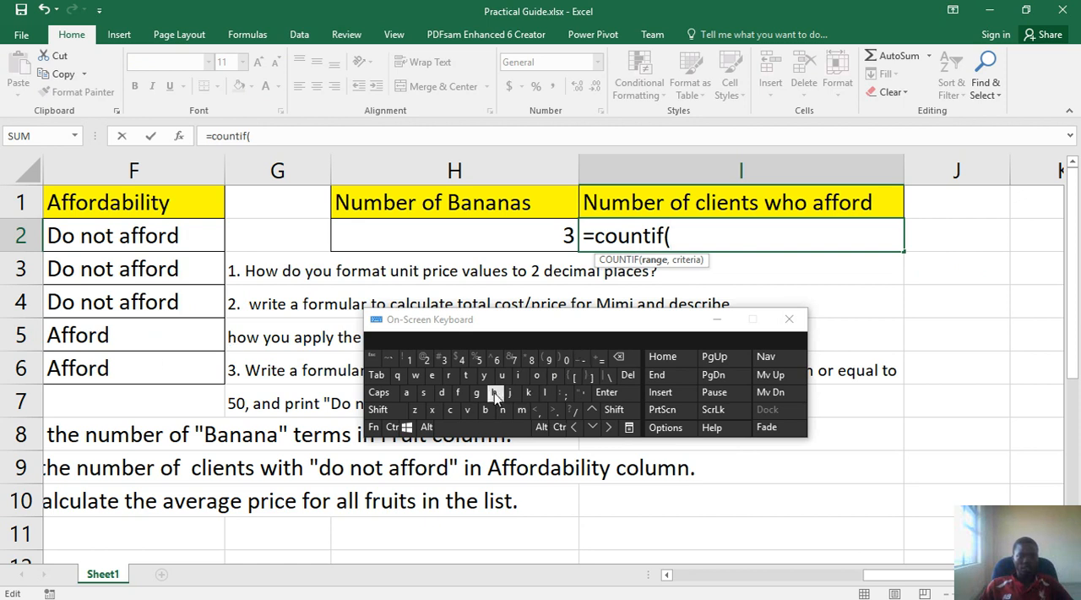
Enter f2:f6 as the range of the COUNTIF formula to cover the Affordability entries
left_click(458, 392)
left_click(427, 360)
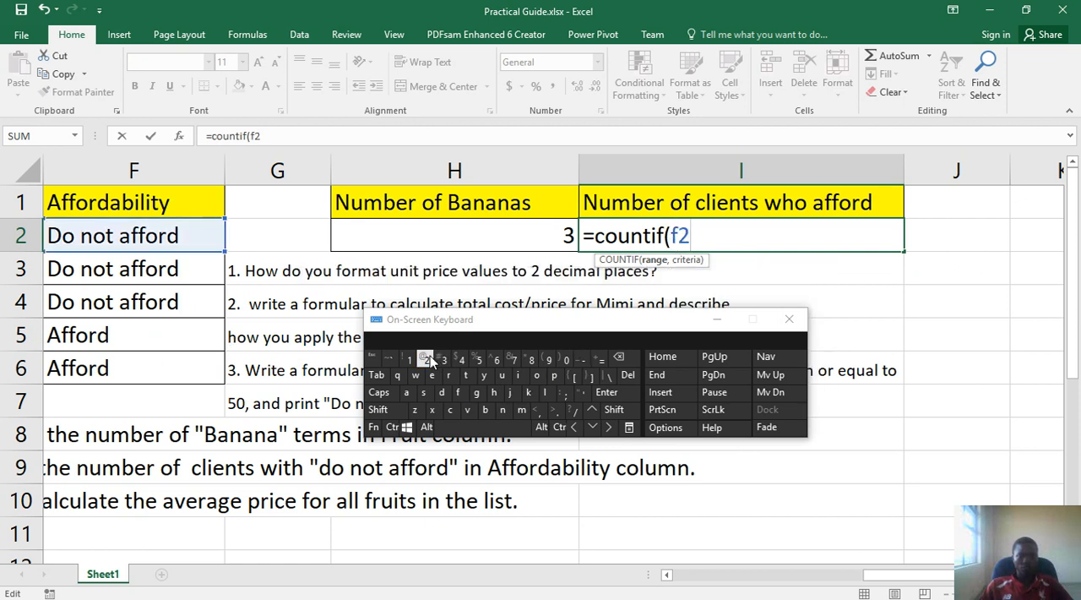
left_click(614, 410)
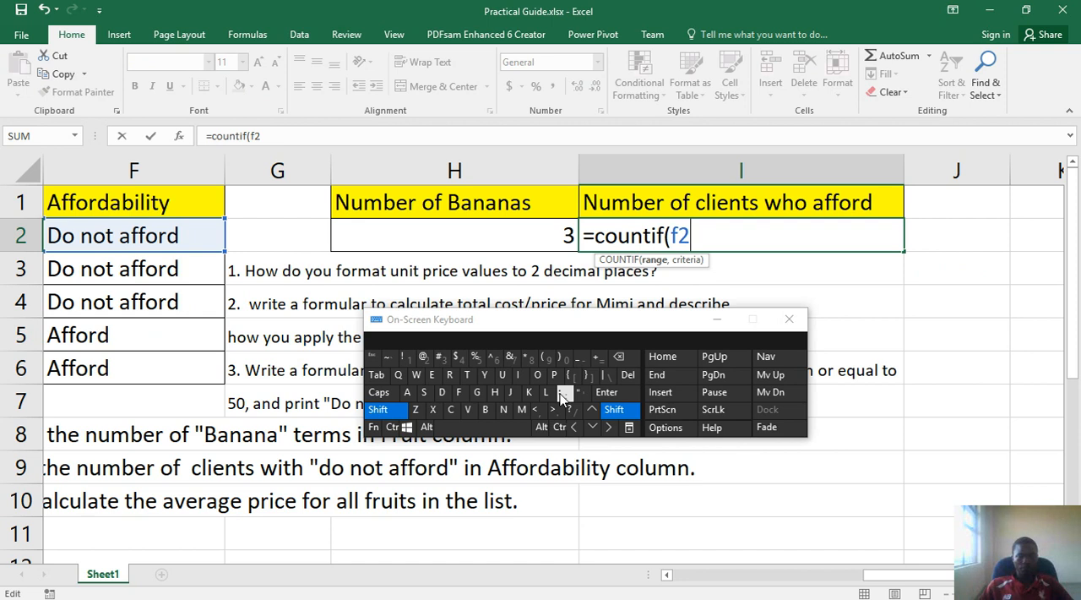
left_click(562, 394)
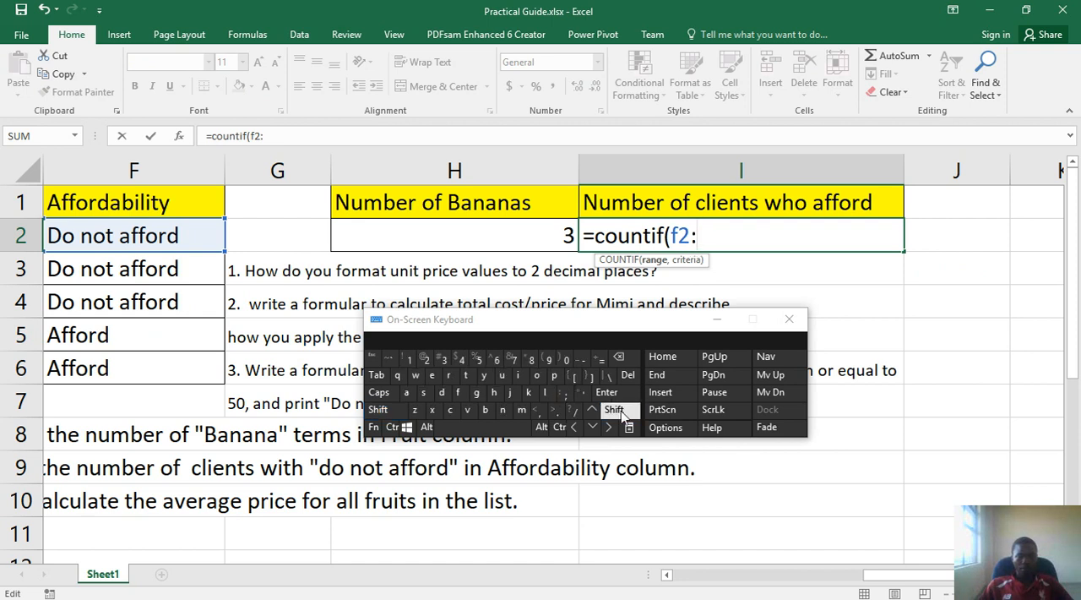
left_click(461, 394)
left_click(497, 360)
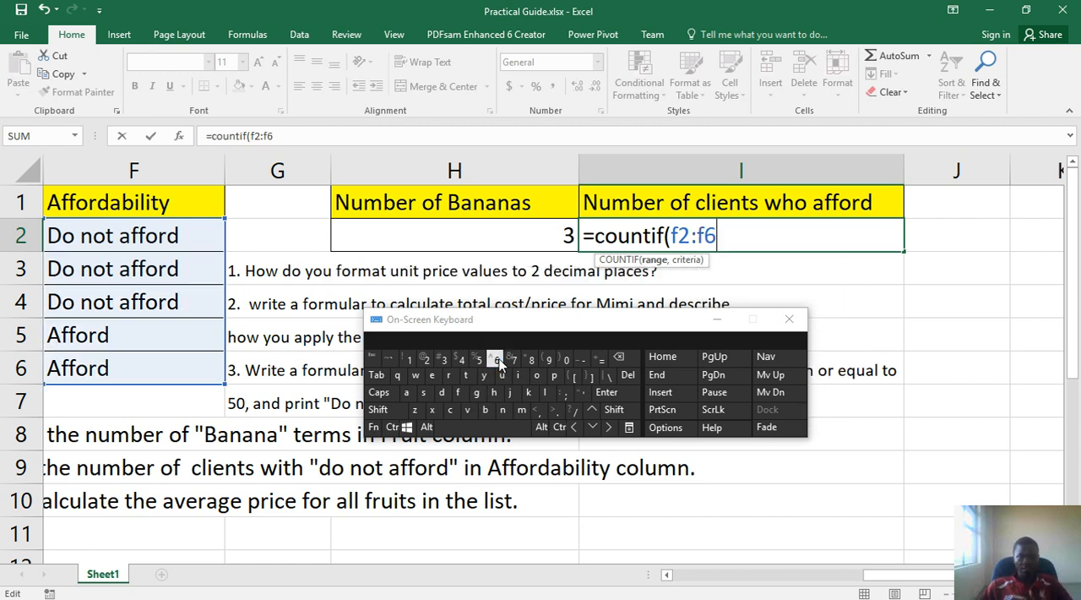
Add a comma after the COUNTIF range and an opening quotation mark for the criteria
left_click(614, 410)
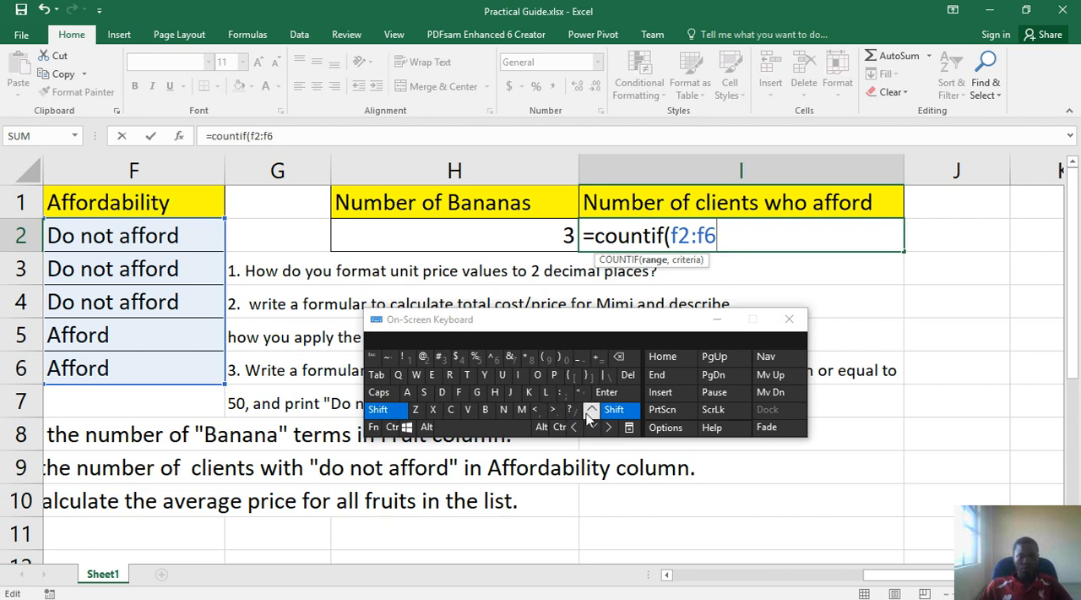
left_click(616, 411)
left_click(539, 410)
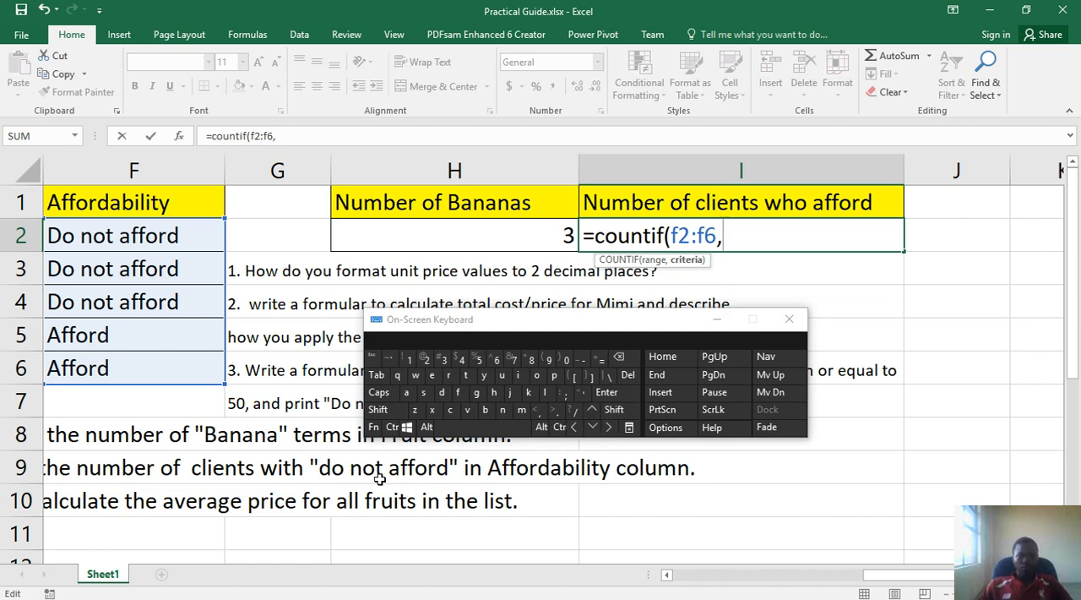
left_click(614, 409)
left_click(582, 393)
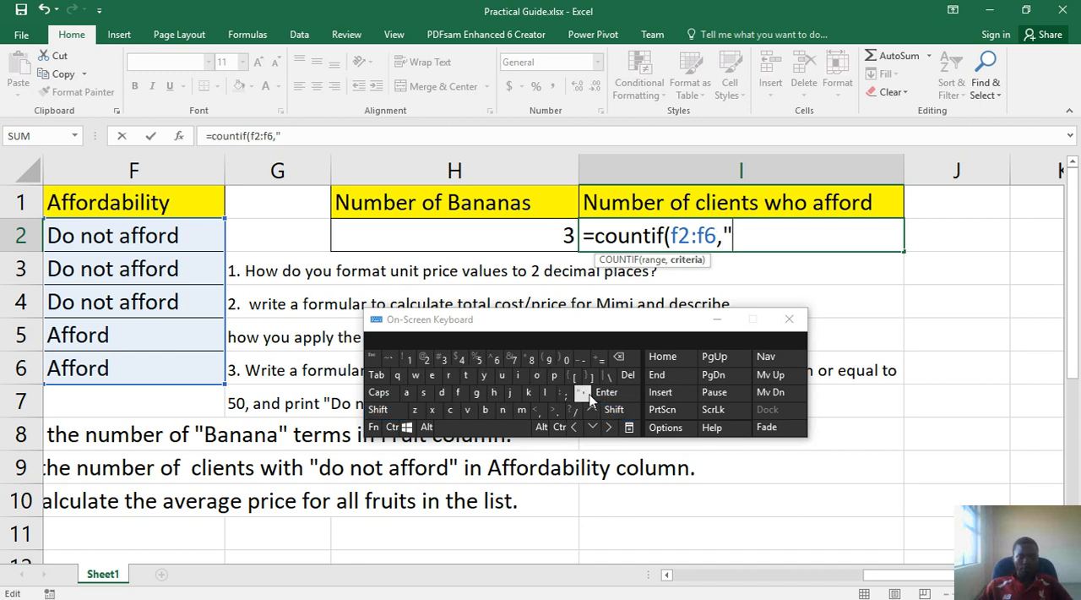
Enter do not afford as the COUNTIF criteria text, without a trailing space
left_click(441, 392)
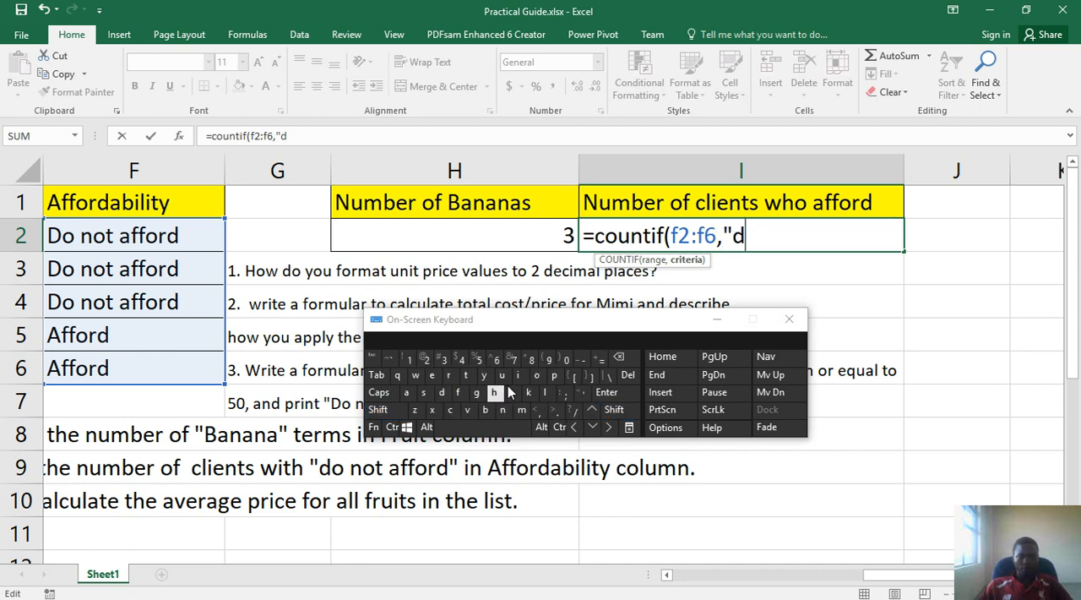
left_click(545, 376)
left_click(490, 427)
left_click(503, 411)
left_click(537, 375)
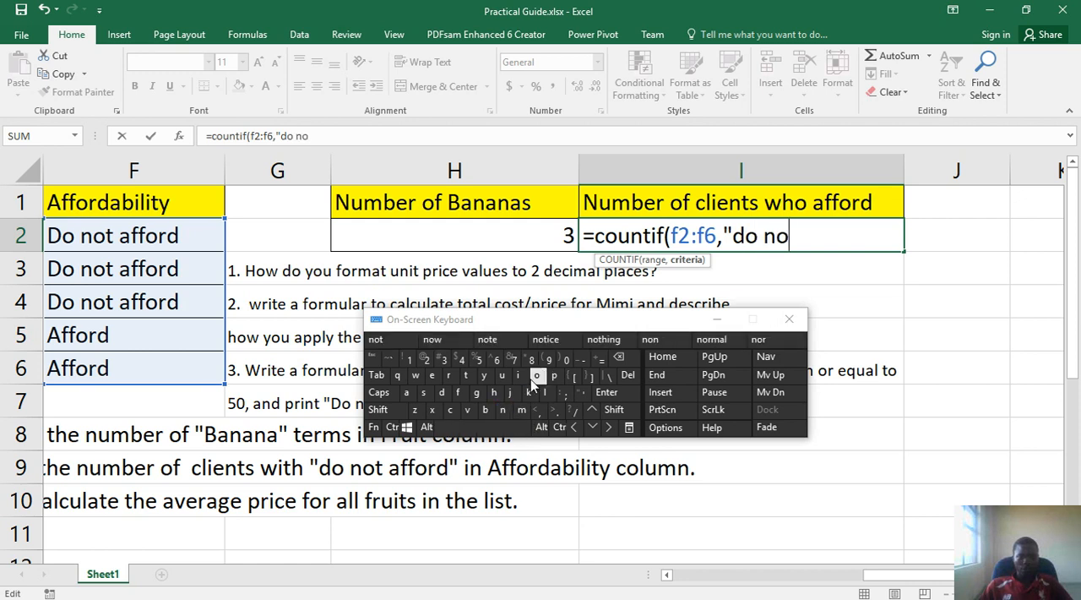
left_click(467, 375)
left_click(490, 427)
left_click(406, 392)
left_click(458, 392)
left_click(458, 392)
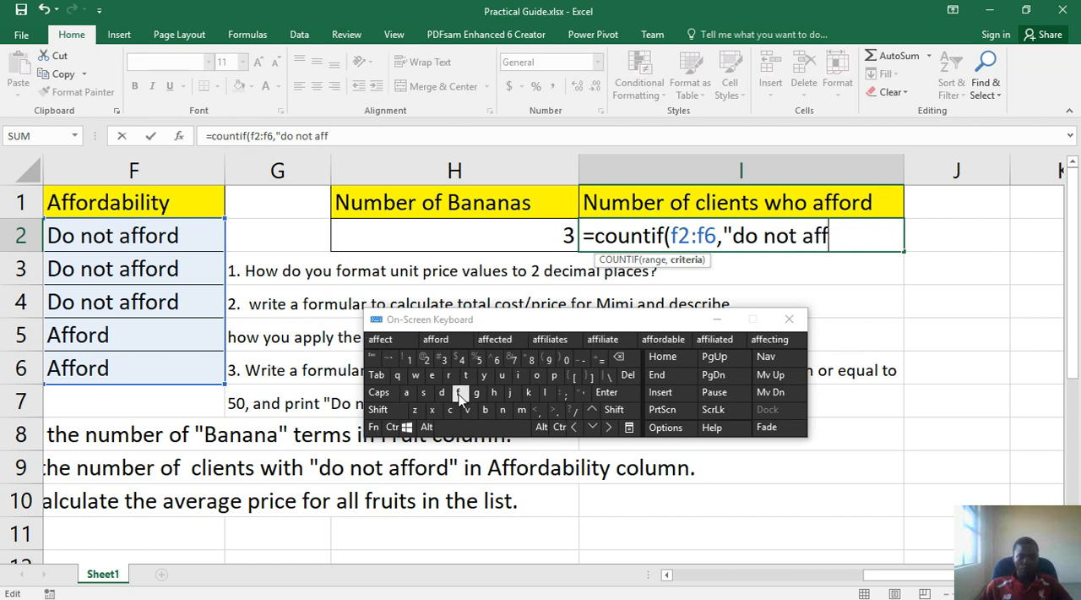
left_click(435, 339)
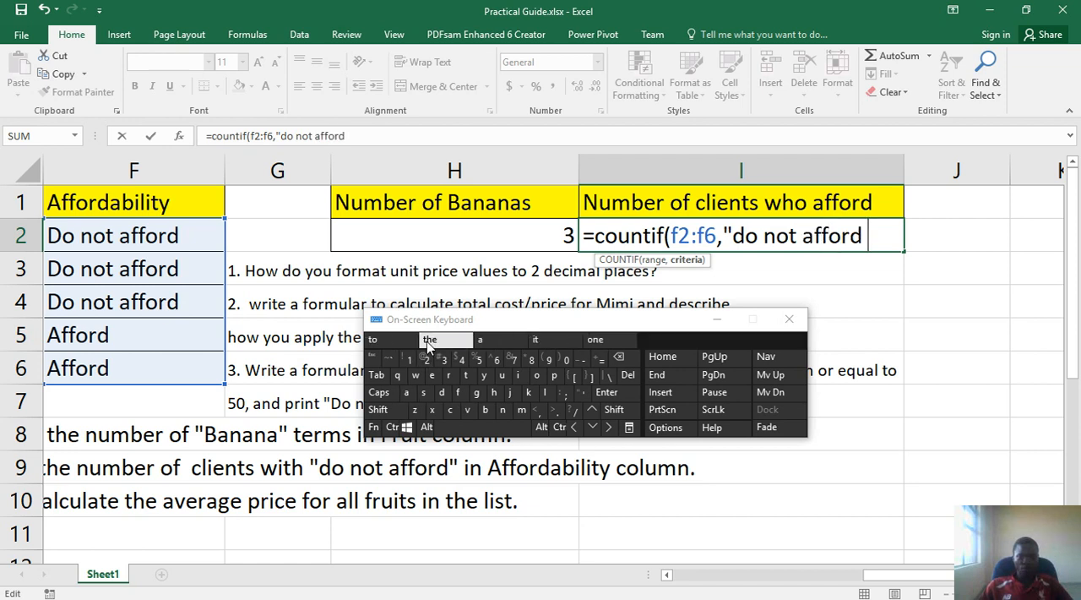
left_click(623, 363)
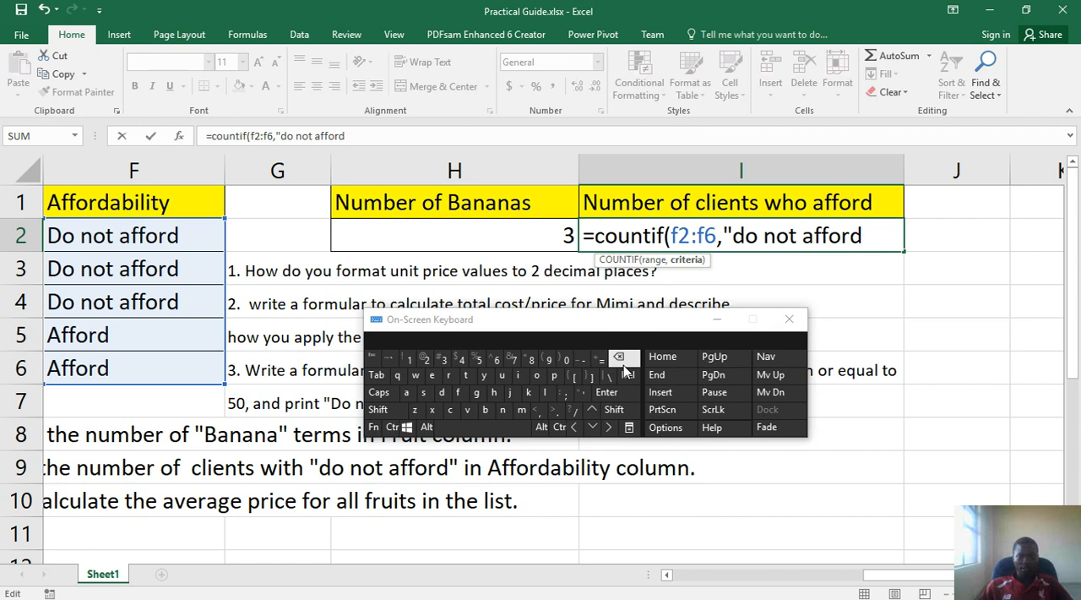
Close the criteria's quotation mark and the parenthesis, commit the COUNTIF formula, and reselect I2
left_click(616, 410)
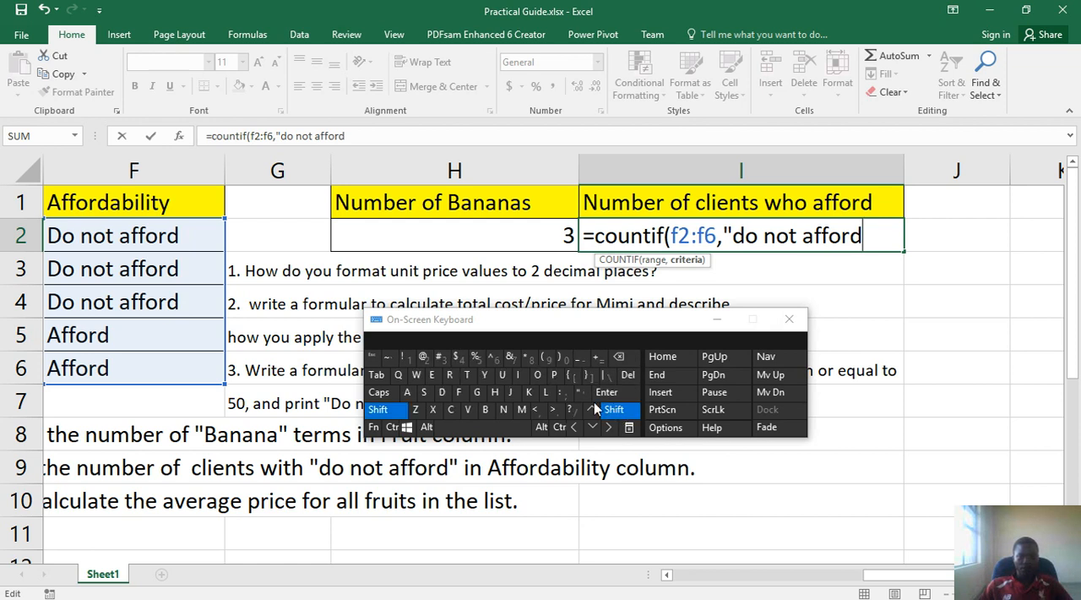
left_click(581, 392)
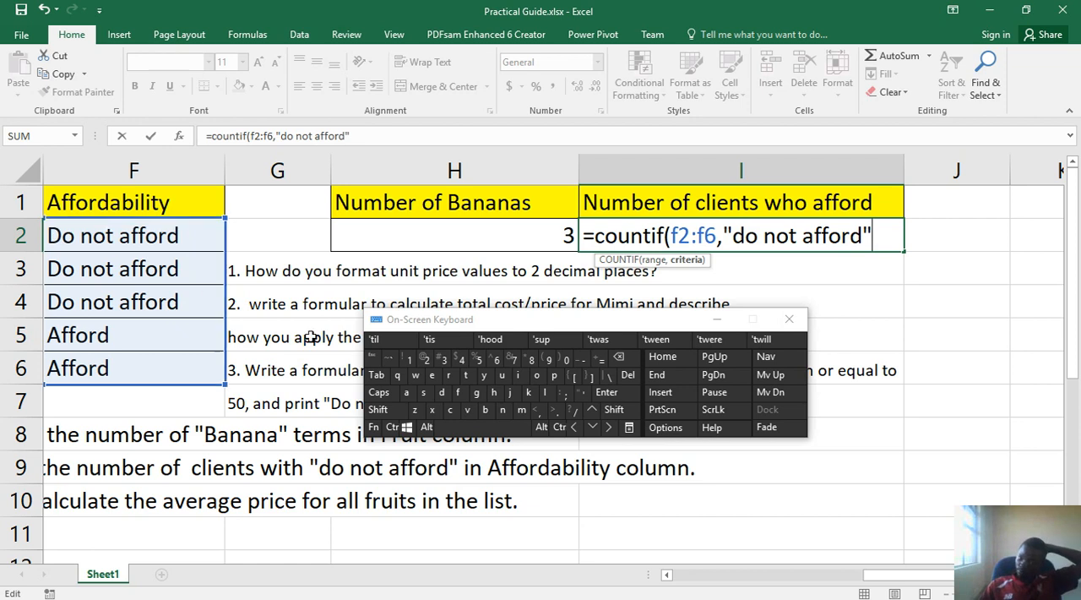
left_click(615, 411)
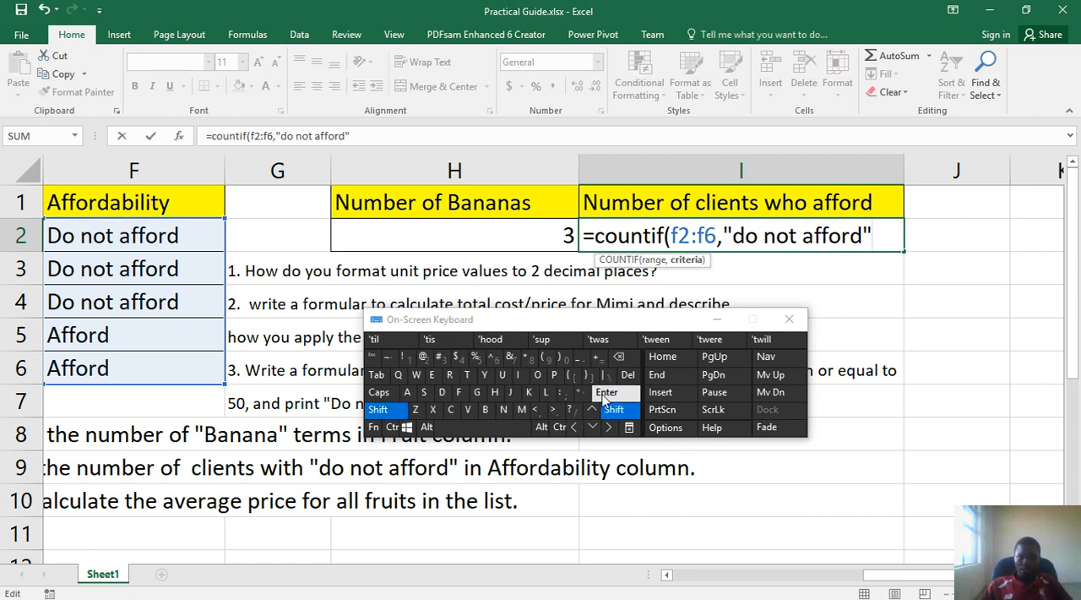
left_click(564, 359)
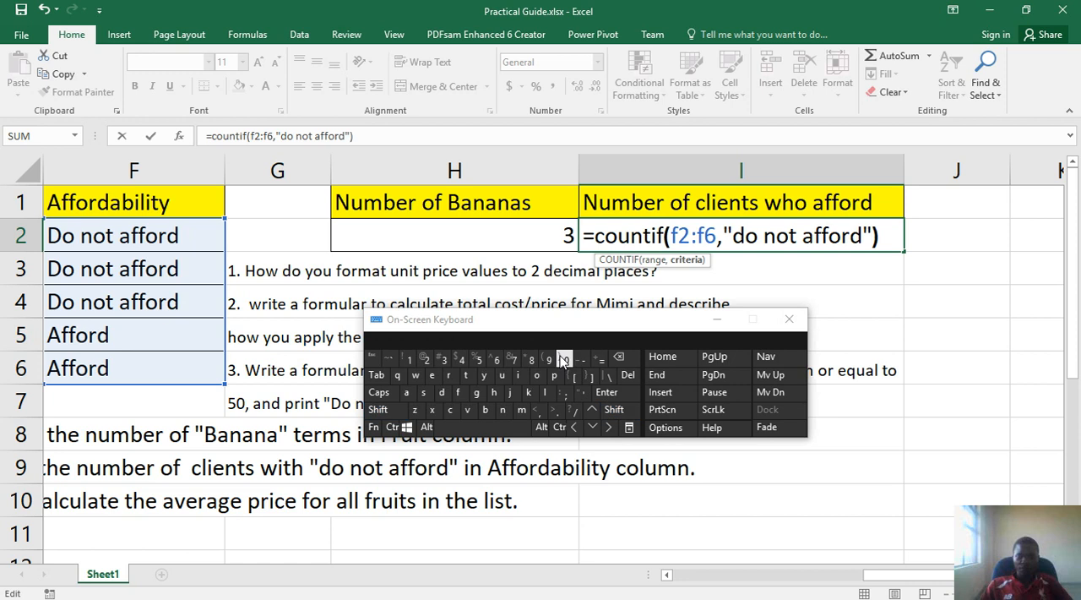
left_click(610, 396)
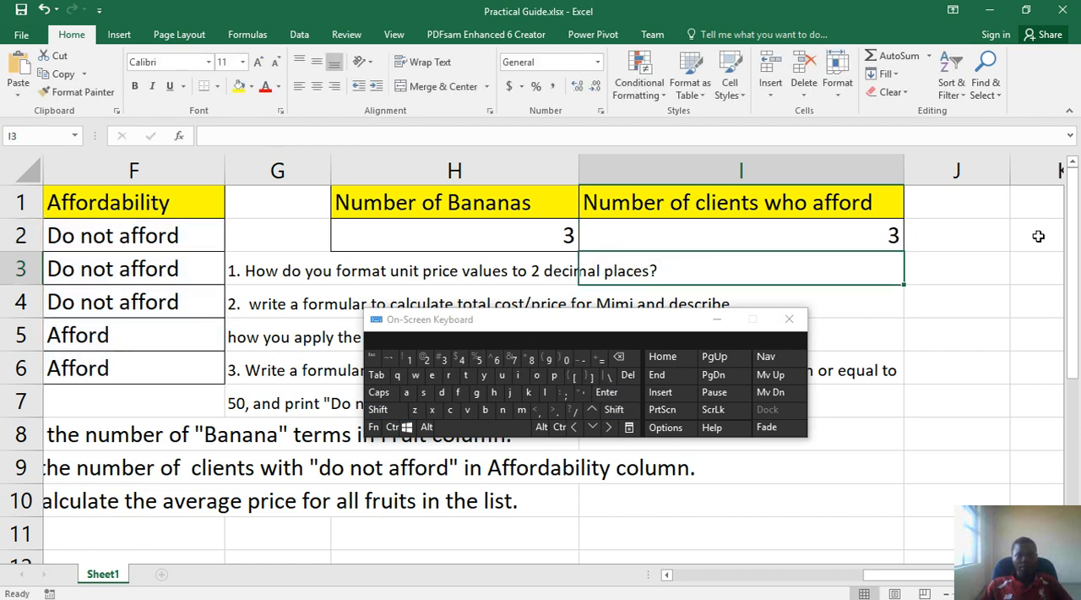
left_click(863, 238)
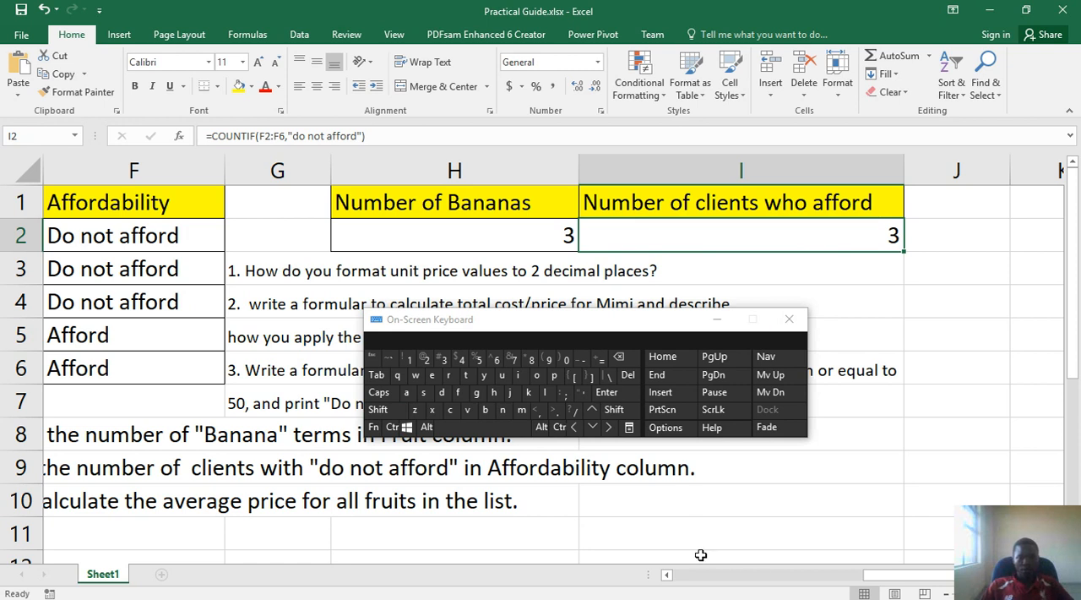
Read question 6 and move the On-Screen Keyboard clear of the Unit Price column and the Average Unit Price cell C9
left_click(799, 575)
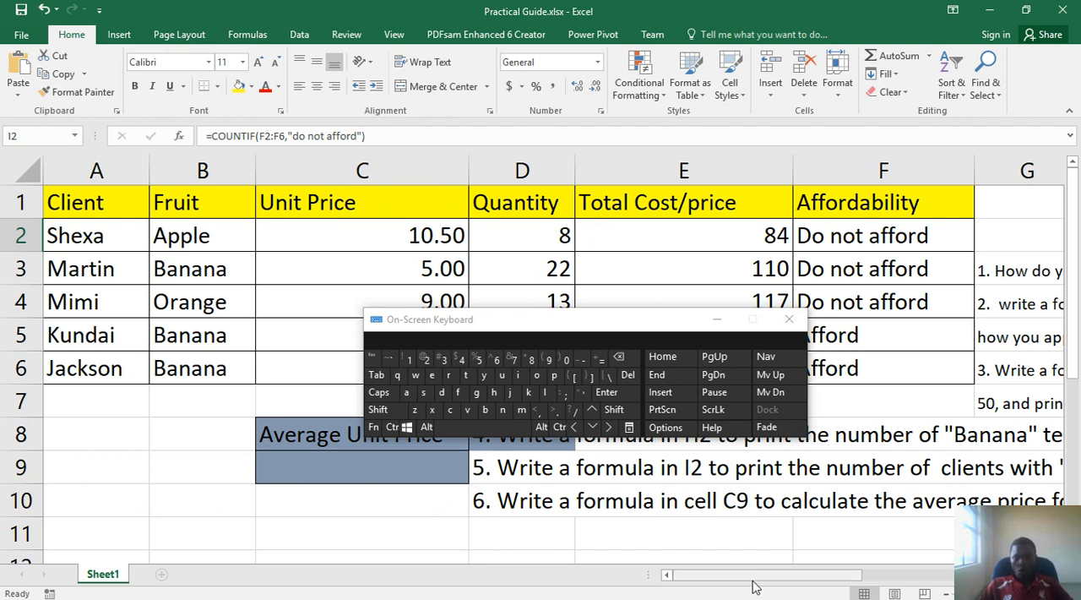
left_click_drag(758, 583, 861, 576)
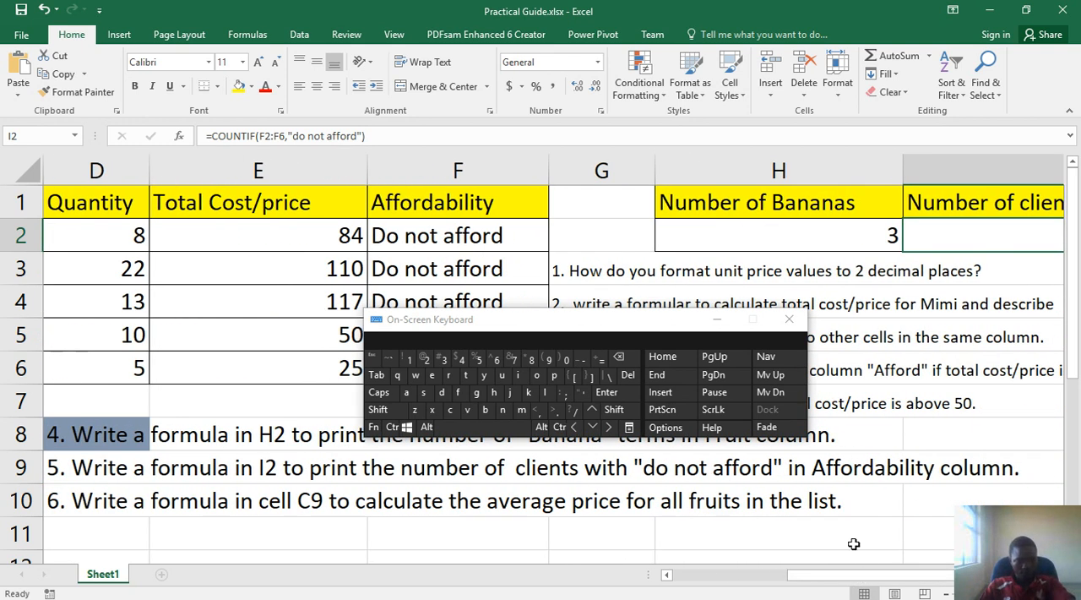
key("ctrl")
key("shift")
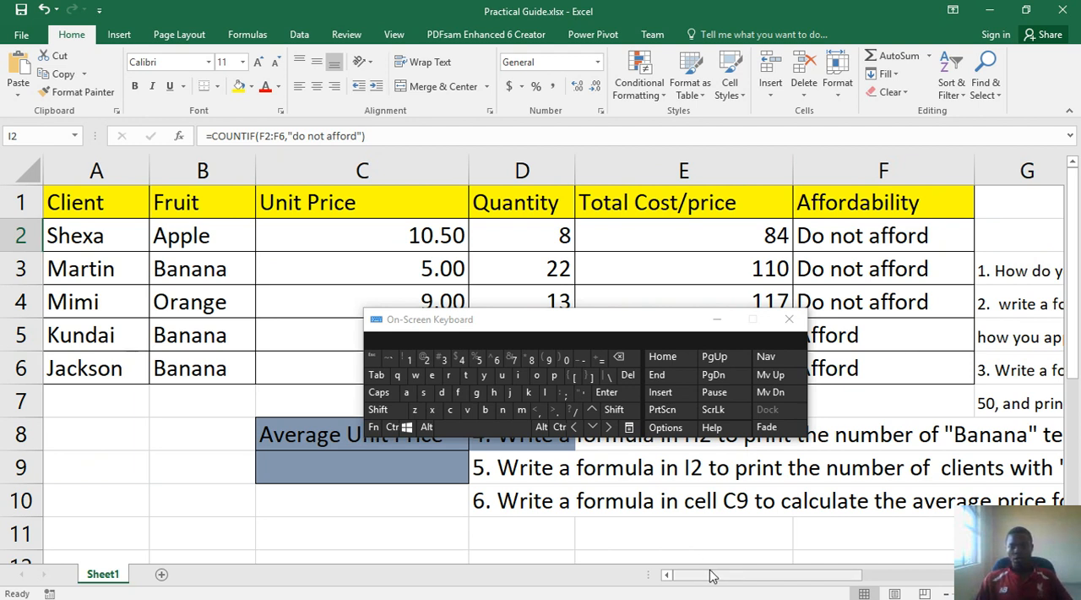
left_click_drag(714, 574, 753, 563)
left_click_drag(777, 559, 714, 427)
left_click_drag(532, 325, 703, 213)
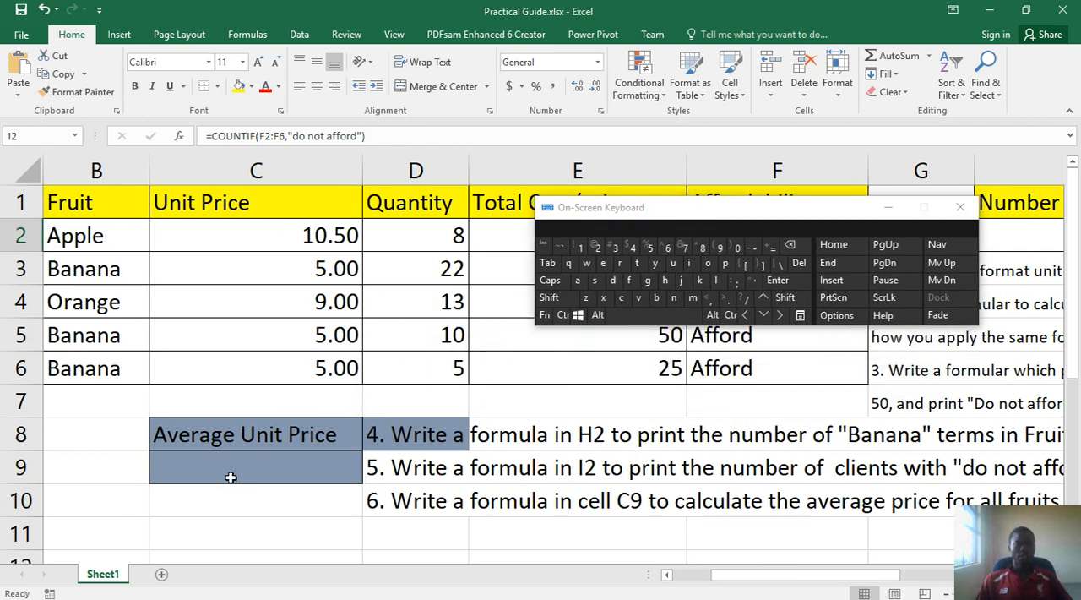
left_click_drag(275, 235, 274, 358)
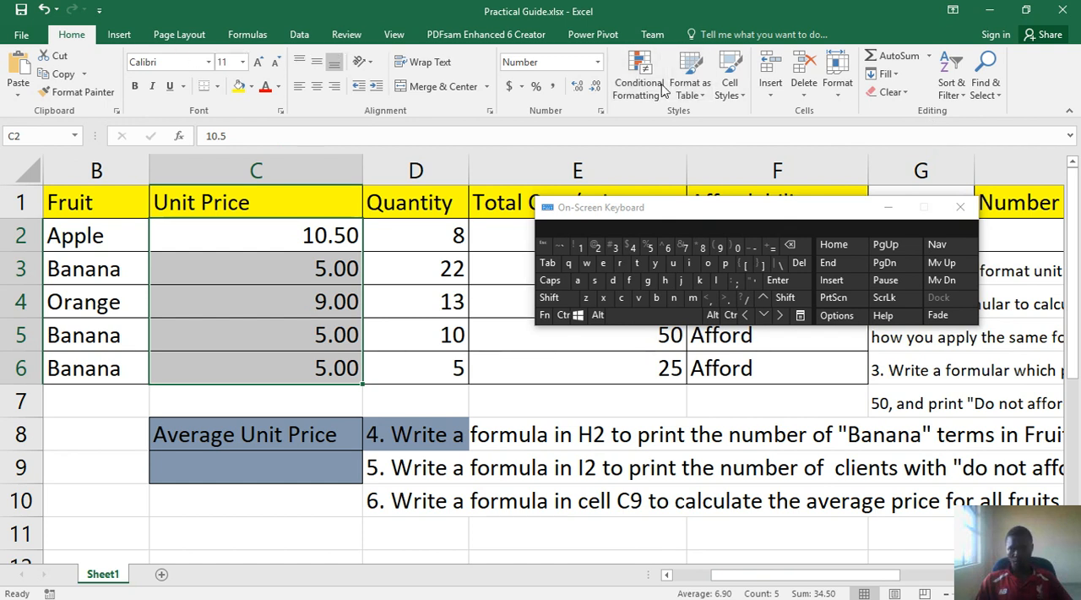
left_click(929, 57)
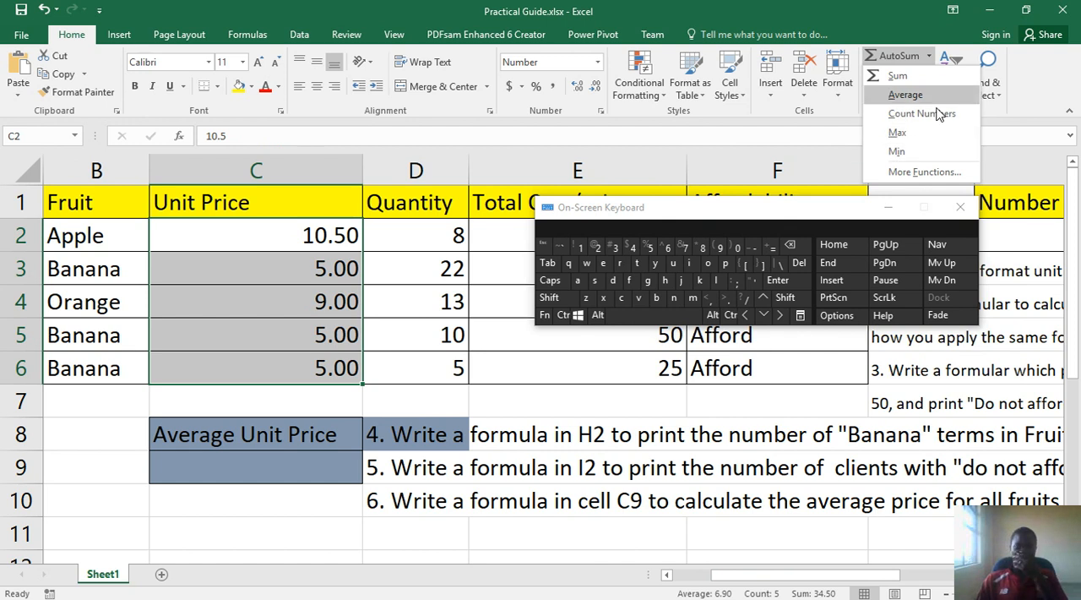
left_click(215, 469)
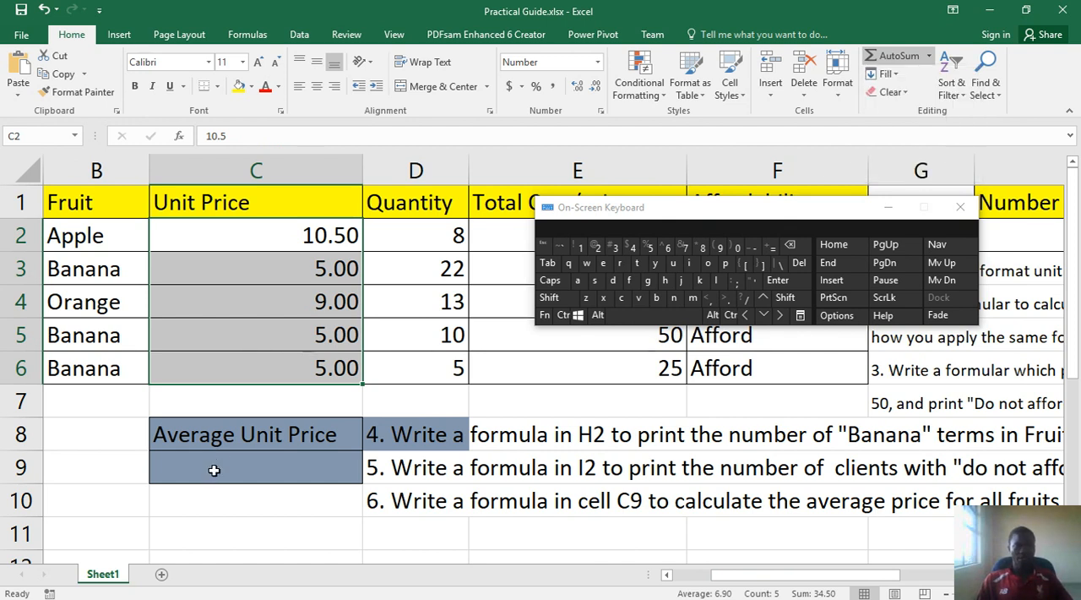
Start an AVERAGE formula in cell C9, up to its opening parenthesis
left_click(213, 470)
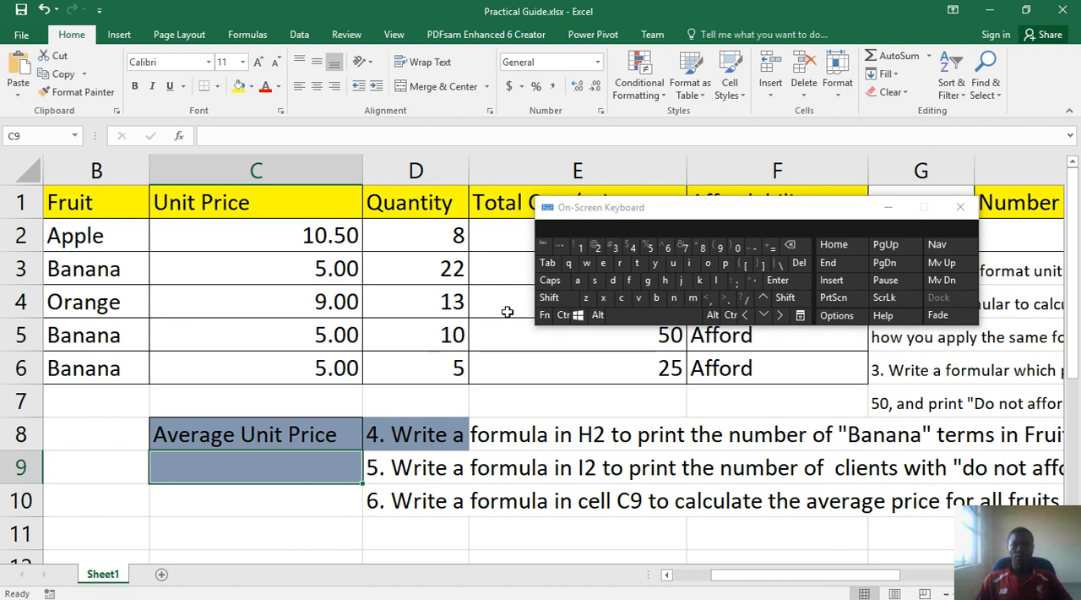
left_click(775, 248)
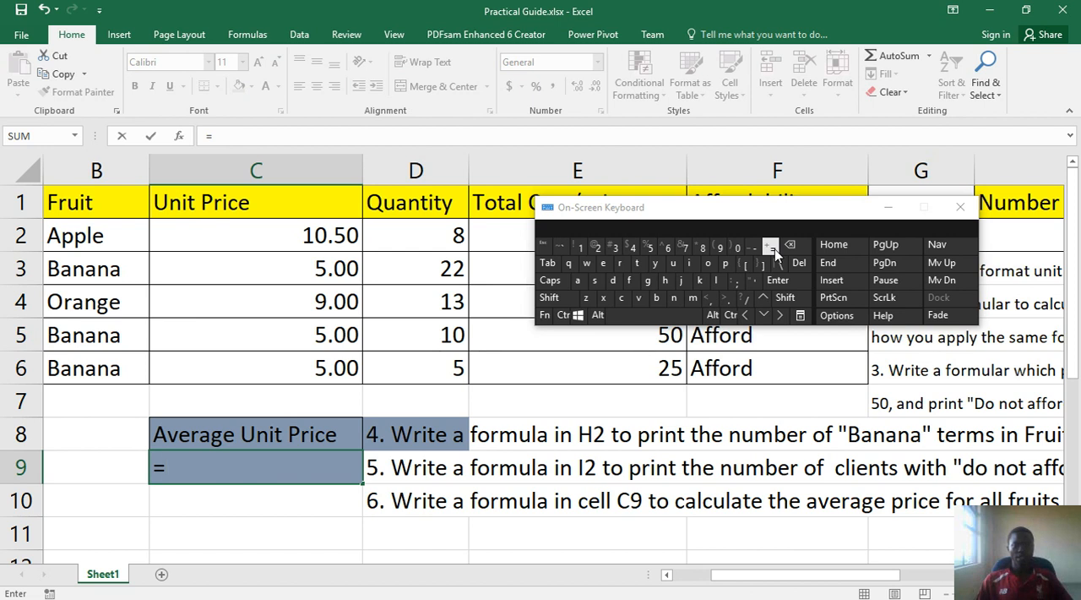
left_click(579, 279)
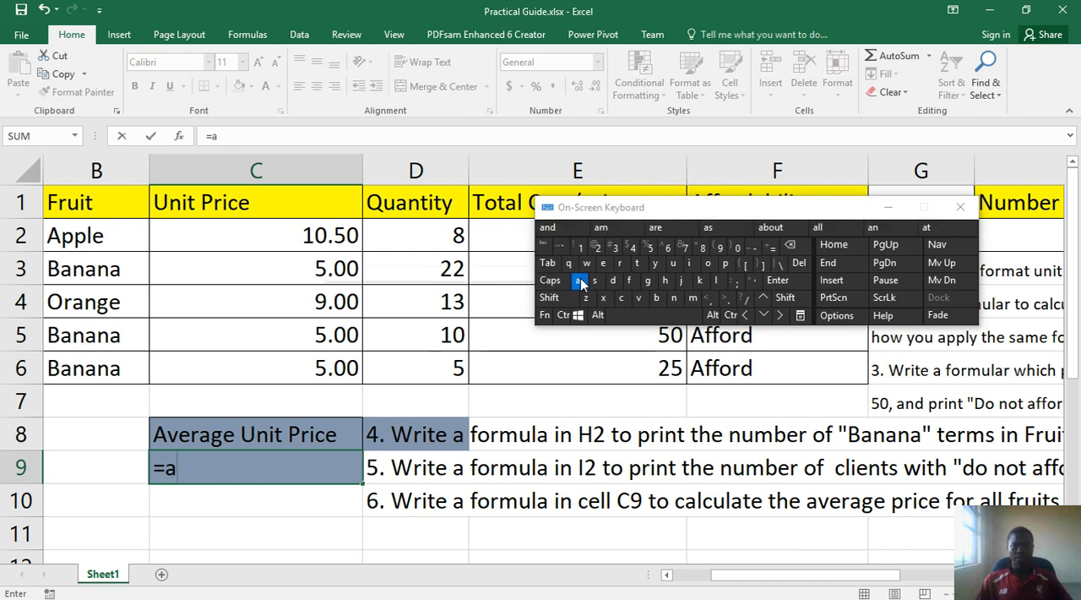
left_click(640, 297)
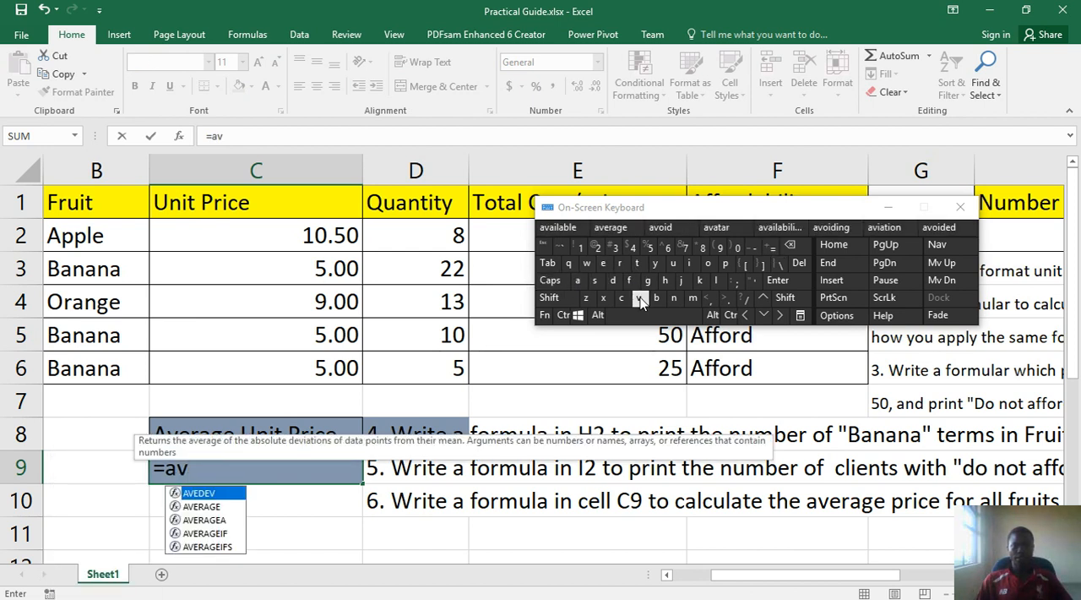
double_click(210, 508)
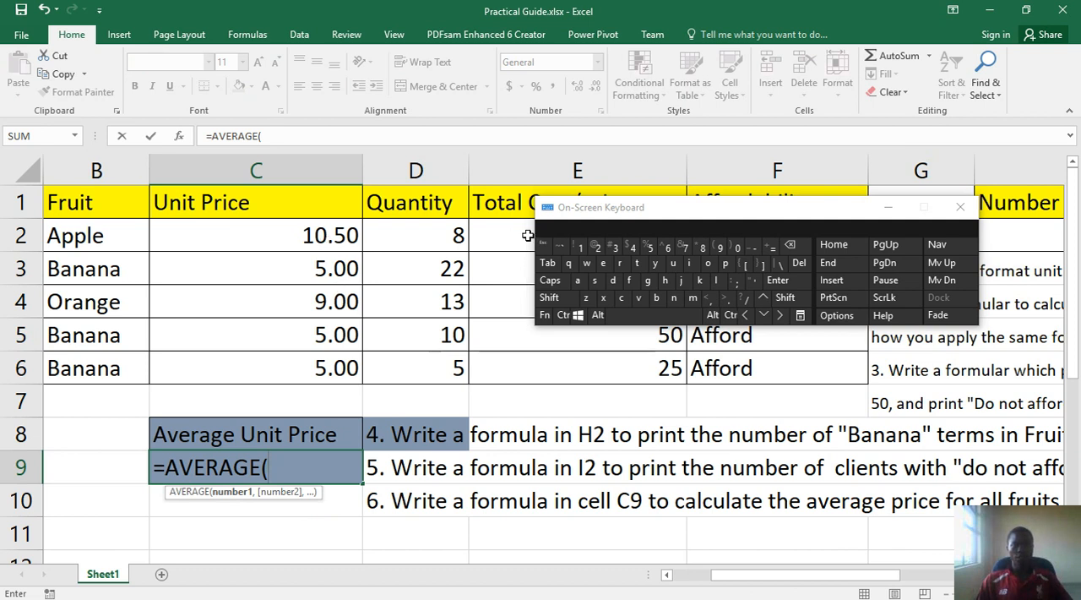
Enter c2:c6 as the range of unit prices for the AVERAGE formula
left_click(622, 301)
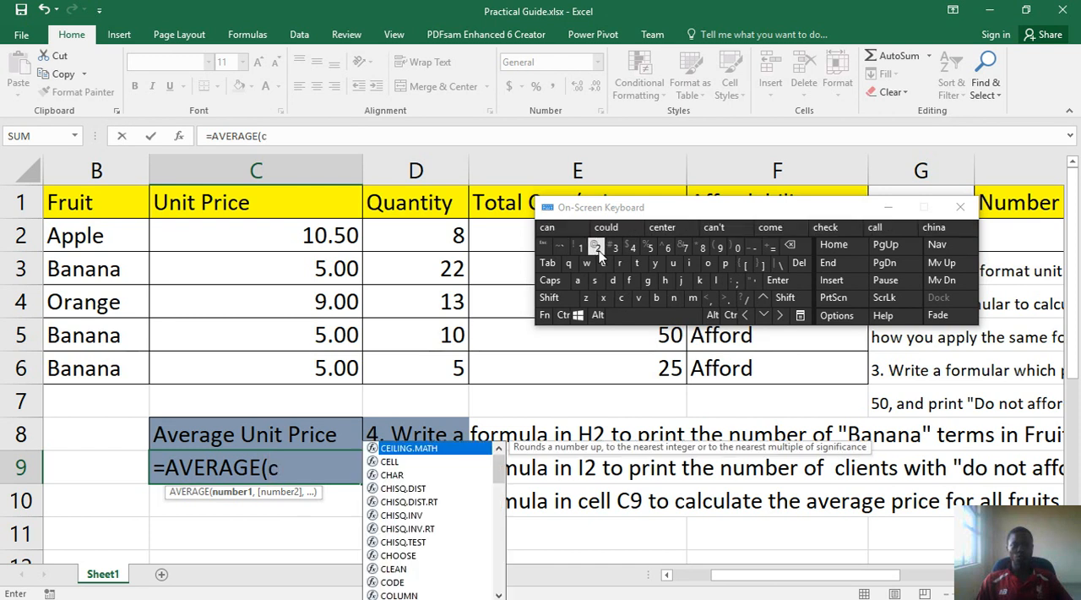
left_click(597, 248)
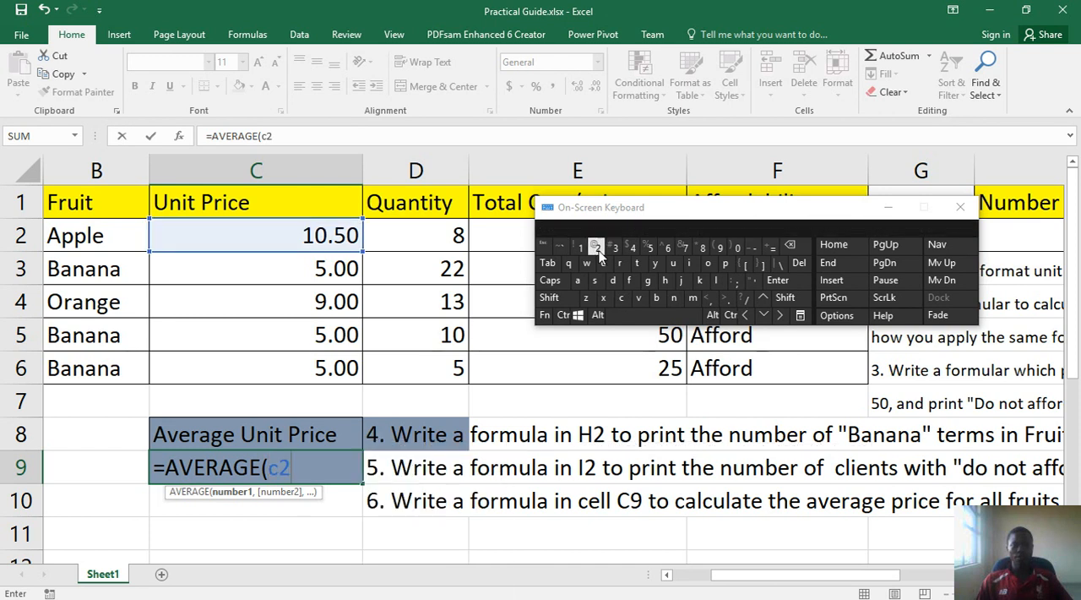
left_click(794, 301)
left_click(733, 282)
left_click(622, 299)
left_click(667, 247)
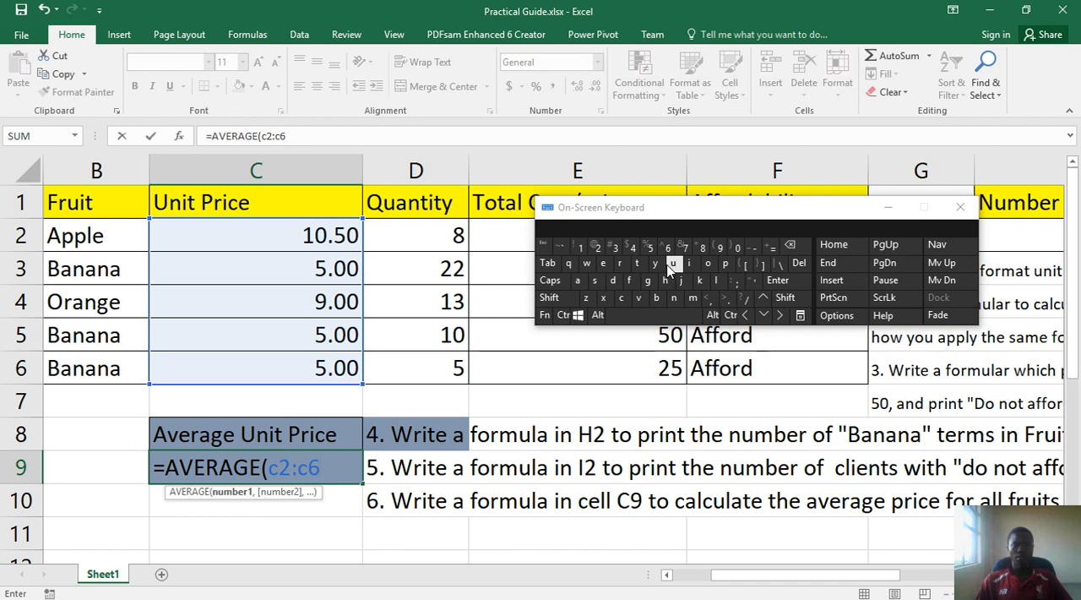
Close the AVERAGE formula's parenthesis, commit it, and close the On-Screen Keyboard
left_click(783, 300)
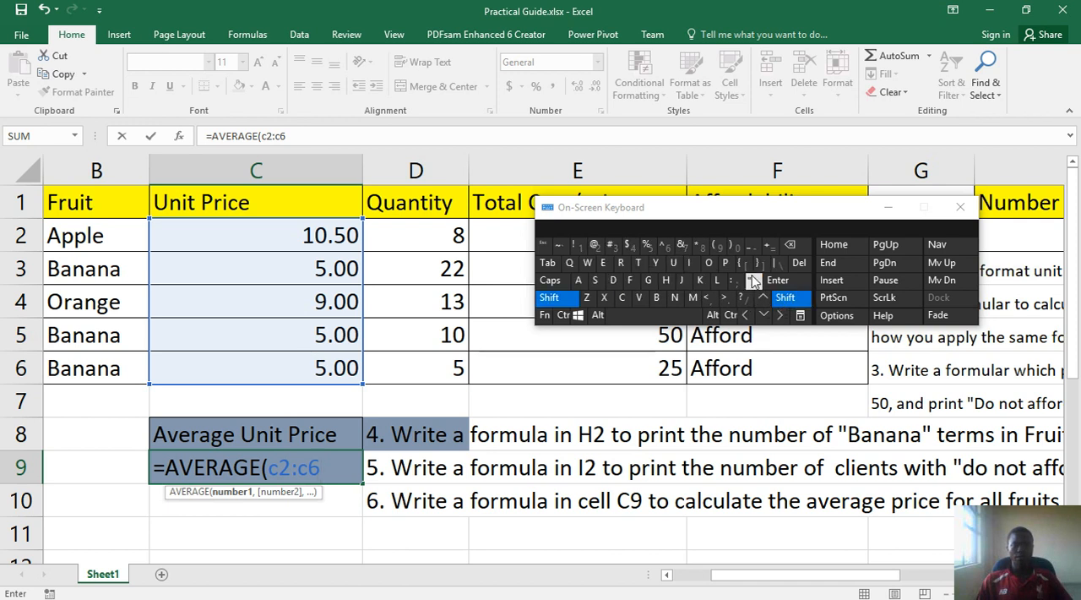
left_click(737, 248)
left_click(774, 281)
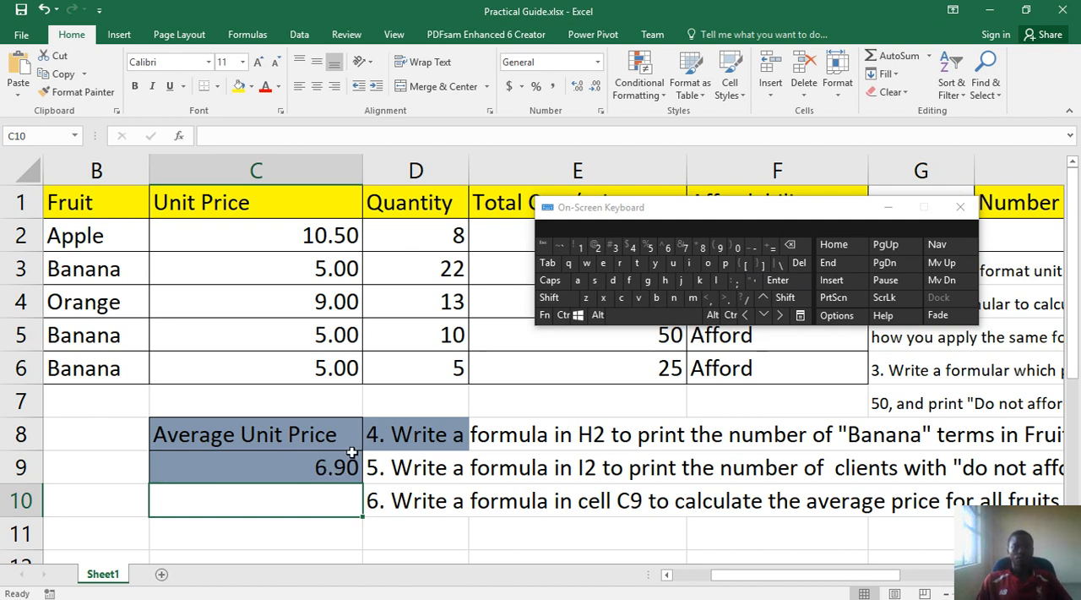
left_click(575, 335)
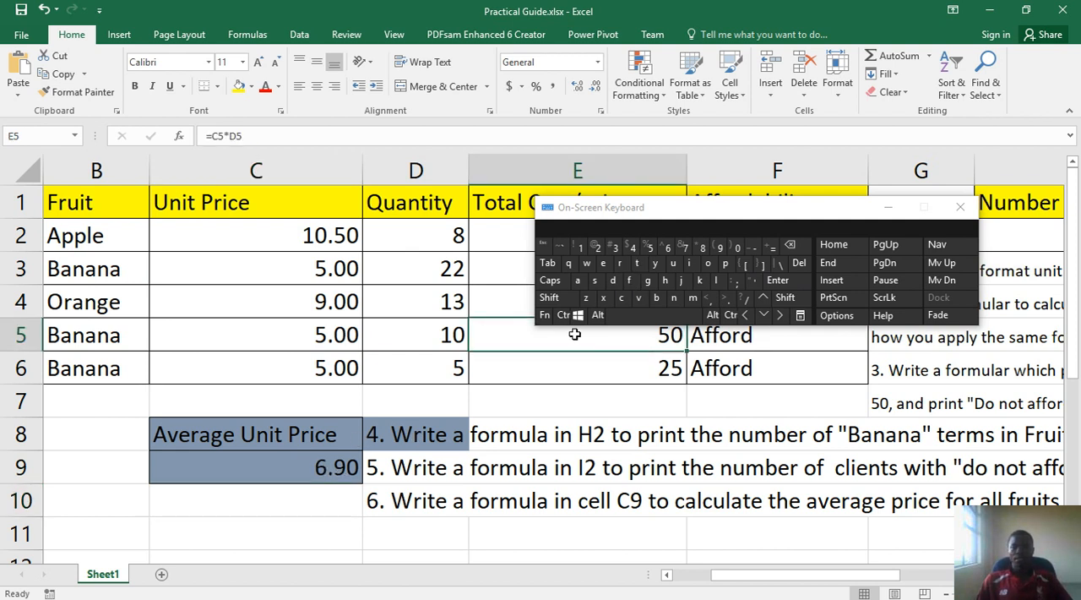
left_click(961, 206)
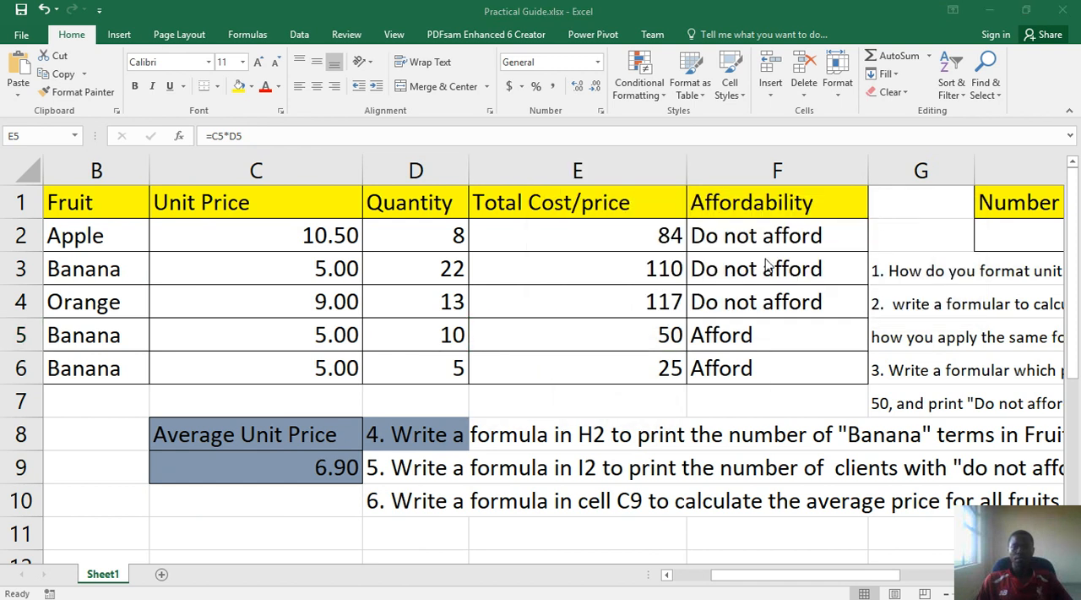
left_click_drag(648, 240, 632, 360)
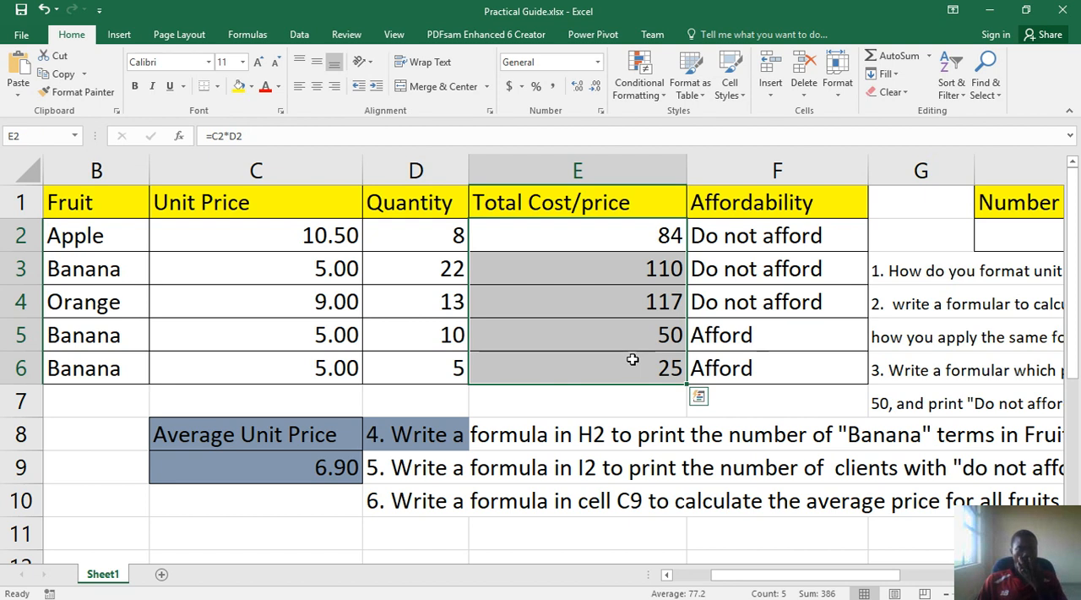
right_click(600, 334)
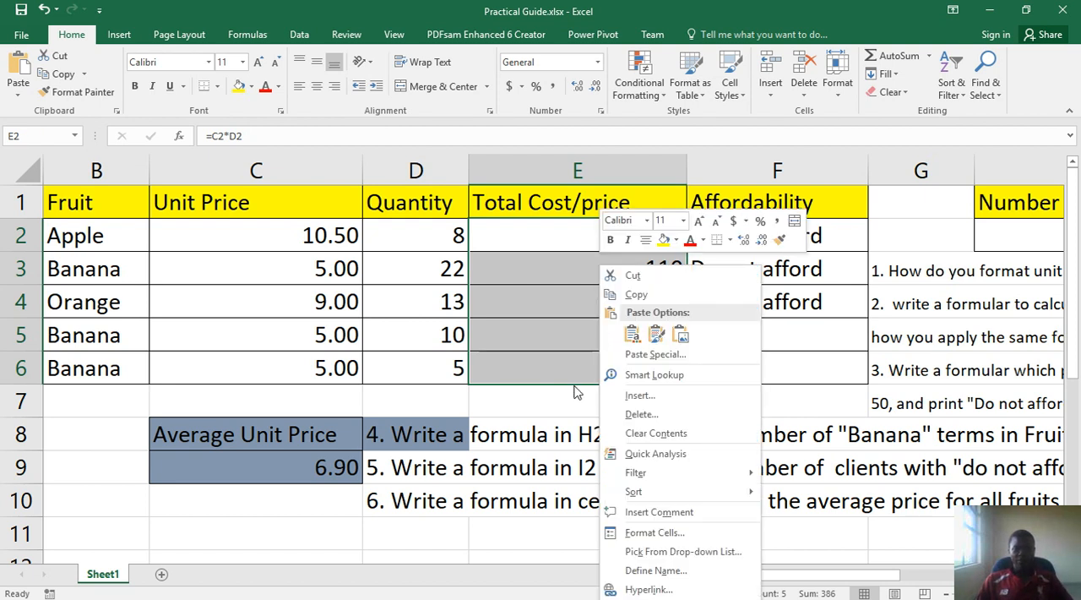
key("Escape")
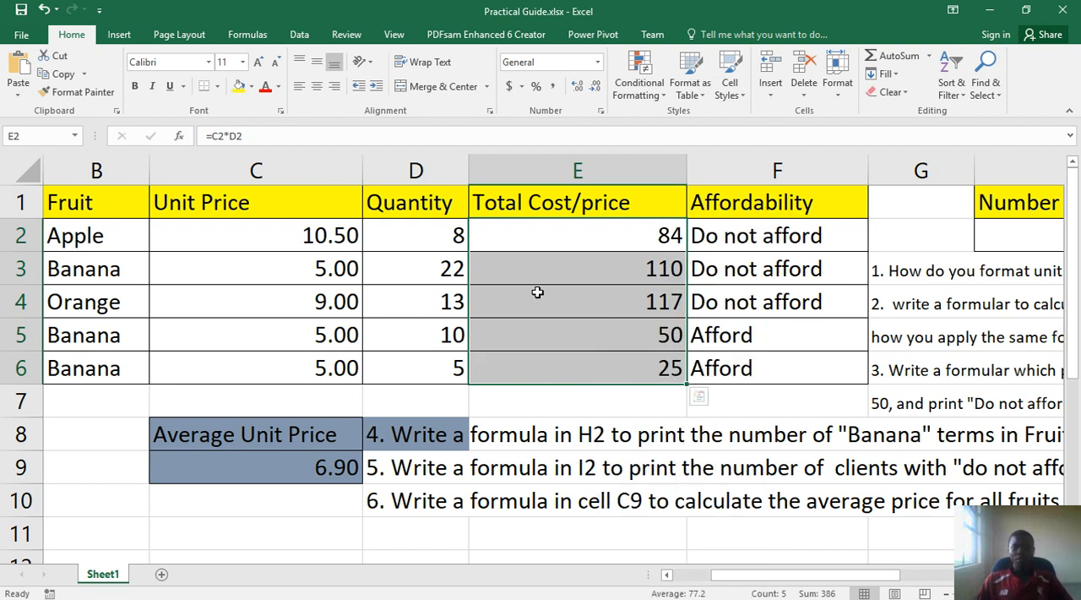
Format the Total Cost/price values in E2:E6 as Currency with the $ symbol and two decimal places
left_click(578, 237)
left_click_drag(578, 238, 580, 367)
right_click(582, 305)
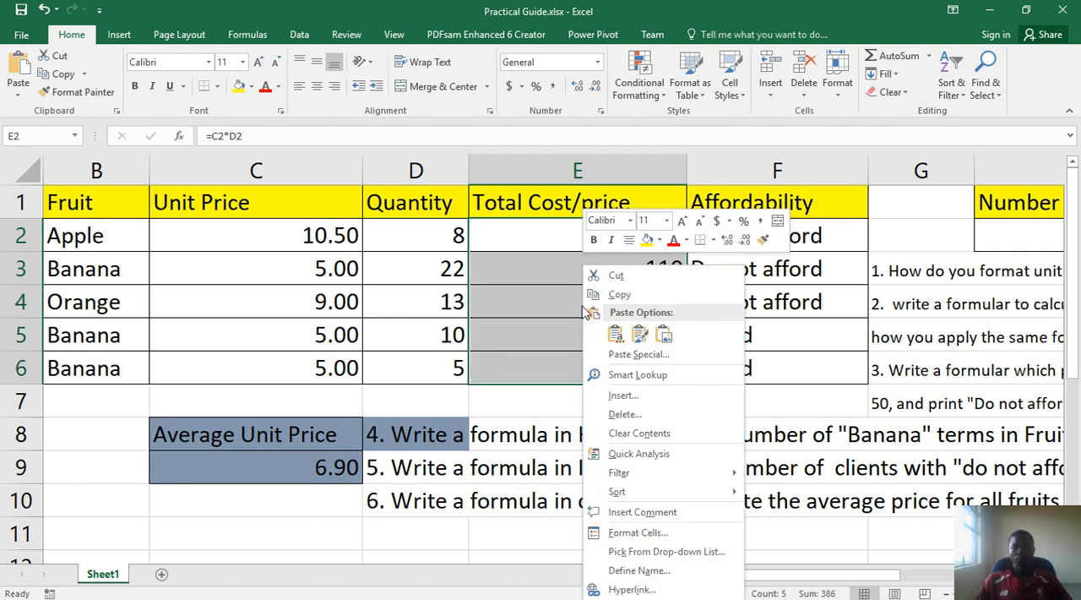
left_click(633, 532)
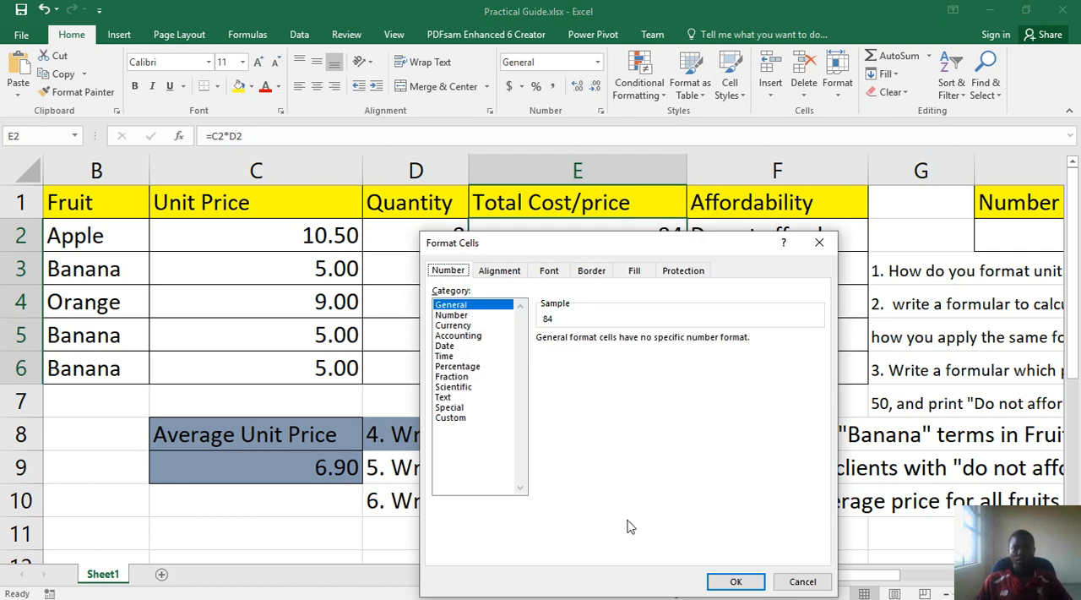
left_click(446, 327)
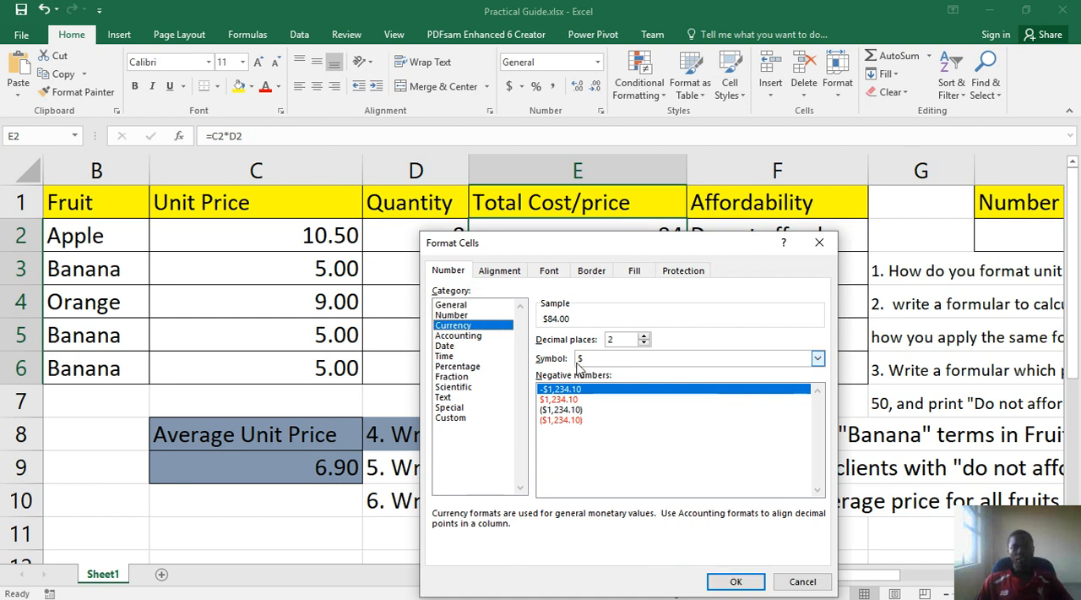
left_click(818, 359)
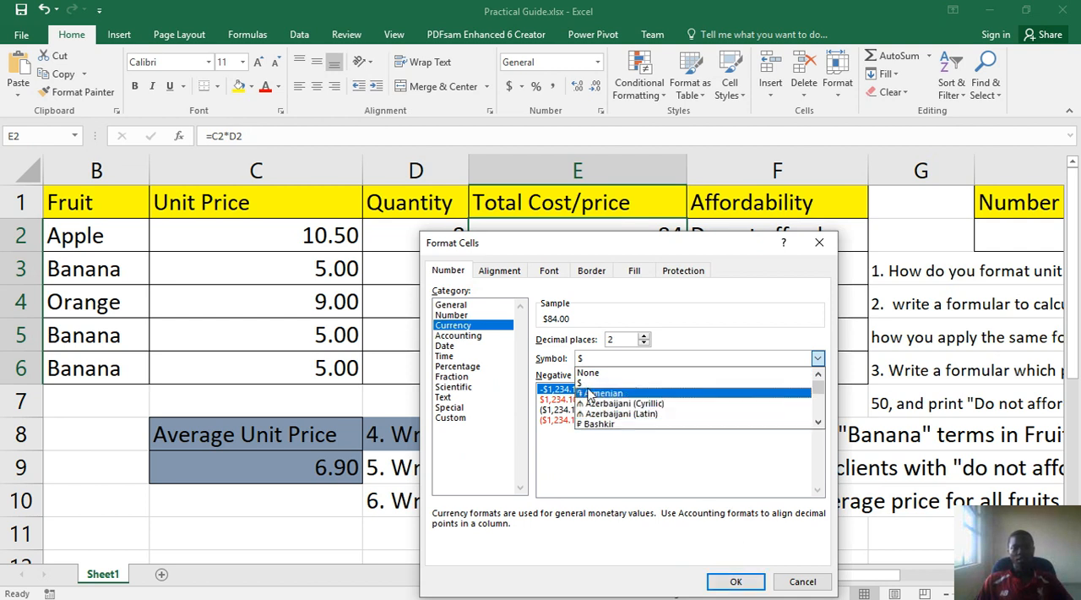
left_click(663, 321)
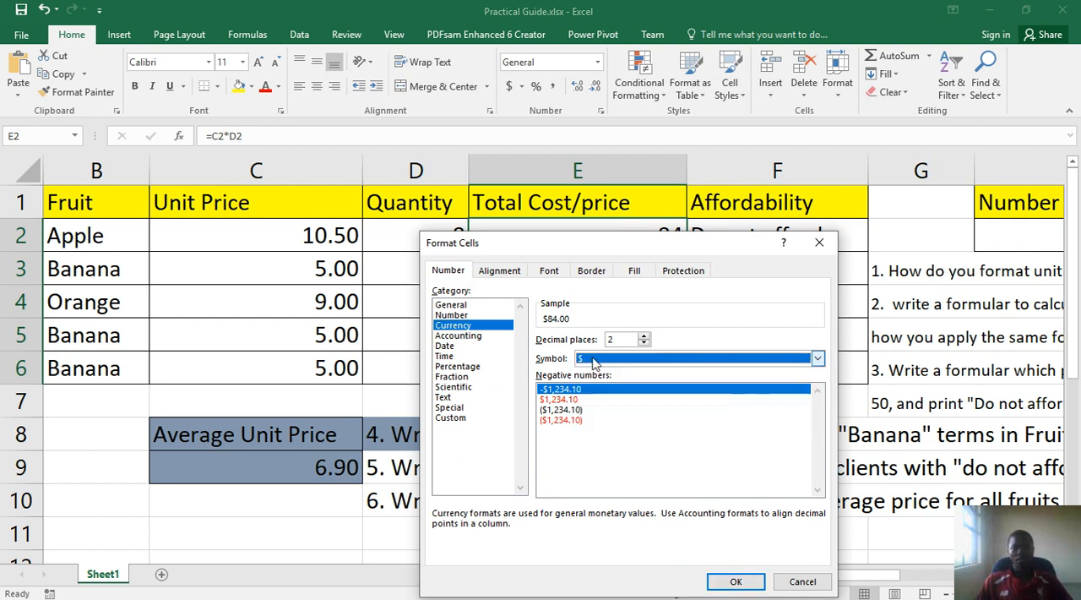
left_click(743, 581)
left_click(629, 313)
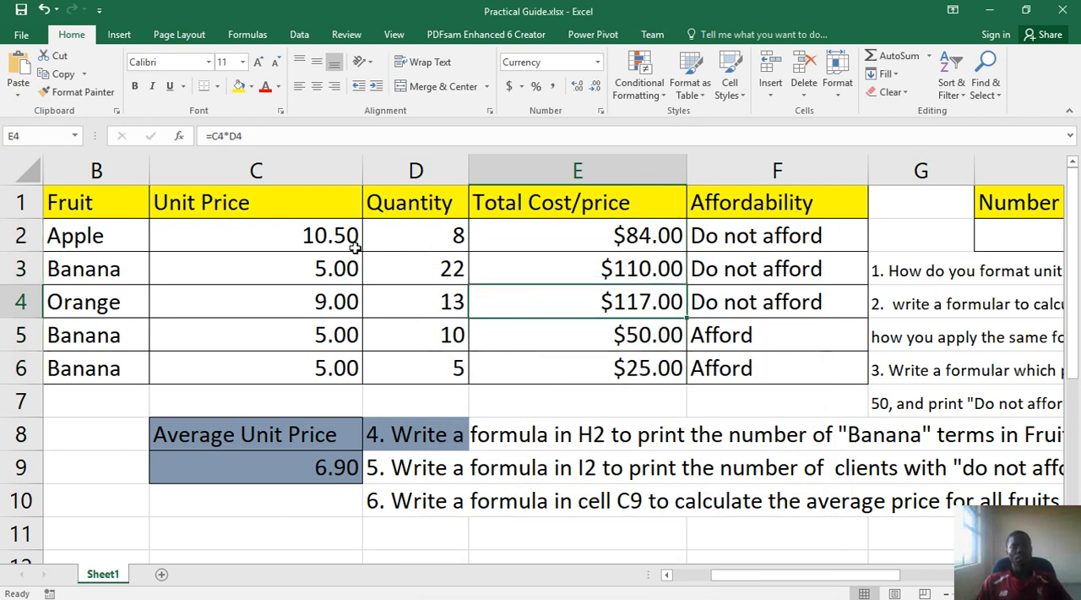
Format the Unit Price values in C2:C6 as Currency with the $ symbol and two decimal places
left_click_drag(321, 236, 330, 367)
right_click(332, 369)
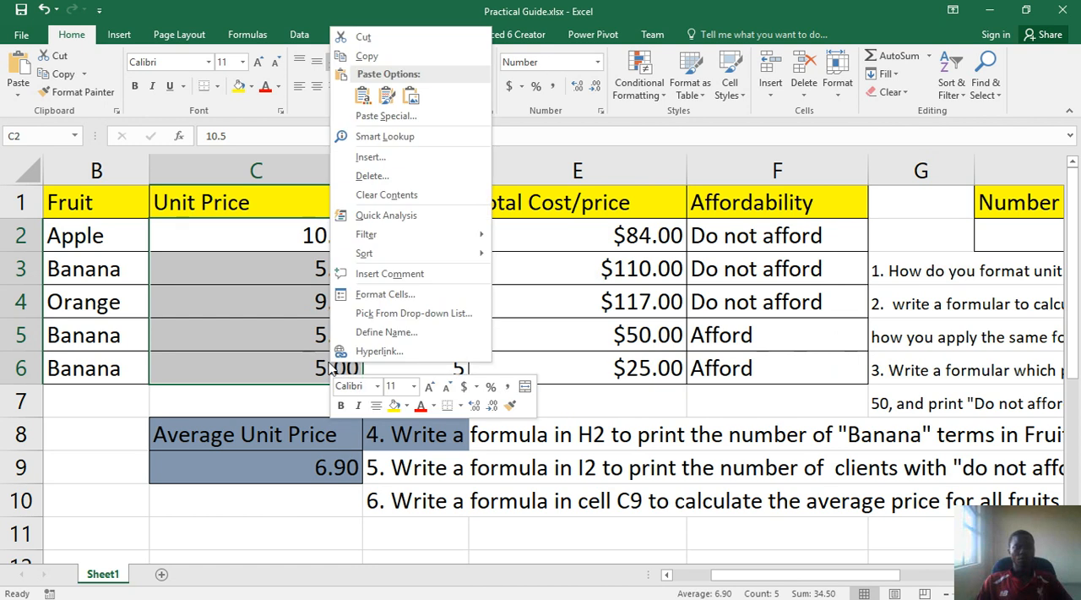
left_click(369, 295)
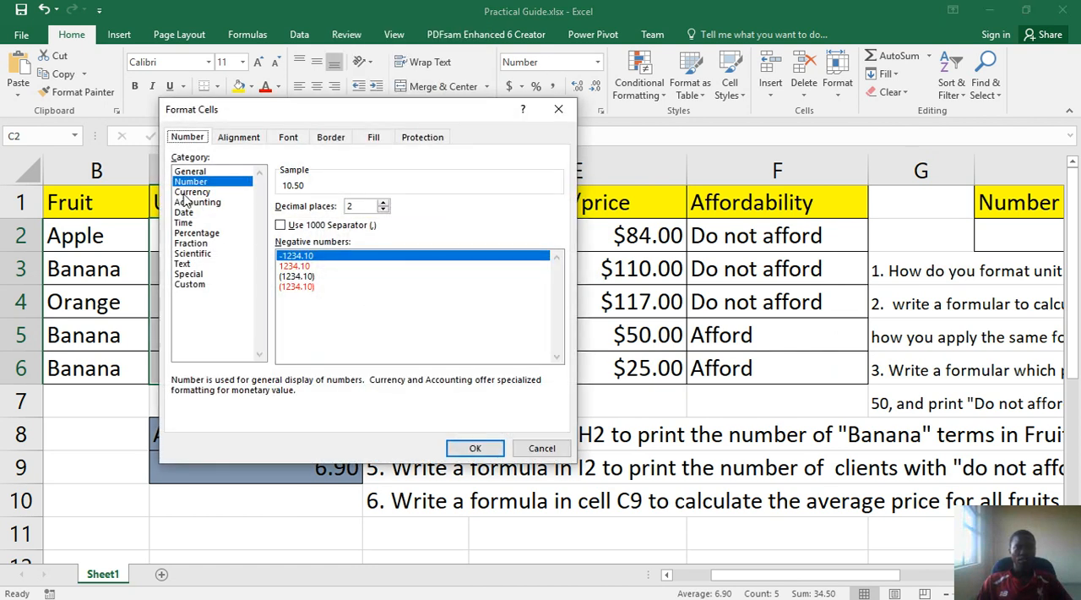
left_click(190, 193)
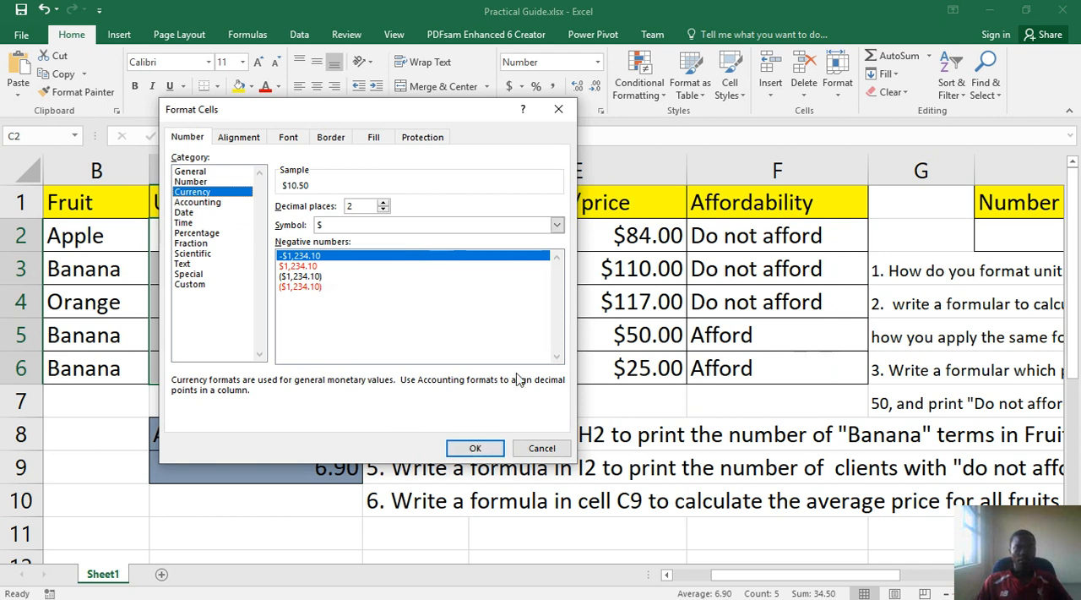
left_click(484, 450)
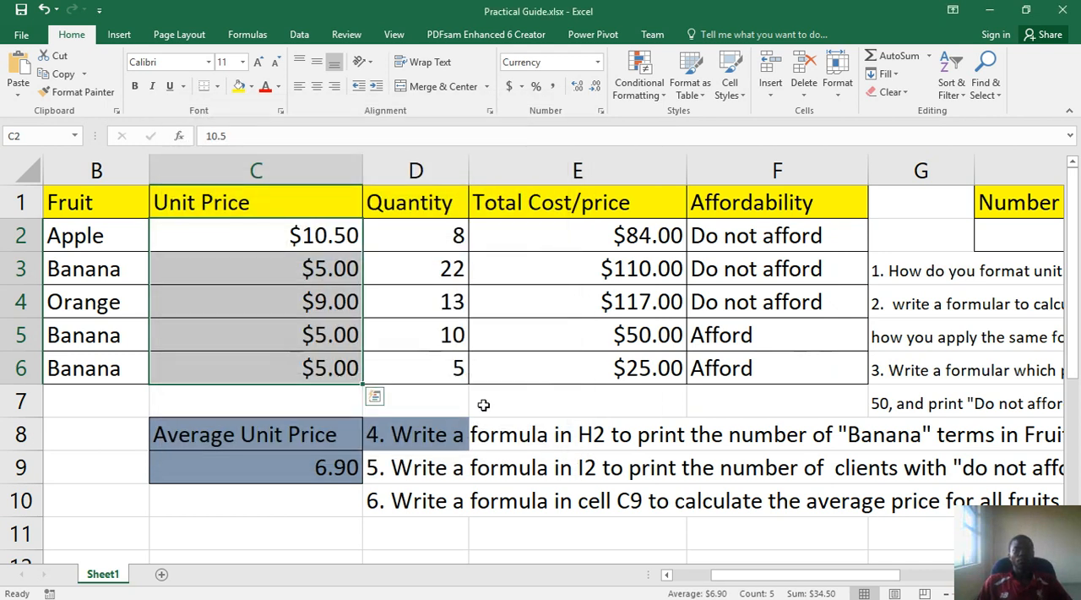
left_click(512, 268)
Reread question 2 and examine row 4's quantity and the Total Cost/price formula in E4
mouse_move(635, 597)
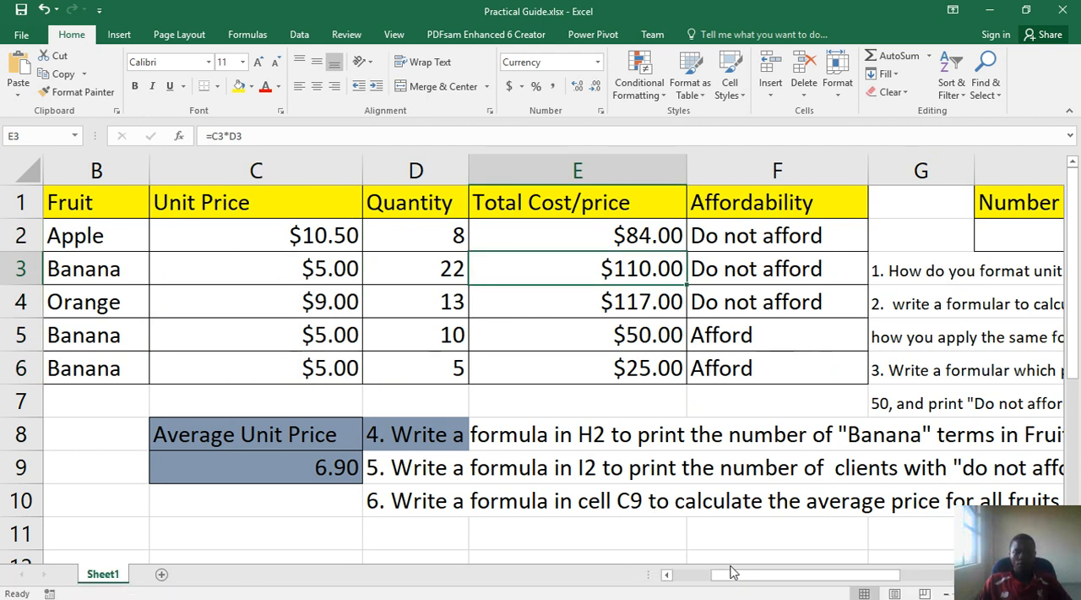
left_click_drag(749, 581, 884, 537)
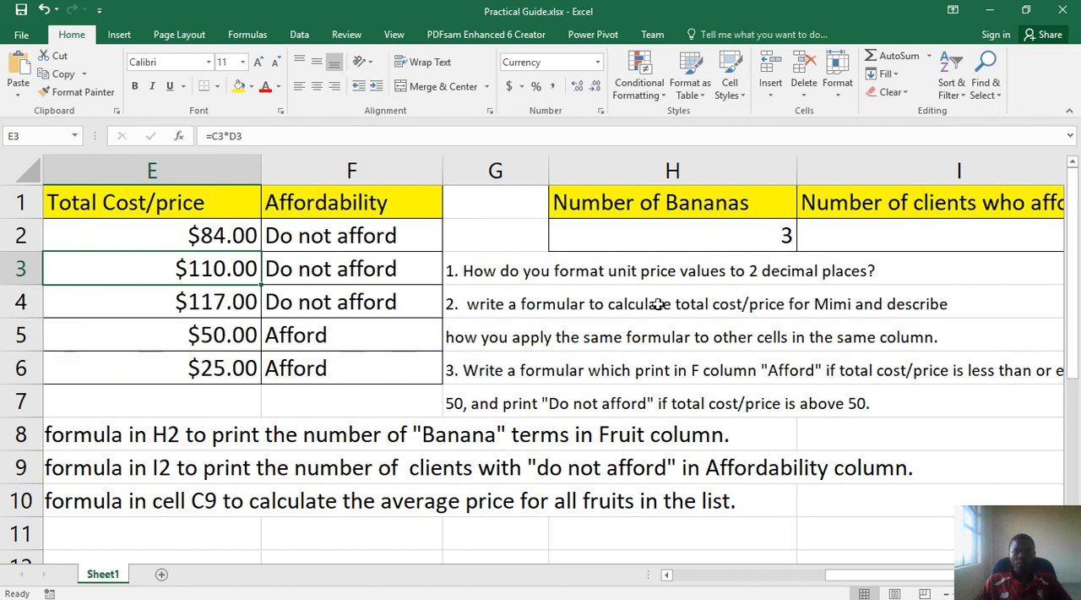
left_click(847, 312)
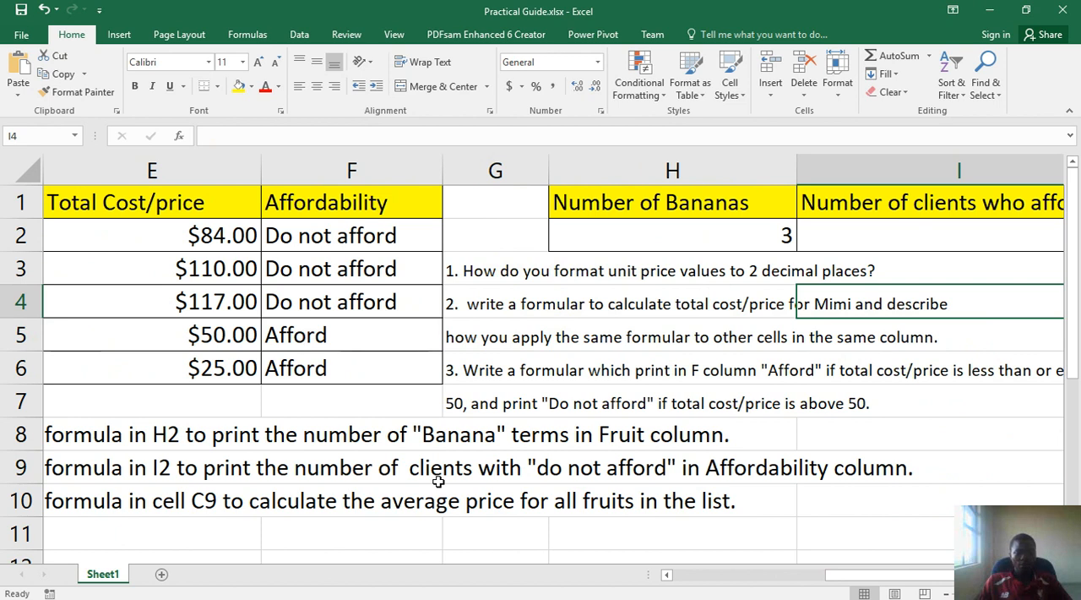
left_click(729, 575)
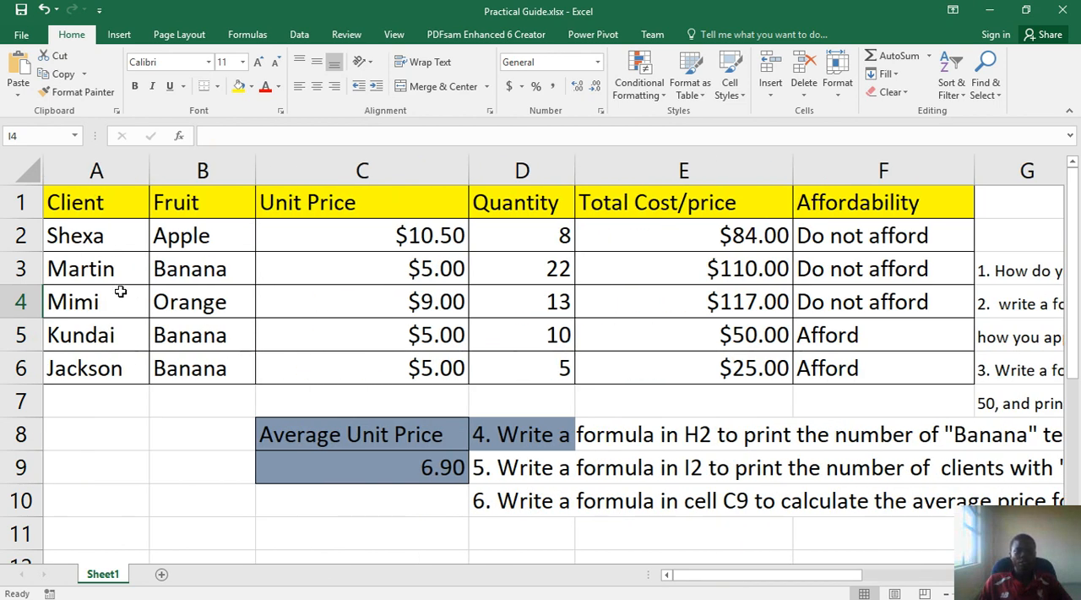
left_click_drag(71, 307, 684, 310)
left_click(686, 311)
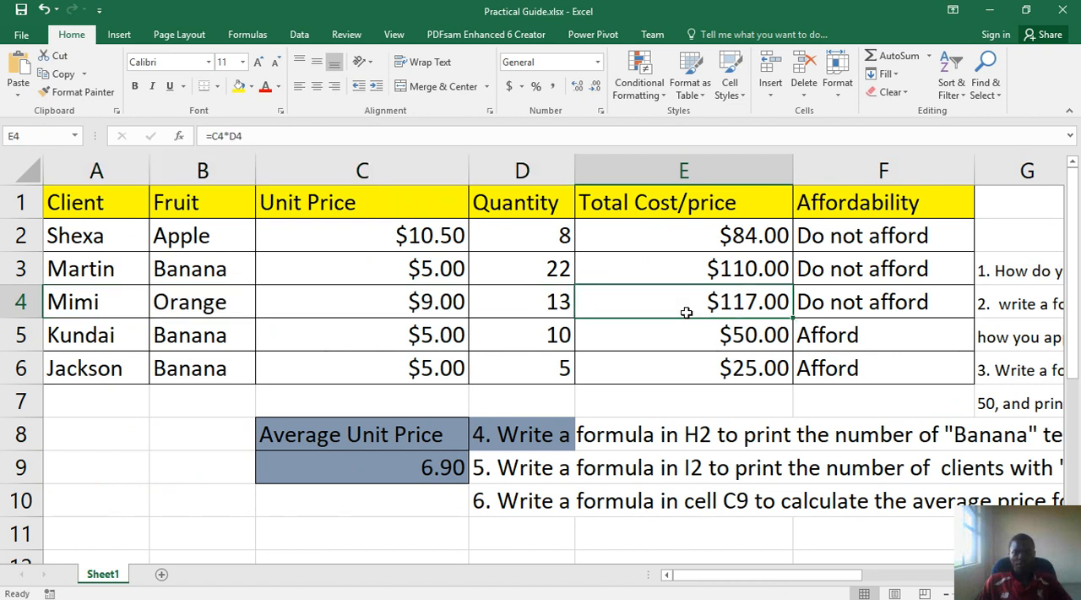
left_click(543, 310)
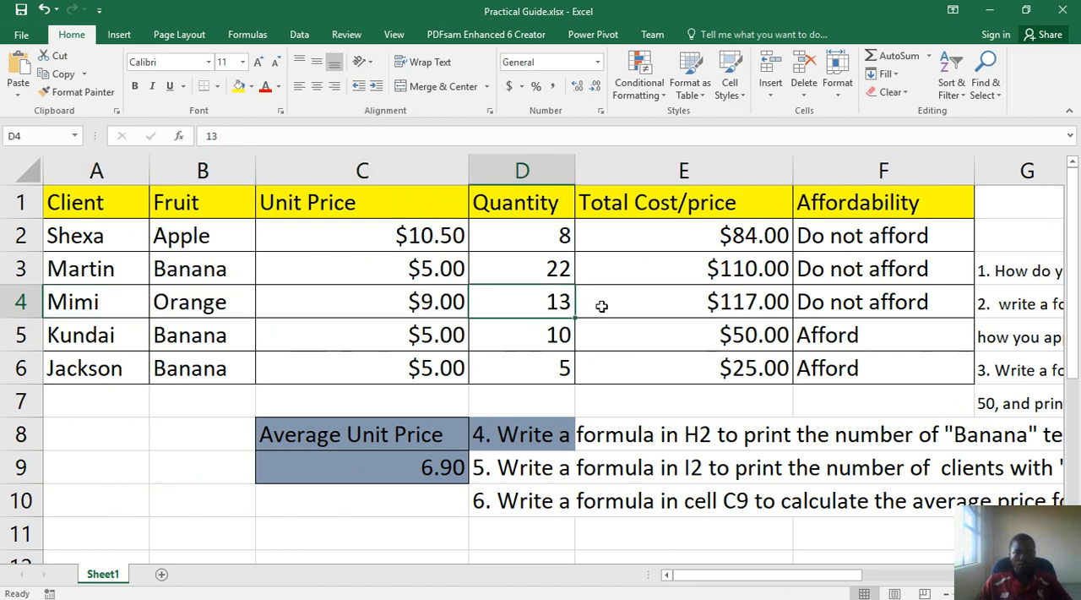
left_click(725, 300)
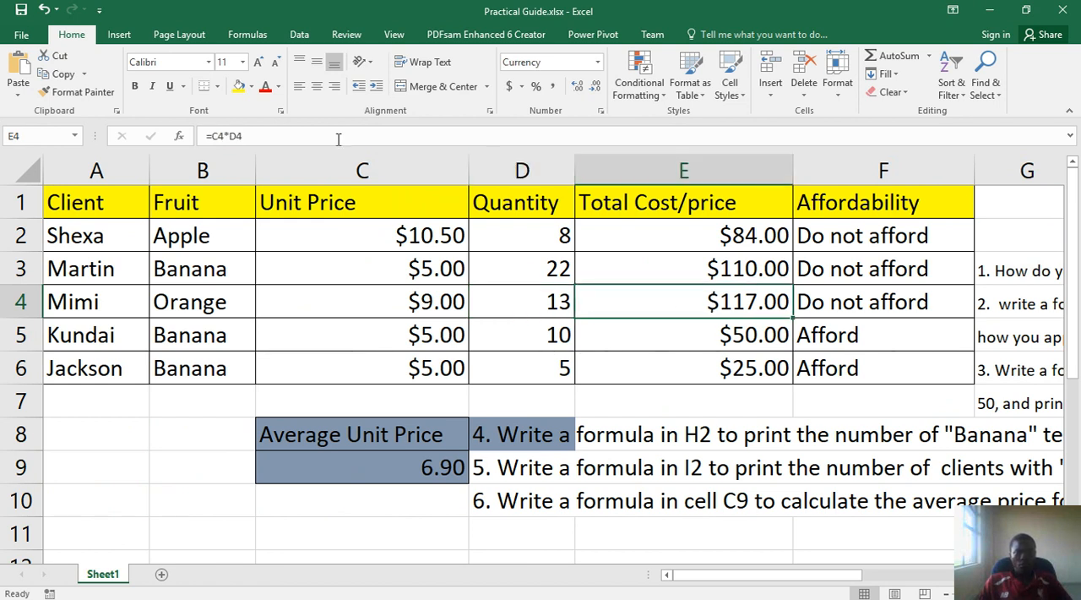
Check Mimi's total cost formula in E4 and demonstrate filling it to neighbouring Total Cost/price cells
left_click_drag(243, 135, 207, 136)
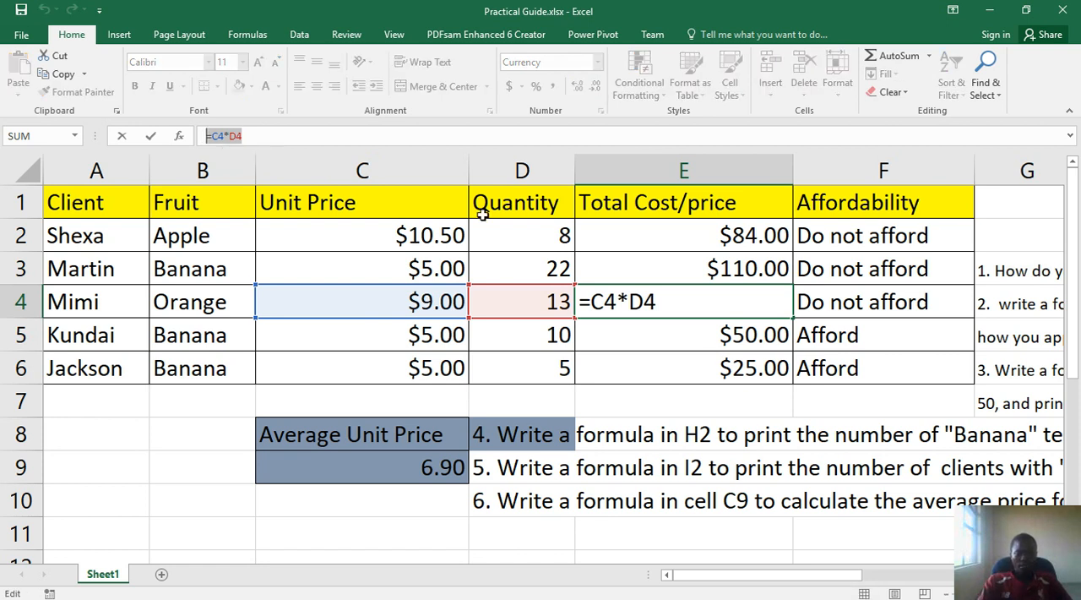
key("Return")
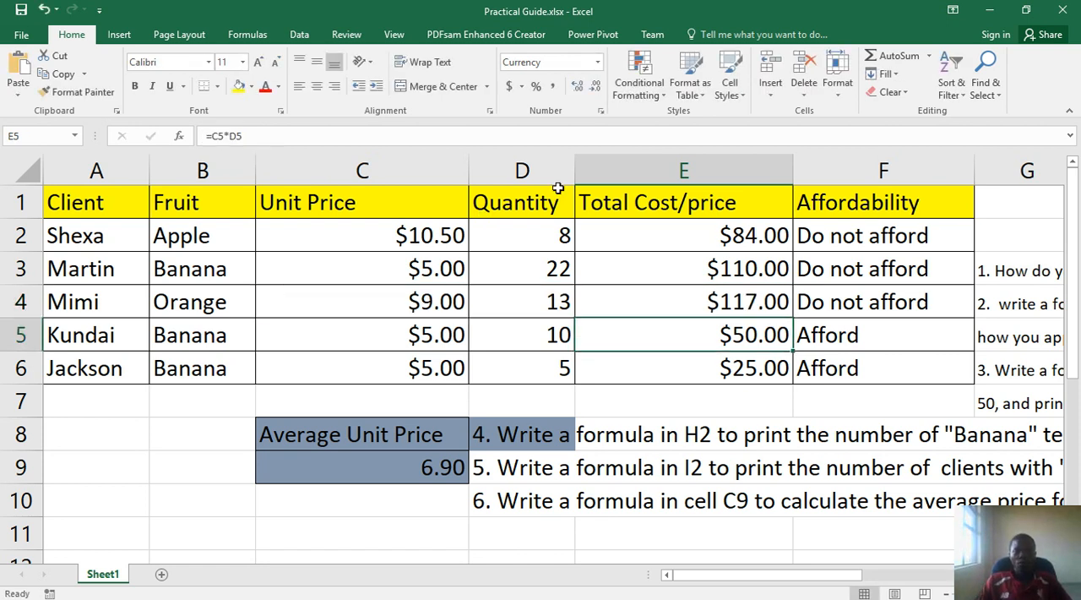
left_click(766, 302)
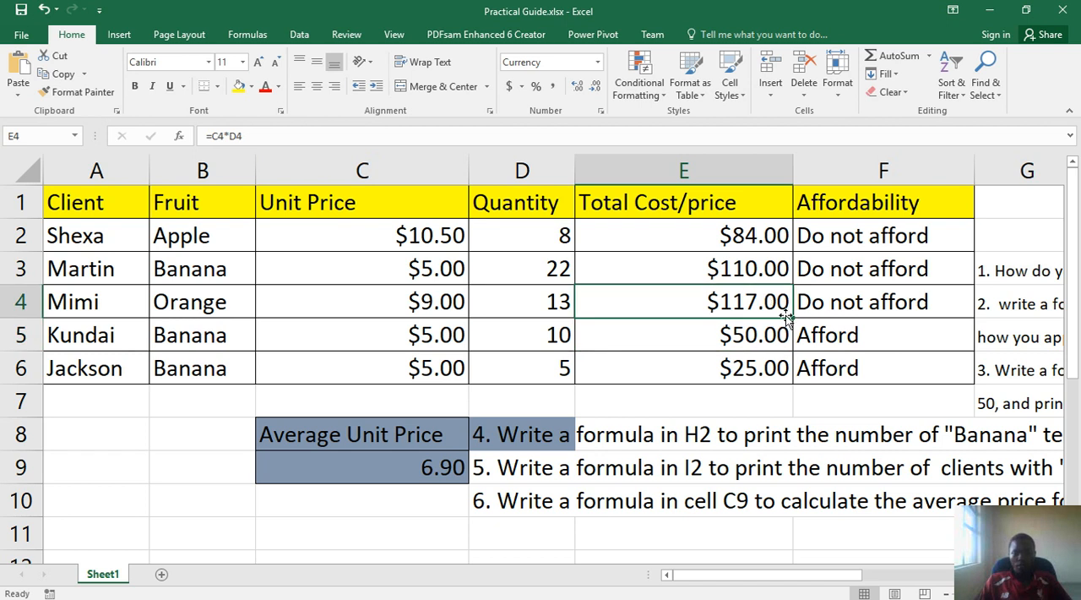
mouse_move(796, 319)
left_mouse_down()
mouse_move(790, 247)
mouse_move(789, 262)
left_mouse_up()
left_click_drag(793, 335, 792, 337)
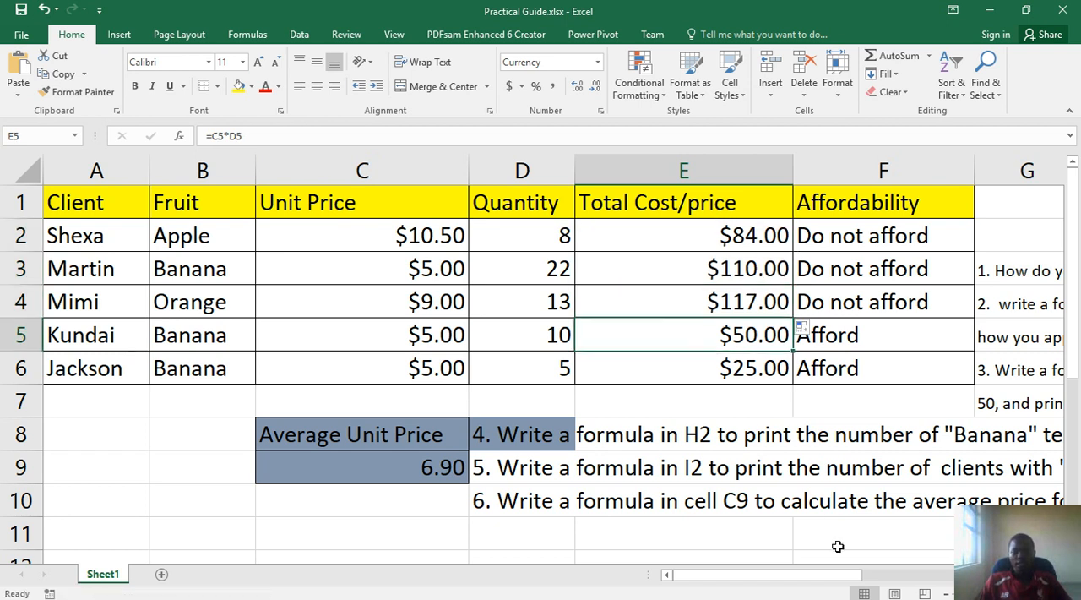
Reread question 2 and examine the multiplication formulas in the Total Cost/price cells E2 to E6
left_click_drag(833, 578, 997, 578)
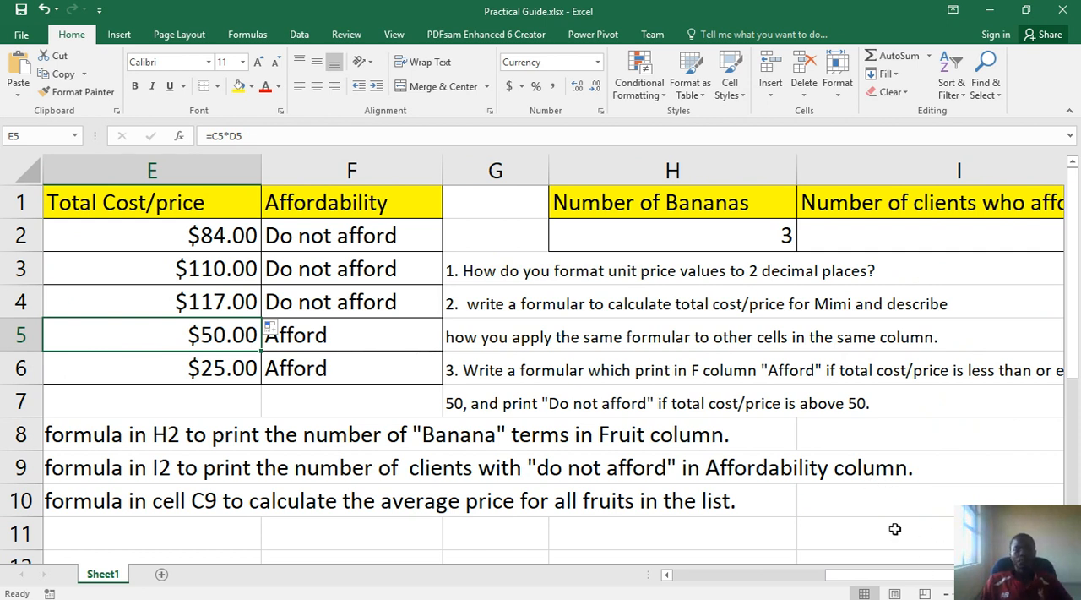
mouse_move(904, 575)
left_mouse_down()
mouse_move(948, 577)
mouse_move(895, 577)
left_mouse_up()
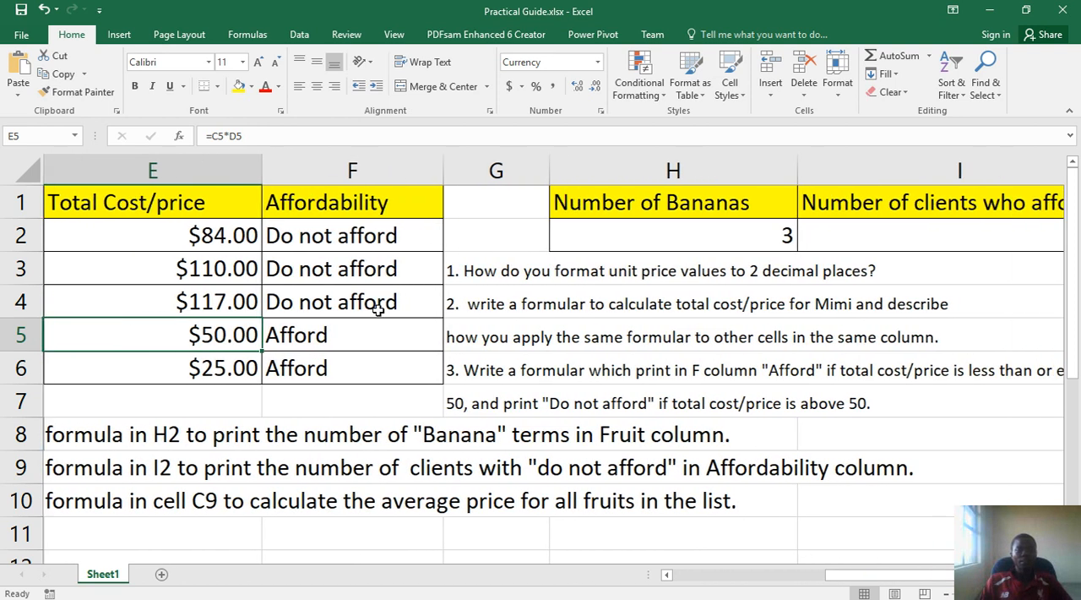
left_click(206, 302)
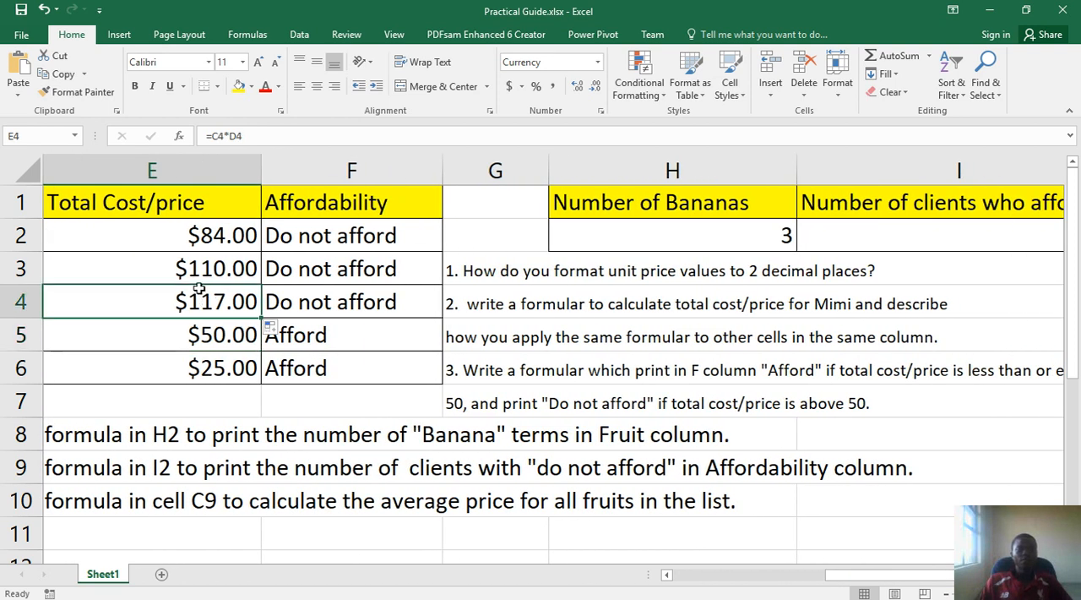
left_click(199, 234)
left_click(199, 268)
left_click(207, 306)
left_click(210, 338)
left_click(217, 377)
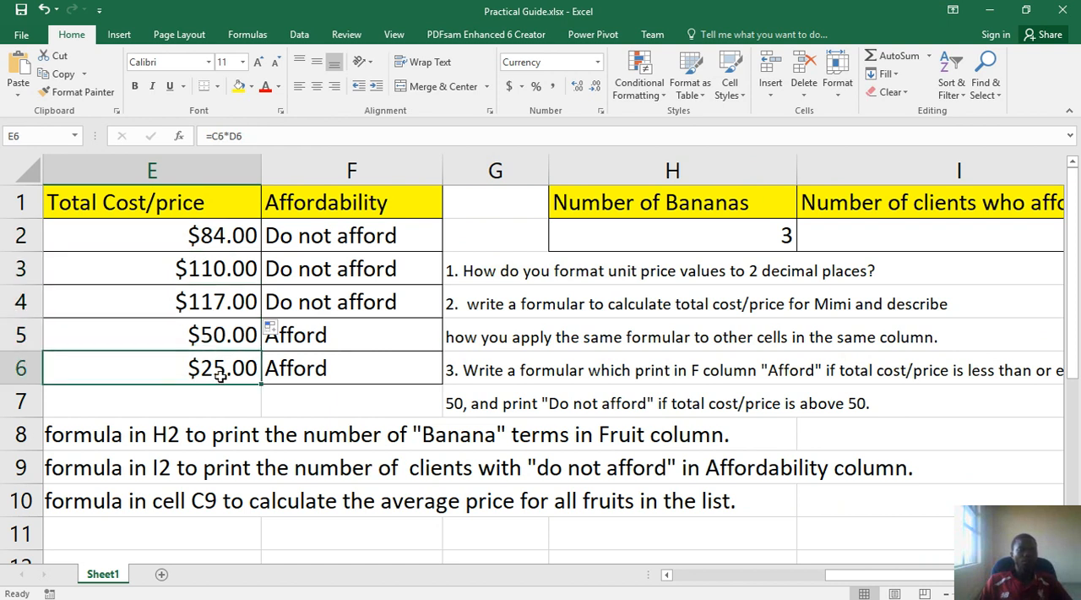
left_click(207, 235)
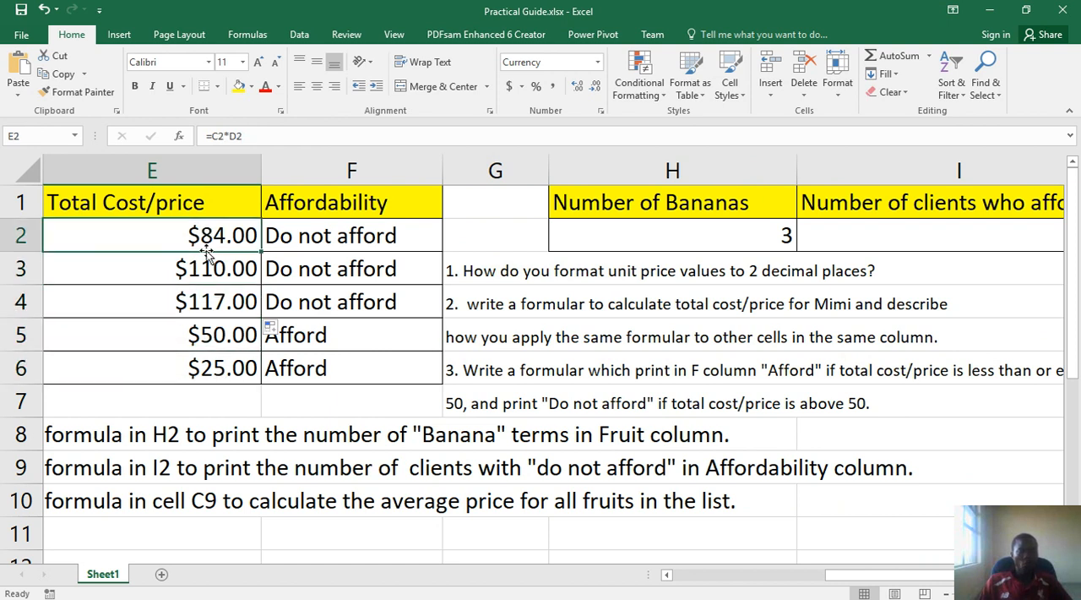
left_click(207, 262)
left_click(205, 300)
left_click(203, 333)
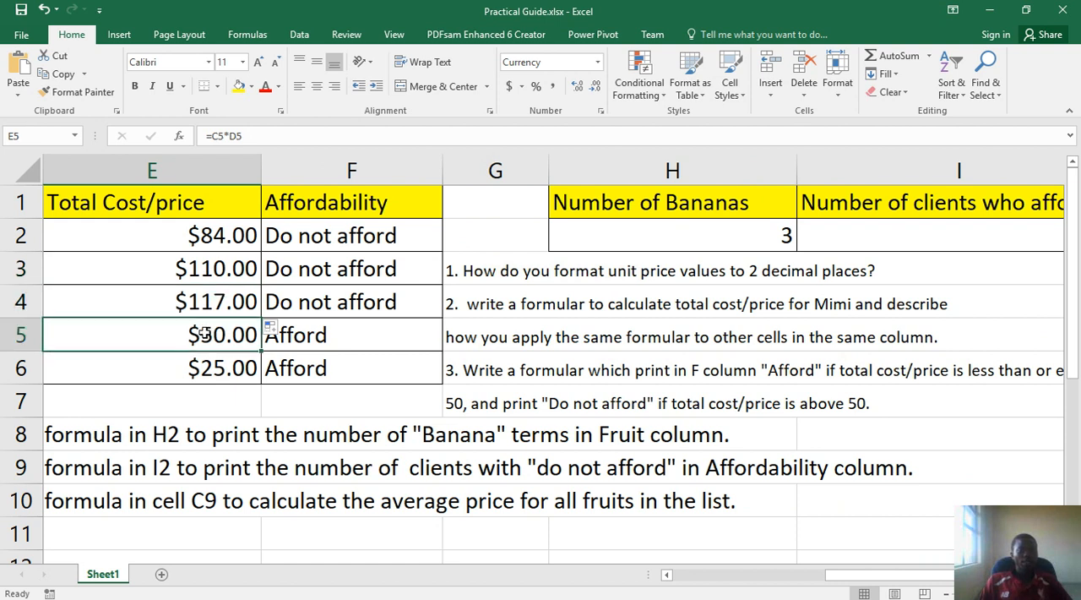
left_click(211, 366)
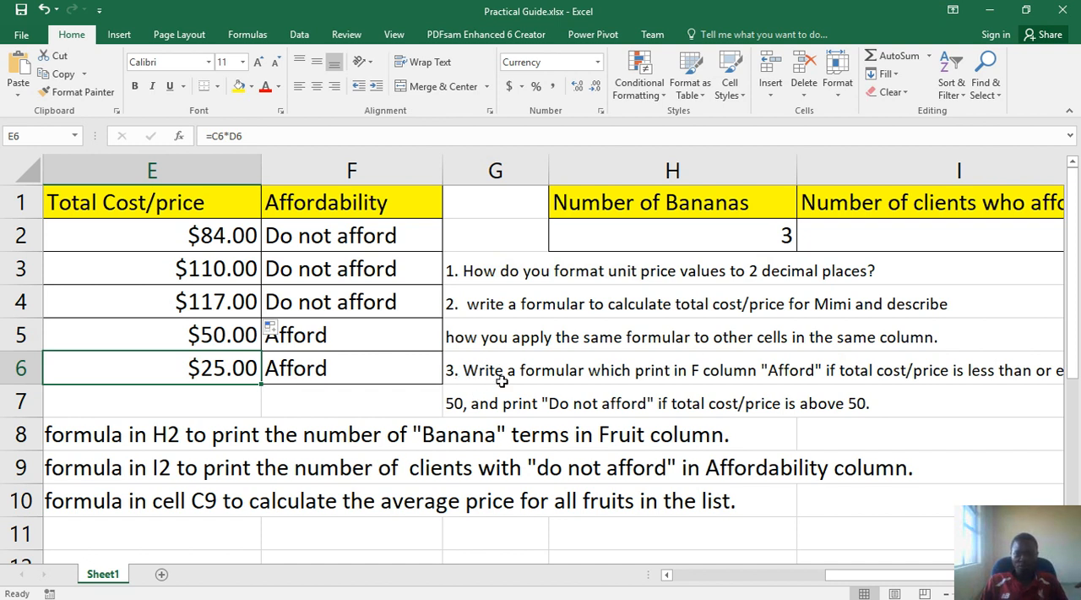
Read questions 3 and 4, compare them with the table, and examine the Number of Bananas formula in H2
left_click_drag(830, 580, 866, 579)
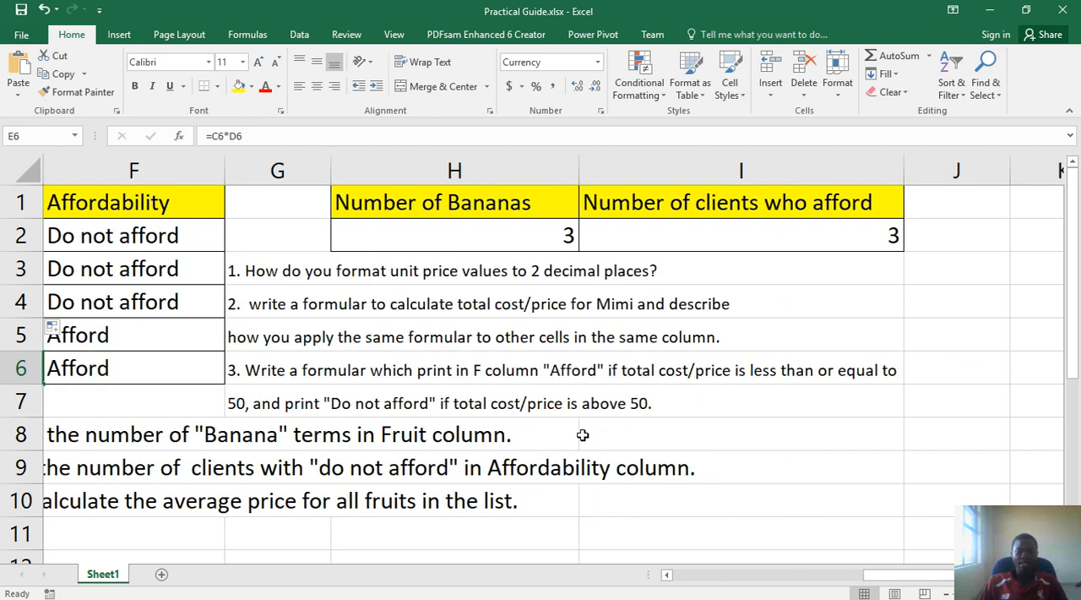
left_click(366, 380)
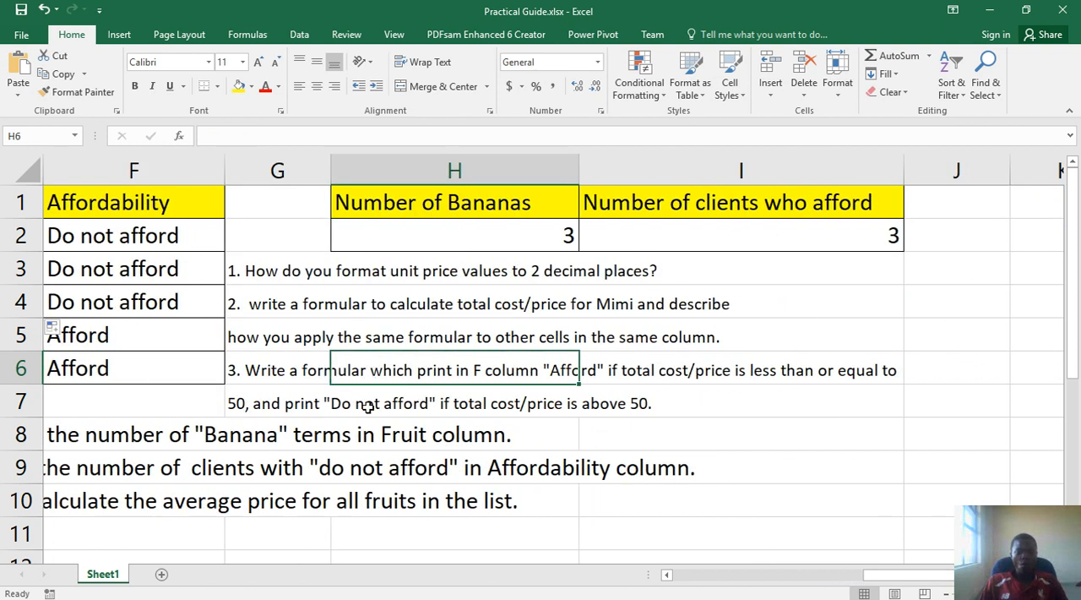
key("Down")
key("Down")
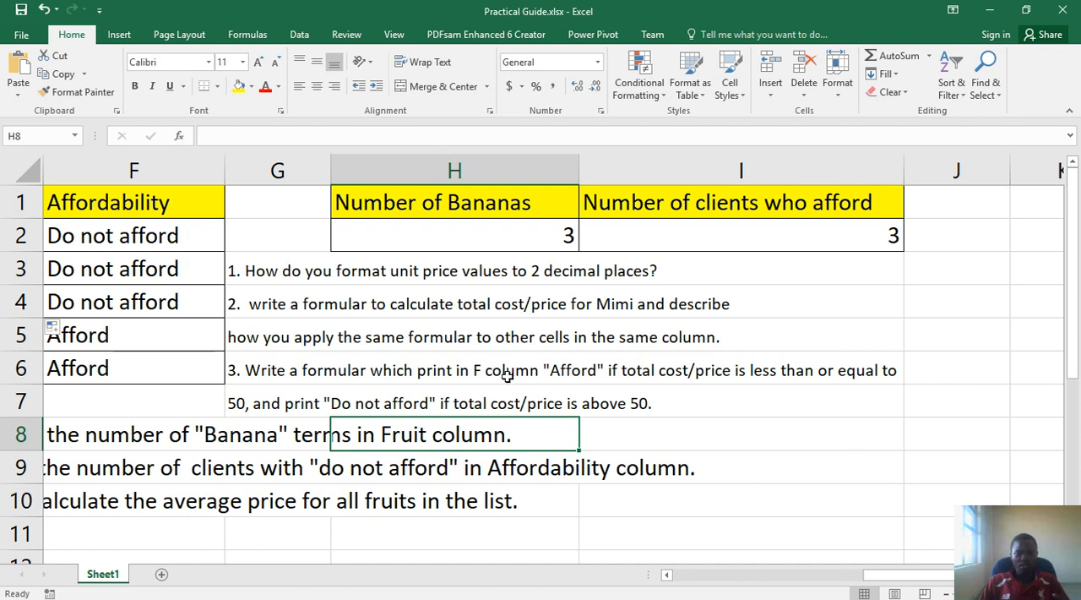
left_click(748, 576)
left_click_drag(750, 578, 728, 576)
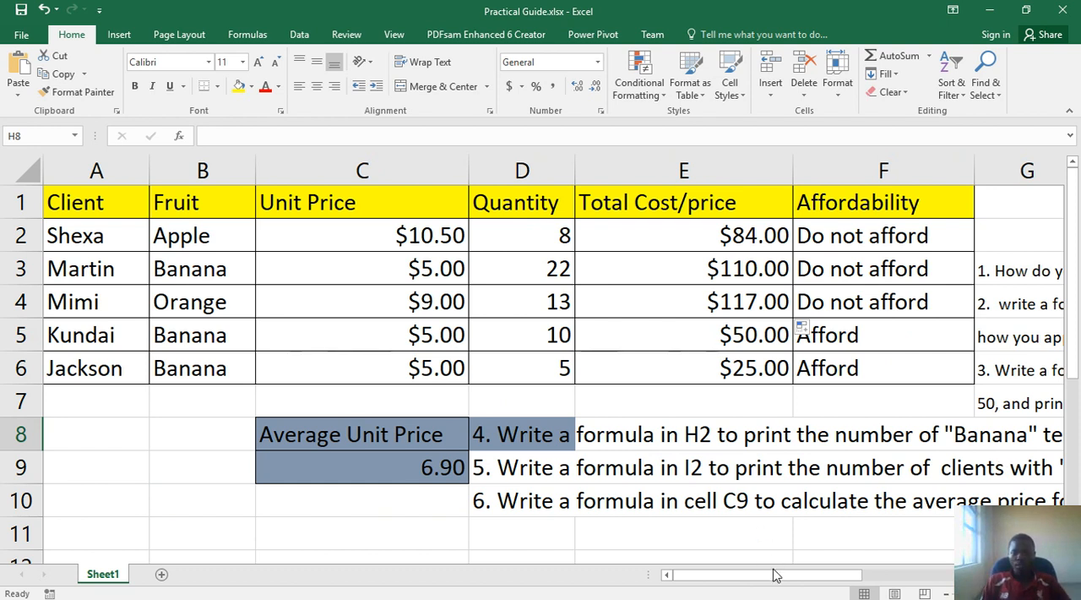
left_click_drag(770, 579, 887, 561)
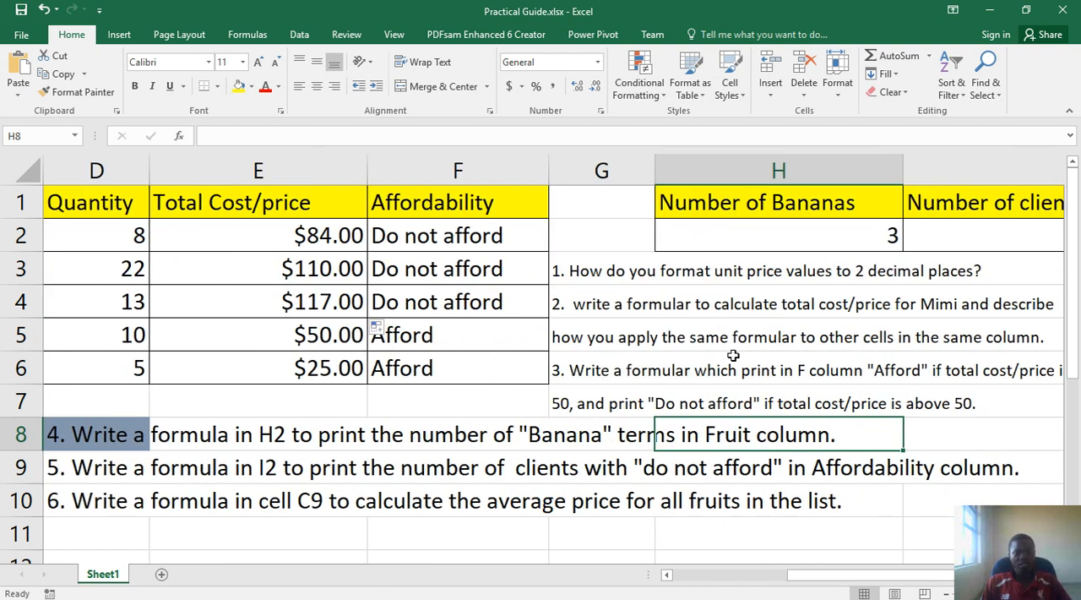
left_click(762, 233)
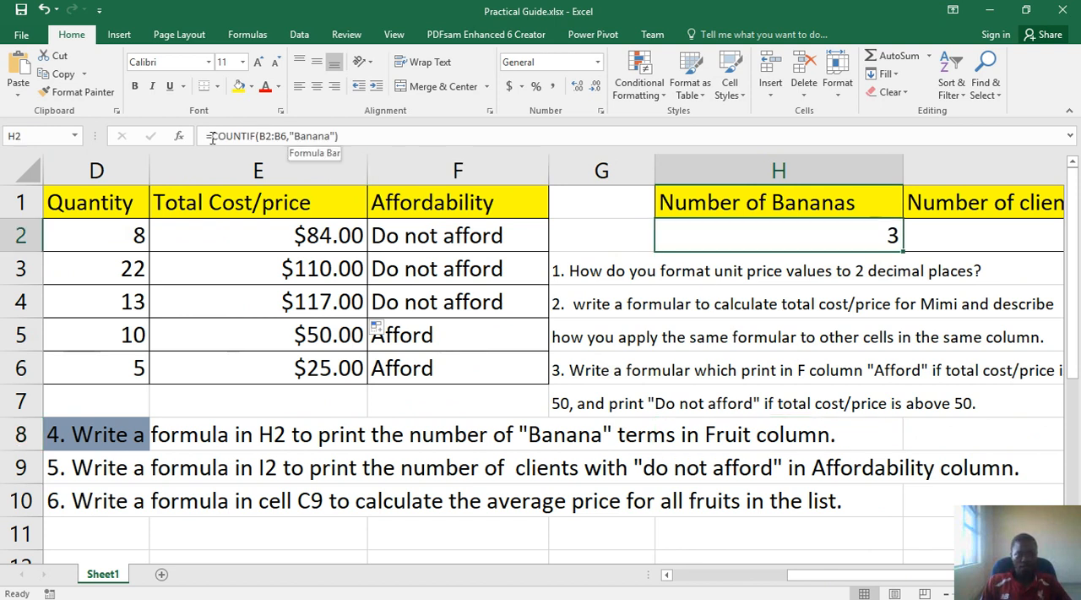
left_click_drag(211, 136, 40, 401)
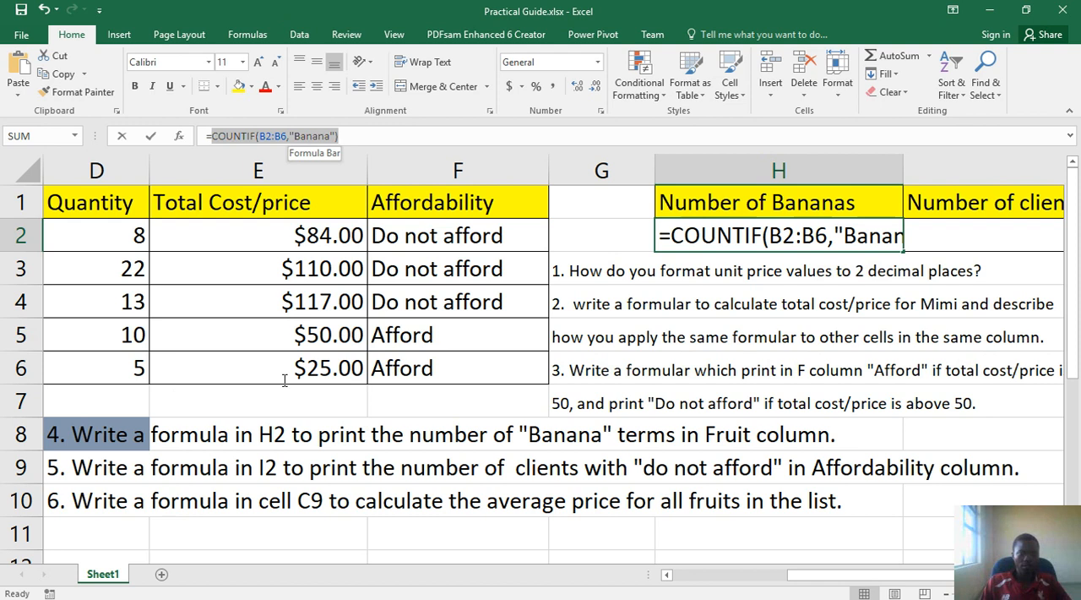
left_click_drag(285, 381, 282, 380)
left_click(440, 498)
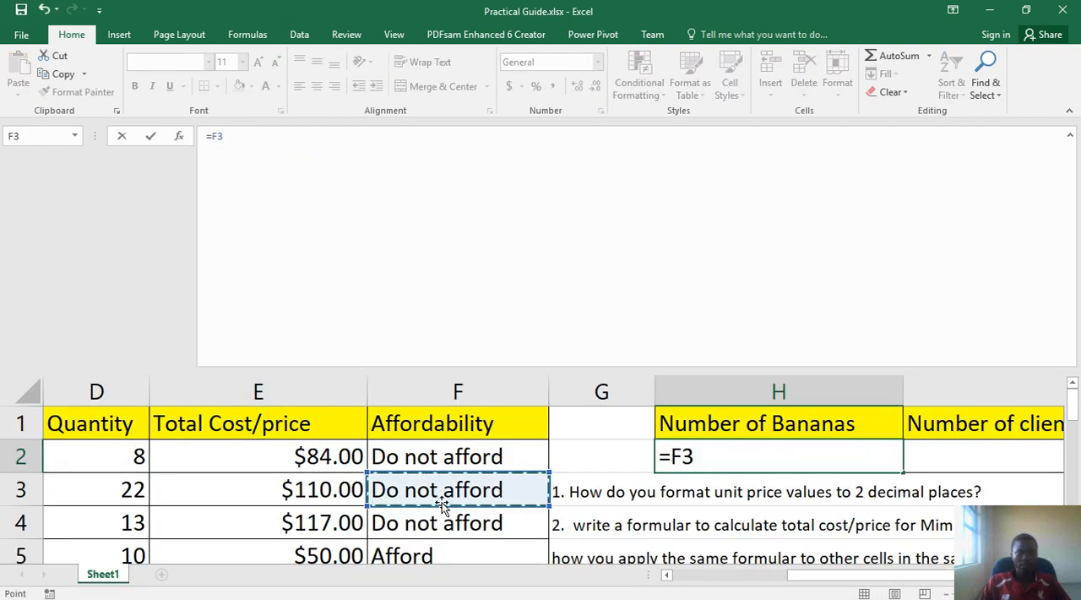
key("Return")
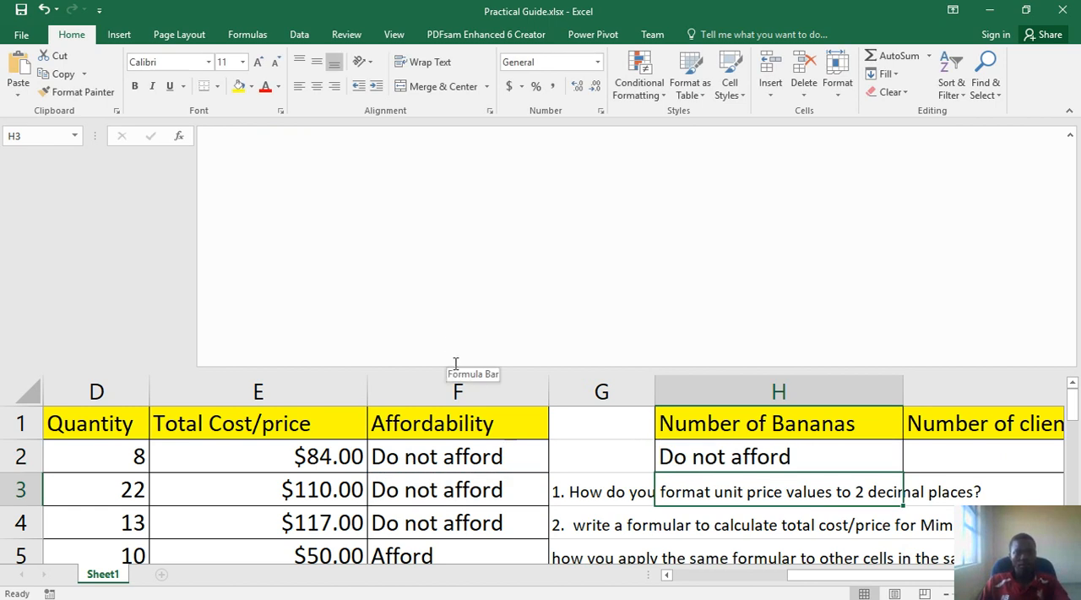
key("ctrl+z")
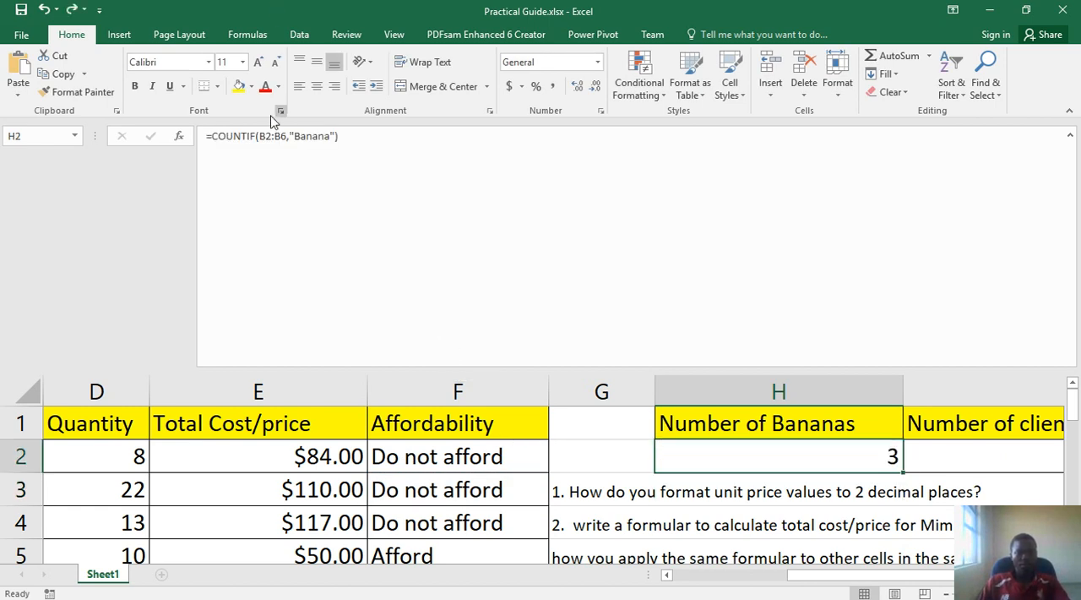
Examine the Affordability IF formula in F2 and shrink the formula bar back to a single line
left_click(423, 467)
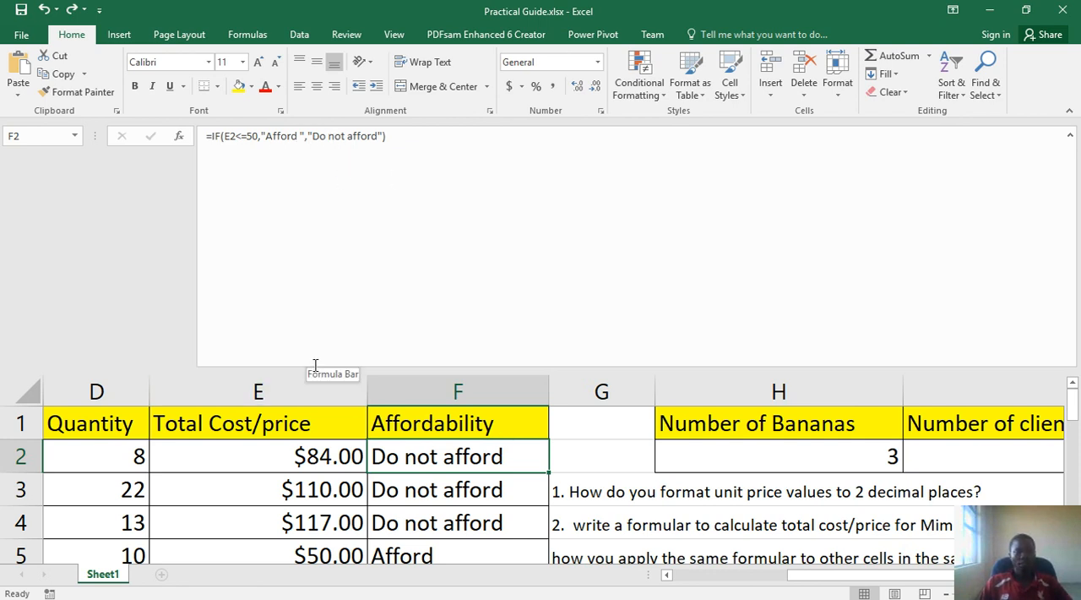
left_click_drag(316, 369, 334, 158)
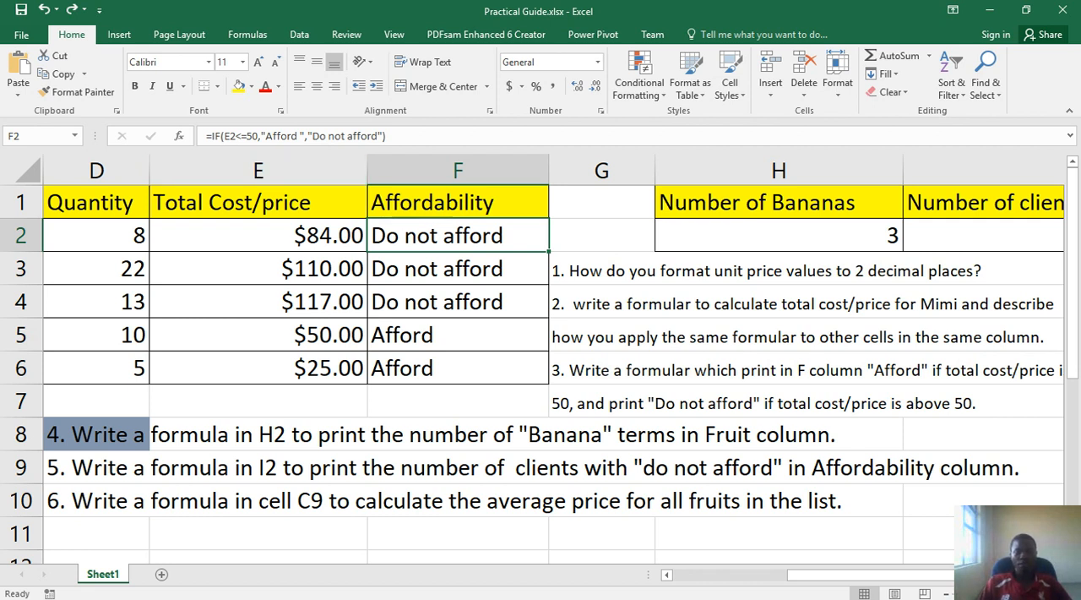
Switch to Practical guide.pptx in PowerPoint and start the slide show from slide 8, Excel practical guide
mouse_move(553, 586)
left_click(795, 587)
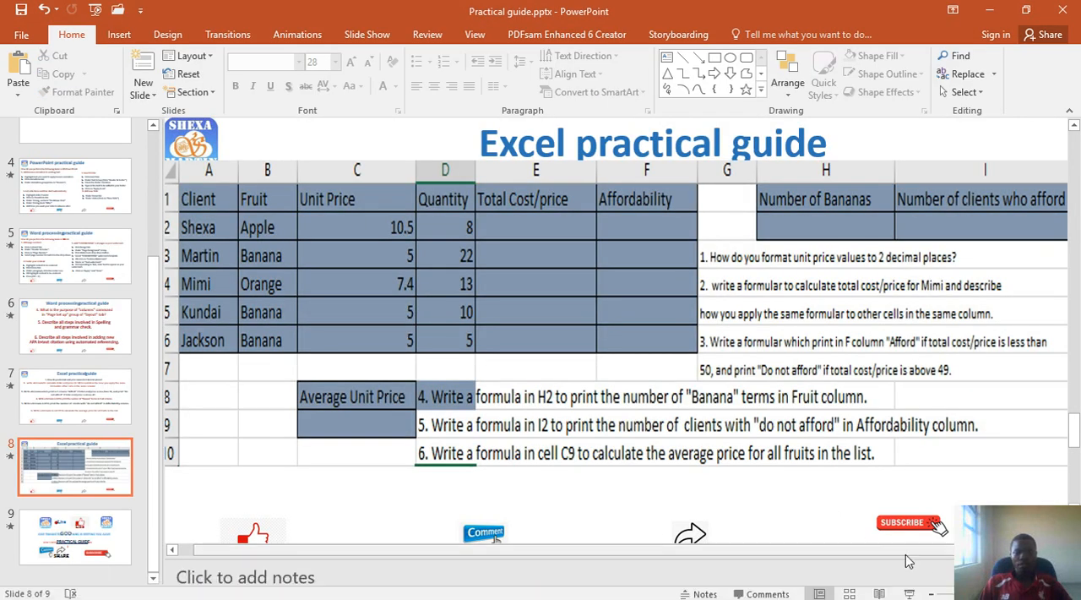
left_click(912, 594)
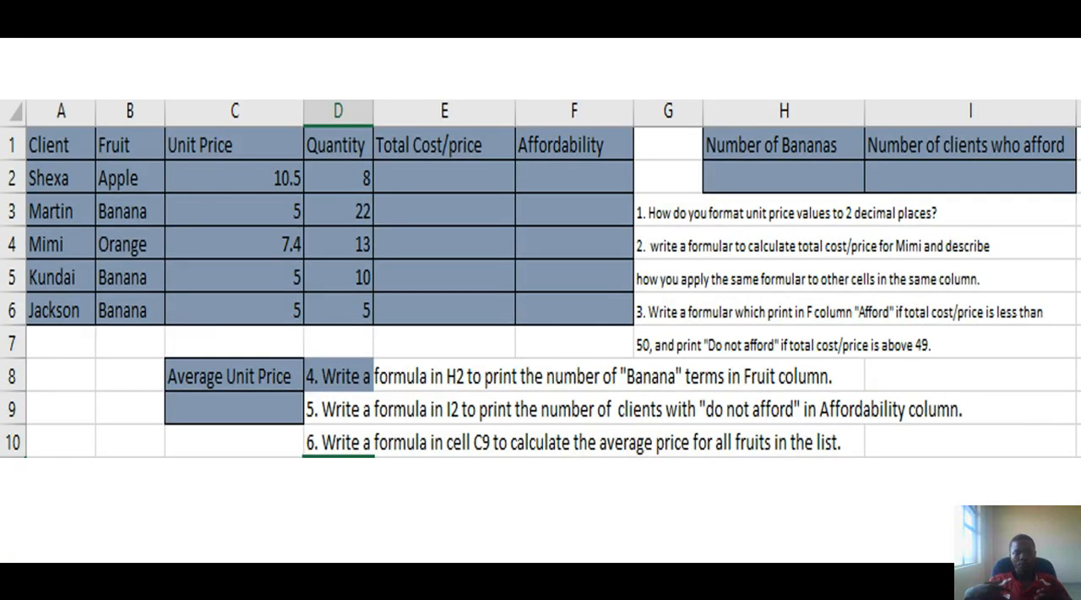